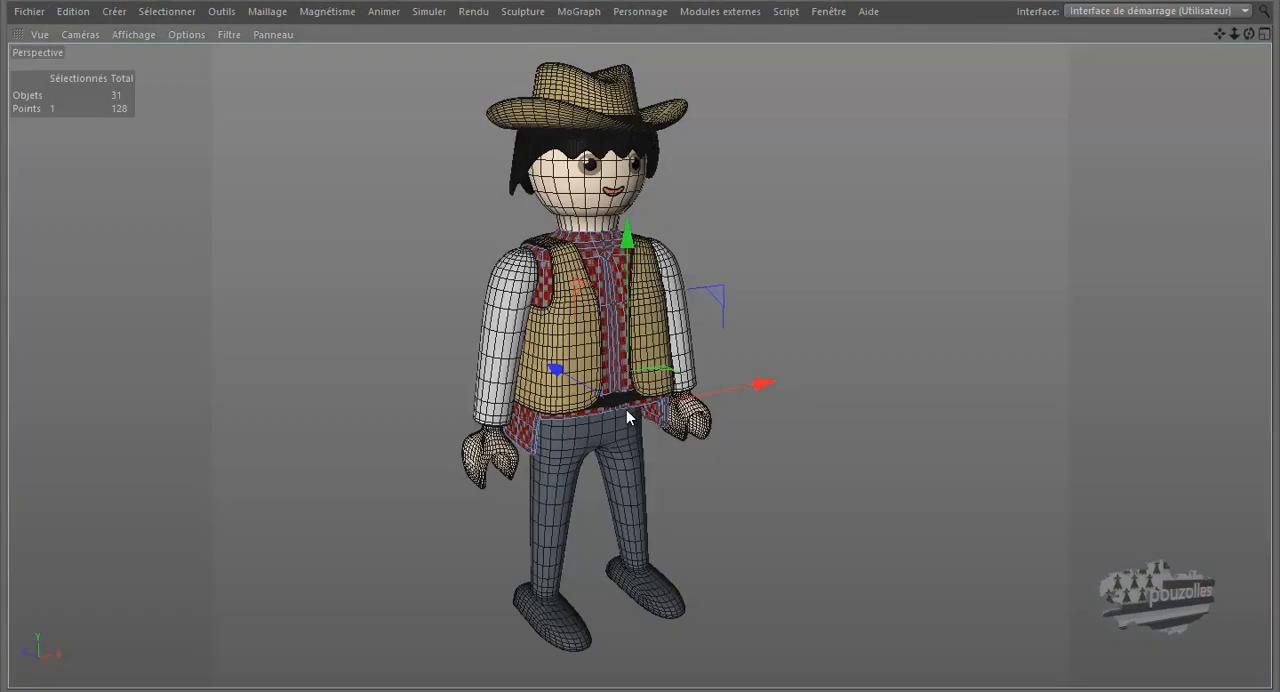
Delete the existing cinture object nested in the Neutre.1 group beside corps
{"action": "scroll", "coordinate": [628, 409], "scroll_direction": "up", "scroll_amount": 5}
{"action": "scroll", "coordinate": [626, 409], "scroll_direction": "up", "scroll_amount": 8}
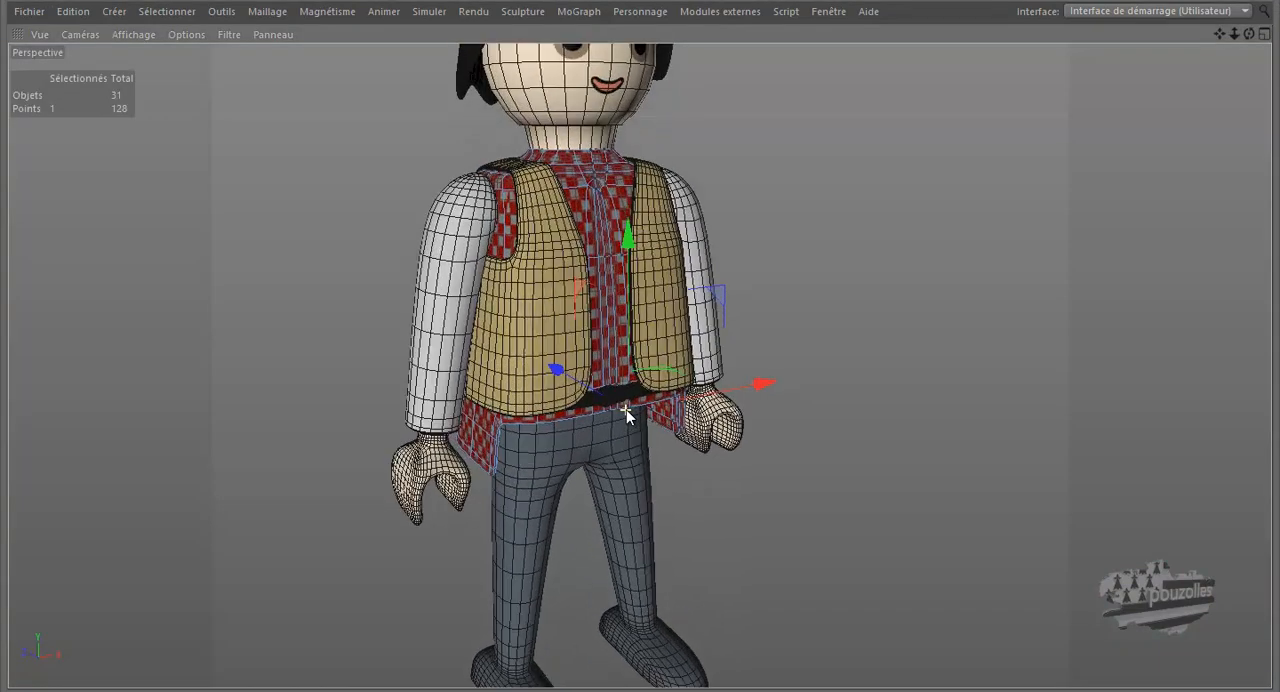
{"action": "scroll", "coordinate": [626, 409], "scroll_direction": "up", "scroll_amount": 8}
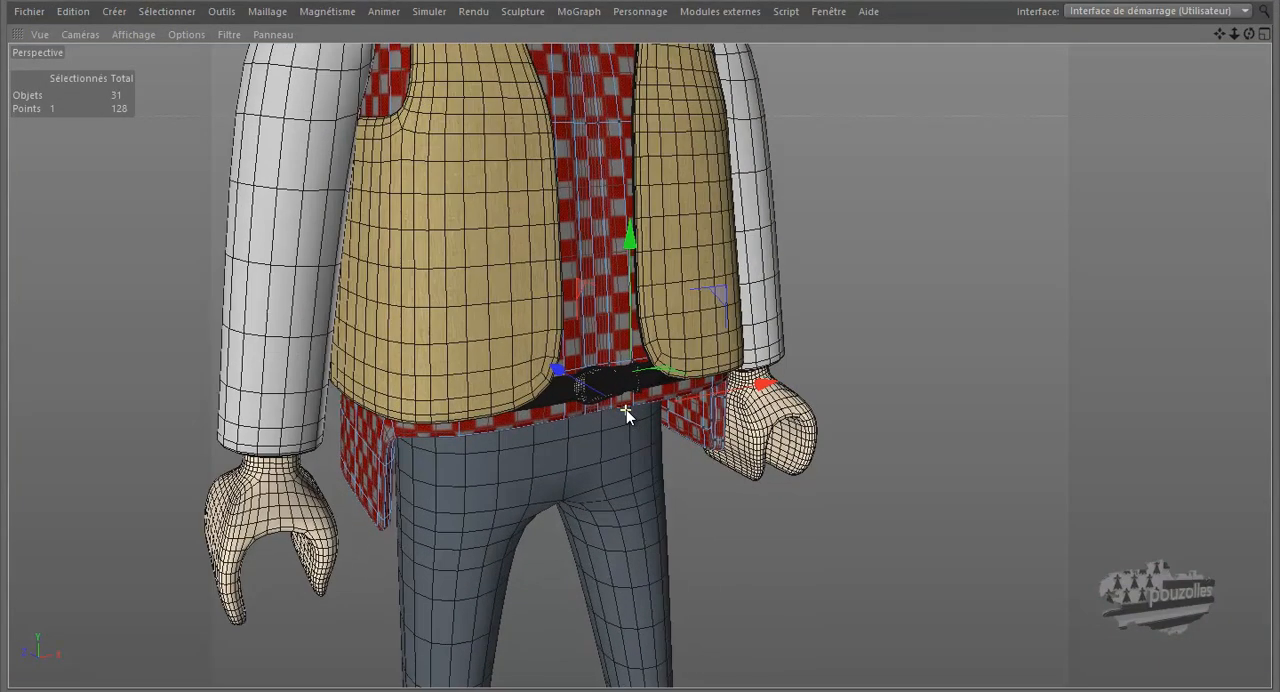
{"action": "scroll", "coordinate": [626, 409], "scroll_direction": "up", "scroll_amount": 8}
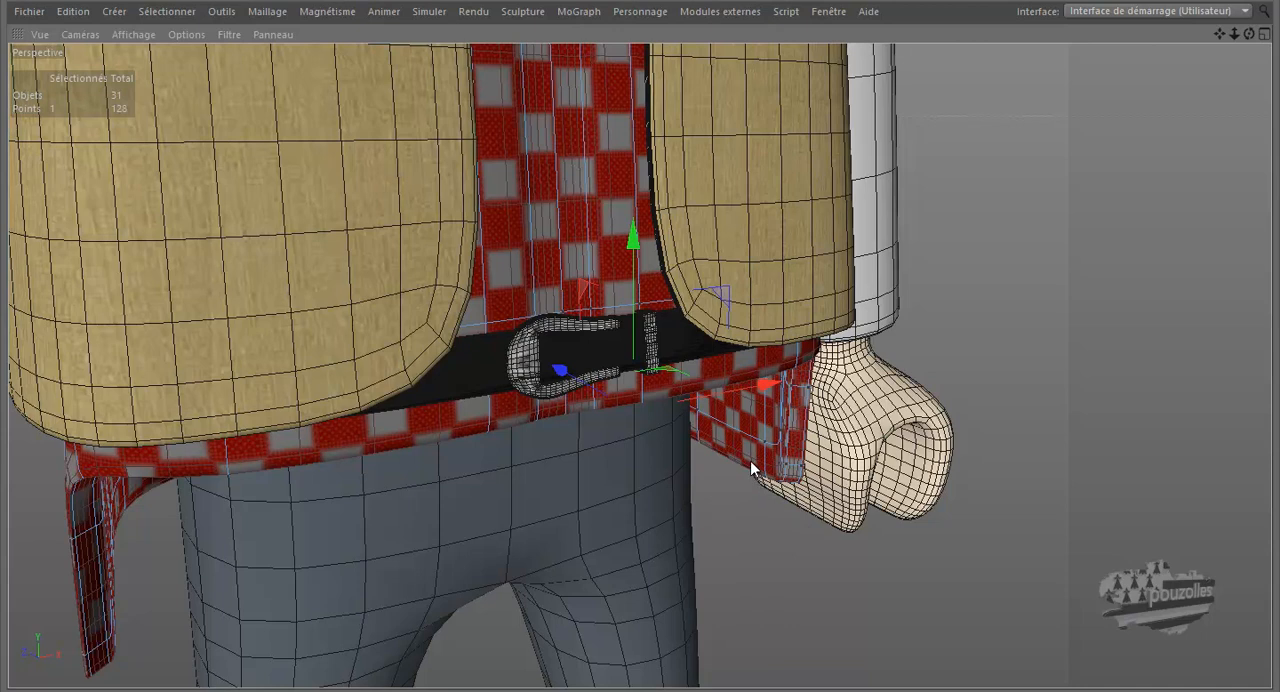
{"action": "scroll", "coordinate": [750, 462], "scroll_direction": "down", "scroll_amount": 3}
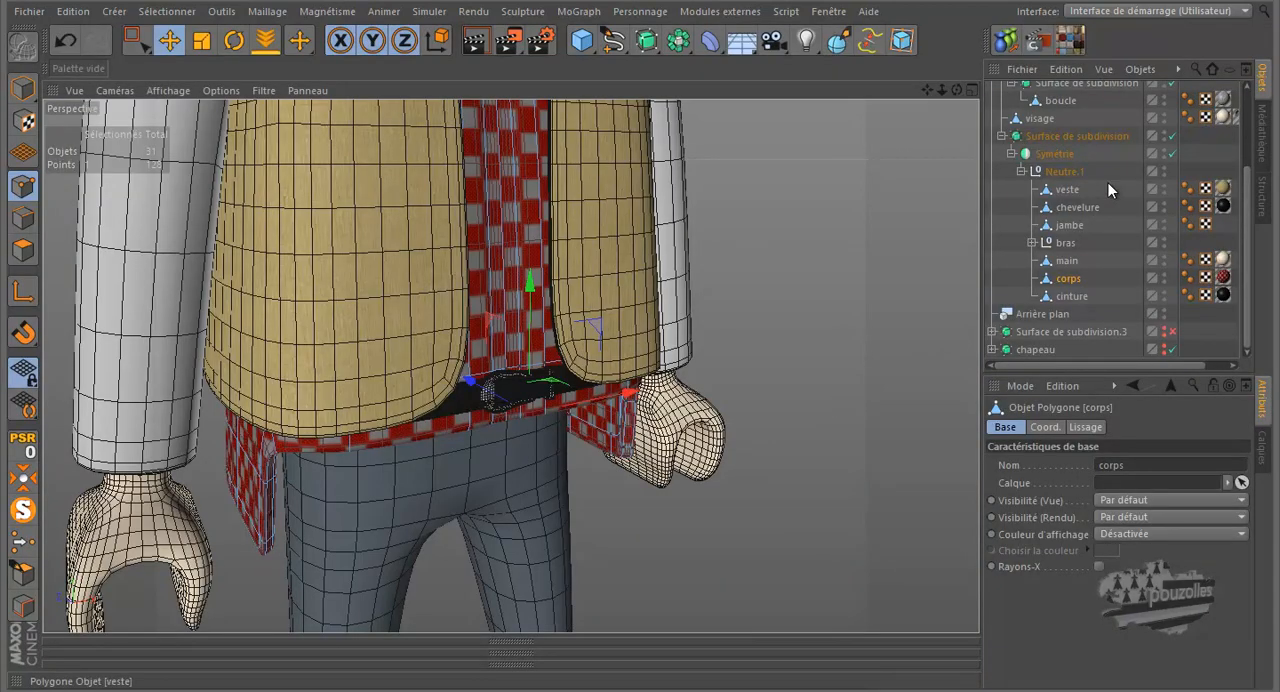
{"action": "left_click", "coordinate": [1073, 296]}
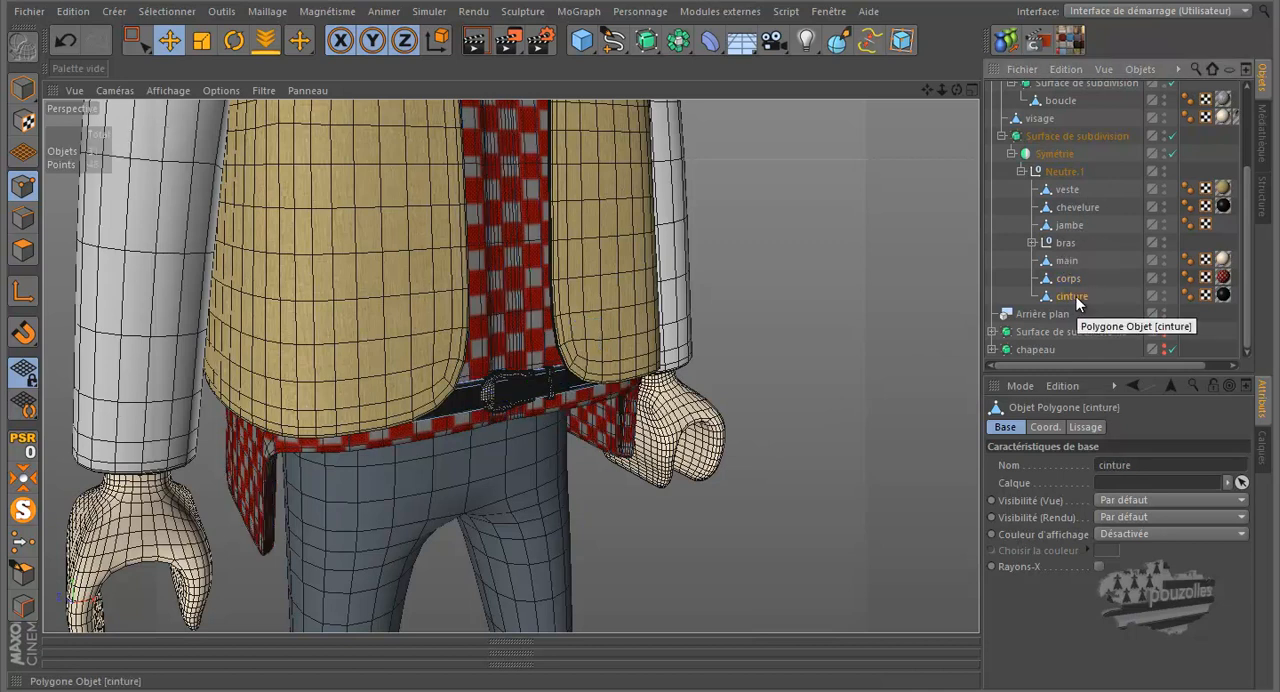
{"action": "key", "text": "Delete"}
Delete the symmetry object containing boucle and the subdivision surface containing cinture and Cube
{"action": "scroll", "coordinate": [1076, 294], "scroll_direction": "up", "scroll_amount": 3}
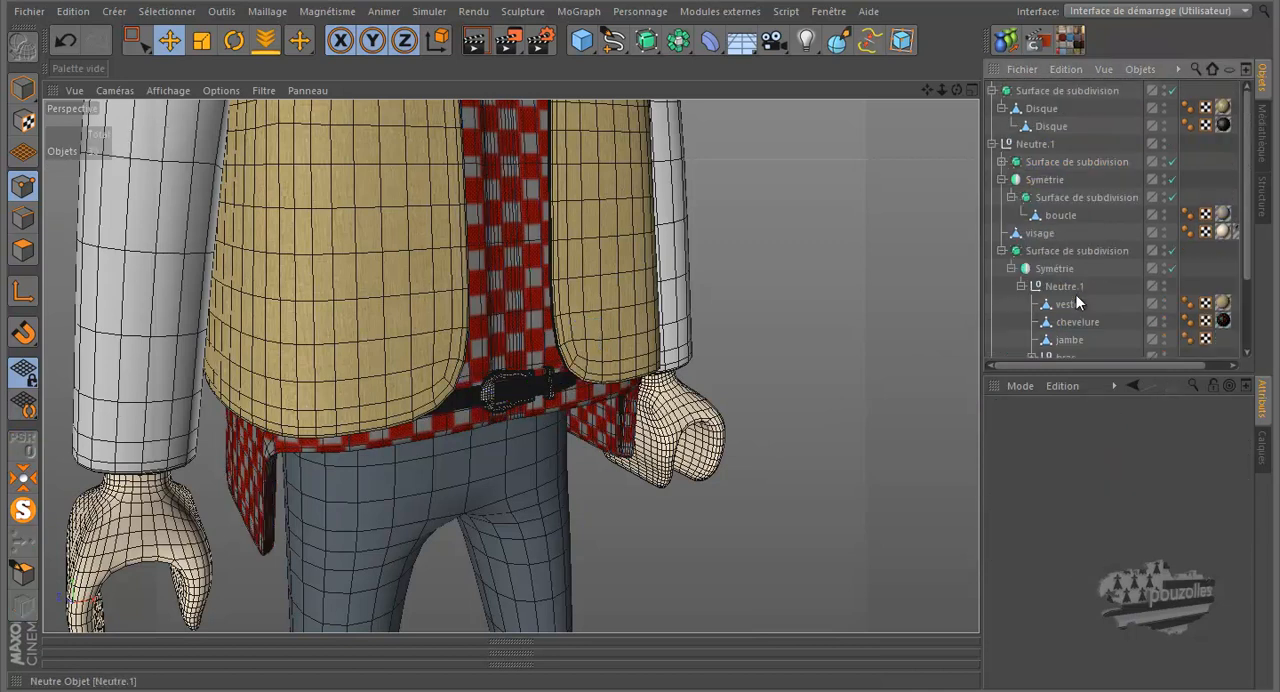
{"action": "left_click", "coordinate": [1042, 181]}
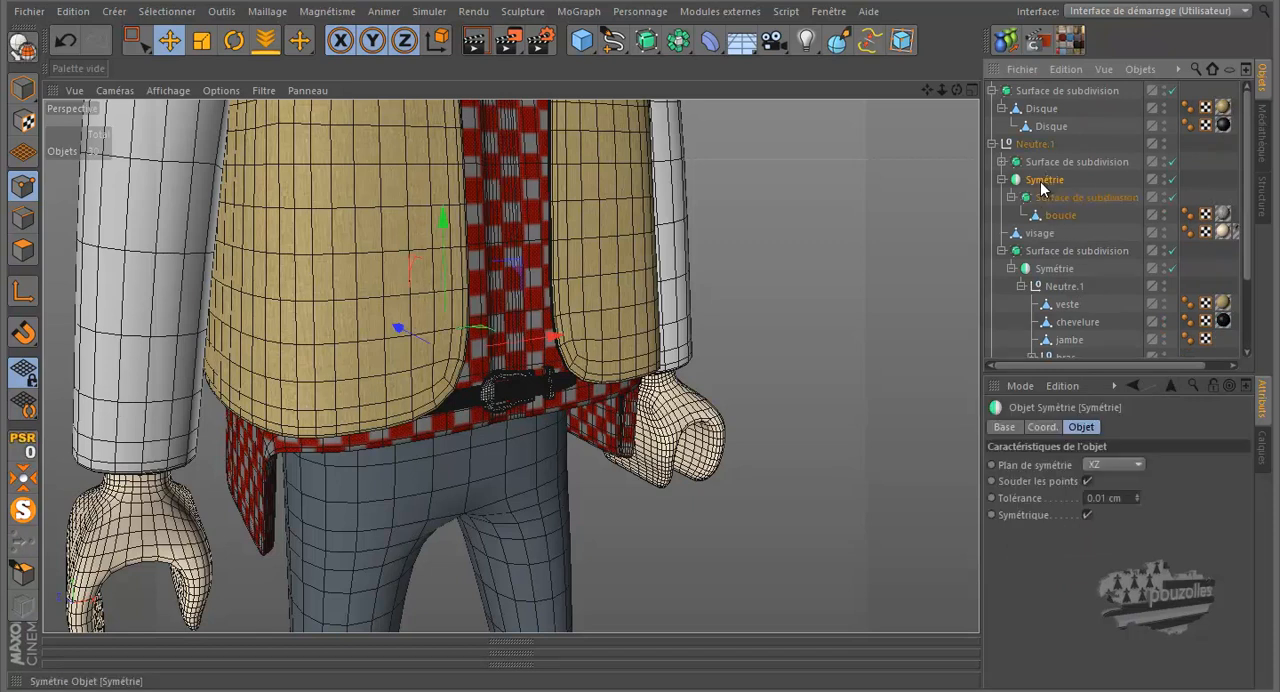
{"action": "key", "text": "Delete"}
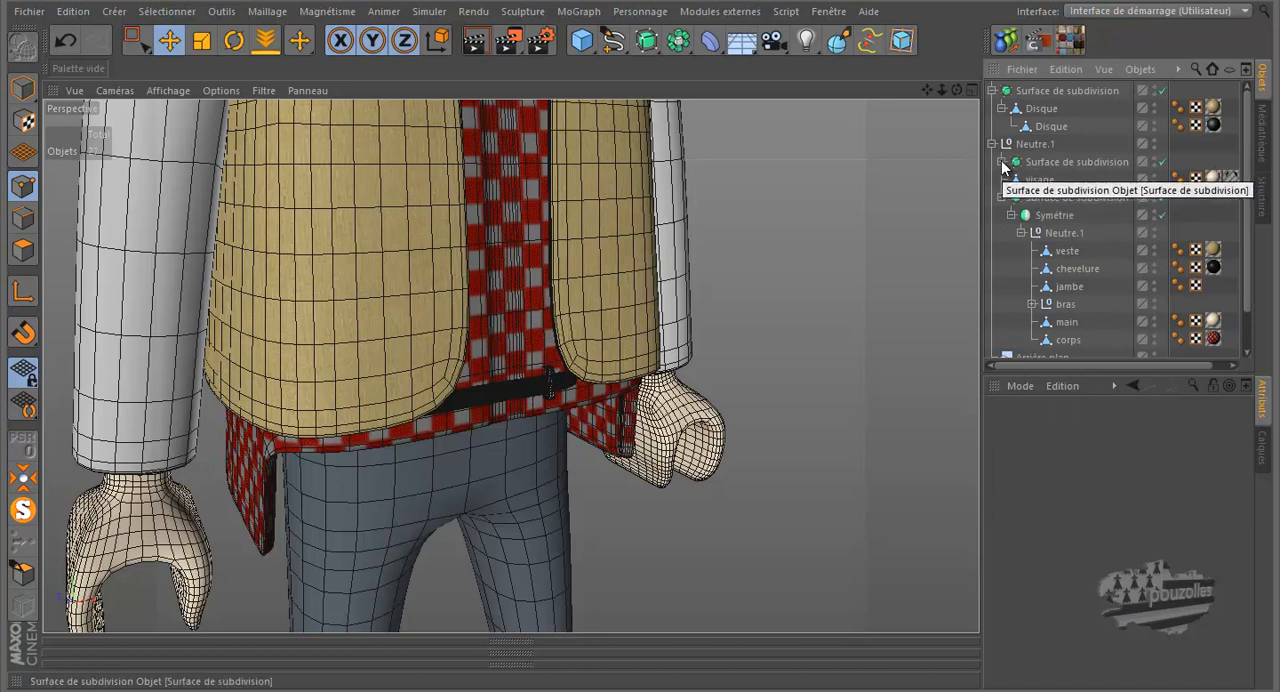
{"action": "left_click", "coordinate": [1001, 161]}
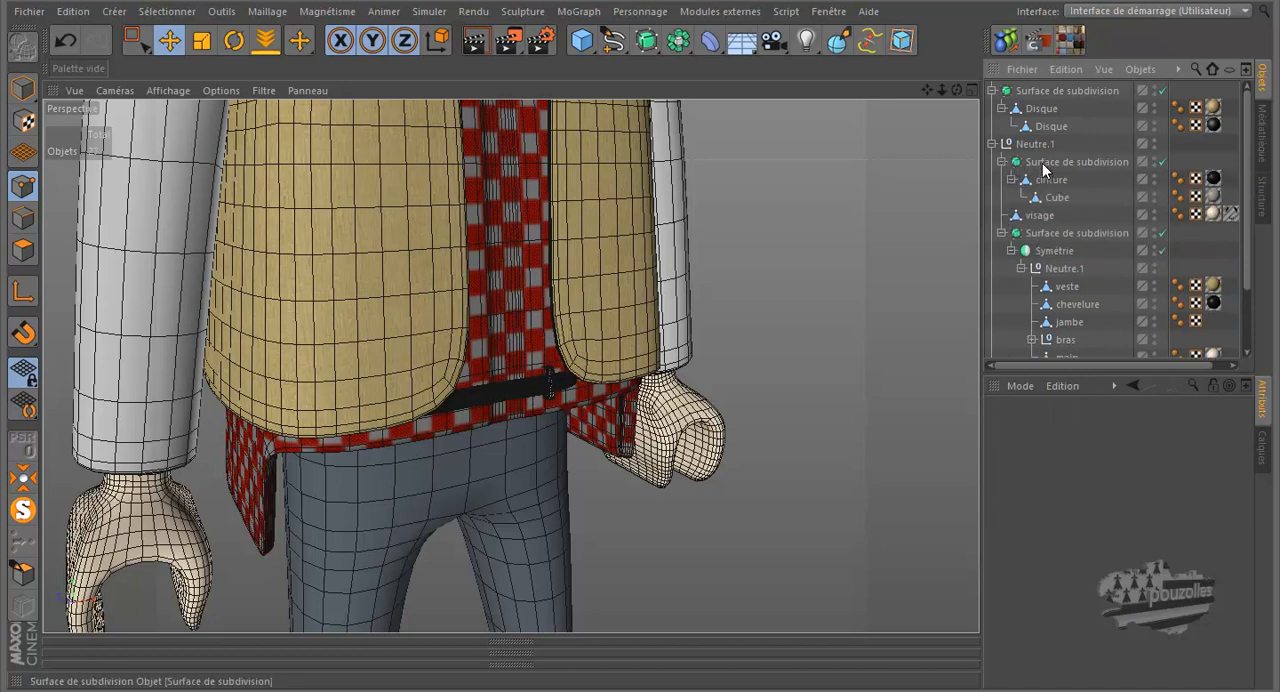
{"action": "left_click", "coordinate": [1043, 163]}
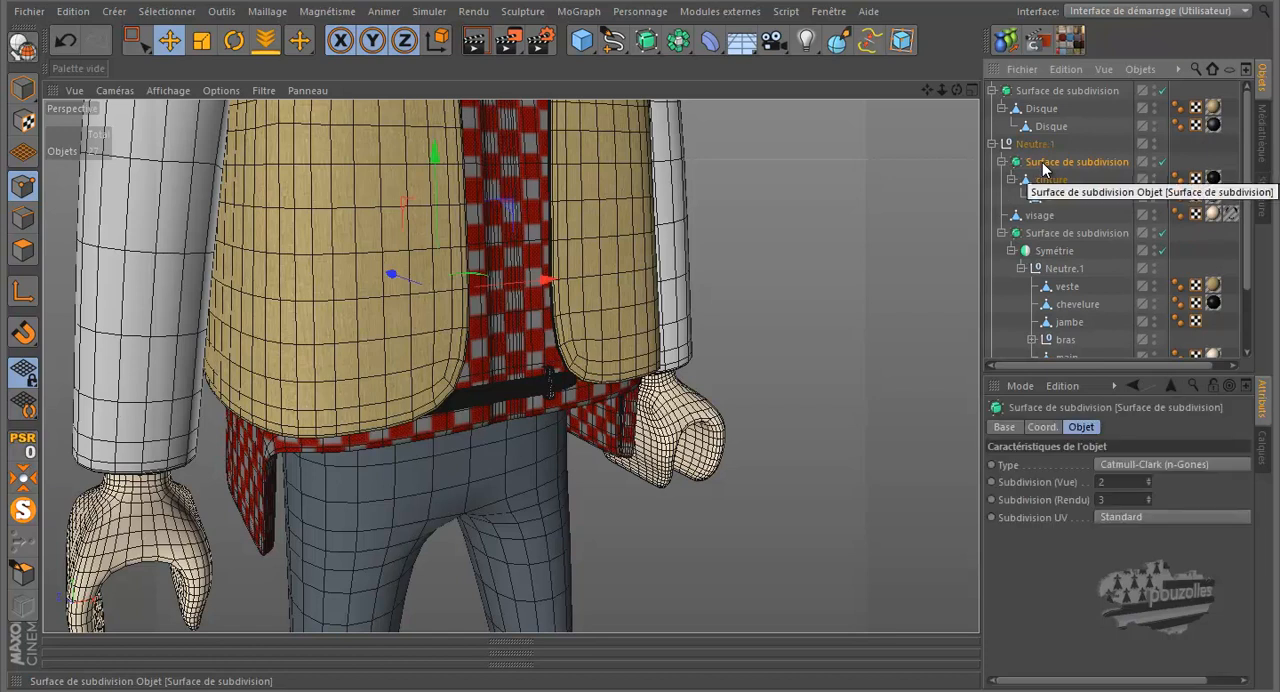
{"action": "key", "text": "Delete"}
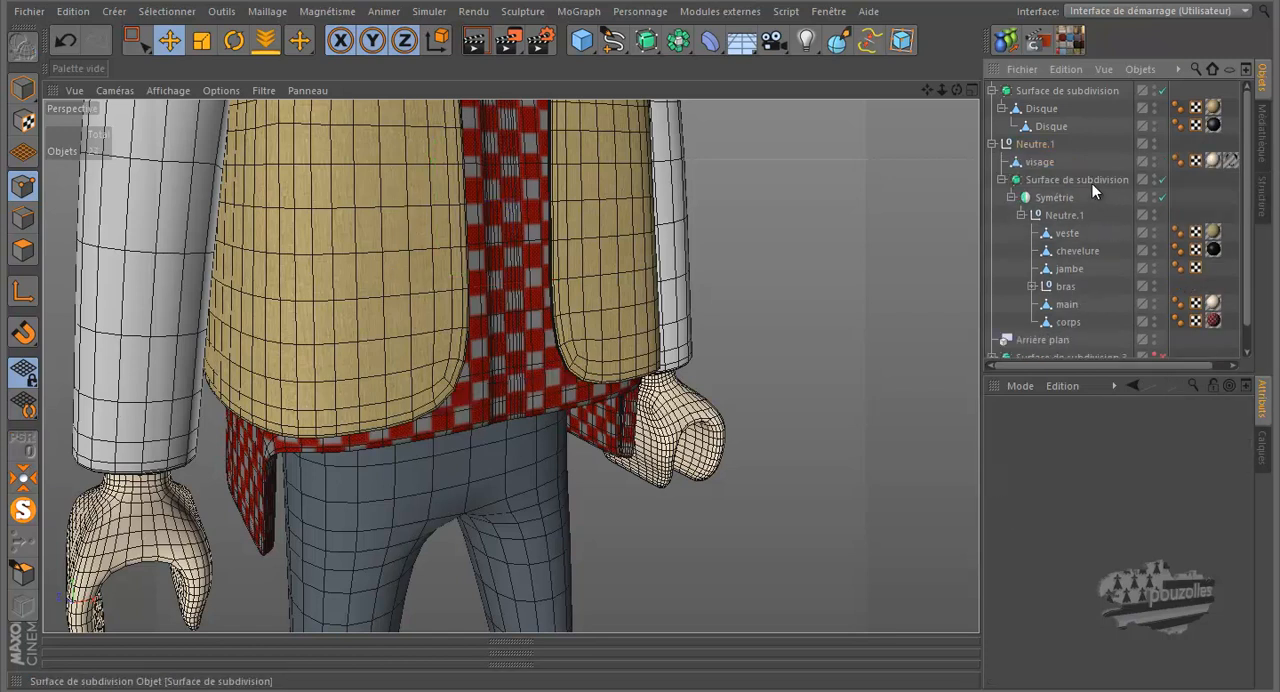
Isolate the corps object in the viewport so only the checkered shirt body is displayed
{"action": "scroll", "coordinate": [641, 462], "scroll_direction": "down", "scroll_amount": 5}
{"action": "scroll", "coordinate": [500, 516], "scroll_direction": "down", "scroll_amount": 4}
{"action": "scroll", "coordinate": [549, 489], "scroll_direction": "up", "scroll_amount": 4}
{"action": "scroll", "coordinate": [549, 489], "scroll_direction": "up", "scroll_amount": 3}
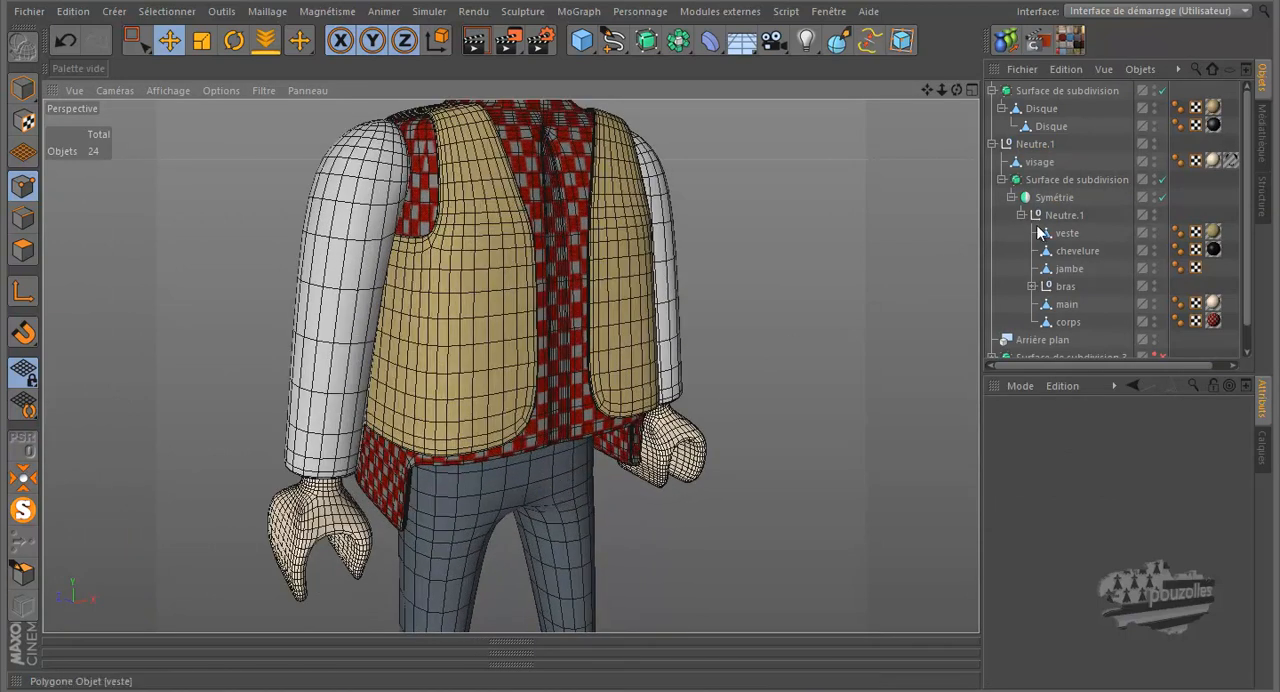
{"action": "left_click", "coordinate": [1066, 322]}
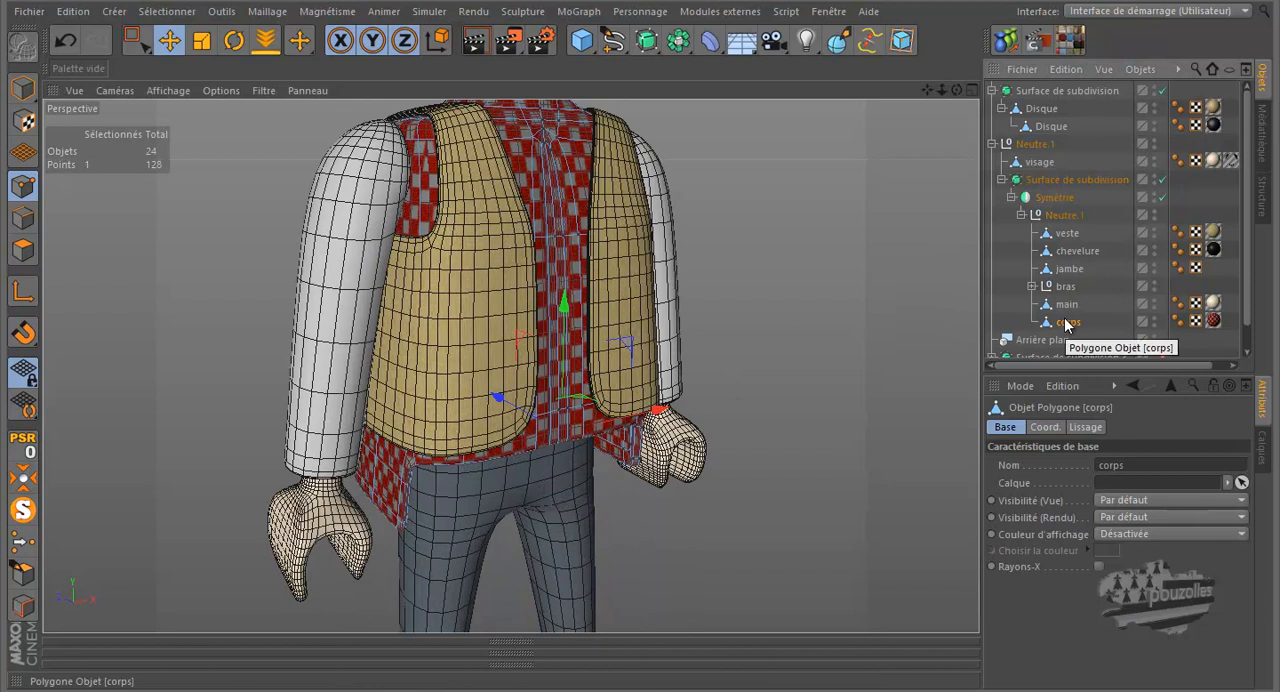
{"action": "left_click", "coordinate": [26, 510]}
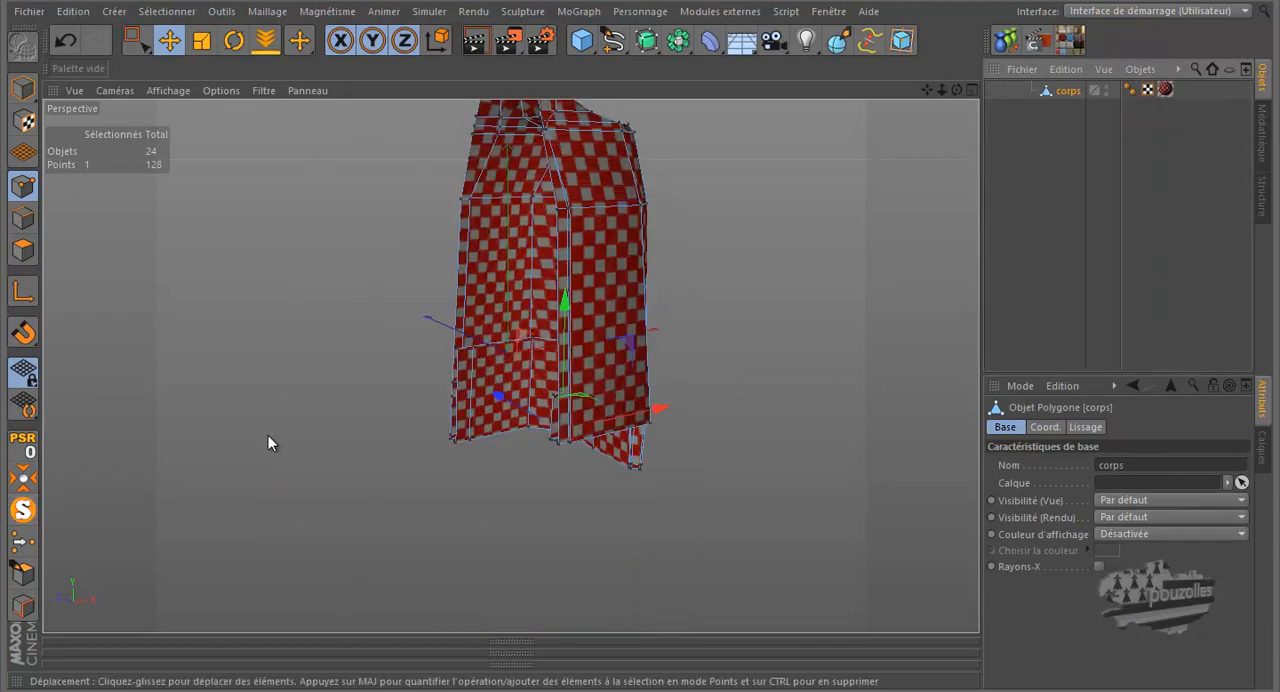
Cut two horizontal loops around the lower part of corps with the Knife in loop mode, at offsets of about 5.5% and 10.4%
{"action": "key", "text": "k"}
{"action": "scroll", "coordinate": [558, 428], "scroll_direction": "up", "scroll_amount": 5}
{"action": "scroll", "coordinate": [562, 424], "scroll_direction": "up", "scroll_amount": 3}
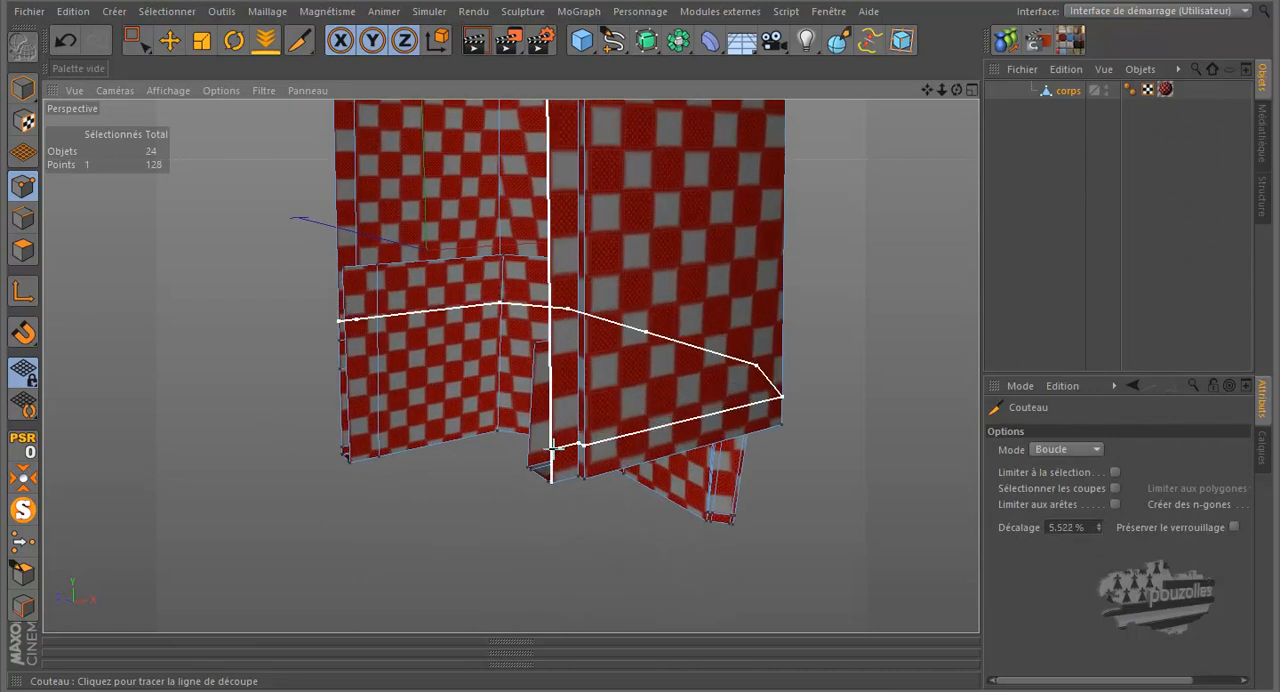
{"action": "left_click", "coordinate": [549, 449]}
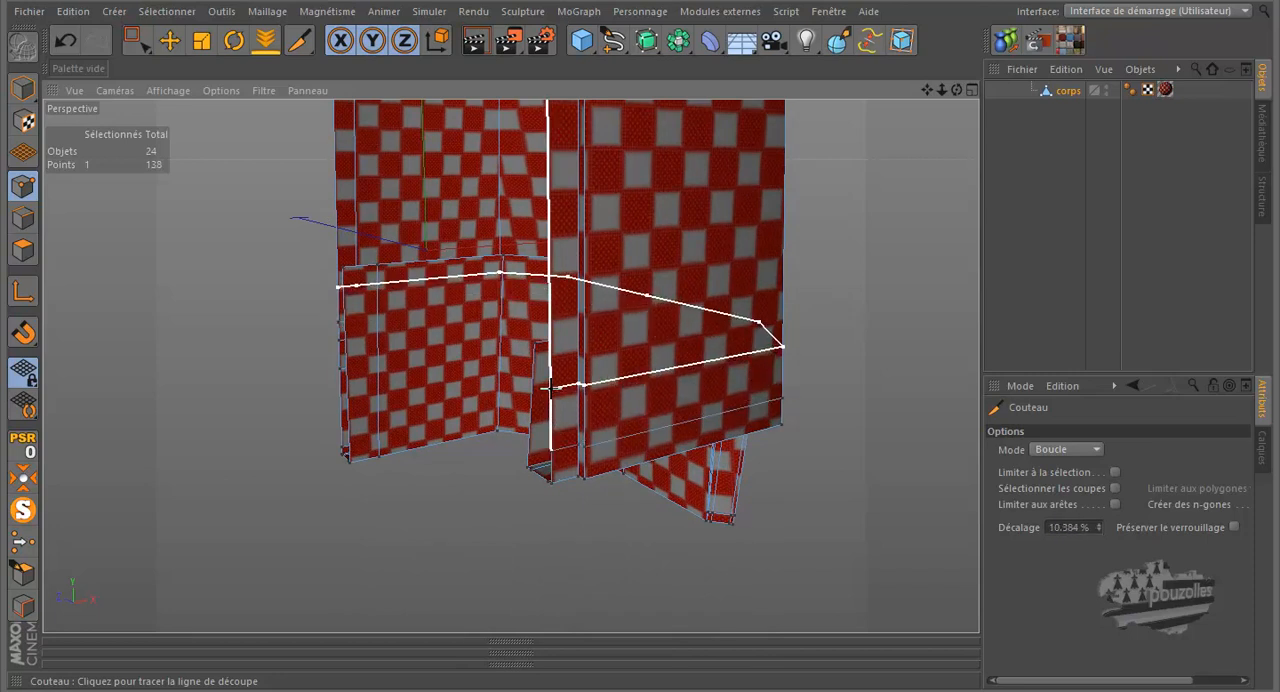
{"action": "left_click", "coordinate": [549, 387]}
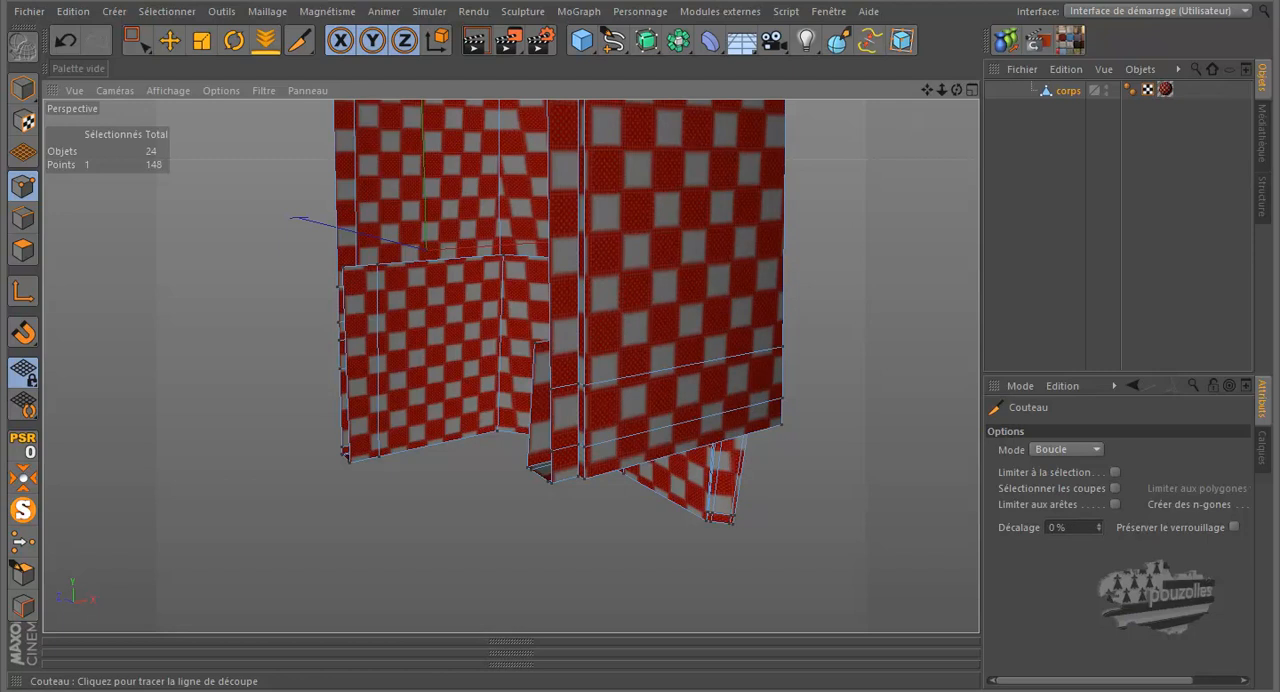
{"action": "mouse_move", "coordinate": [955, 88]}
{"action": "left_mouse_down"}
{"action": "mouse_move", "coordinate": [631, 315]}
{"action": "mouse_move", "coordinate": [643, 321]}
{"action": "left_mouse_up"}
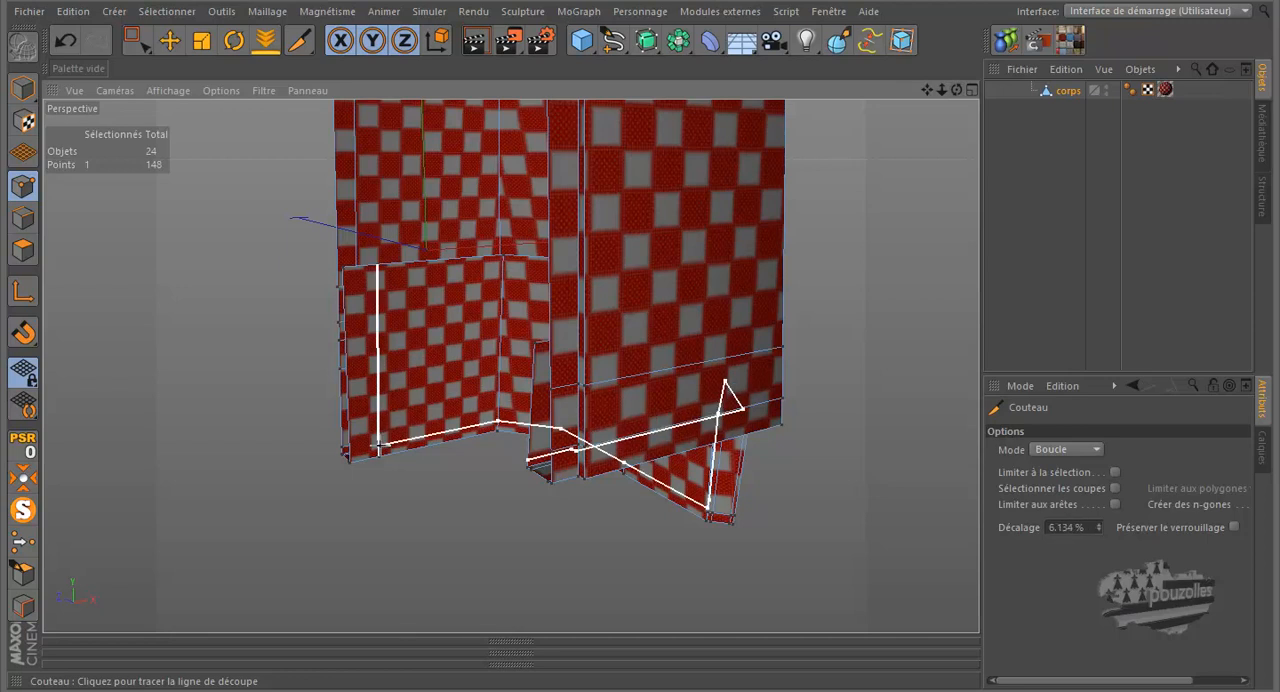
Select the polygon loop between the two knife cuts on corps, with stopping at boundaries turned off
{"action": "right_click", "coordinate": [379, 276]}
{"action": "left_click", "coordinate": [440, 440]}
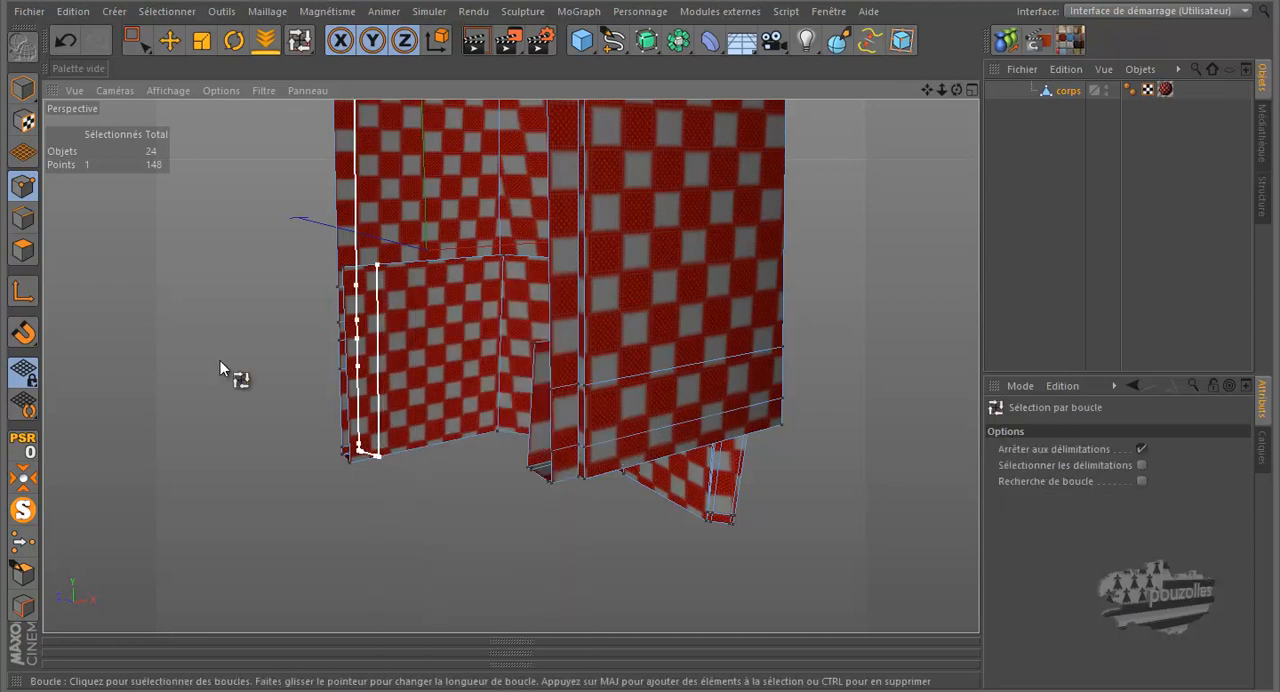
{"action": "left_click", "coordinate": [24, 250]}
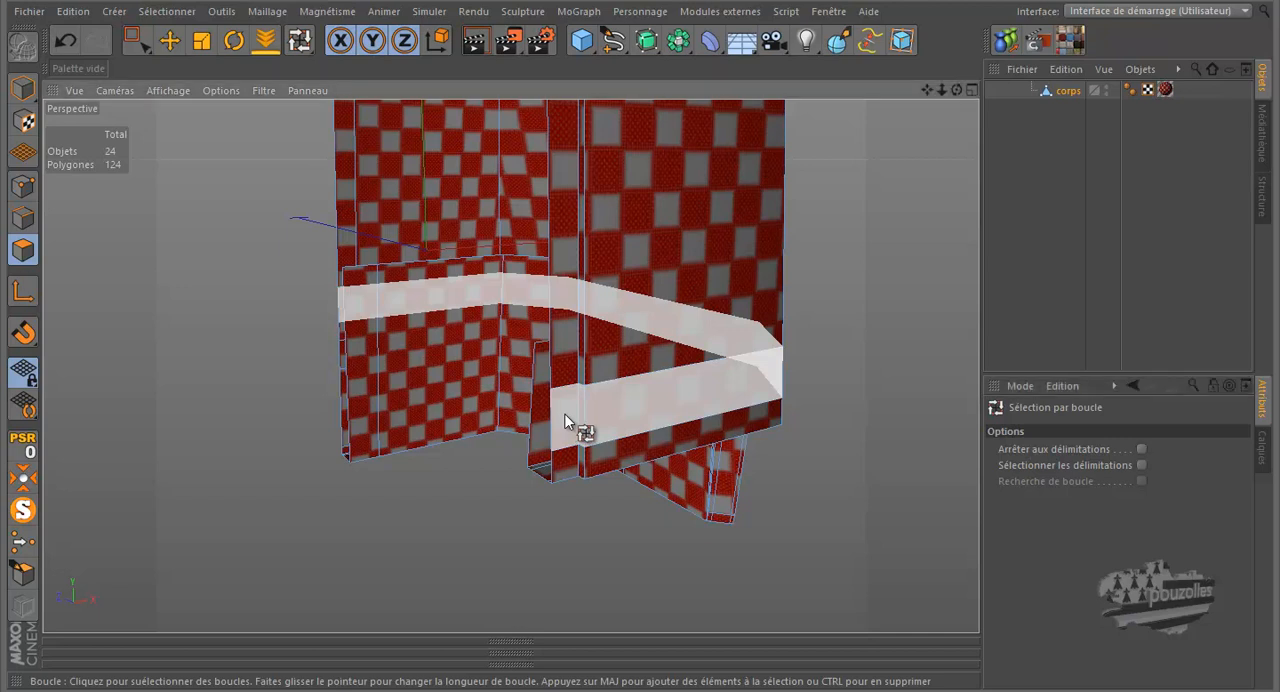
{"action": "left_click", "coordinate": [565, 421]}
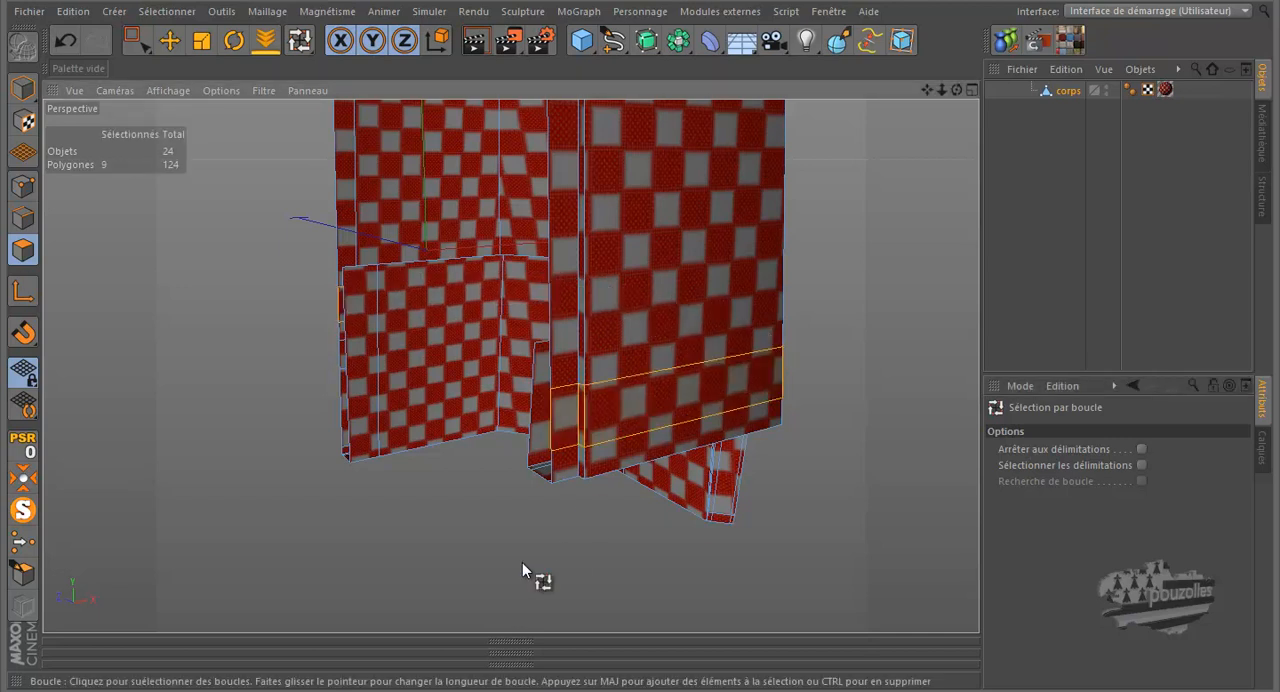
{"action": "right_click", "coordinate": [267, 269]}
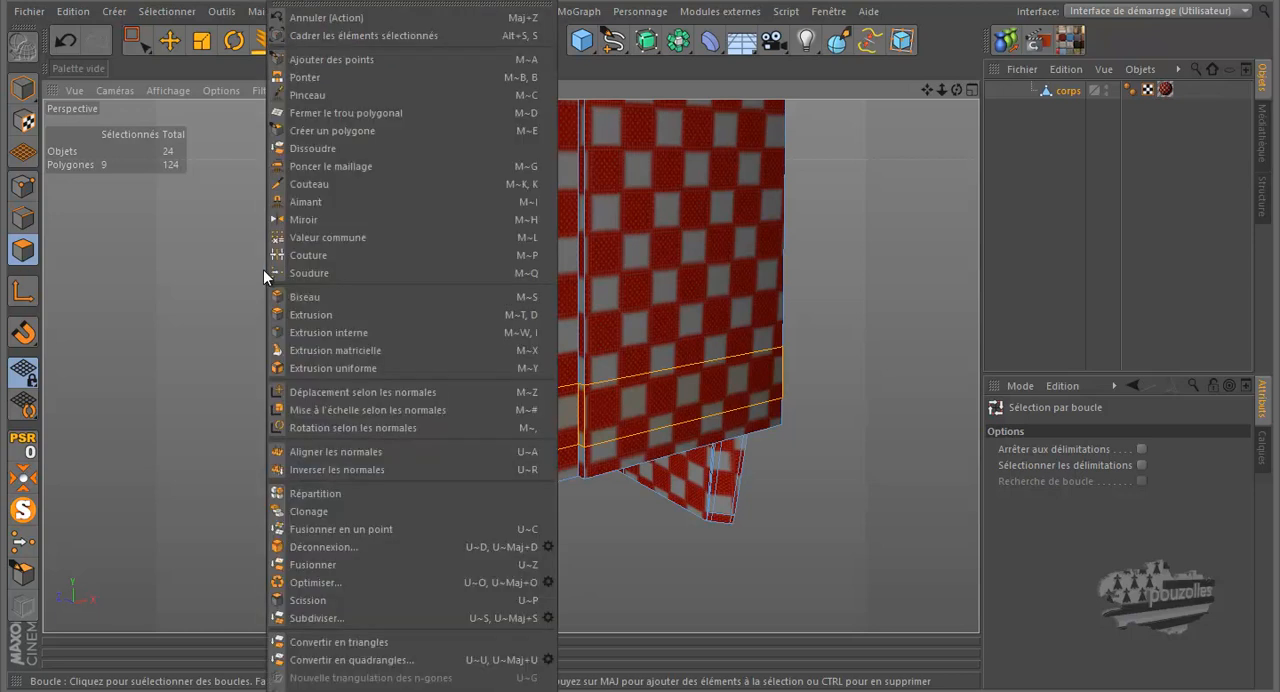
{"action": "left_click", "coordinate": [324, 582]}
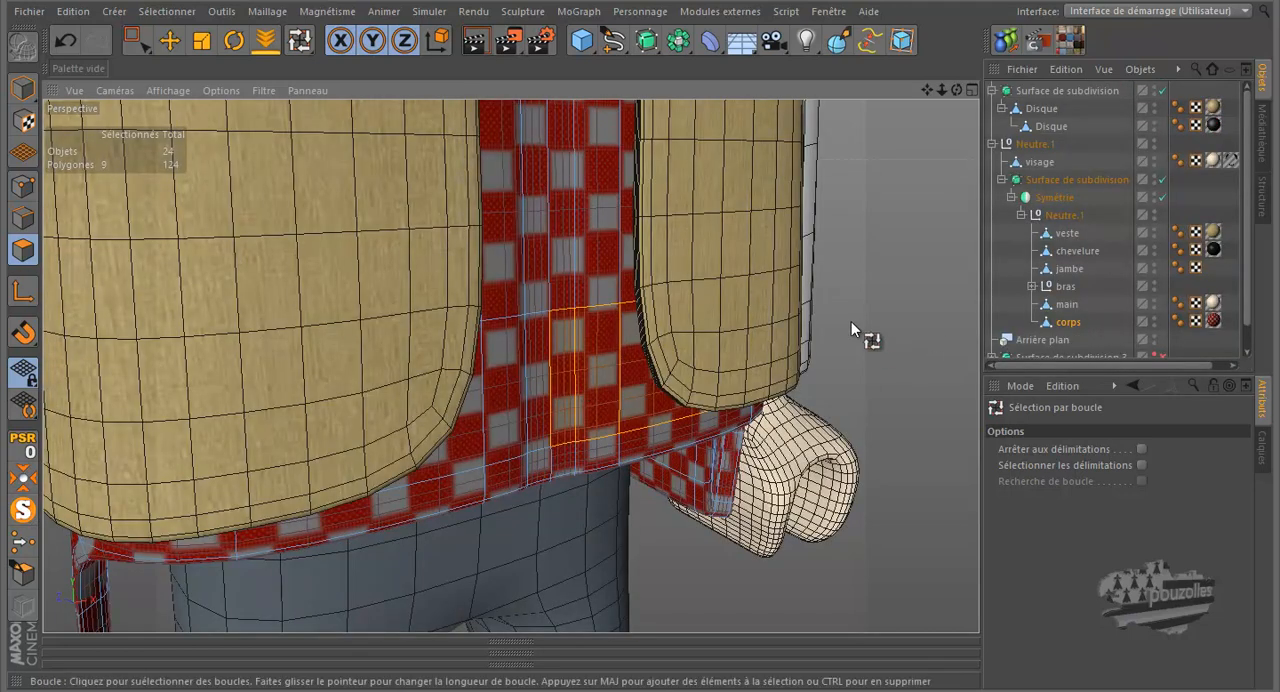
Disable the character's subdivision surface, split the selected polygon band of corps into a separate object, and select that new object
{"action": "left_click", "coordinate": [1162, 179]}
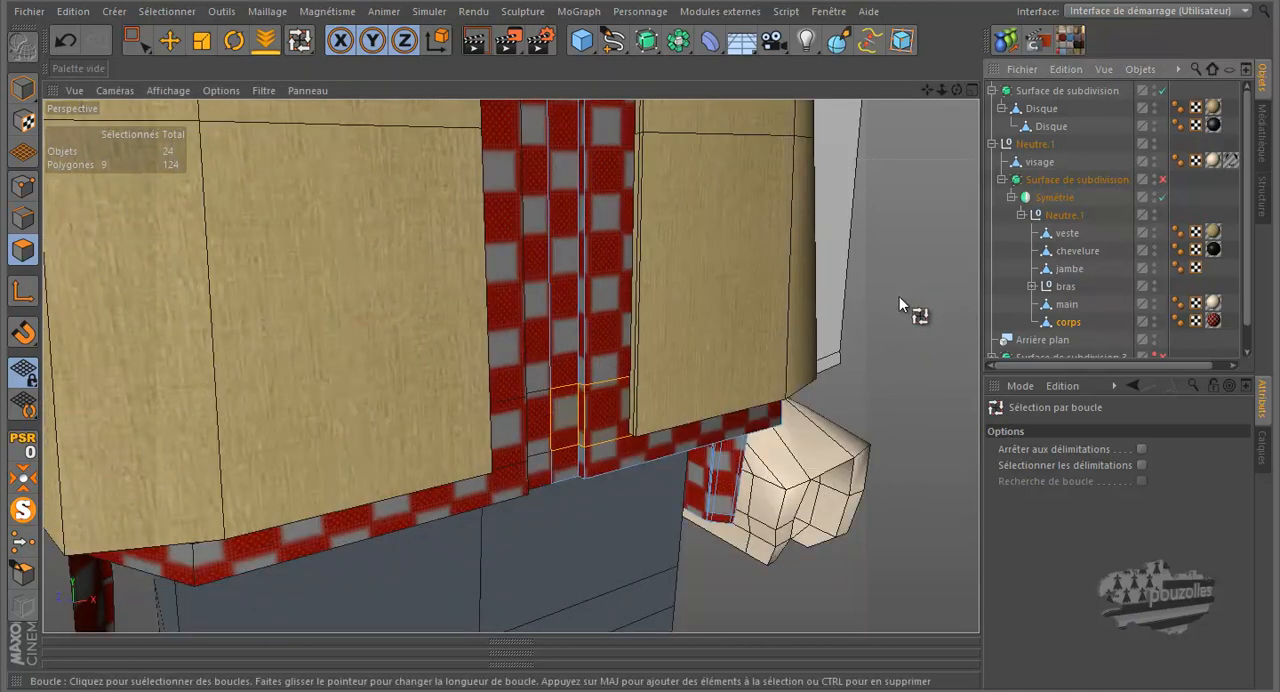
{"action": "scroll", "coordinate": [1043, 283], "scroll_direction": "down", "scroll_amount": 1}
{"action": "scroll", "coordinate": [1043, 283], "scroll_direction": "up", "scroll_amount": 1}
{"action": "scroll", "coordinate": [1043, 283], "scroll_direction": "down", "scroll_amount": 1}
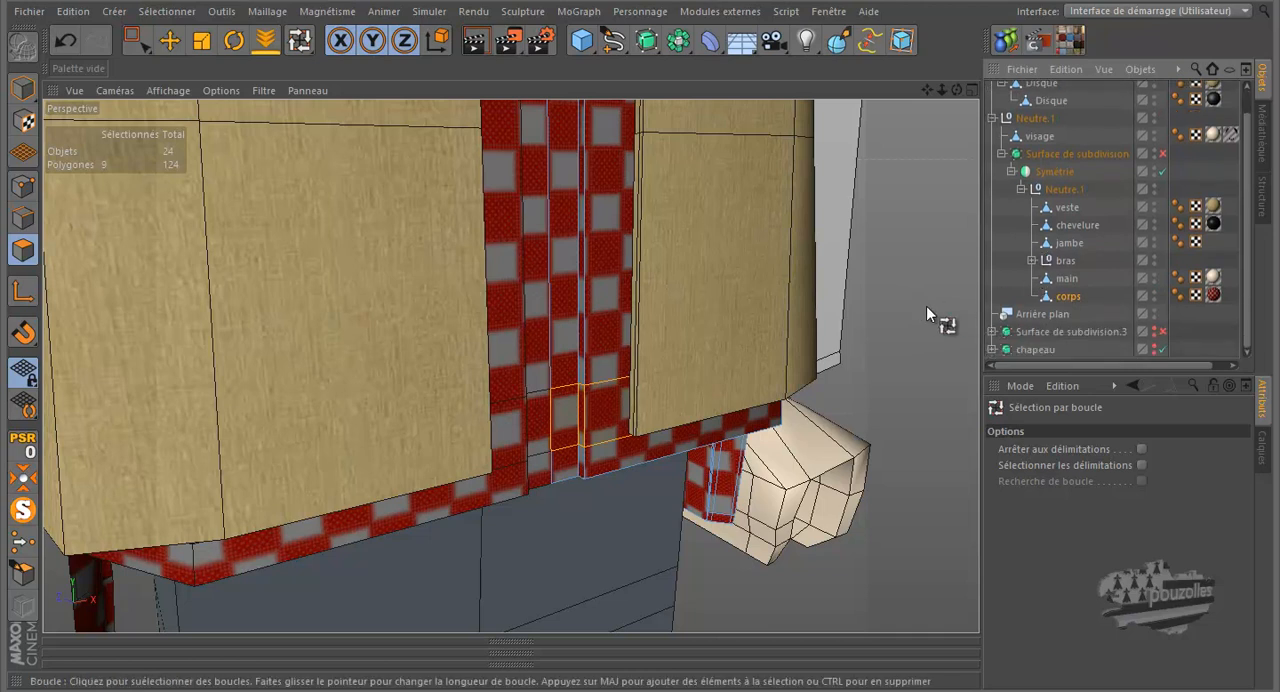
{"action": "right_click", "coordinate": [903, 286]}
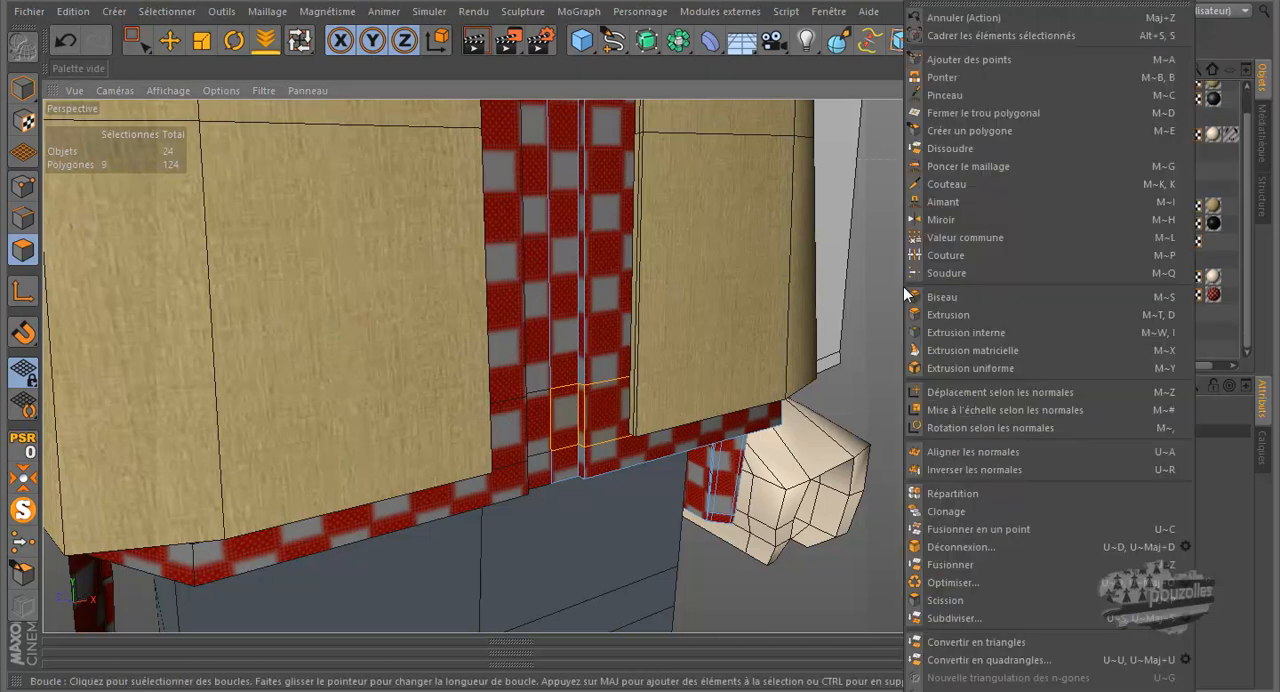
{"action": "left_click", "coordinate": [941, 602]}
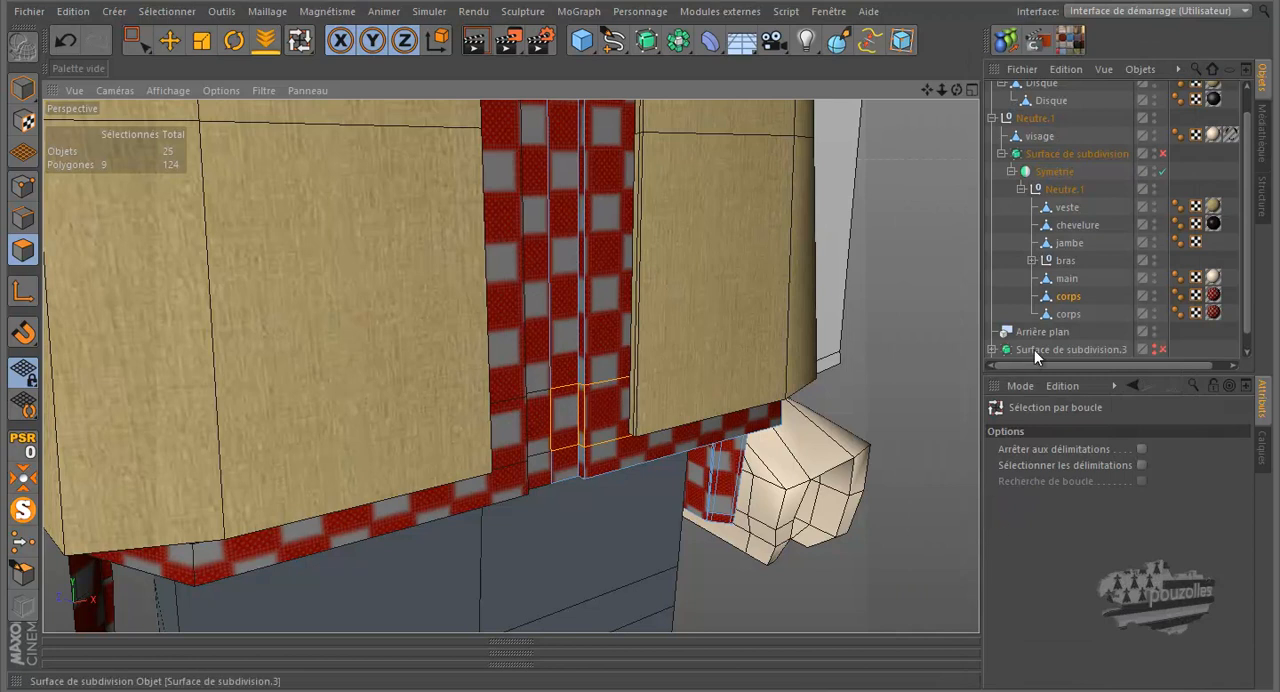
{"action": "left_click", "coordinate": [1066, 315]}
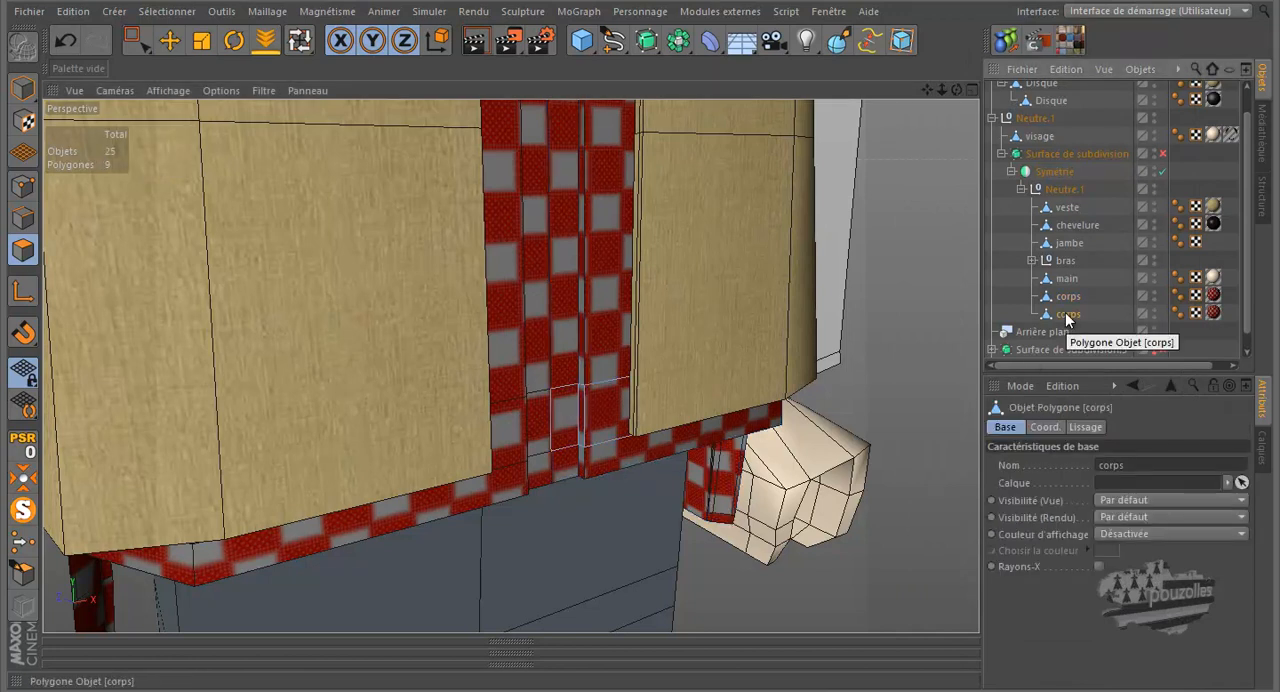
Dissolve the two added edge loops on the original corps object, selecting them with loop selection set to stop at boundaries
{"action": "left_click", "coordinate": [1064, 299]}
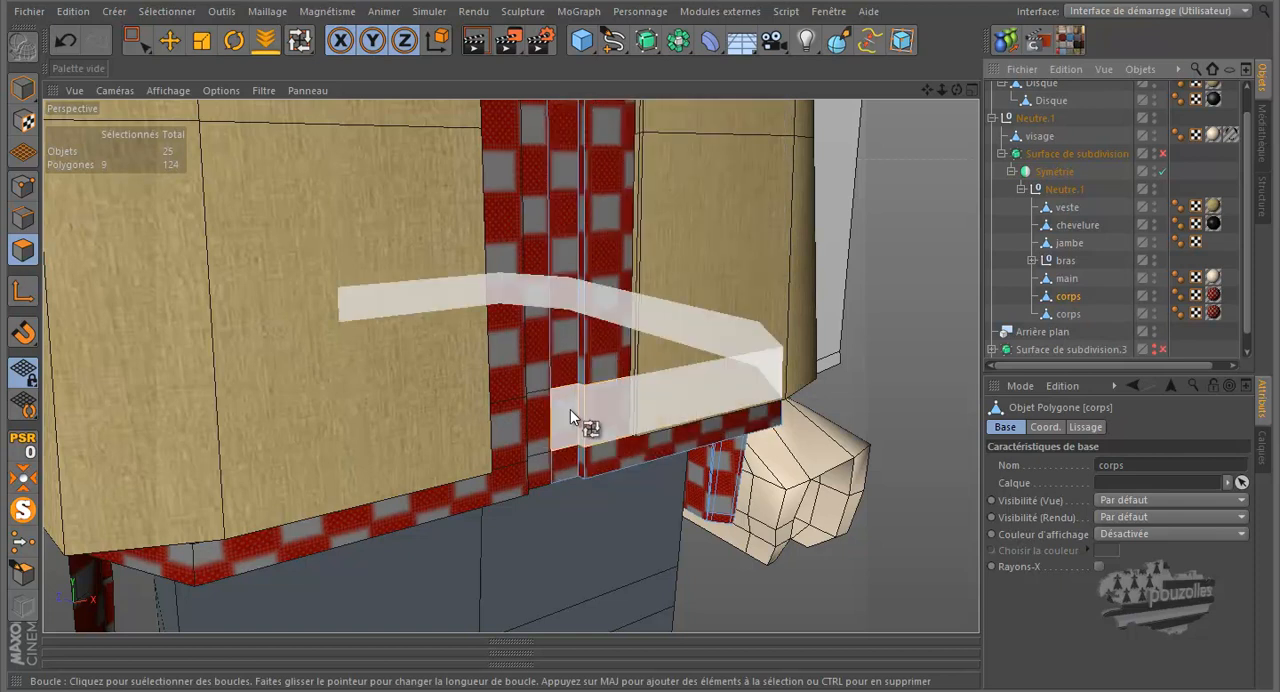
{"action": "left_click", "coordinate": [20, 230]}
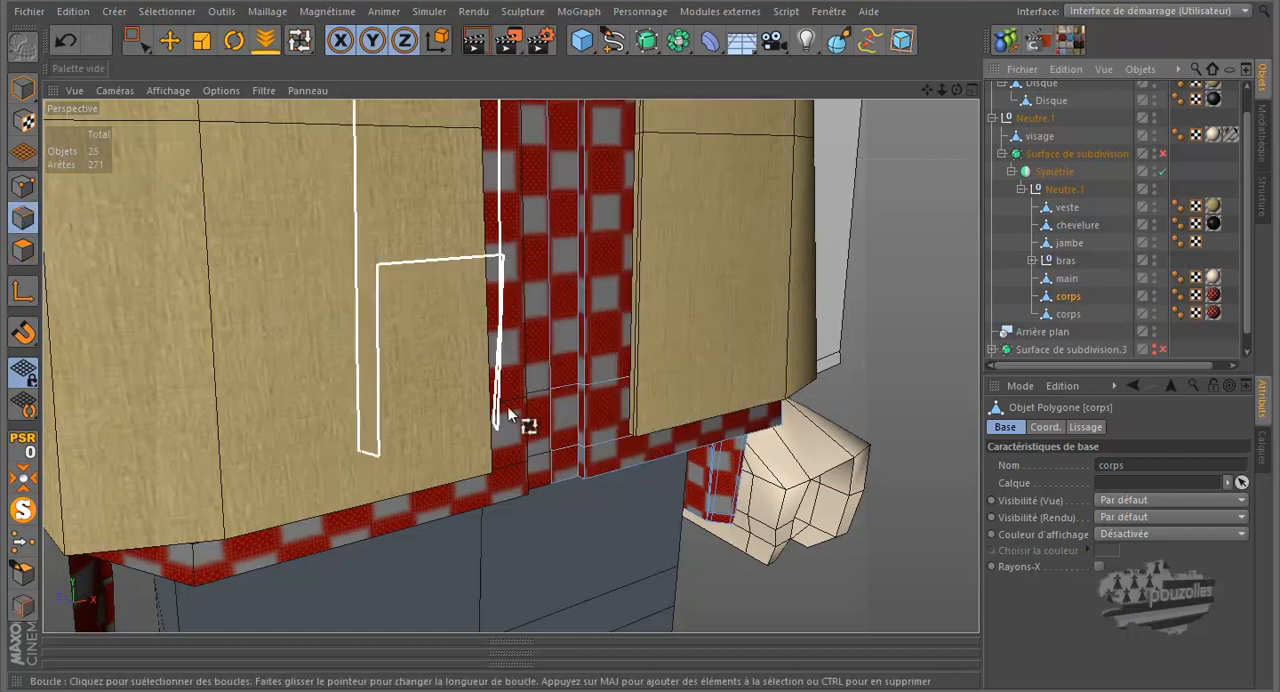
{"action": "right_click", "coordinate": [565, 394]}
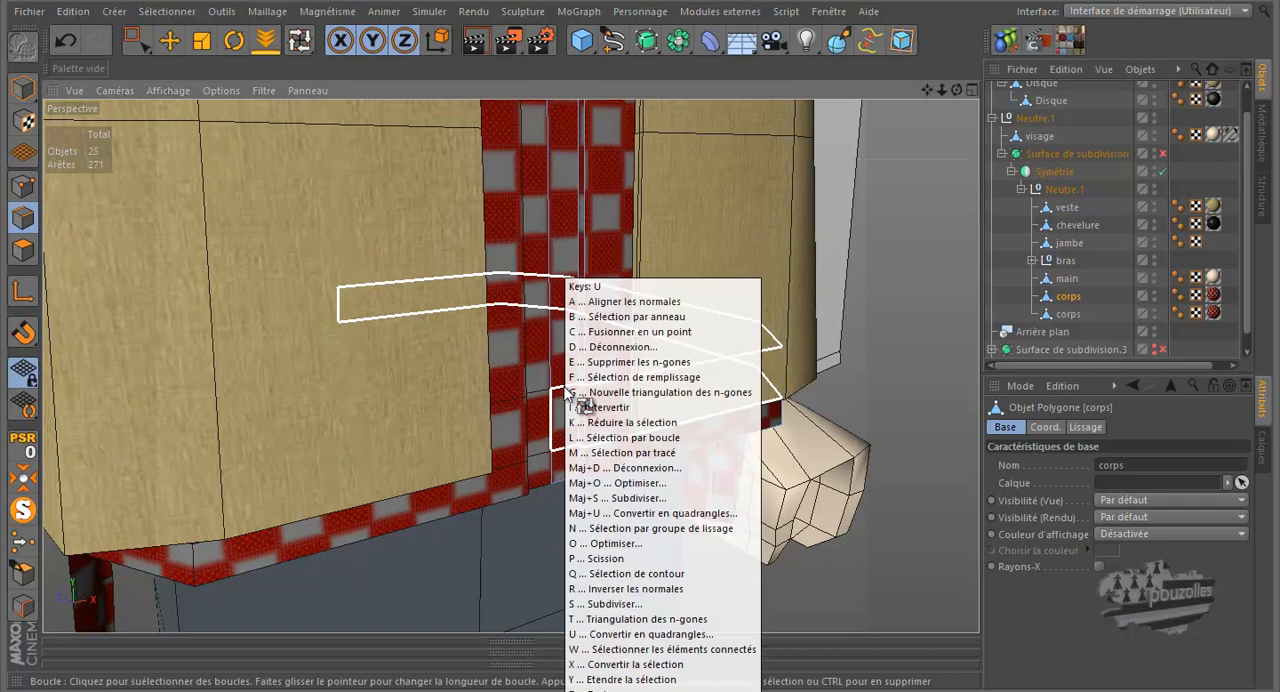
{"action": "left_click", "coordinate": [565, 394]}
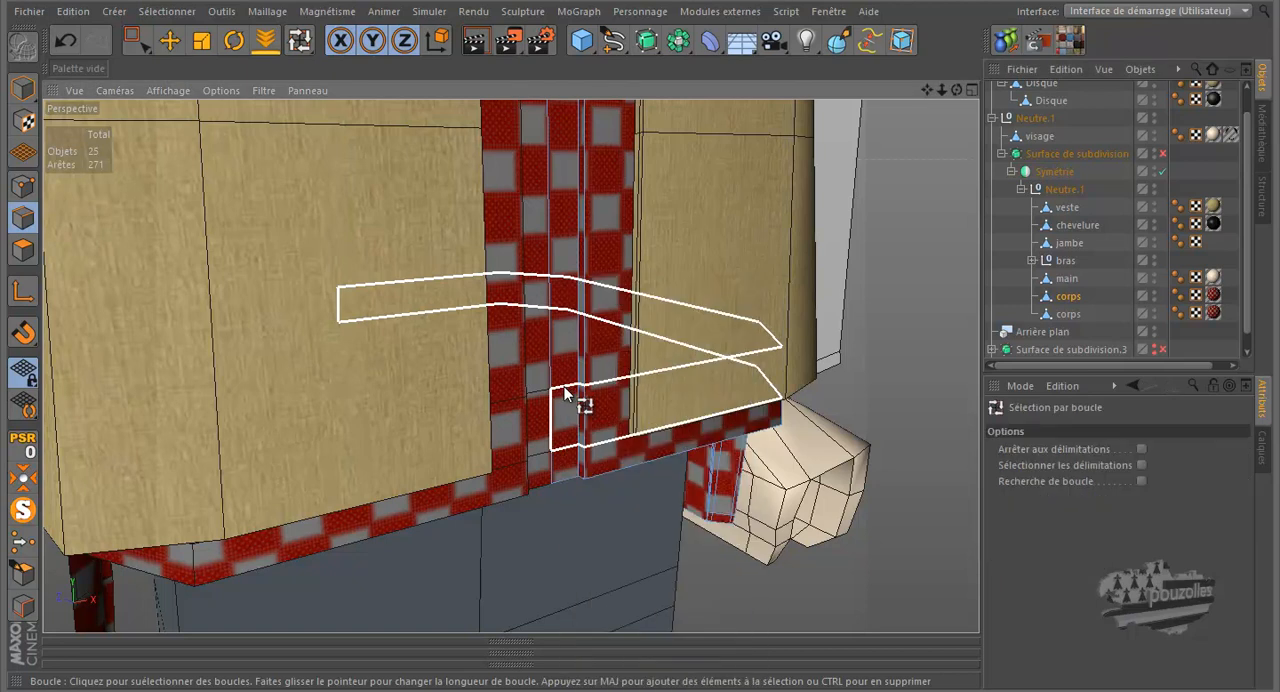
{"action": "left_click", "coordinate": [1141, 450]}
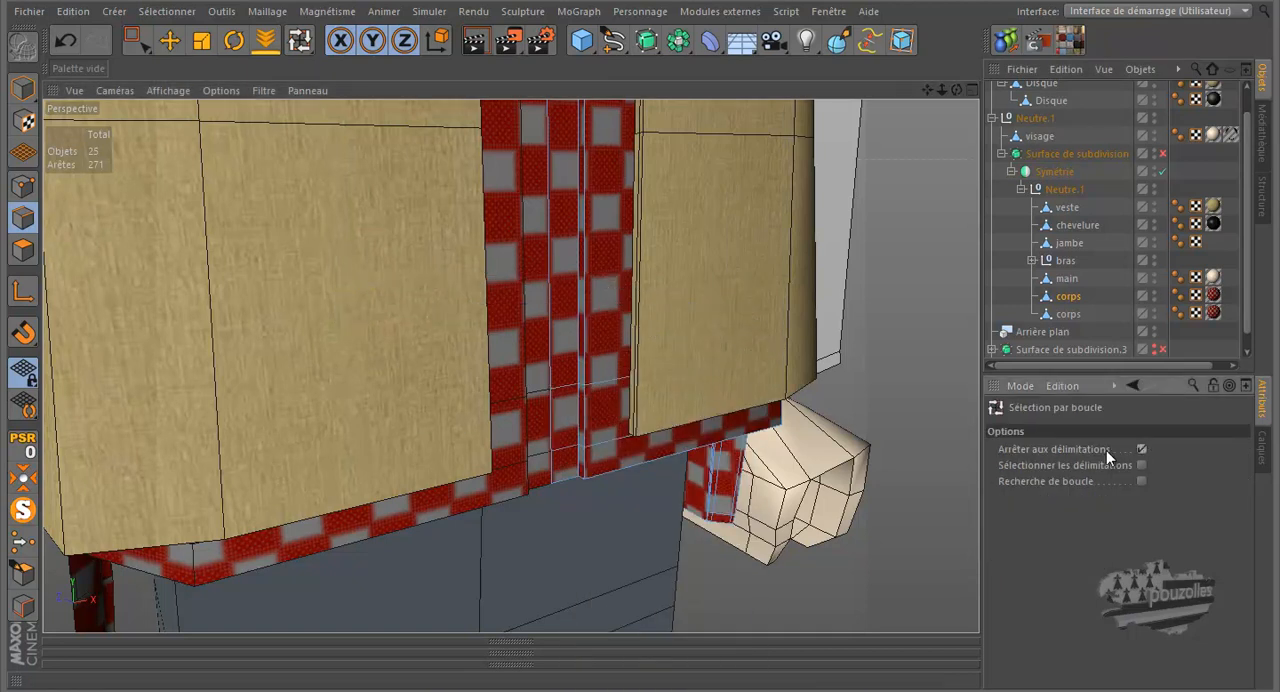
{"action": "left_click", "coordinate": [570, 389]}
{"action": "left_click", "coordinate": [569, 455], "text": "shift"}
{"action": "right_click", "coordinate": [585, 522]}
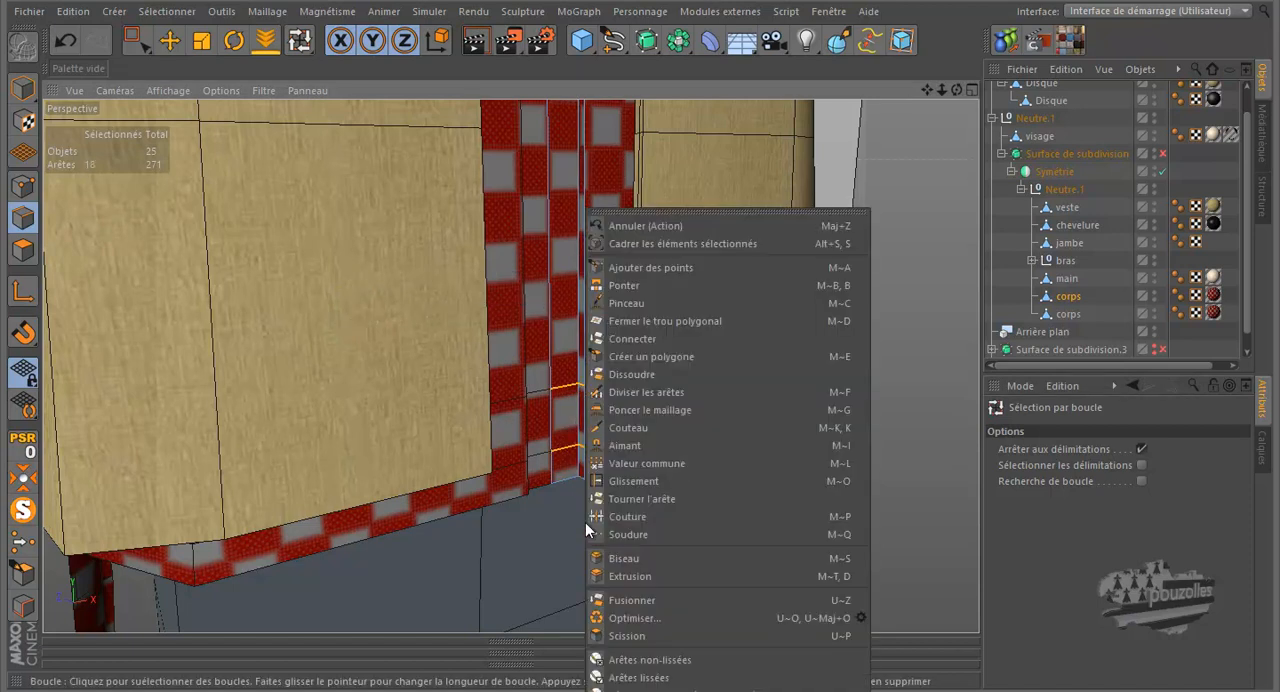
{"action": "left_click", "coordinate": [630, 374]}
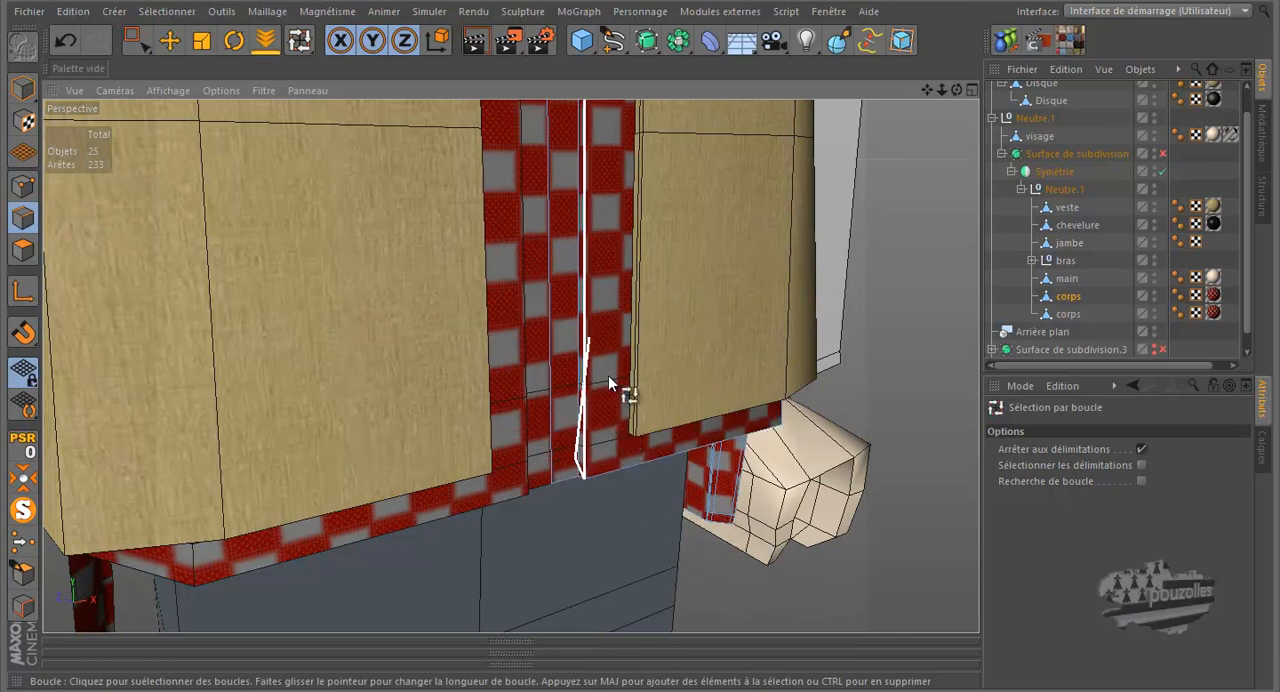
{"action": "scroll", "coordinate": [586, 450], "scroll_direction": "down", "scroll_amount": 3}
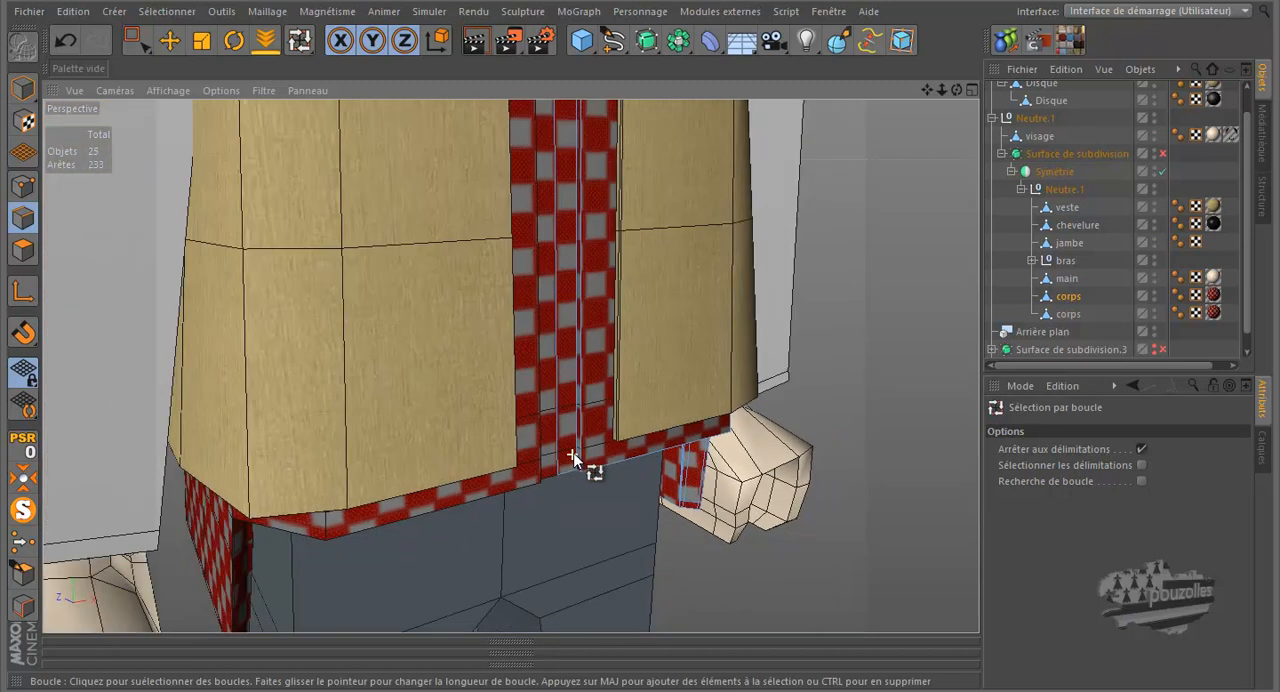
{"action": "scroll", "coordinate": [621, 431], "scroll_direction": "up", "scroll_amount": 4}
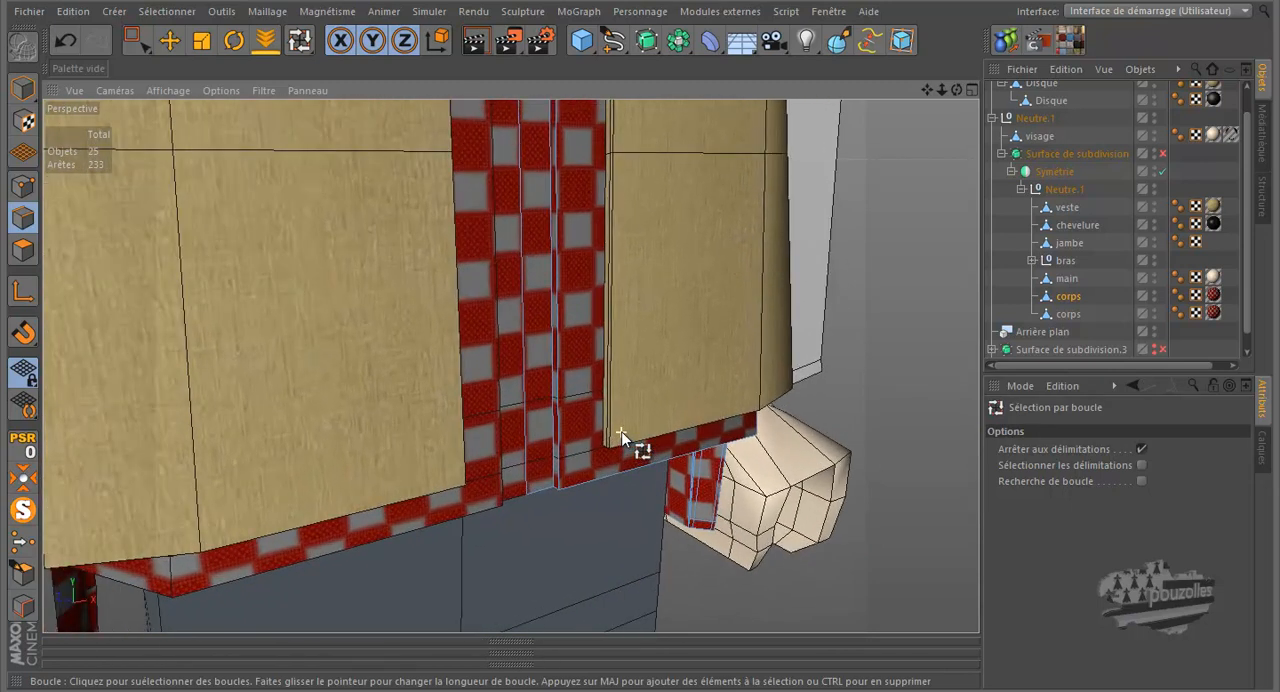
{"action": "scroll", "coordinate": [621, 429], "scroll_direction": "up", "scroll_amount": 5}
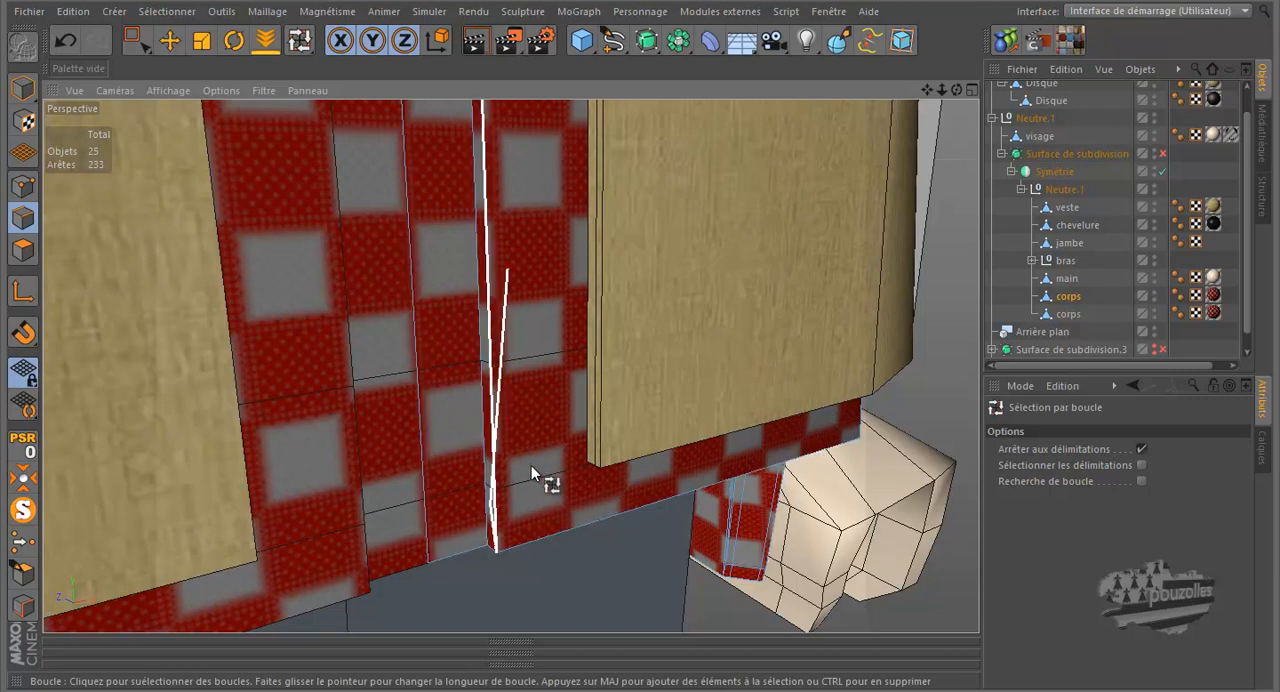
{"action": "scroll", "coordinate": [602, 455], "scroll_direction": "down", "scroll_amount": 3}
{"action": "scroll", "coordinate": [602, 455], "scroll_direction": "down", "scroll_amount": 5}
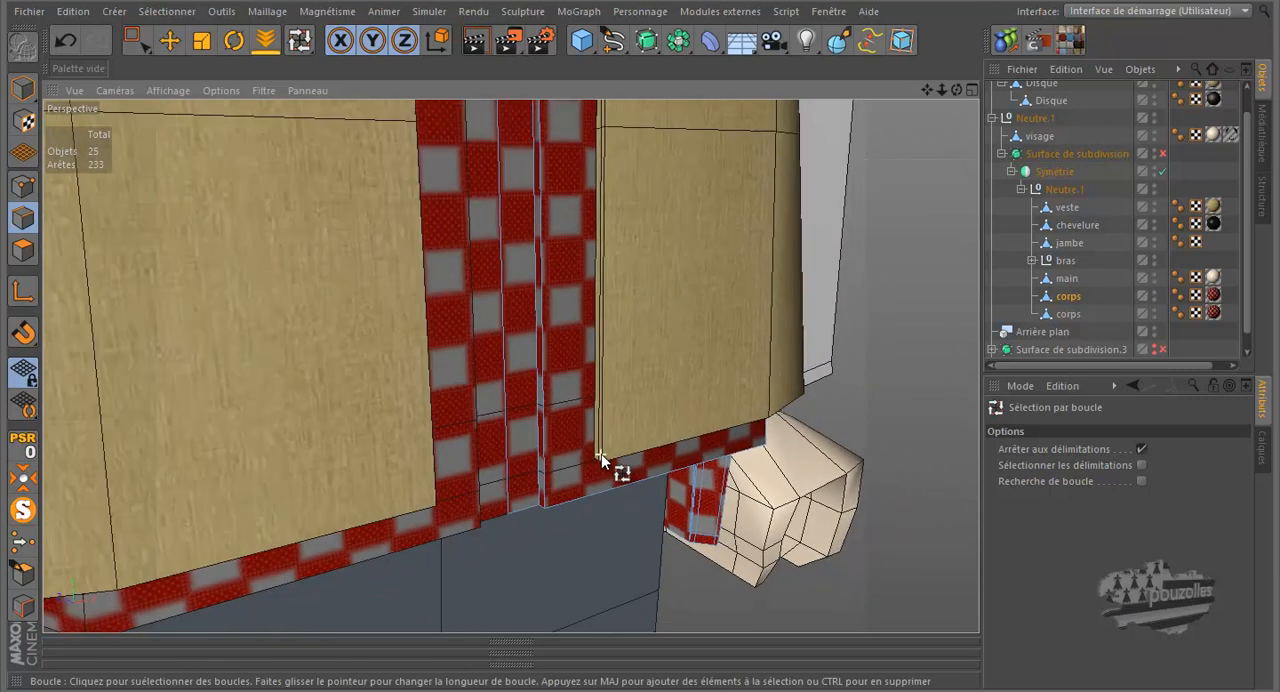
{"action": "scroll", "coordinate": [602, 455], "scroll_direction": "down", "scroll_amount": 2}
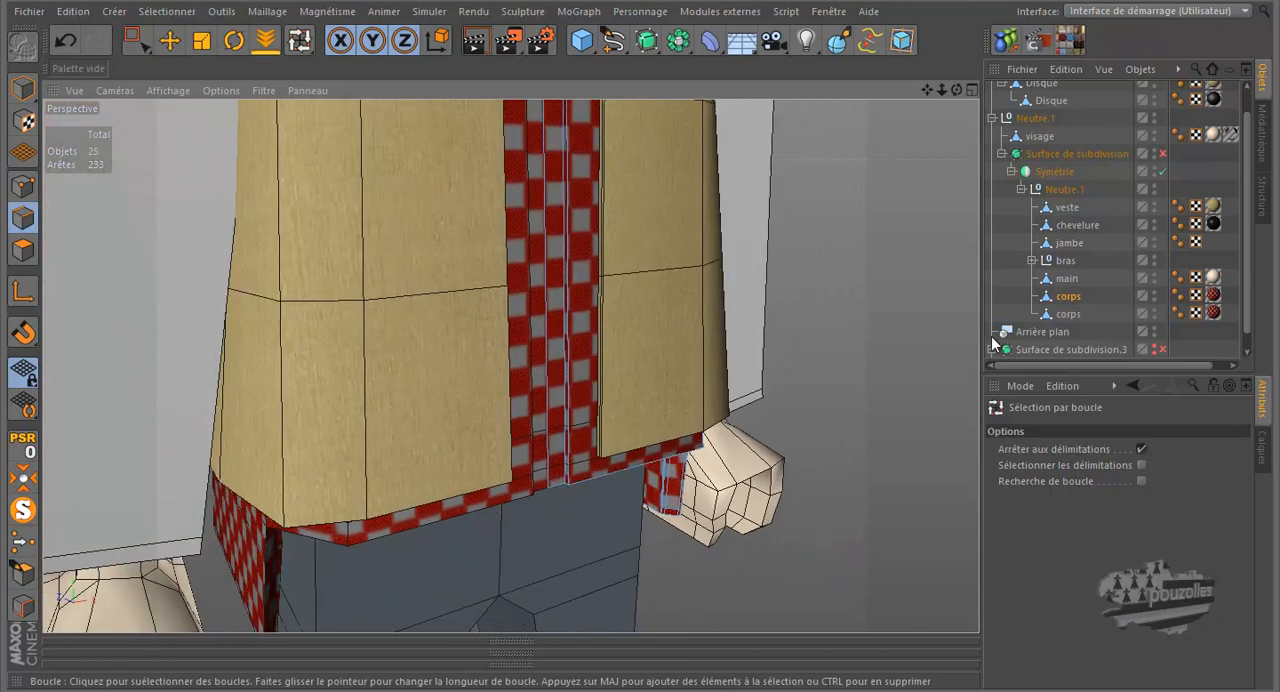
Rename the split-off polygon band object as cinture
{"action": "left_click", "coordinate": [1066, 315]}
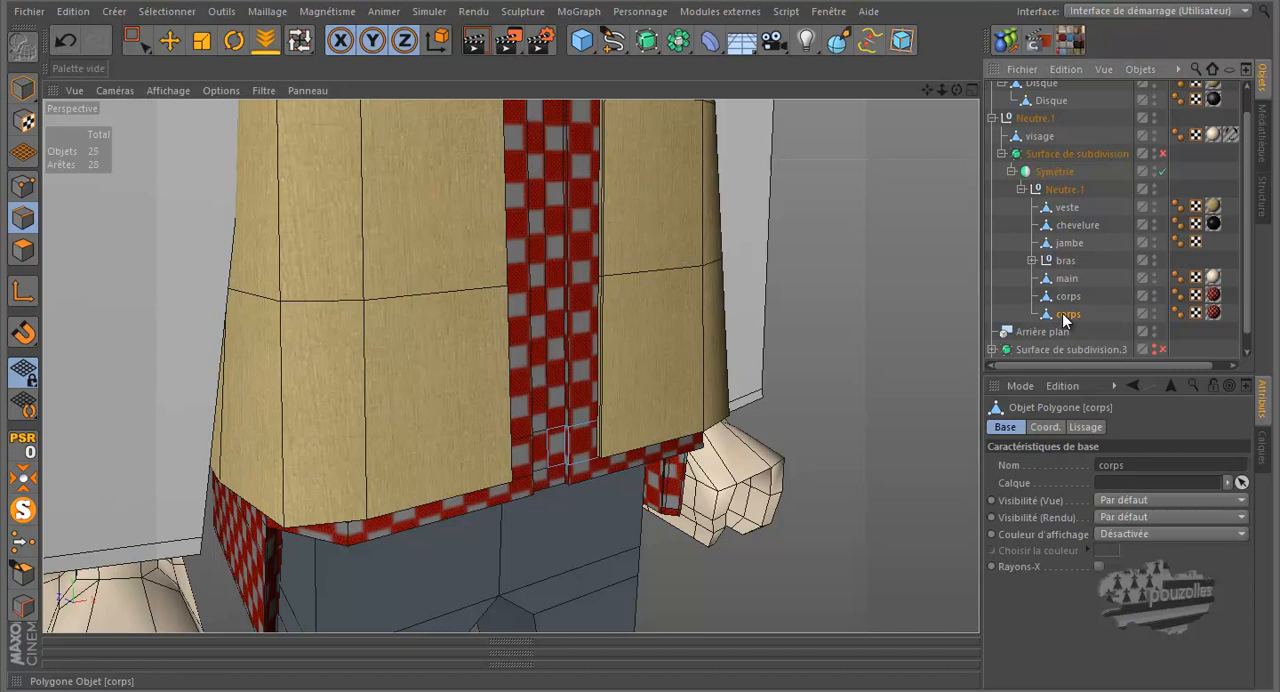
{"action": "double_click", "coordinate": [1064, 315]}
{"action": "type", "text": "c"}
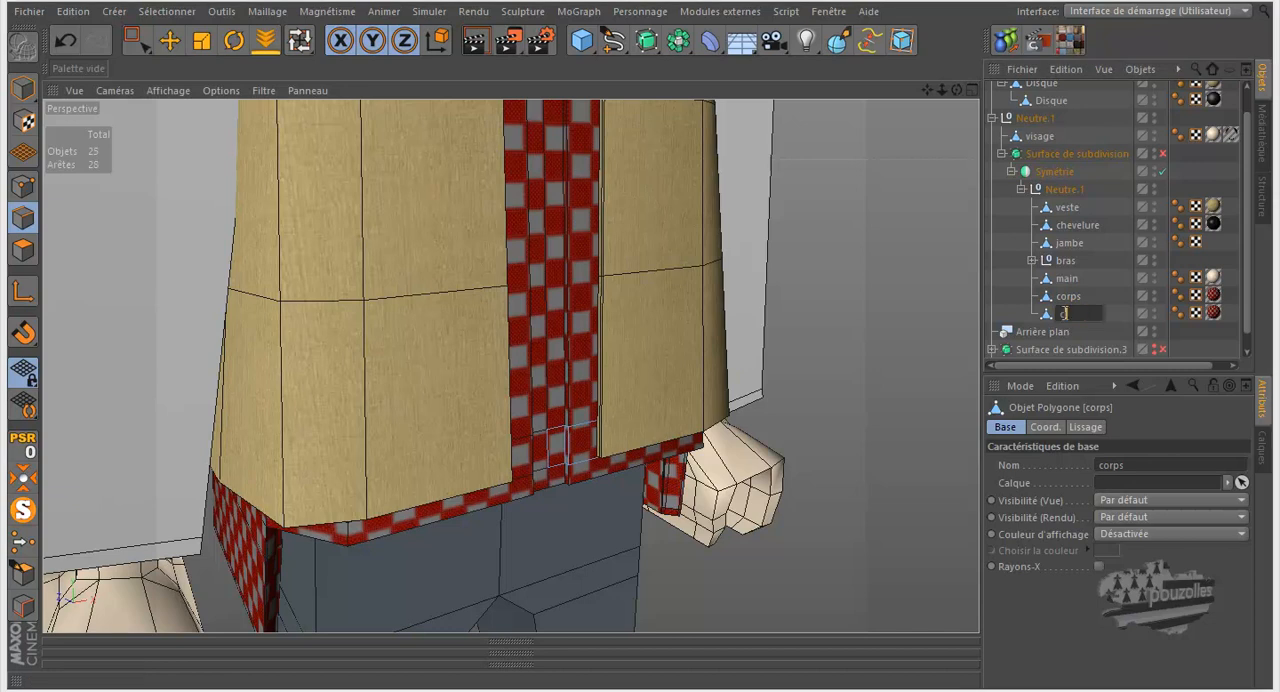
{"action": "type", "text": "inture"}
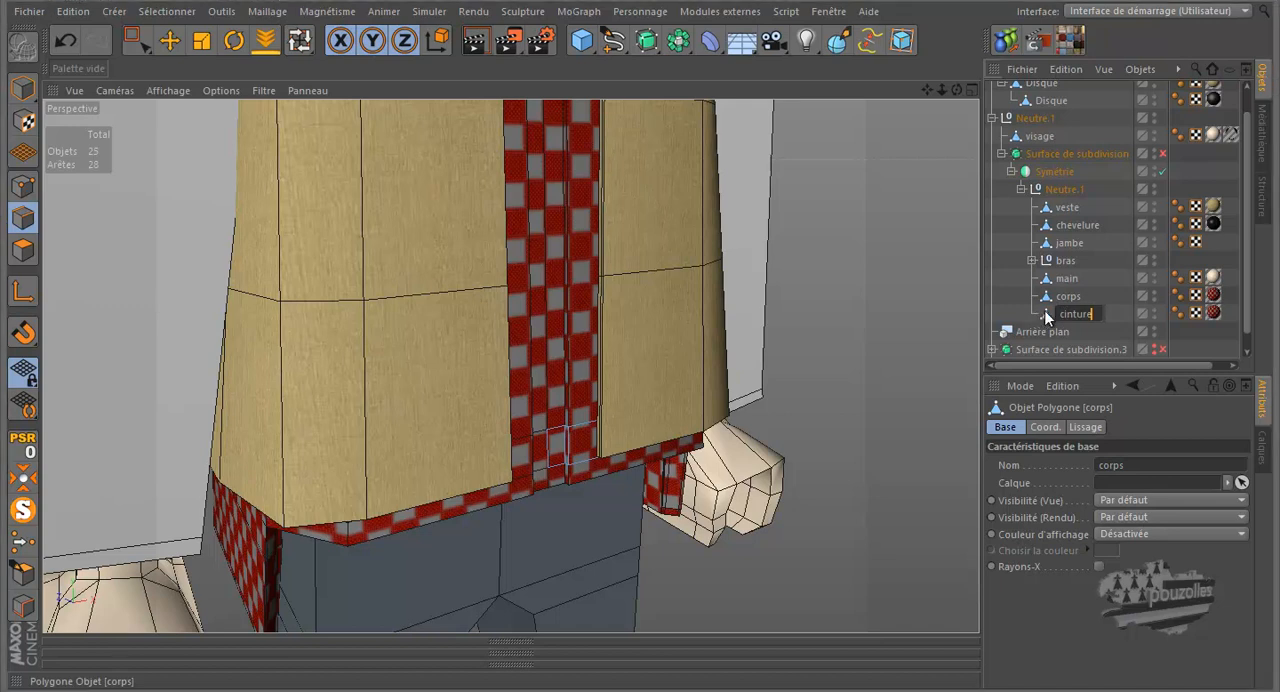
{"action": "key", "text": "Return"}
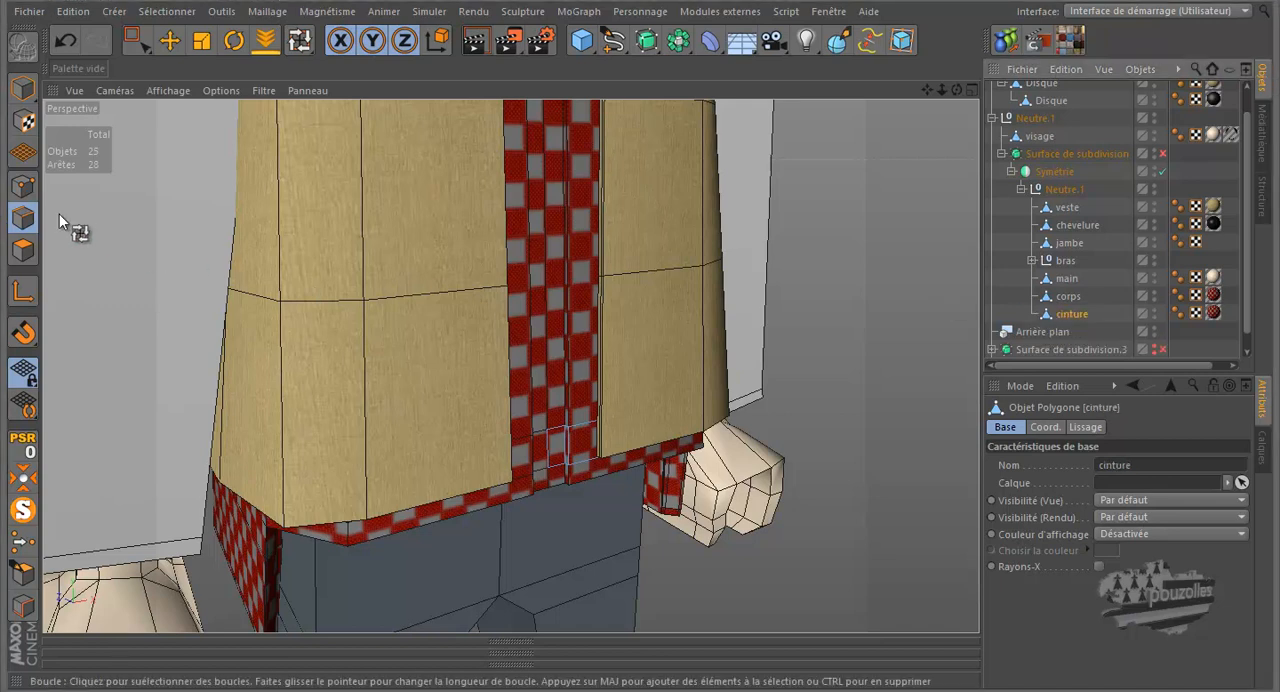
Delete the two upper and two lower points at the front end of cinture in point mode
{"action": "left_click", "coordinate": [22, 186]}
{"action": "left_click", "coordinate": [134, 40]}
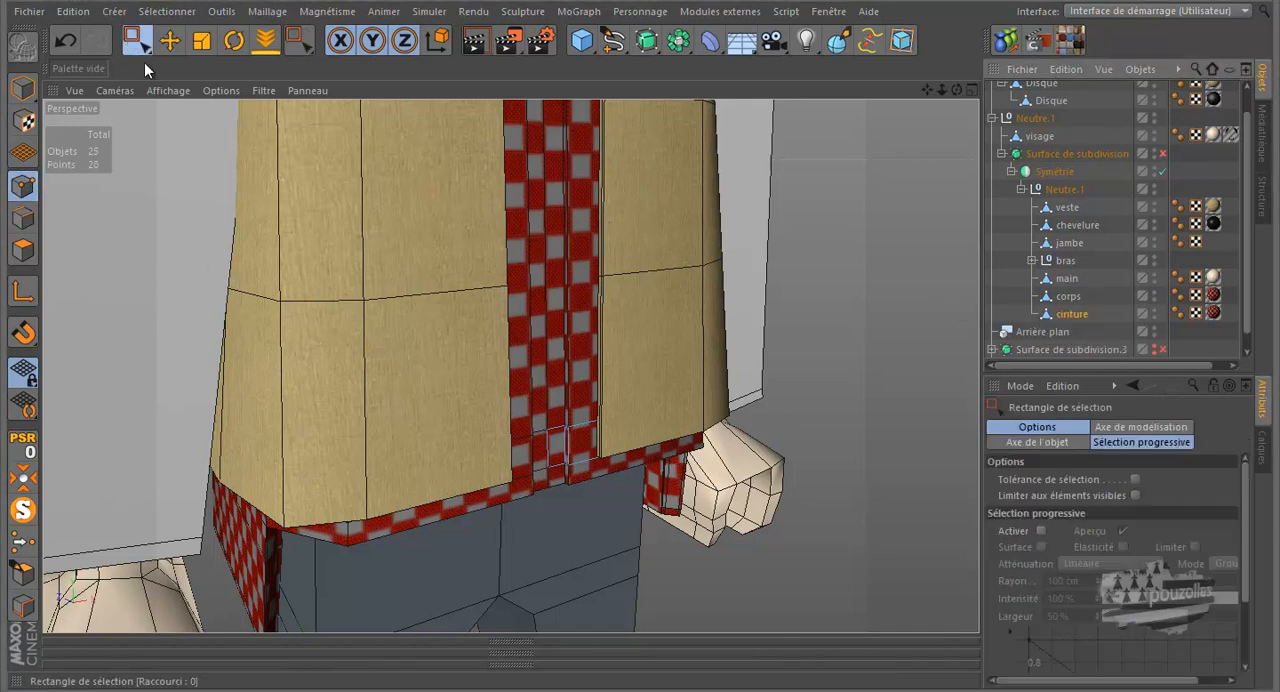
{"action": "scroll", "coordinate": [544, 460], "scroll_direction": "up", "scroll_amount": 5}
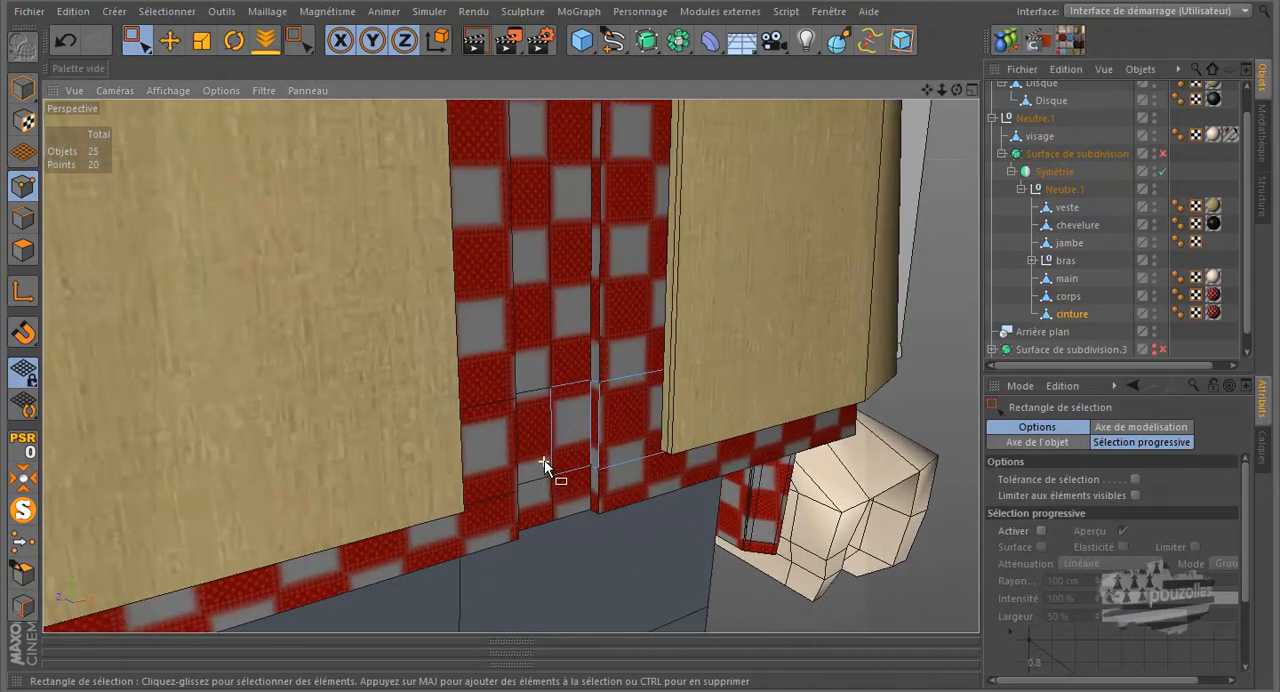
{"action": "scroll", "coordinate": [544, 459], "scroll_direction": "up", "scroll_amount": 4}
{"action": "left_click_drag", "start_coordinate": [640, 292], "coordinate": [549, 341]}
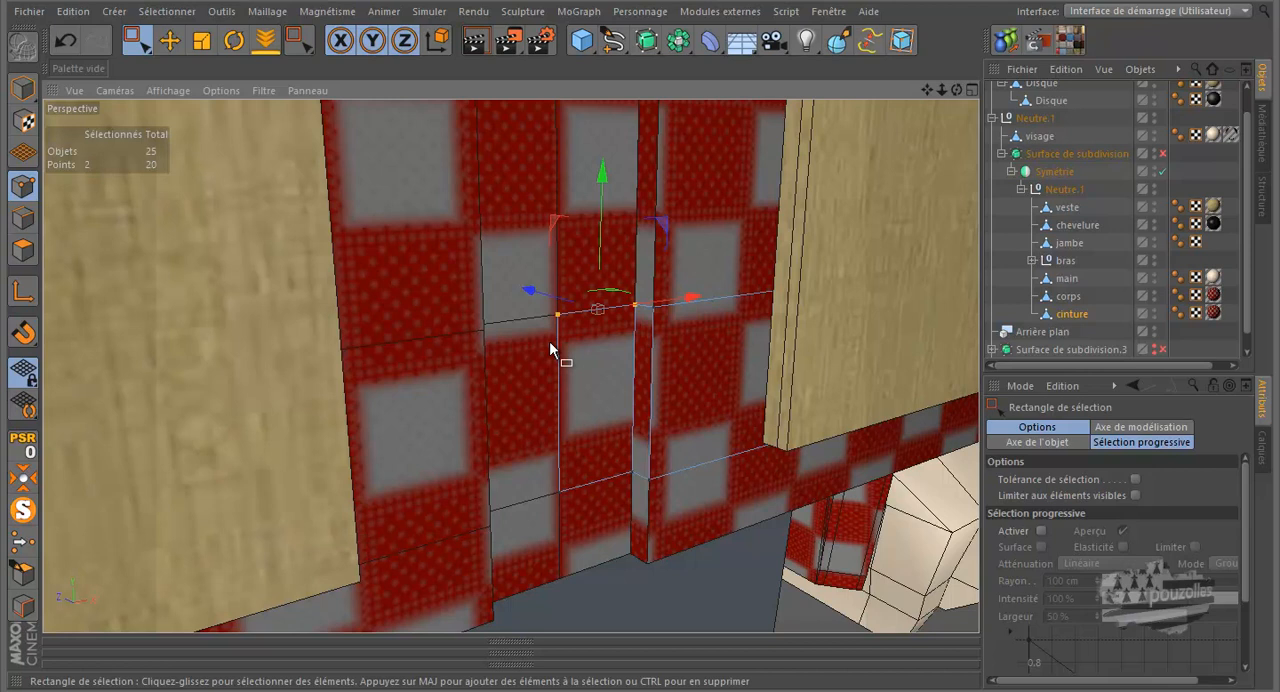
{"action": "key", "text": "Delete"}
{"action": "left_click_drag", "start_coordinate": [637, 458], "coordinate": [537, 527]}
{"action": "key", "text": "Delete"}
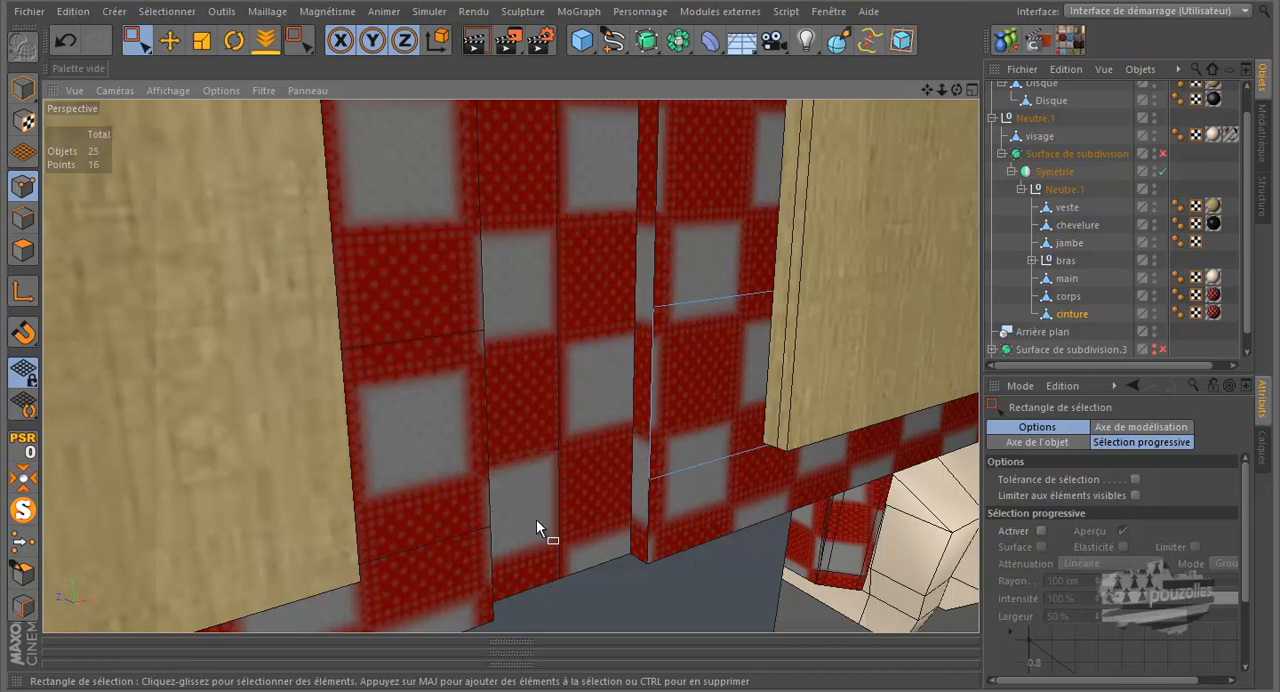
Select the two remaining front end points of cinture and set their X position to 0 cm
{"action": "scroll", "coordinate": [536, 519], "scroll_direction": "down", "scroll_amount": 3}
{"action": "left_click_drag", "start_coordinate": [561, 373], "coordinate": [608, 528]}
{"action": "scroll", "coordinate": [538, 511], "scroll_direction": "up", "scroll_amount": 3}
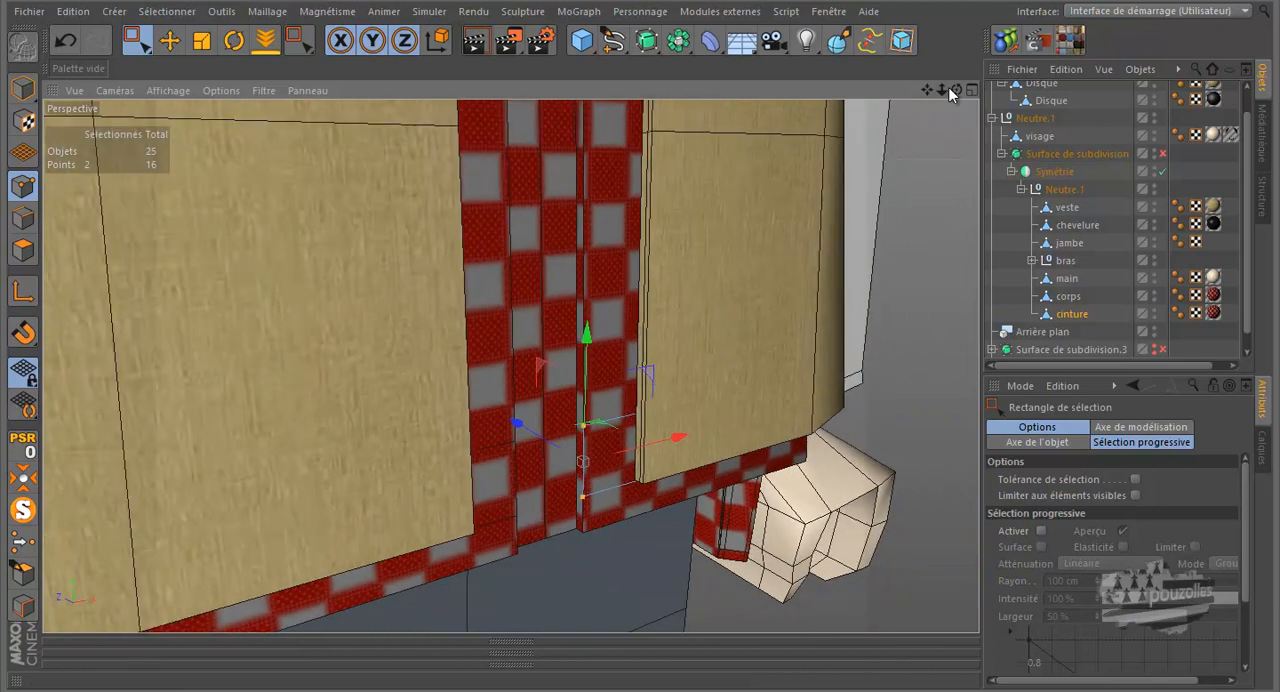
{"action": "left_click_drag", "start_coordinate": [631, 321], "coordinate": [648, 320]}
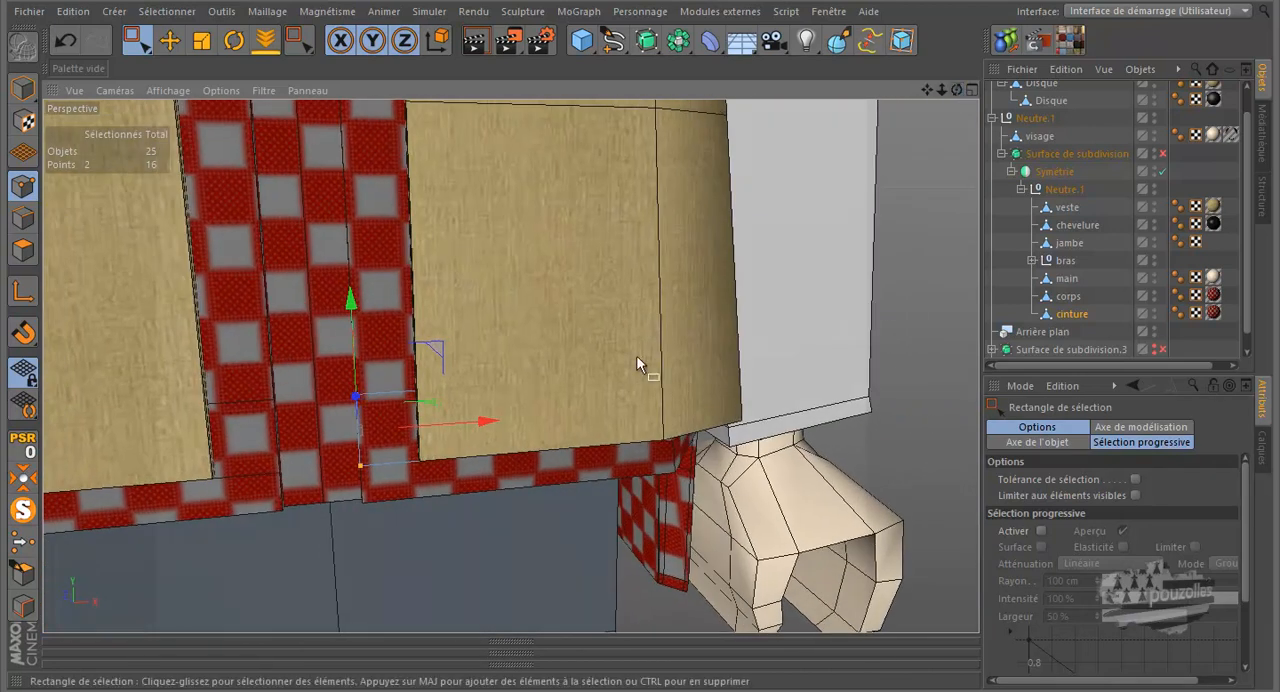
{"action": "left_click", "coordinate": [505, 655]}
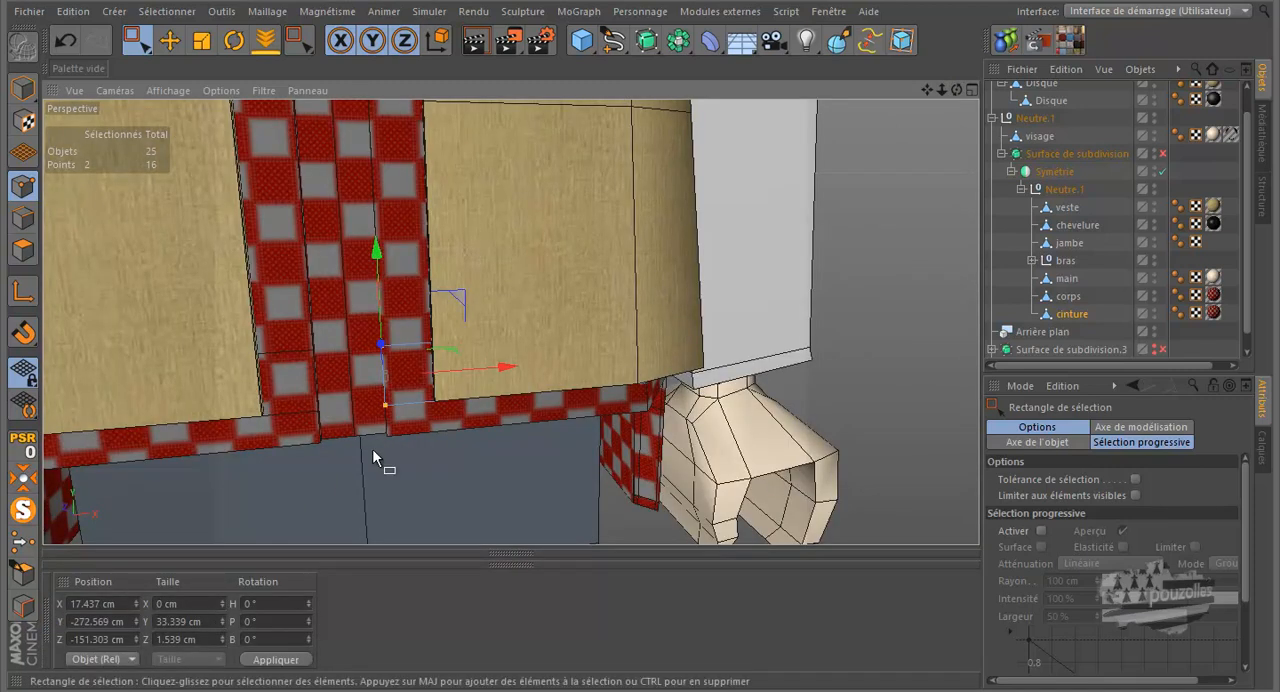
{"action": "left_click_drag", "start_coordinate": [502, 368], "coordinate": [497, 370]}
{"action": "left_click", "coordinate": [112, 603]}
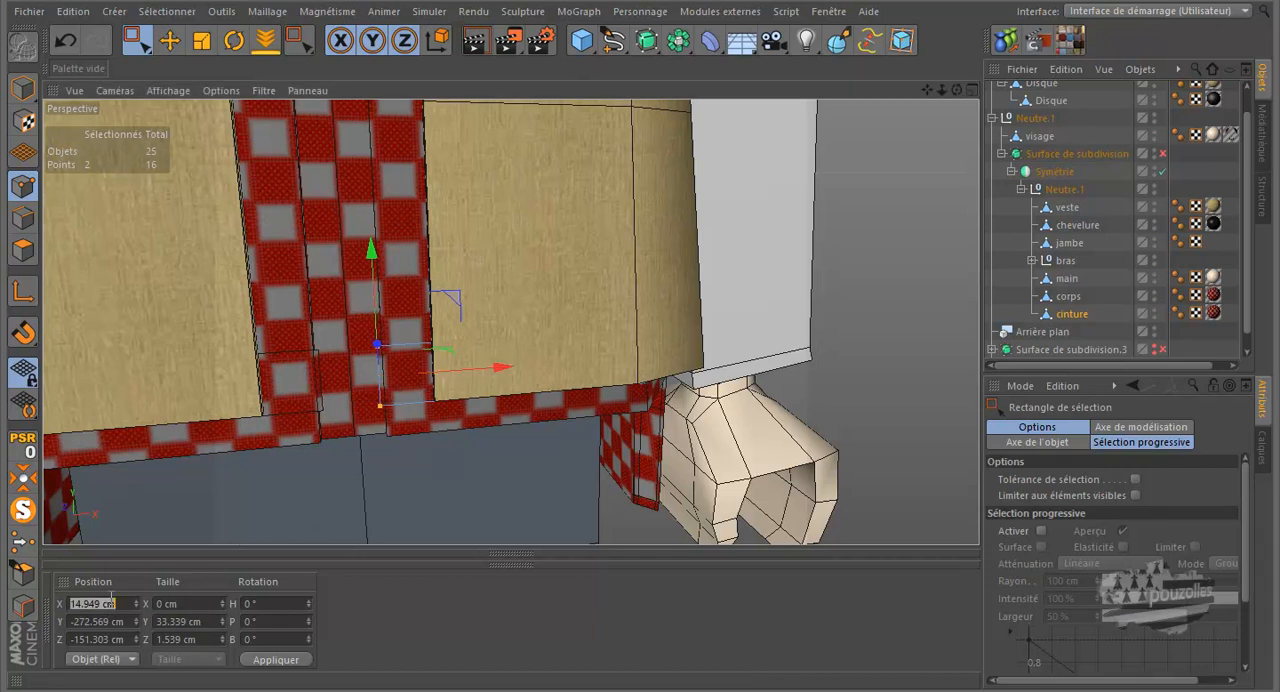
{"action": "type", "text": "0"}
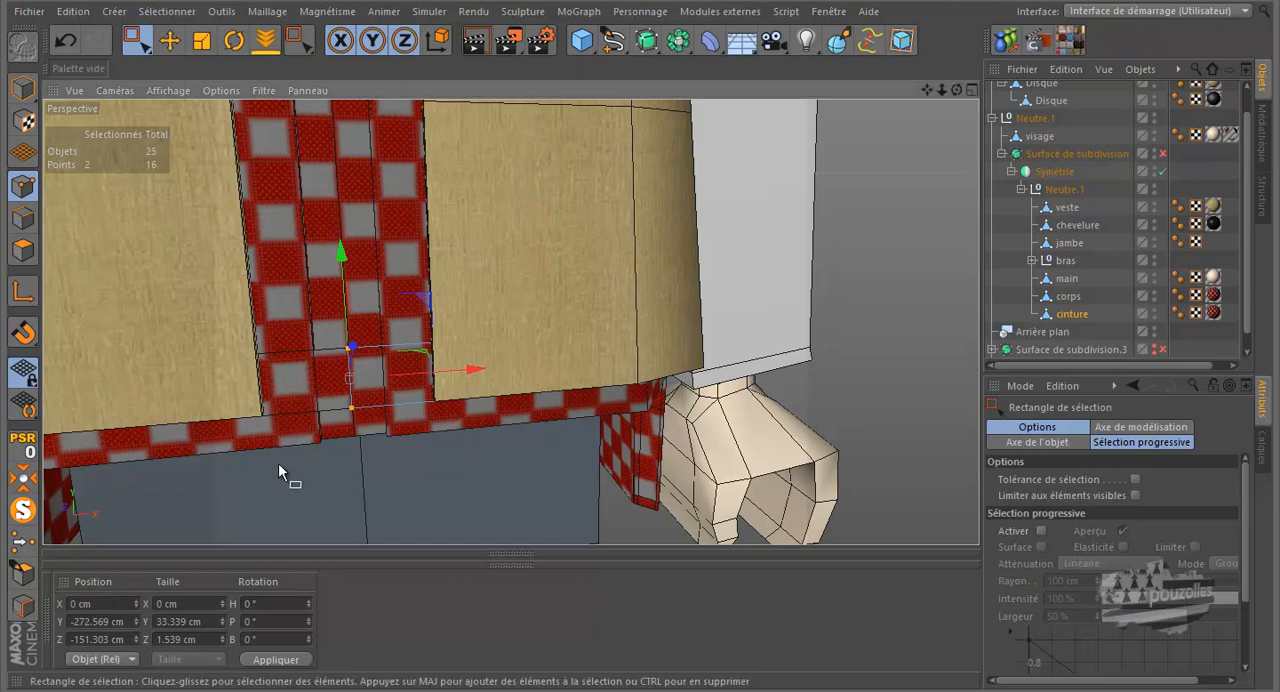
Hide veste in the viewport and select all polygons of cinture in polygon mode
{"action": "left_click", "coordinate": [22, 250]}
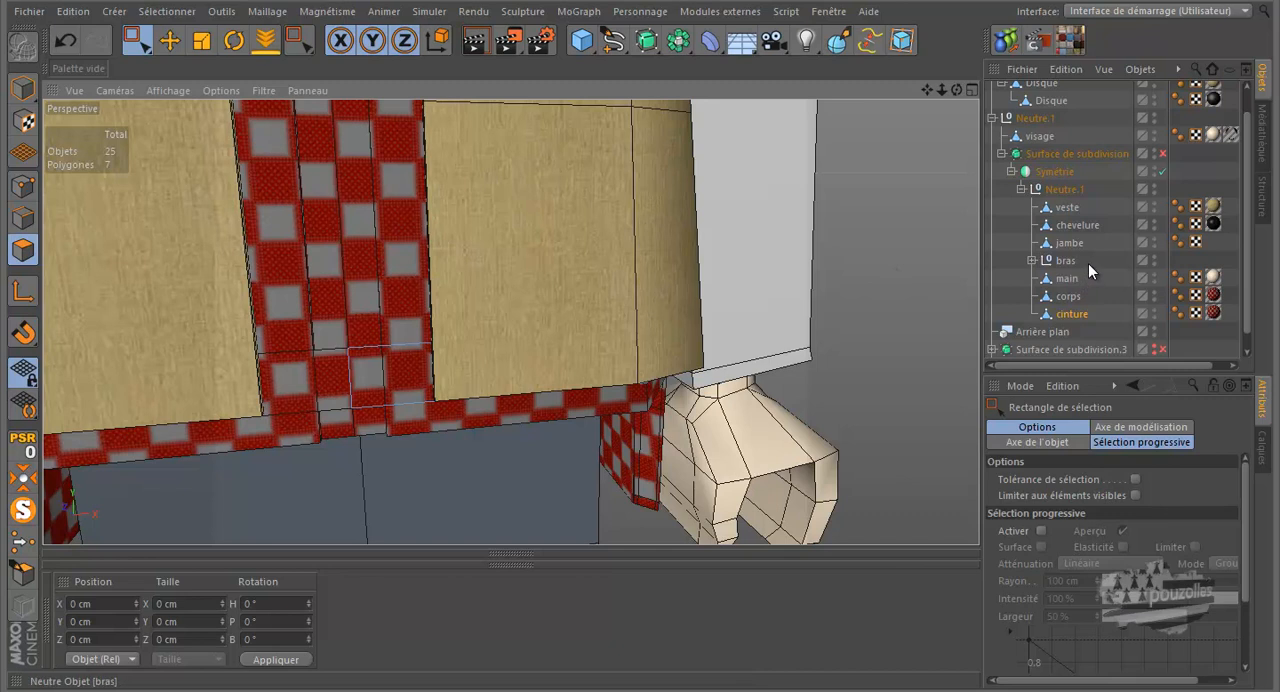
{"action": "left_click", "coordinate": [1153, 203]}
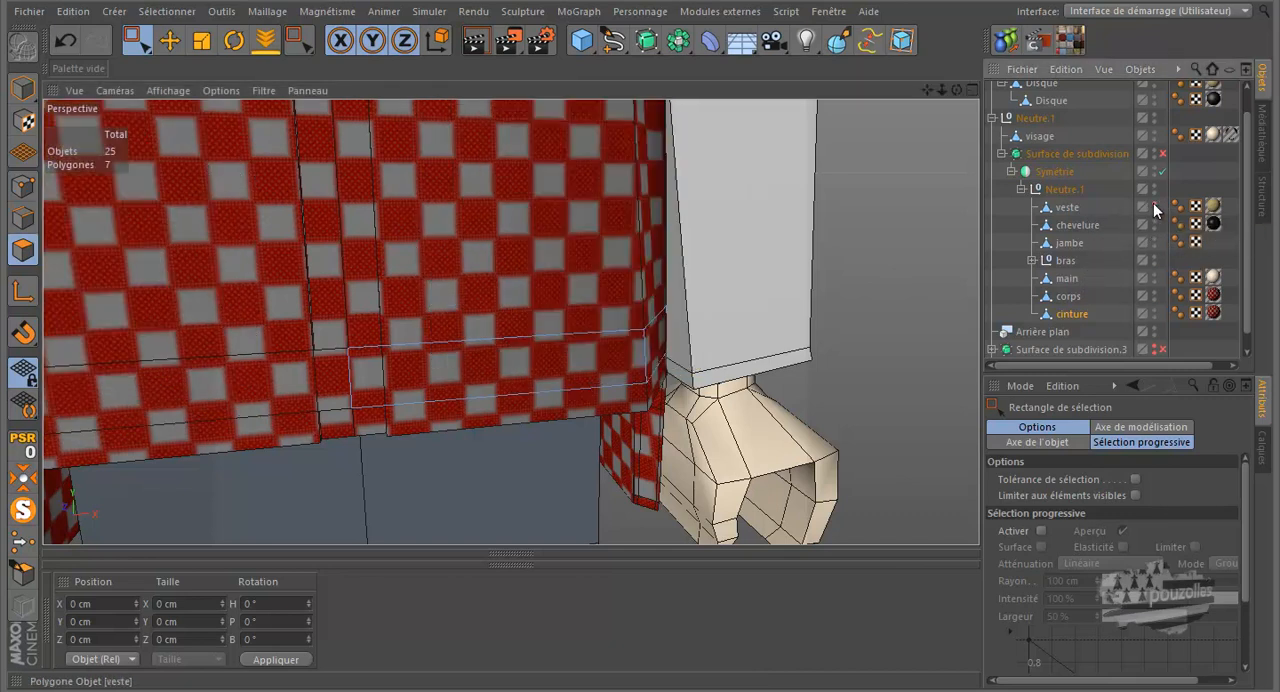
{"action": "scroll", "coordinate": [491, 345], "scroll_direction": "up", "scroll_amount": 2}
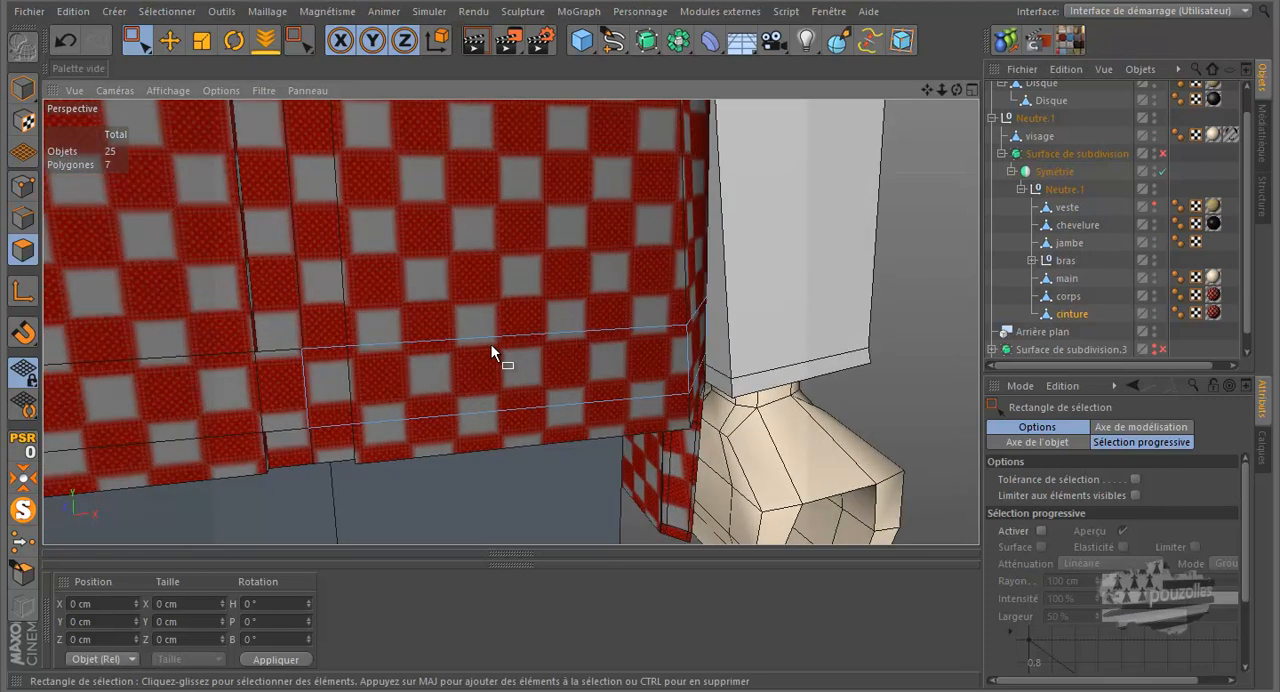
{"action": "middle_click", "coordinate": [66, 581]}
{"action": "left_click_drag", "start_coordinate": [395, 529], "coordinate": [630, 473], "text": "alt"}
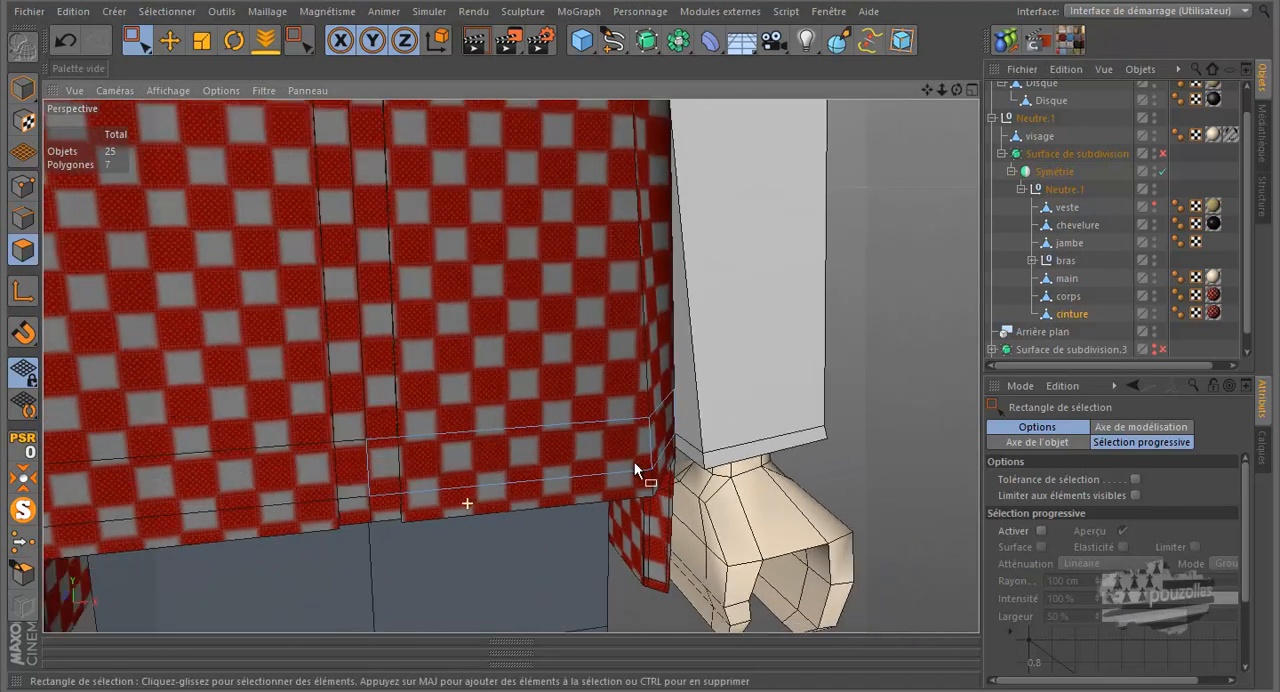
{"action": "left_click_drag", "start_coordinate": [956, 89], "coordinate": [923, 110]}
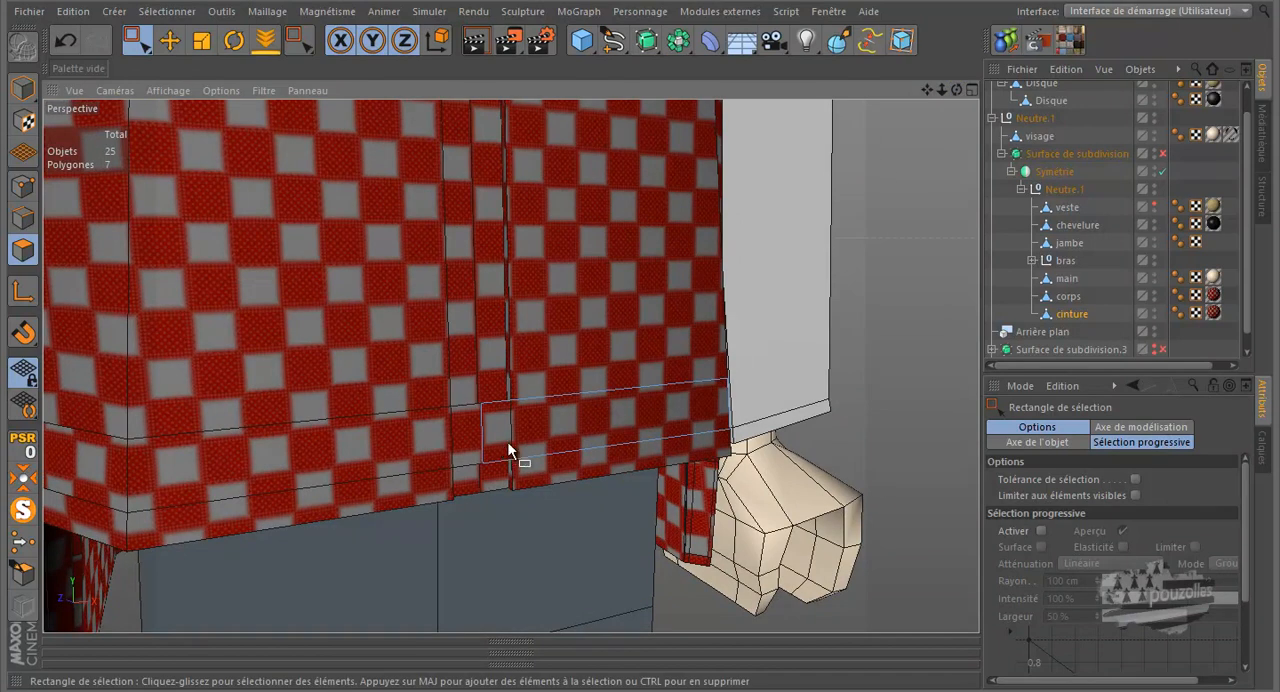
{"action": "left_click", "coordinate": [538, 438]}
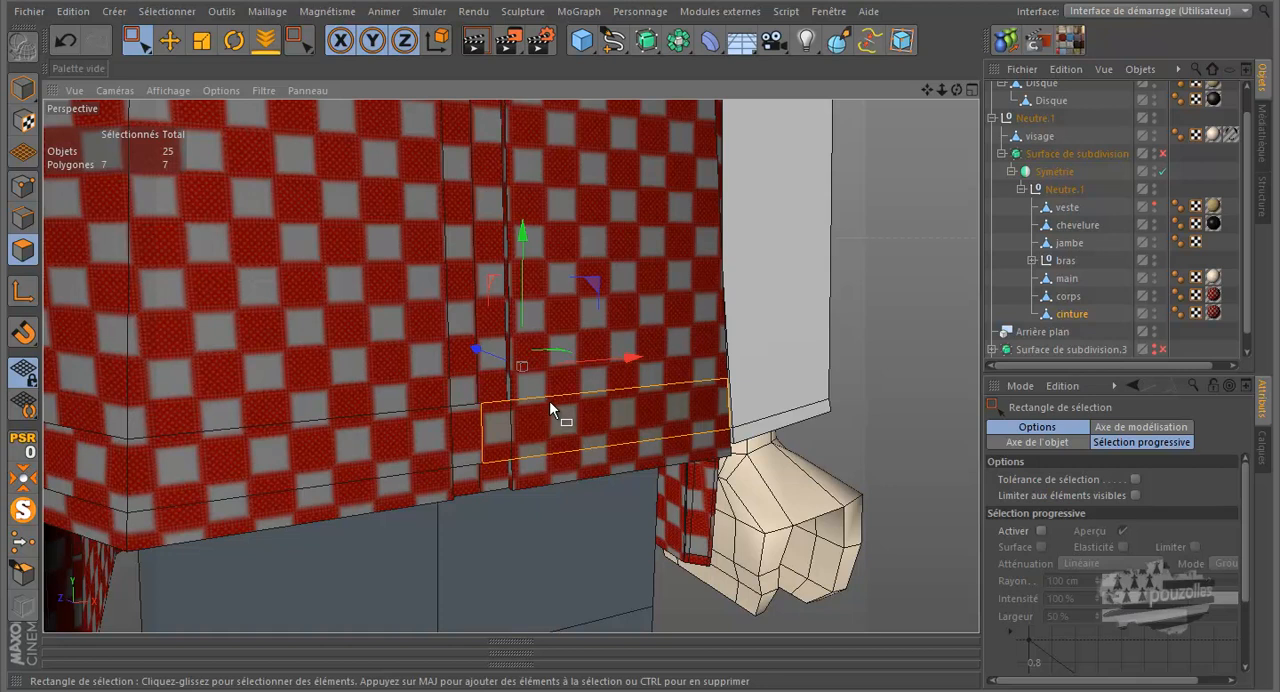
Extrude the selected polygons of cinture outward twice, with an offset of about 1.3 cm for the second extrusion
{"action": "scroll", "coordinate": [556, 400], "scroll_direction": "up", "scroll_amount": 5}
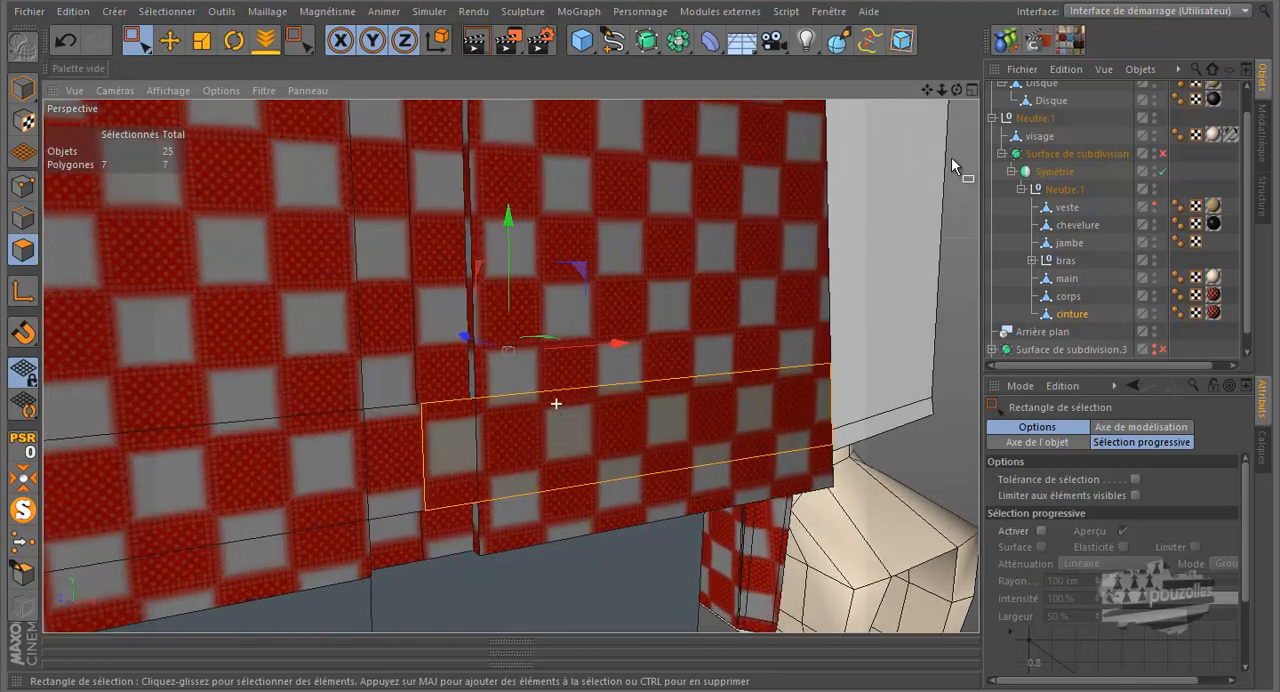
{"action": "left_click_drag", "start_coordinate": [955, 90], "coordinate": [644, 320]}
{"action": "right_click", "coordinate": [911, 268]}
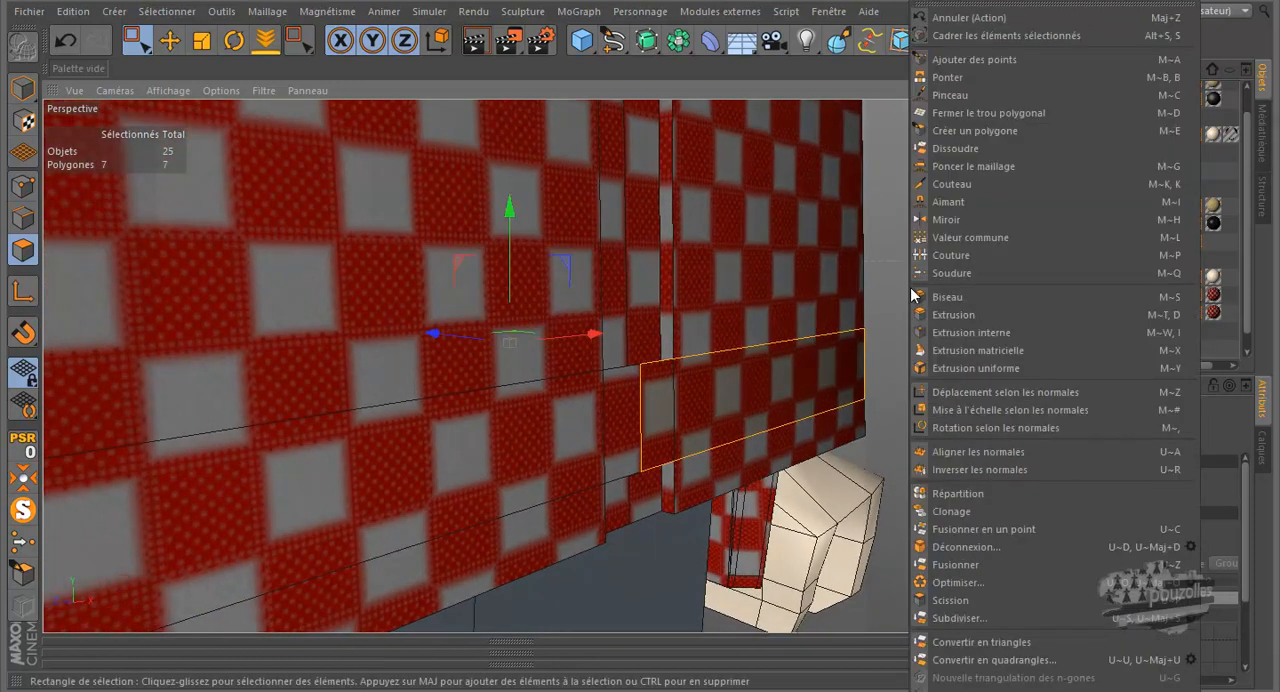
{"action": "left_click", "coordinate": [946, 316]}
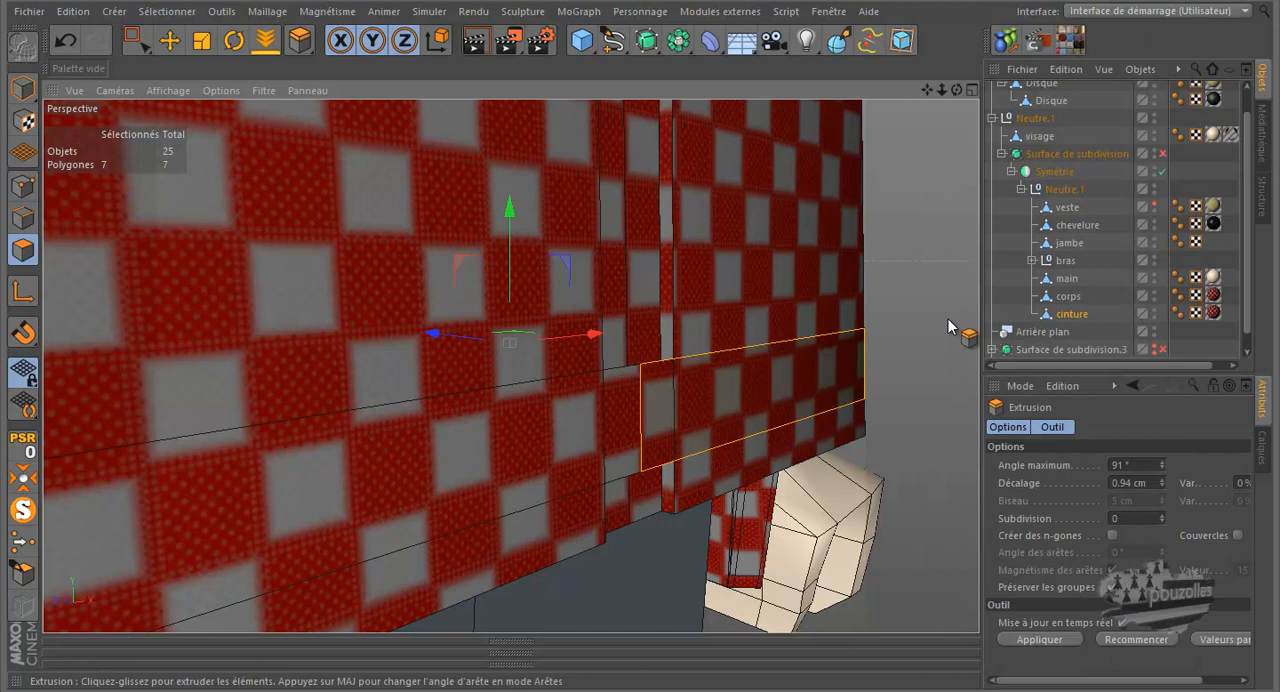
{"action": "left_click", "coordinate": [896, 418]}
{"action": "left_click_drag", "start_coordinate": [646, 334], "coordinate": [644, 330]}
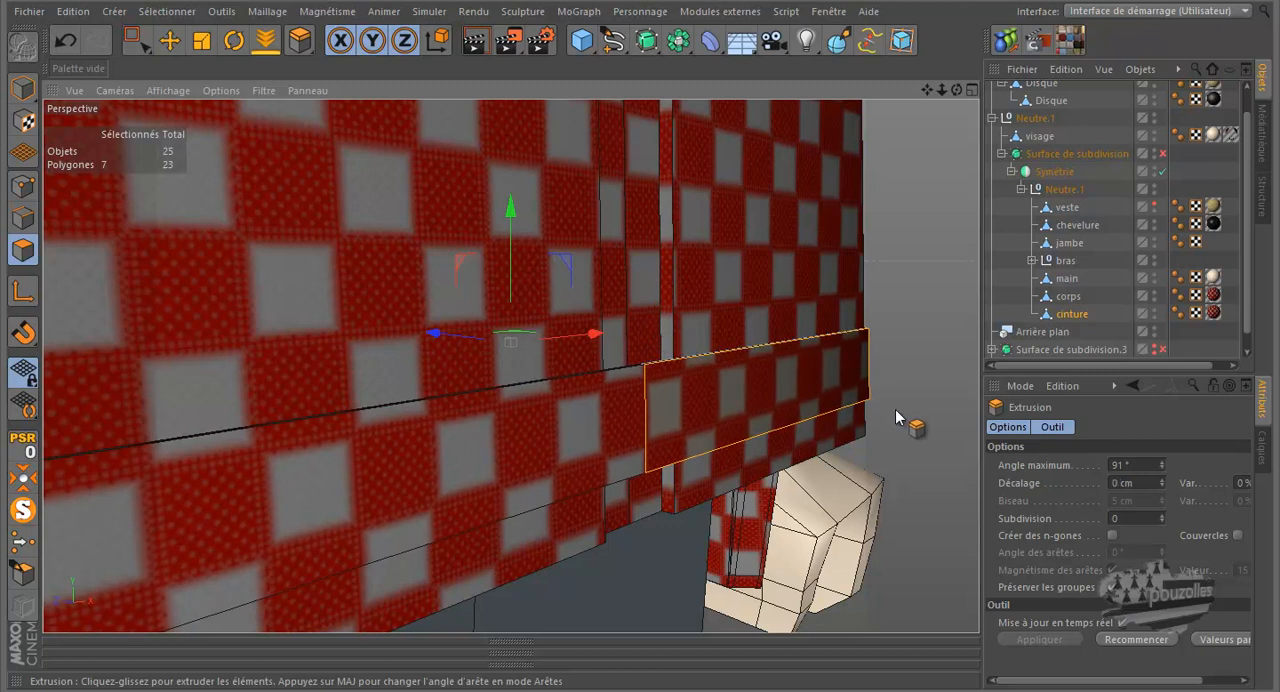
{"action": "left_click_drag", "start_coordinate": [643, 323], "coordinate": [896, 417]}
Enable the character's subdivision surface and view the extruded belt around the body
{"action": "left_click_drag", "start_coordinate": [956, 89], "coordinate": [640, 325]}
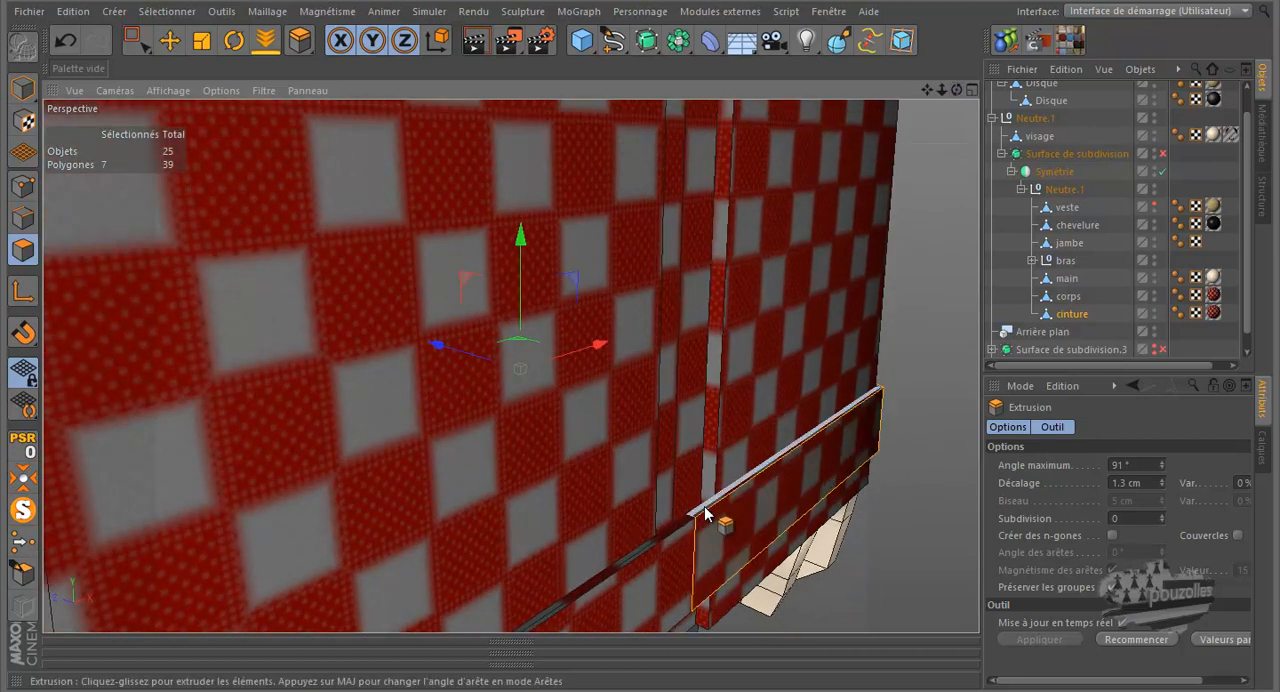
{"action": "left_click", "coordinate": [1161, 155]}
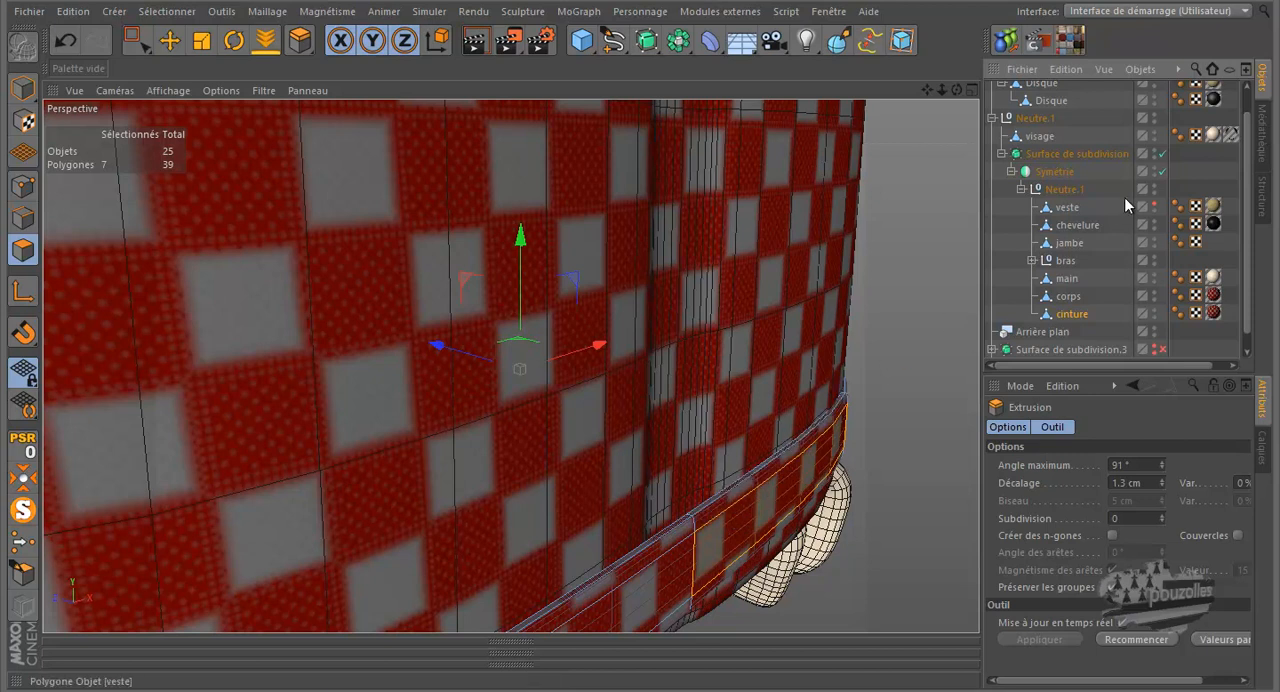
{"action": "scroll", "coordinate": [683, 316], "scroll_direction": "down", "scroll_amount": 2}
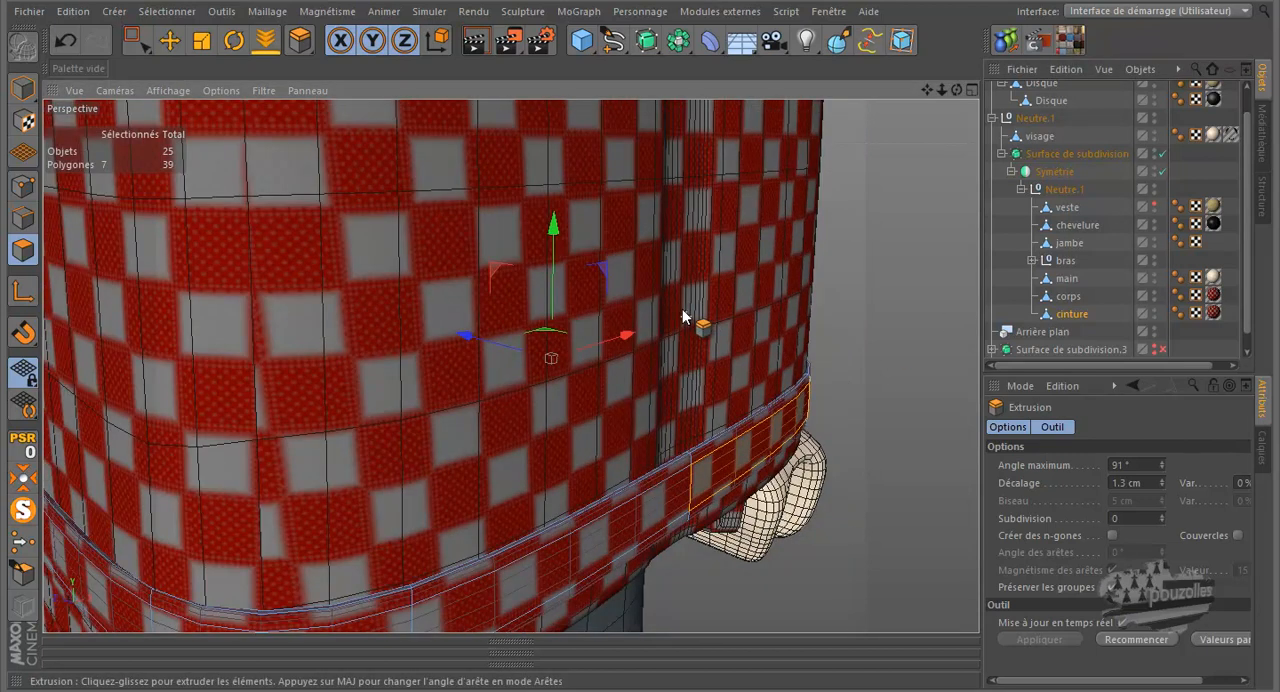
{"action": "scroll", "coordinate": [682, 312], "scroll_direction": "down", "scroll_amount": 2}
{"action": "scroll", "coordinate": [682, 312], "scroll_direction": "down", "scroll_amount": 1}
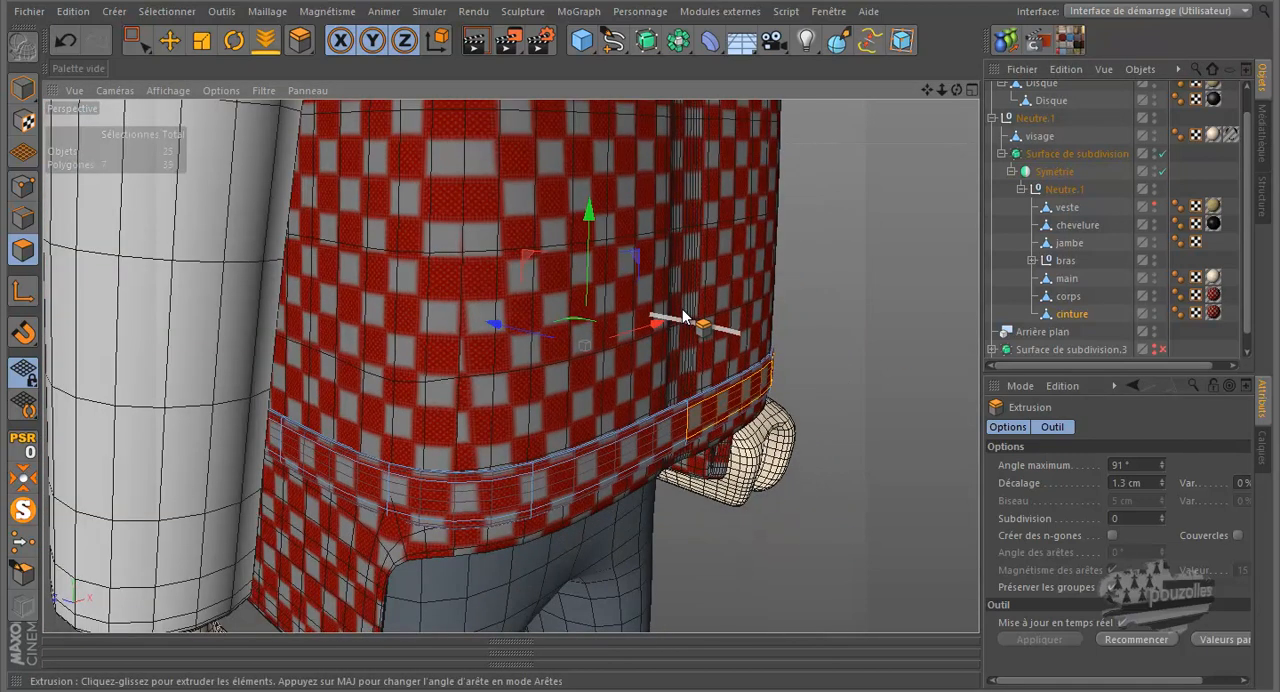
Remove the Mat.6 texture from cinture and deselect its polygons
{"action": "left_click", "coordinate": [1213, 313]}
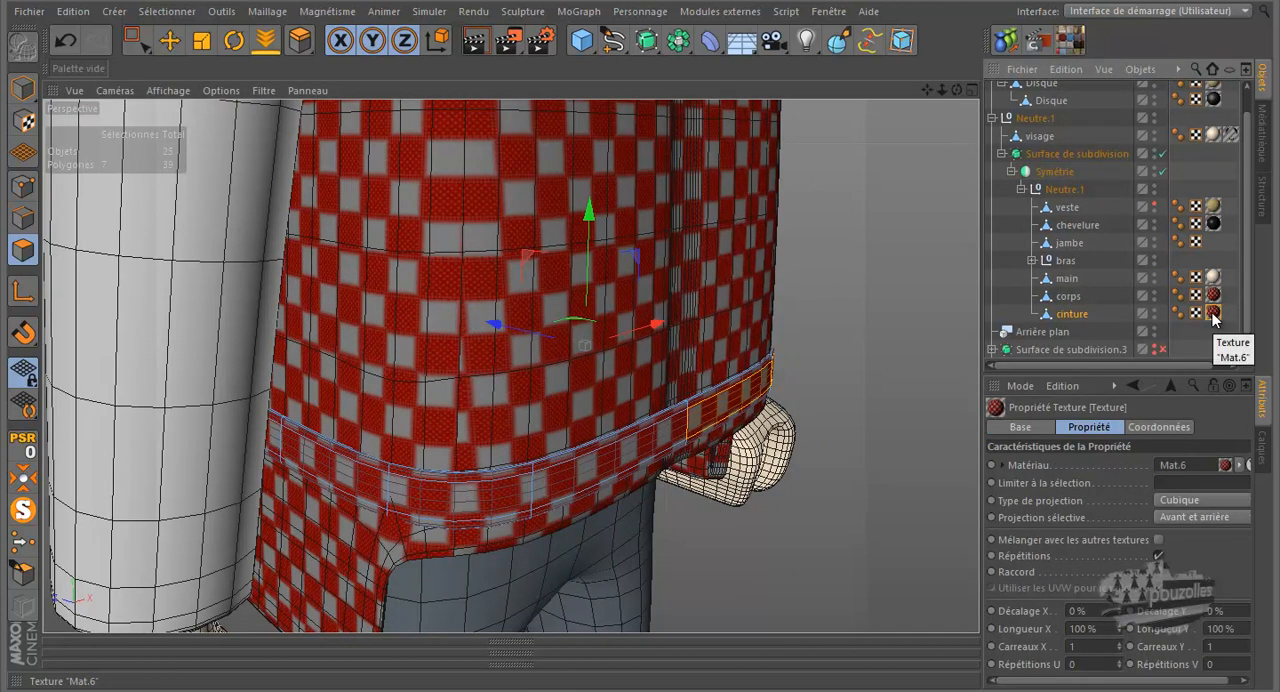
{"action": "key", "text": "Delete"}
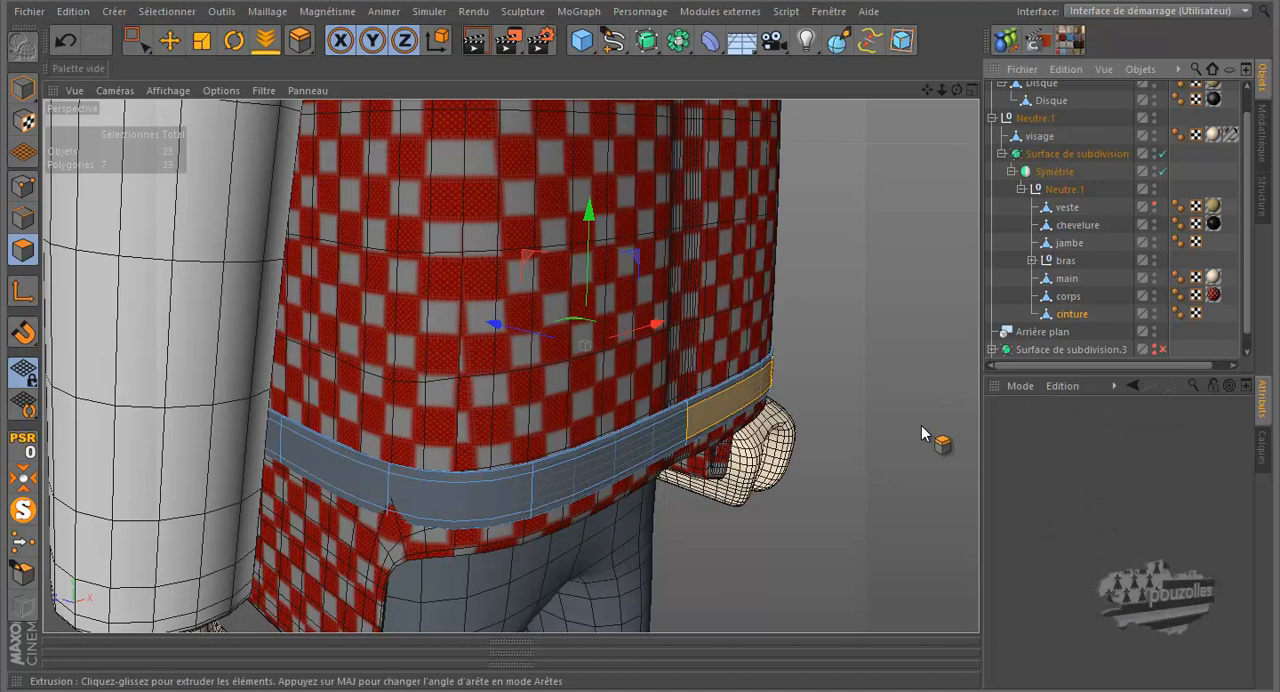
{"action": "left_click", "coordinate": [919, 425]}
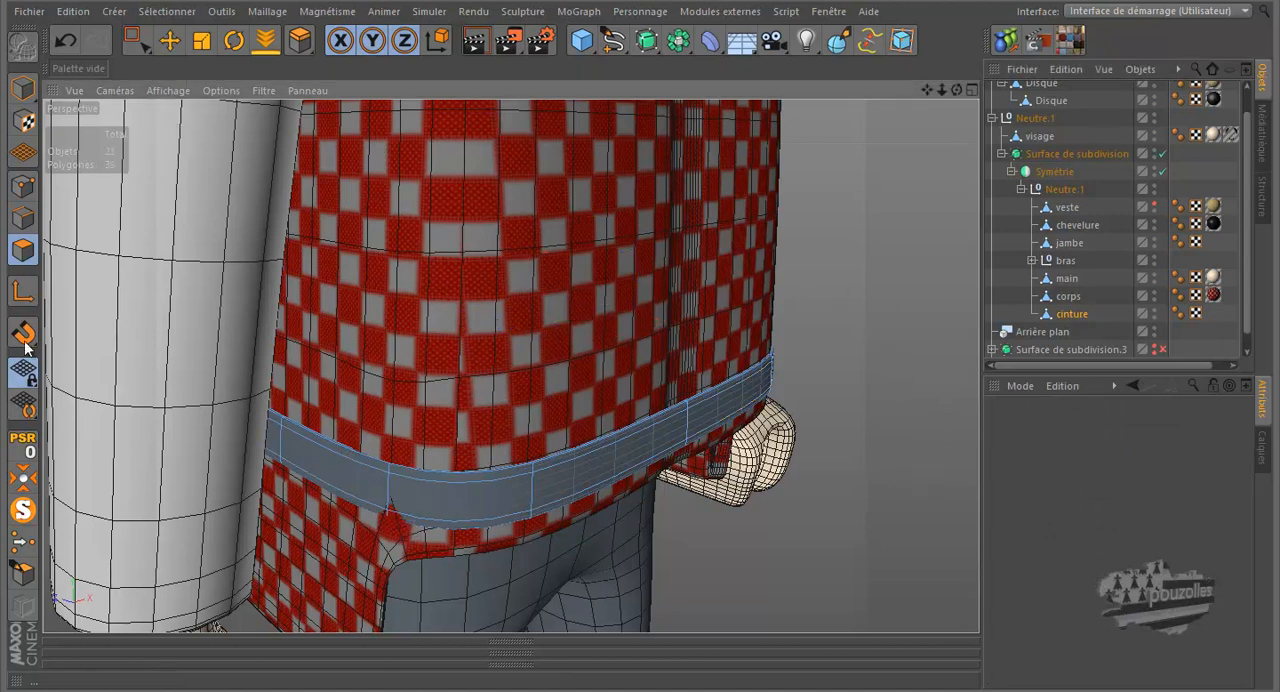
In point mode, rectangle-select the three lower points at cinture's side corner and shift them slightly inward along X
{"action": "left_click", "coordinate": [21, 188]}
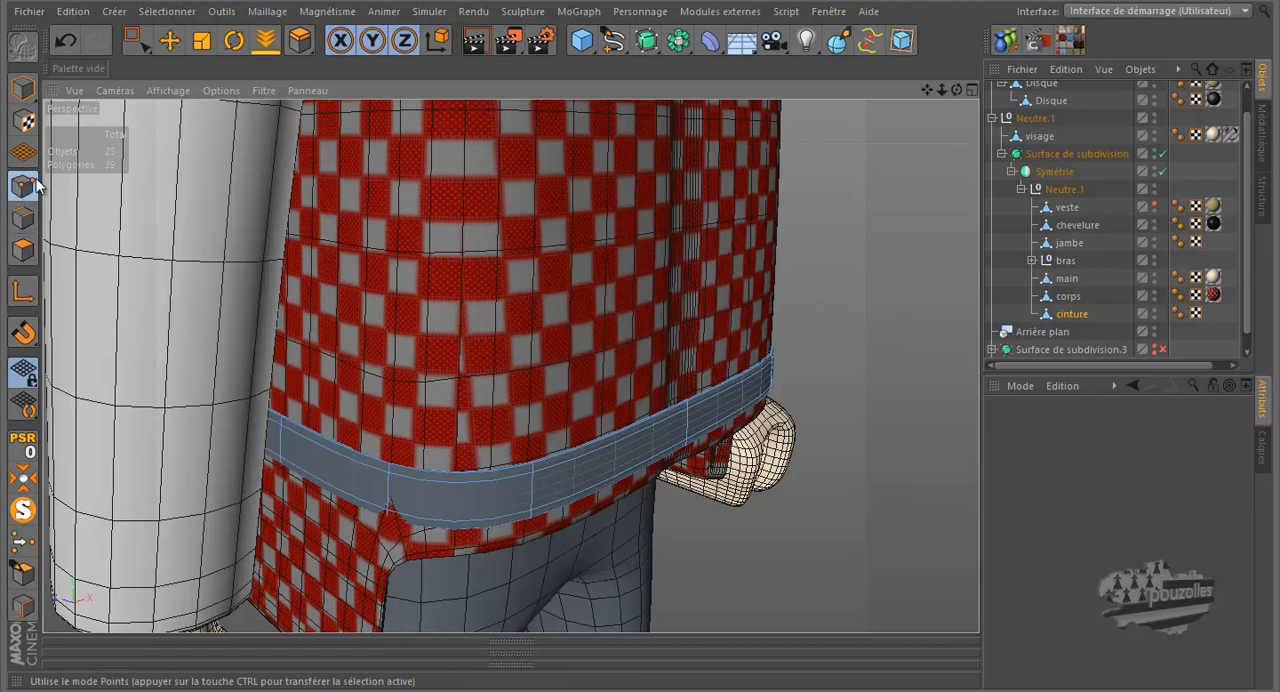
{"action": "left_click", "coordinate": [137, 40]}
{"action": "left_click_drag", "start_coordinate": [957, 88], "coordinate": [715, 243]}
{"action": "left_click_drag", "start_coordinate": [512, 364], "coordinate": [459, 424]}
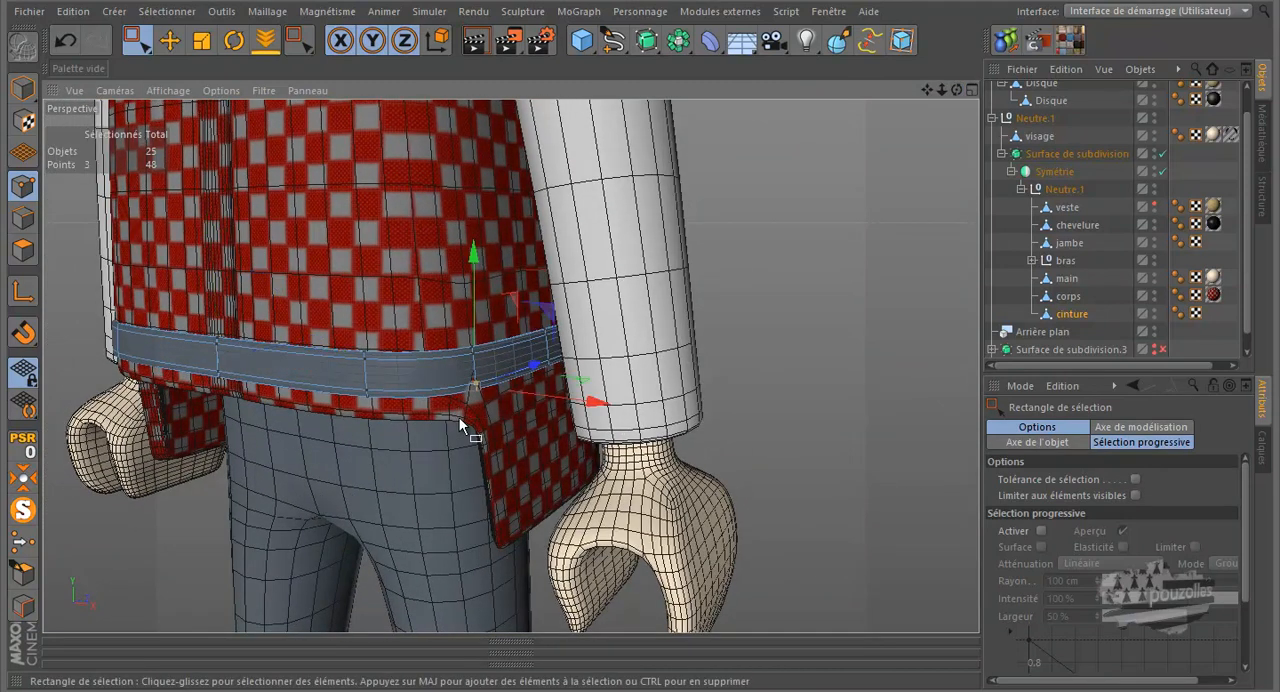
{"action": "scroll", "coordinate": [450, 406], "scroll_direction": "up", "scroll_amount": 5}
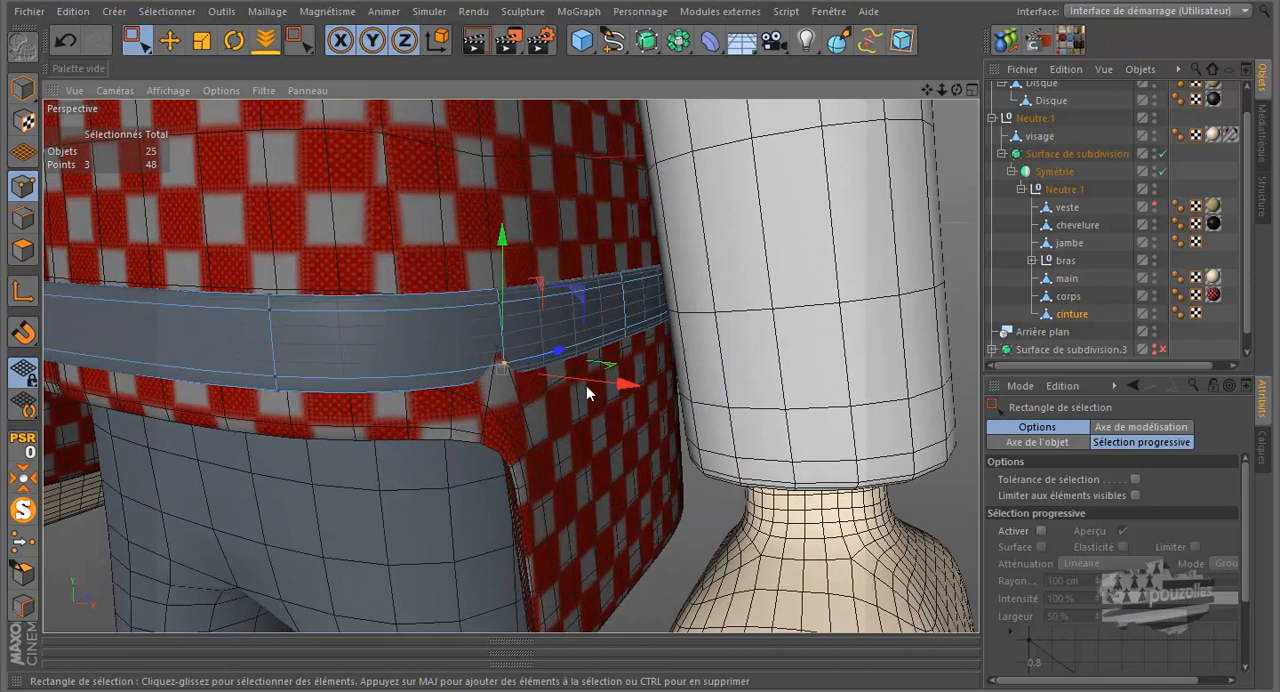
{"action": "mouse_move", "coordinate": [604, 384]}
{"action": "left_mouse_down"}
{"action": "mouse_move", "coordinate": [560, 357]}
{"action": "mouse_move", "coordinate": [583, 383]}
{"action": "left_mouse_up"}
{"action": "left_click_drag", "start_coordinate": [955, 89], "coordinate": [770, 229]}
{"action": "scroll", "coordinate": [770, 226], "scroll_direction": "down", "scroll_amount": 6}
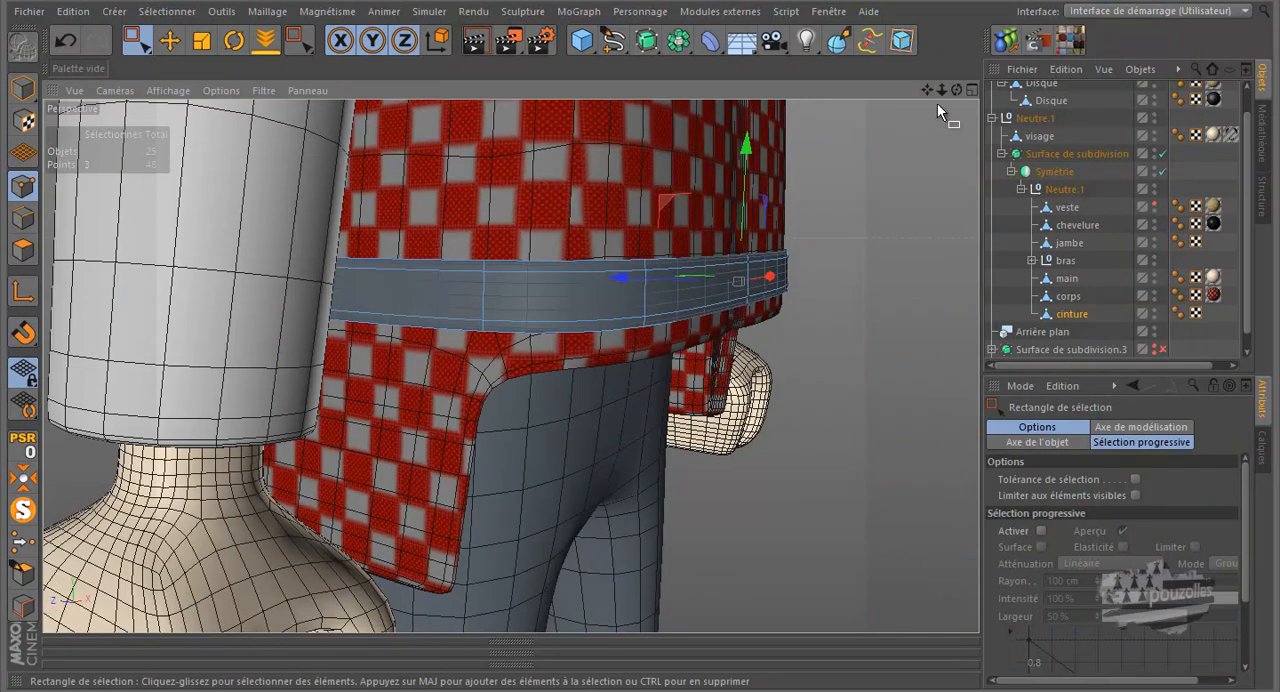
{"action": "left_click_drag", "start_coordinate": [959, 88], "coordinate": [738, 346]}
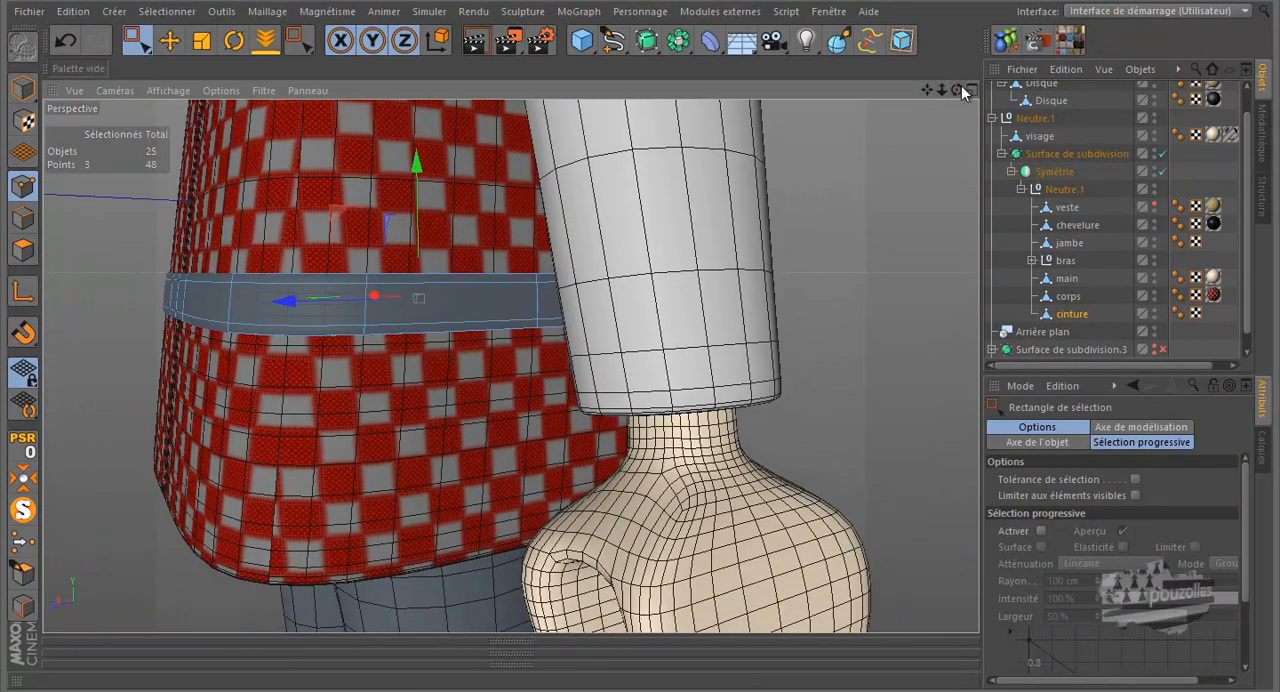
{"action": "left_click_drag", "start_coordinate": [957, 90], "coordinate": [640, 320]}
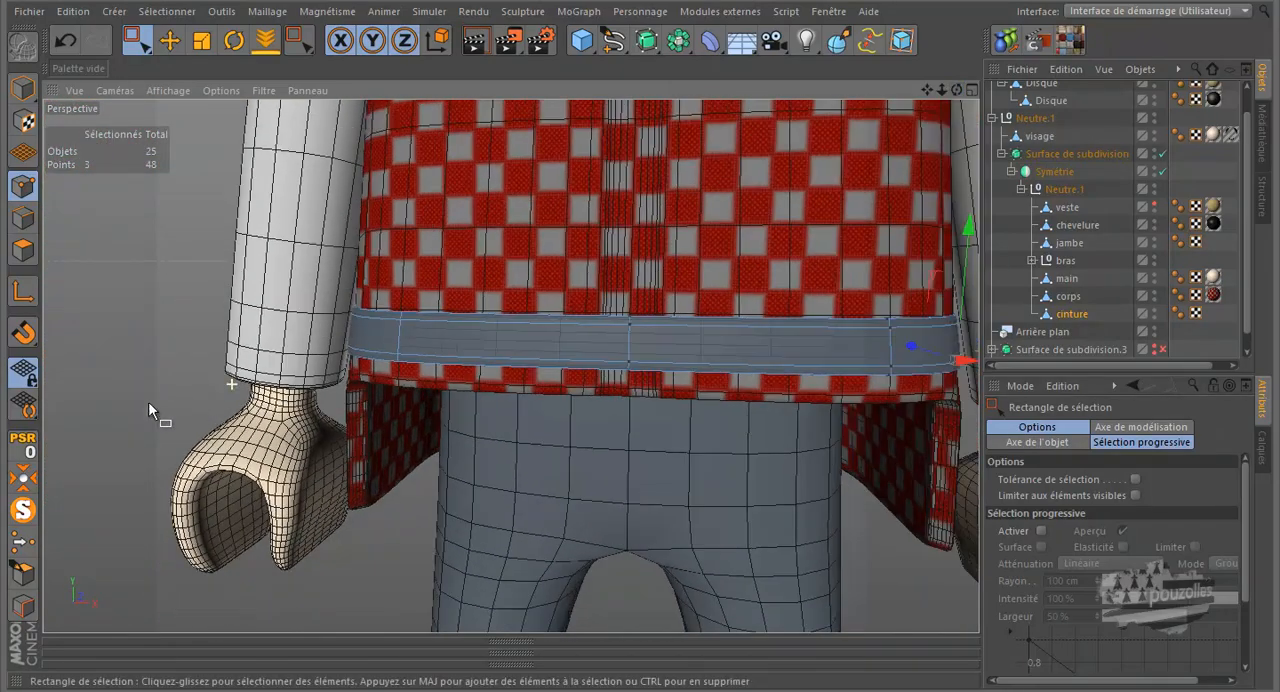
Isolate cinture, switch to polygon mode and select the two narrow end-cap polygons at the belt's front end
{"action": "left_click", "coordinate": [23, 510]}
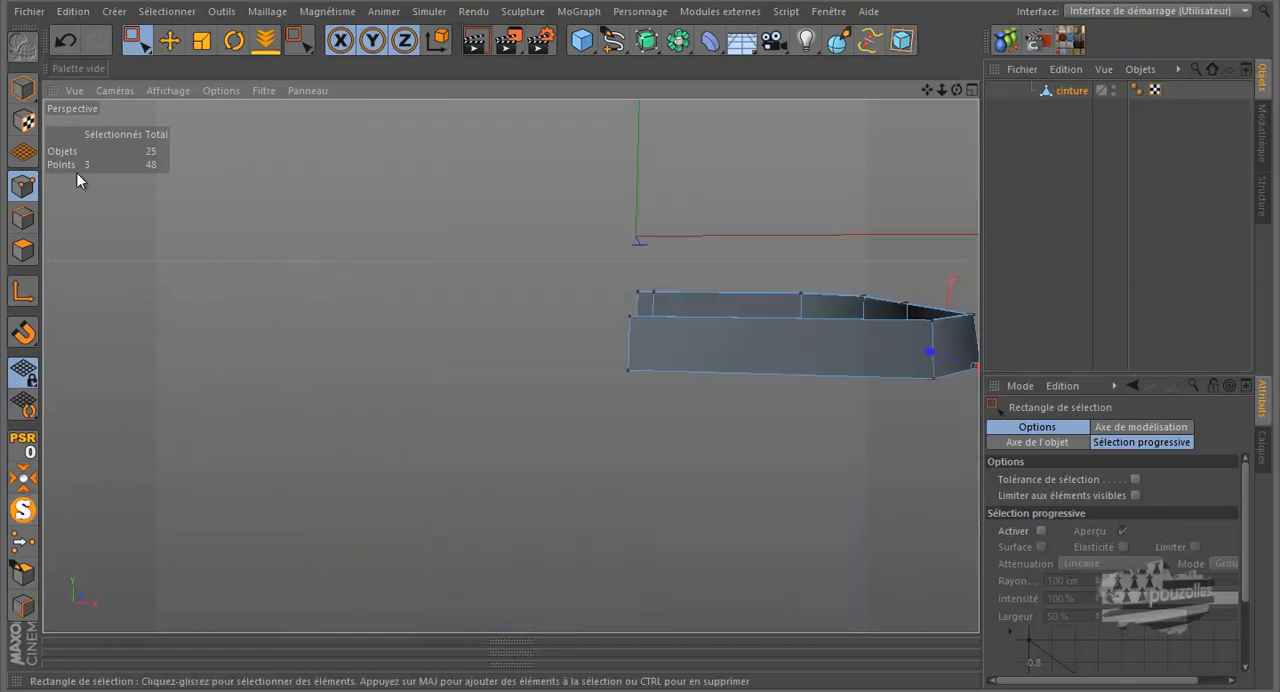
{"action": "left_click", "coordinate": [23, 250]}
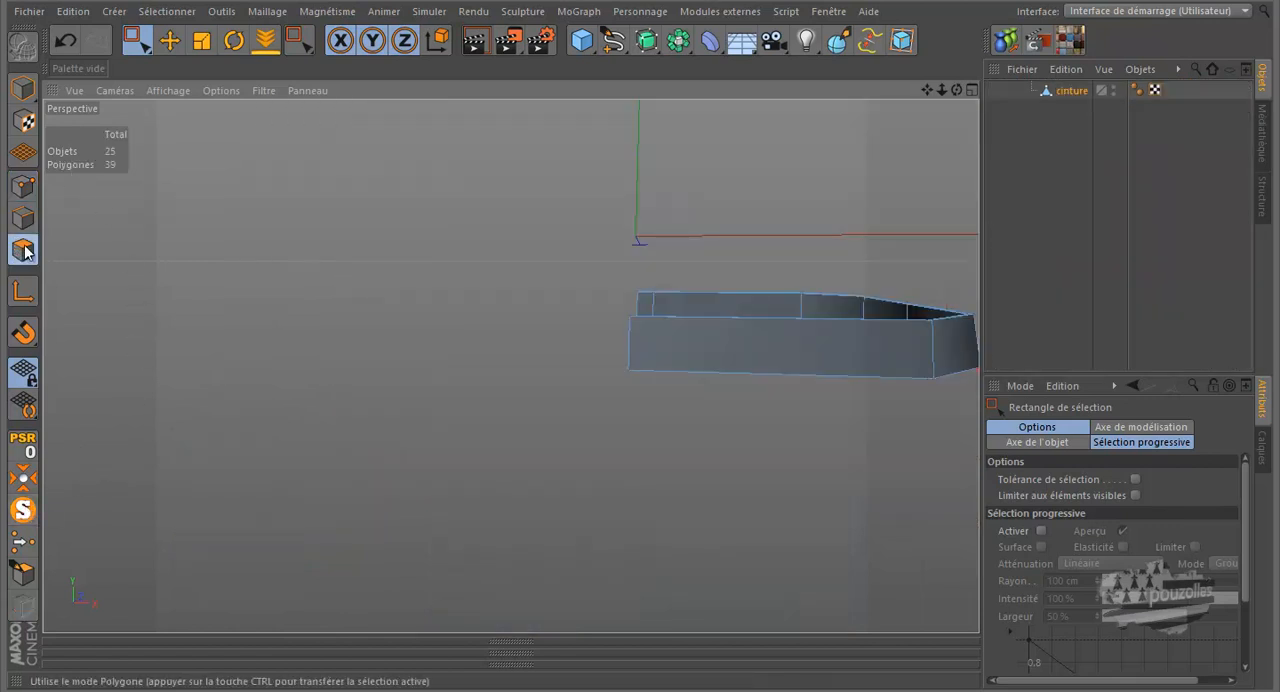
{"action": "left_click", "coordinate": [168, 42]}
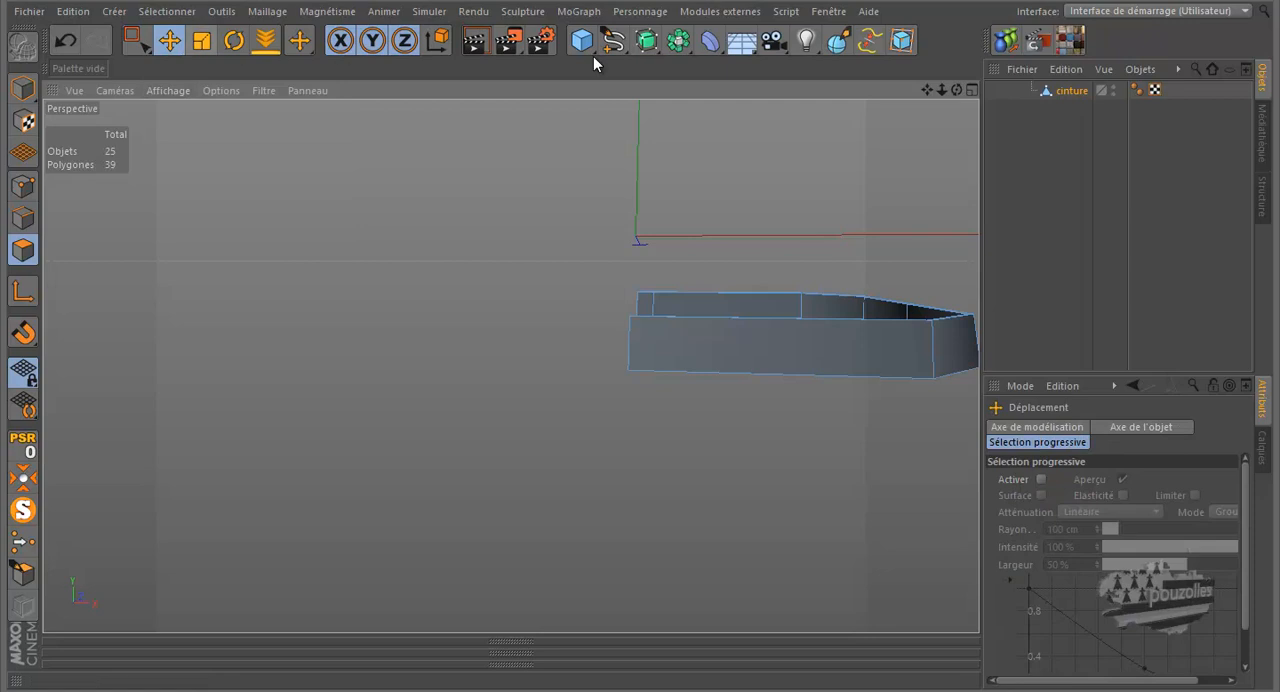
{"action": "left_click_drag", "start_coordinate": [956, 87], "coordinate": [643, 320]}
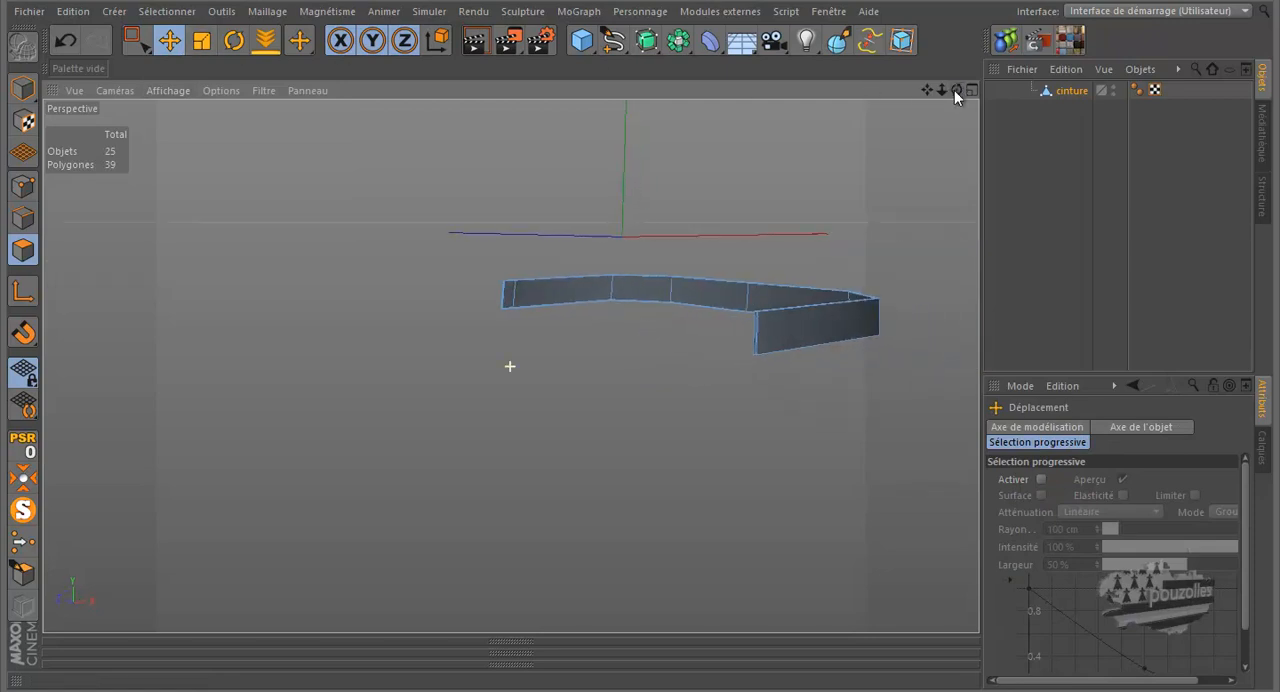
{"action": "scroll", "coordinate": [502, 296], "scroll_direction": "up", "scroll_amount": 5}
{"action": "scroll", "coordinate": [503, 298], "scroll_direction": "up", "scroll_amount": 8}
{"action": "scroll", "coordinate": [508, 297], "scroll_direction": "up", "scroll_amount": 3}
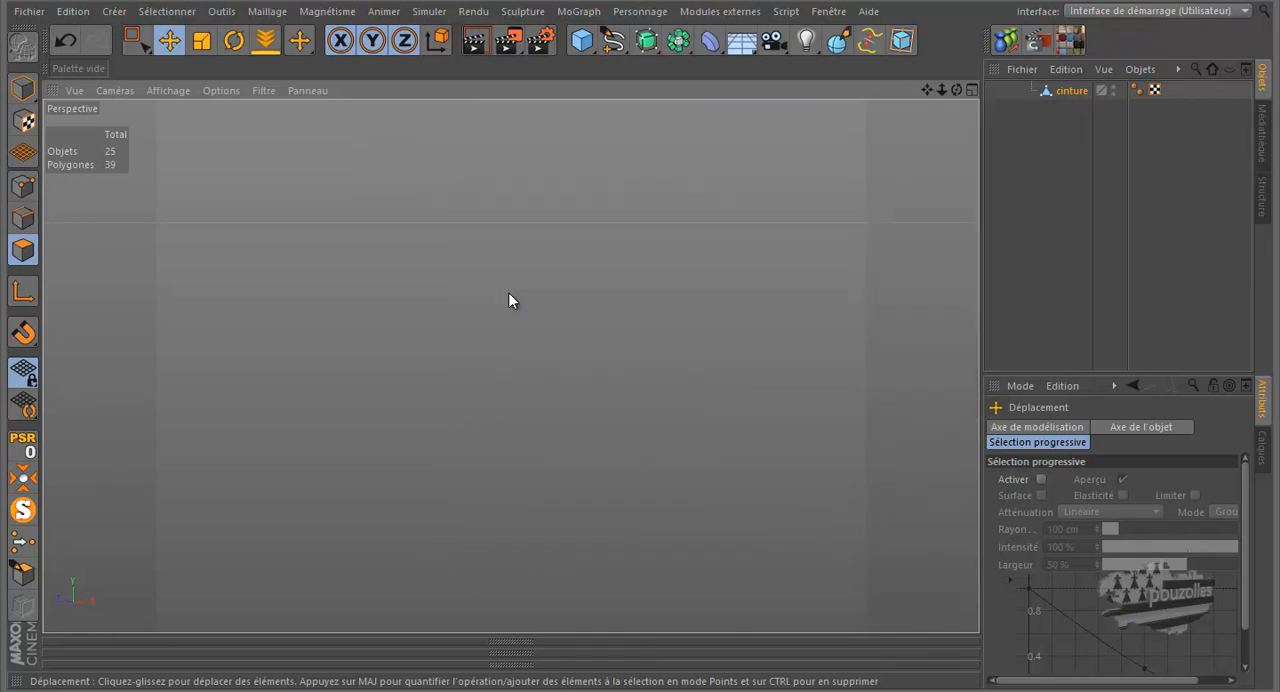
{"action": "scroll", "coordinate": [508, 292], "scroll_direction": "down", "scroll_amount": 10}
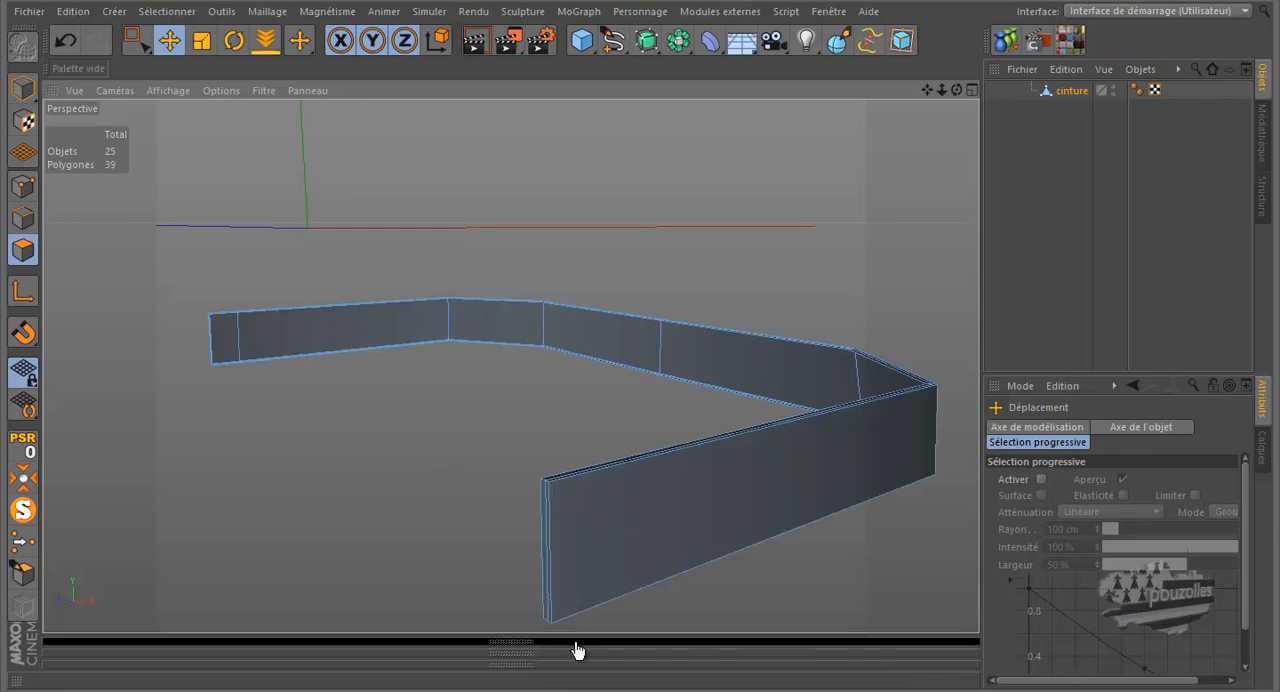
{"action": "scroll", "coordinate": [552, 625], "scroll_direction": "up", "scroll_amount": 5}
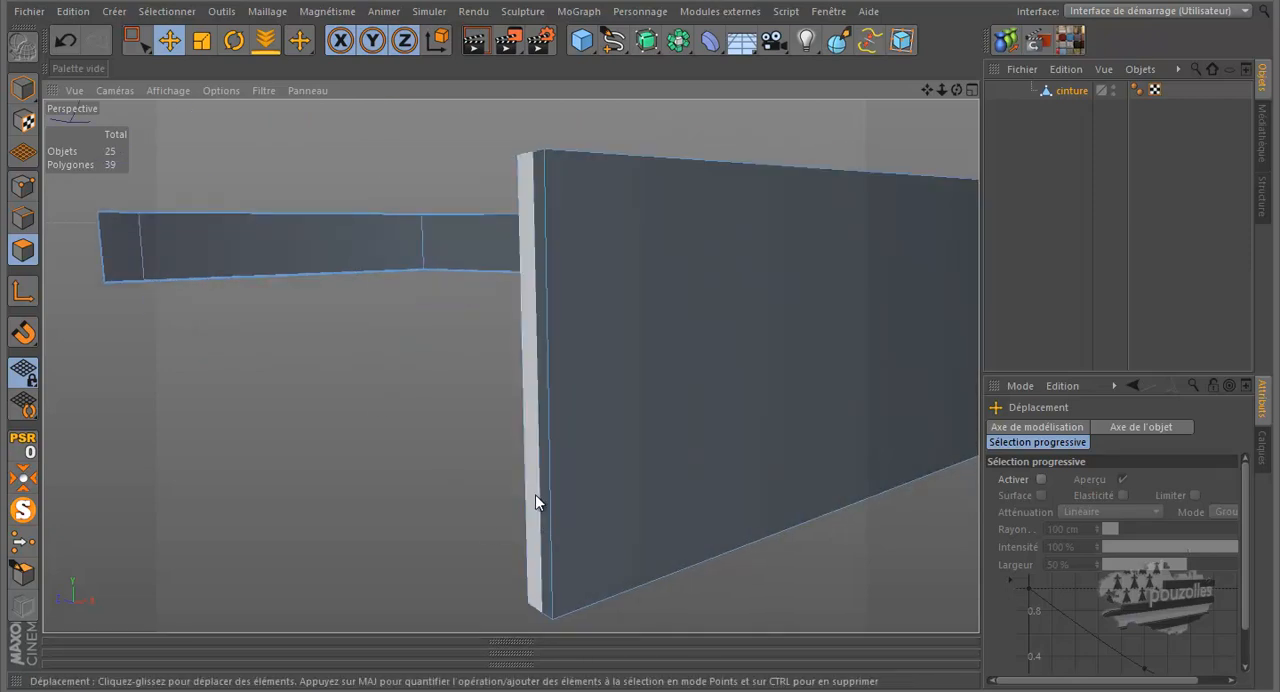
{"action": "left_click", "coordinate": [535, 490]}
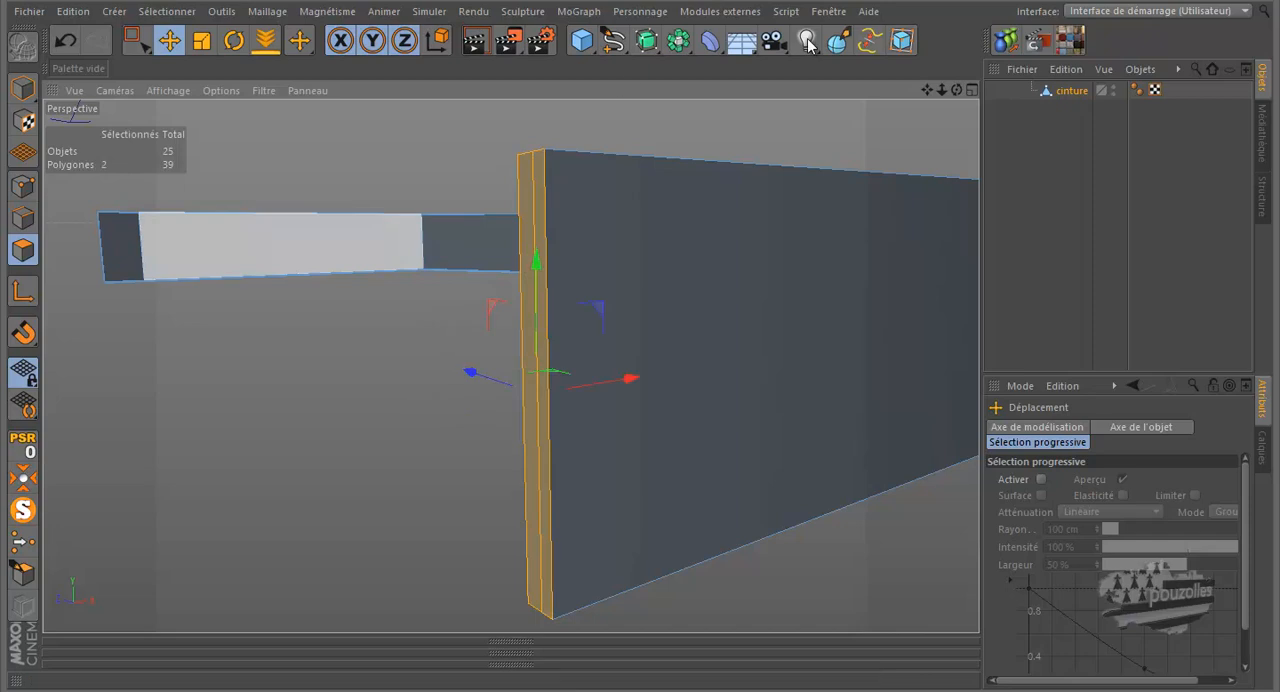
Delete the two narrow end-cap polygons at the belt's back end
{"action": "left_click_drag", "start_coordinate": [928, 89], "coordinate": [643, 331]}
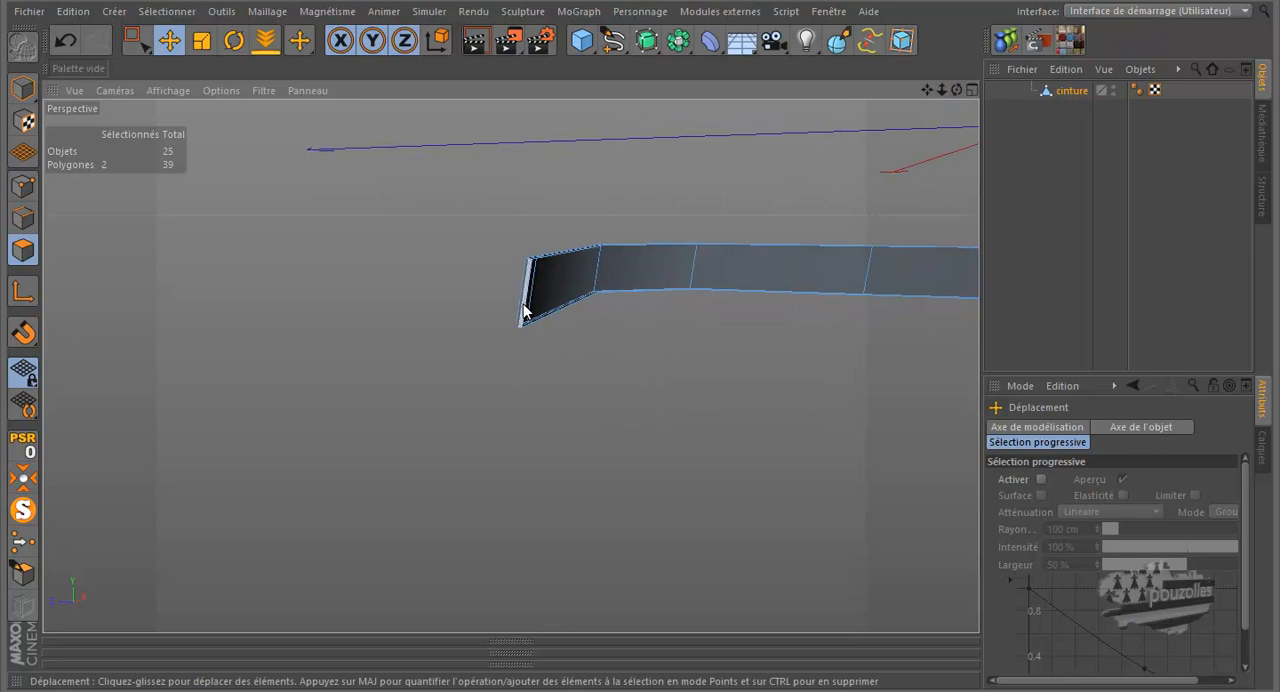
{"action": "scroll", "coordinate": [524, 311], "scroll_direction": "up", "scroll_amount": 4}
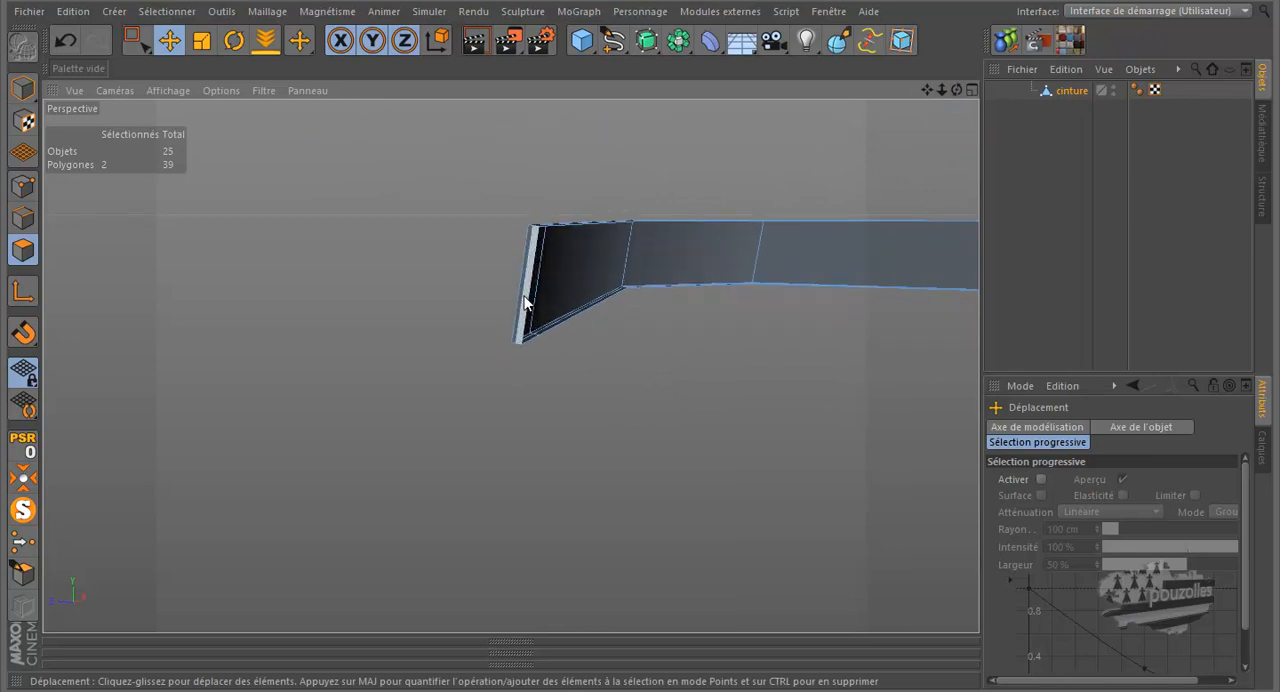
{"action": "left_click", "coordinate": [524, 303]}
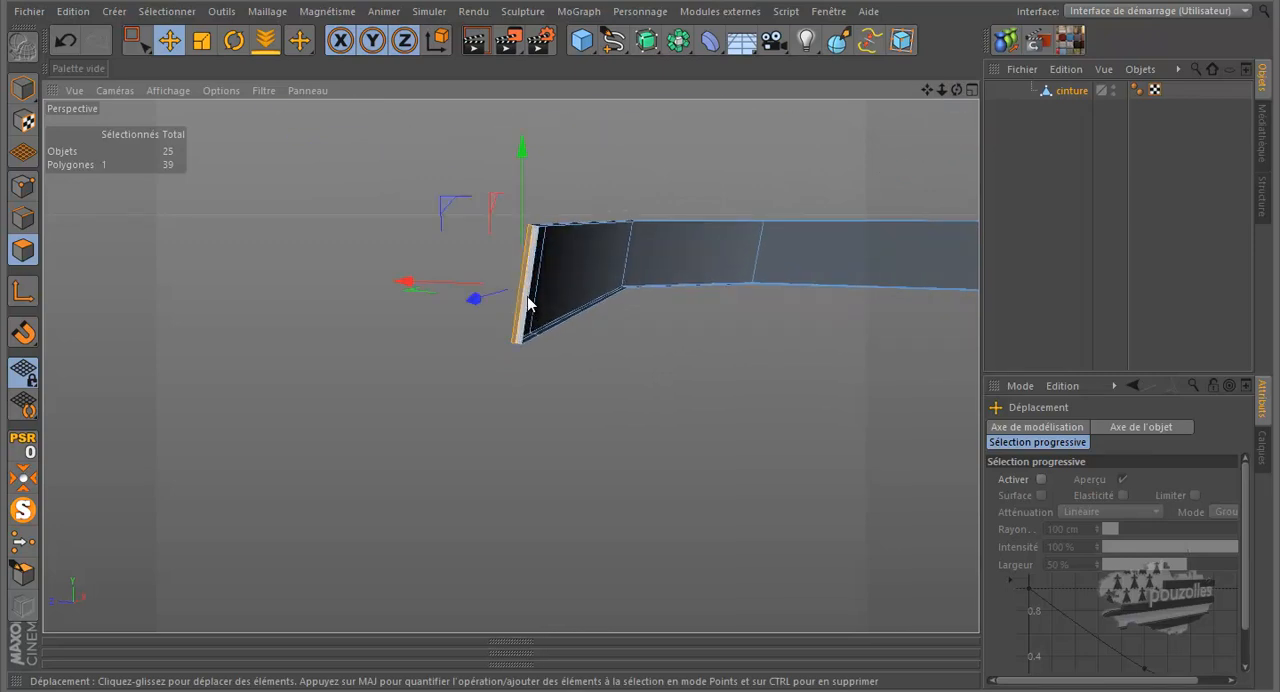
{"action": "key", "text": "Delete"}
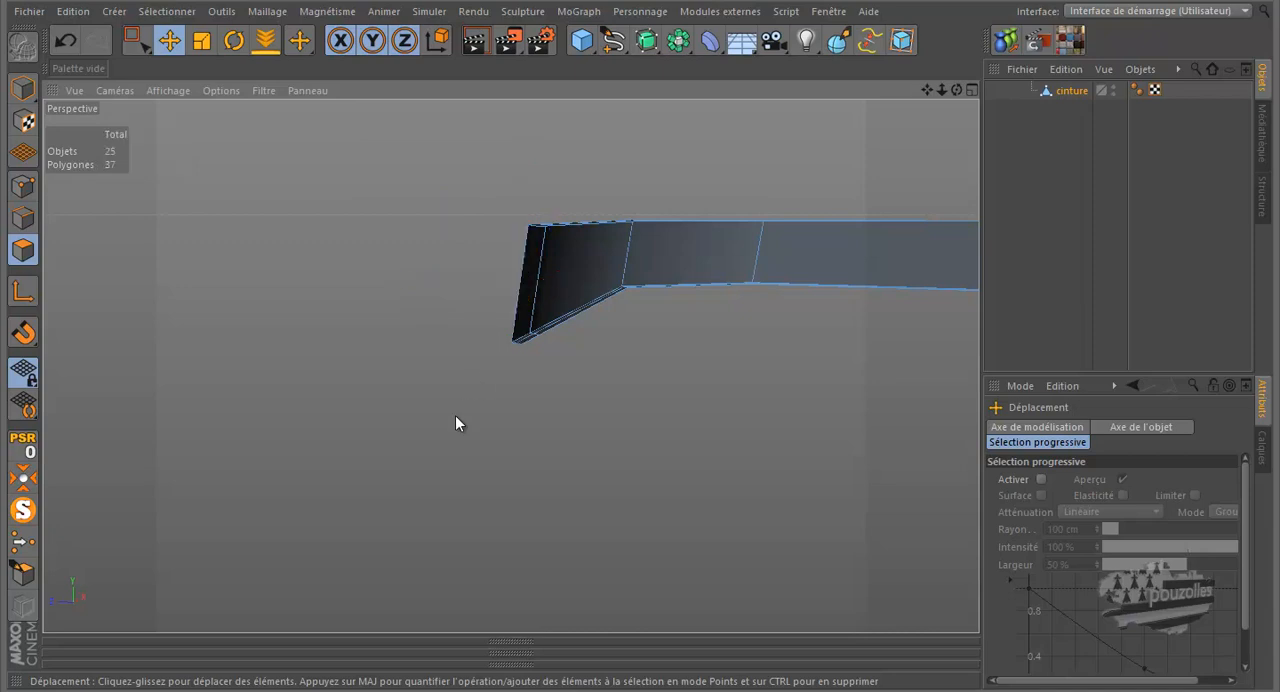
Delete the two end-cap polygons at the belt's front end and bring the rest of the scene back from isolation
{"action": "left_click_drag", "start_coordinate": [458, 334], "coordinate": [205, 367], "text": "alt"}
{"action": "scroll", "coordinate": [860, 355], "scroll_direction": "up", "scroll_amount": 8}
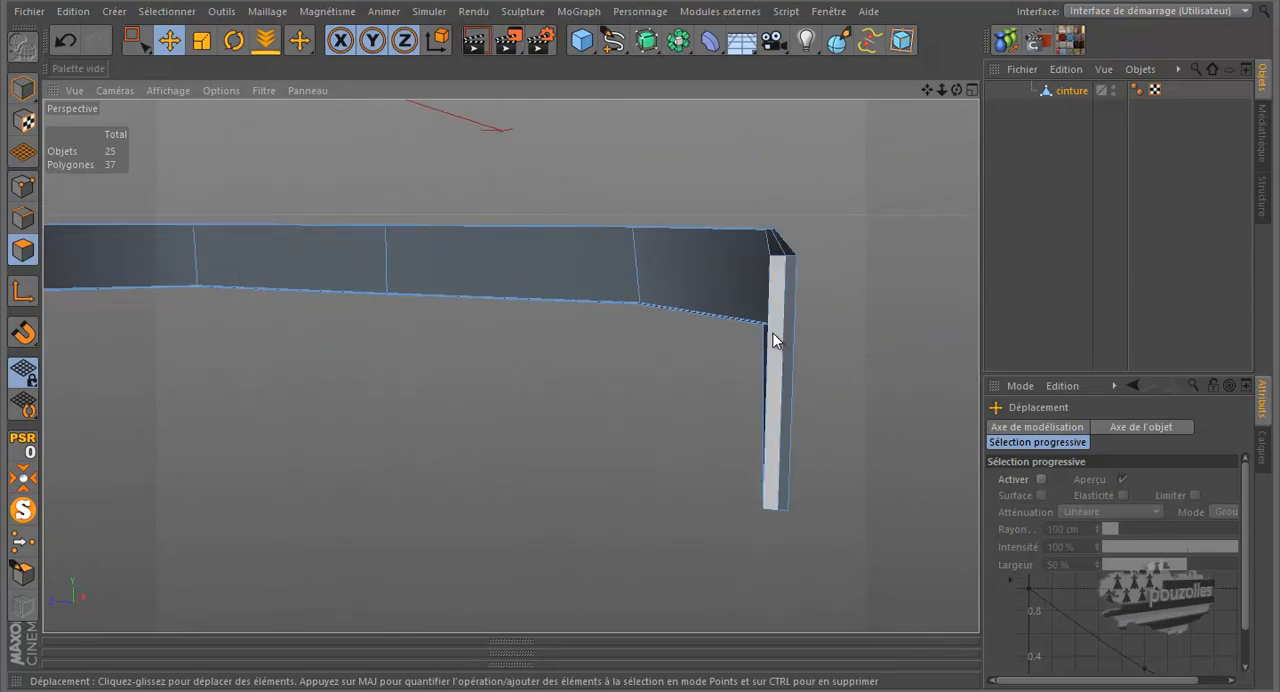
{"action": "left_click", "coordinate": [776, 338]}
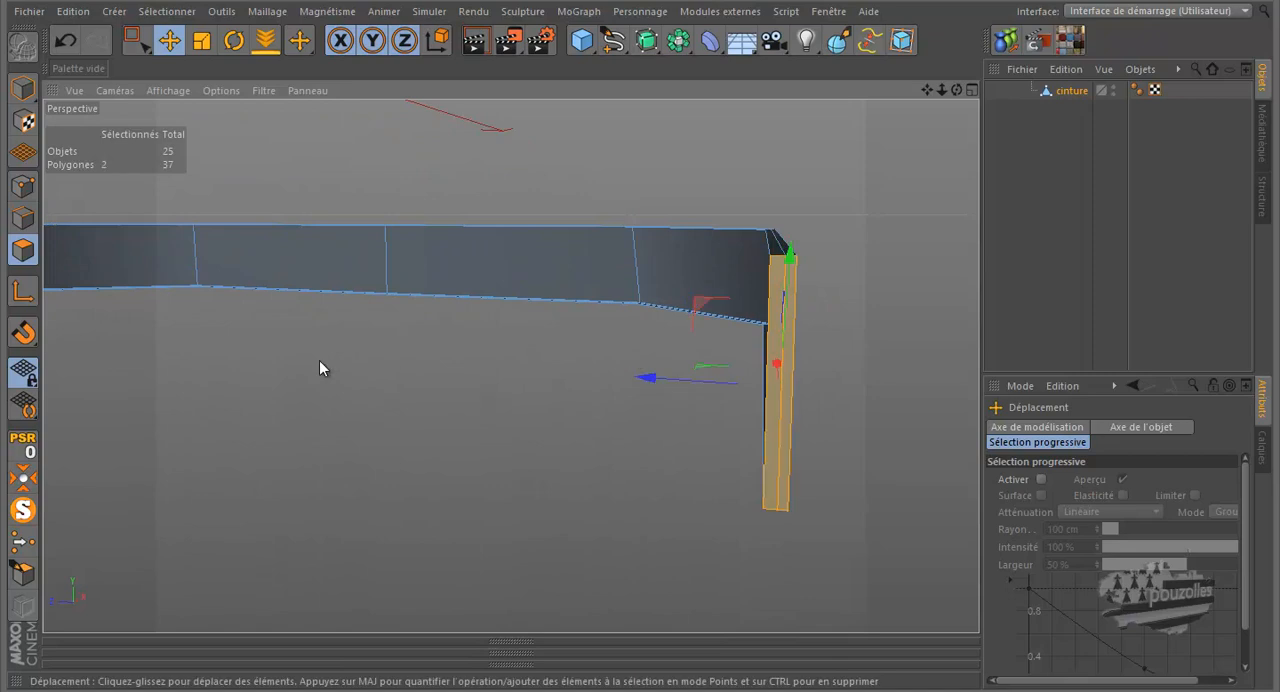
{"action": "key", "text": "Delete"}
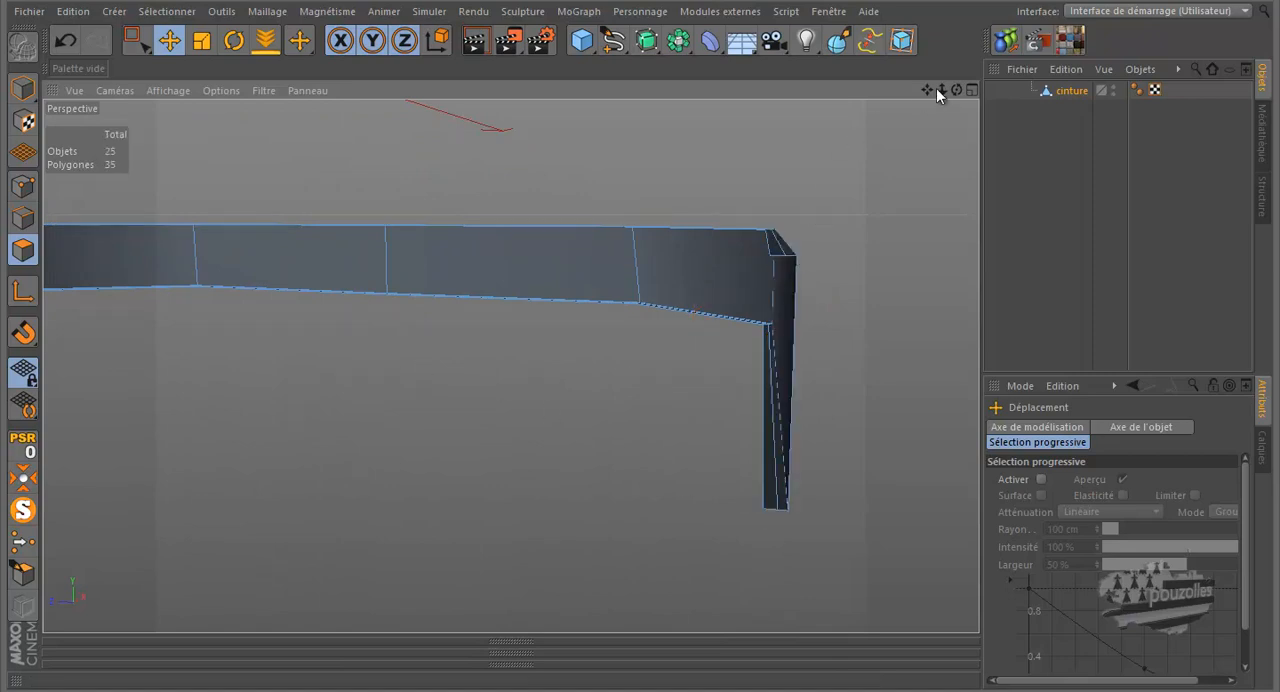
{"action": "left_click_drag", "start_coordinate": [640, 321], "coordinate": [554, 385], "text": "alt"}
{"action": "left_click", "coordinate": [23, 510]}
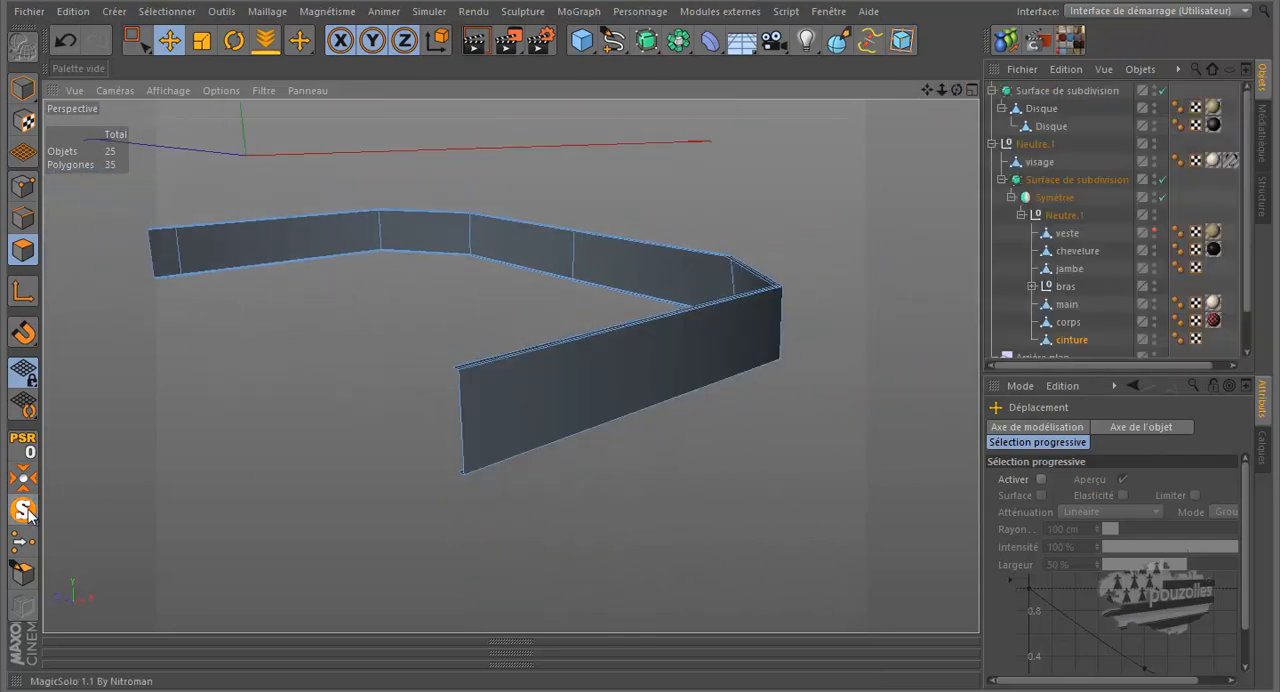
Add a cube to the scene, display it in the maximized front view and convert it to an editable polygon object
{"action": "scroll", "coordinate": [556, 377], "scroll_direction": "down", "scroll_amount": 3}
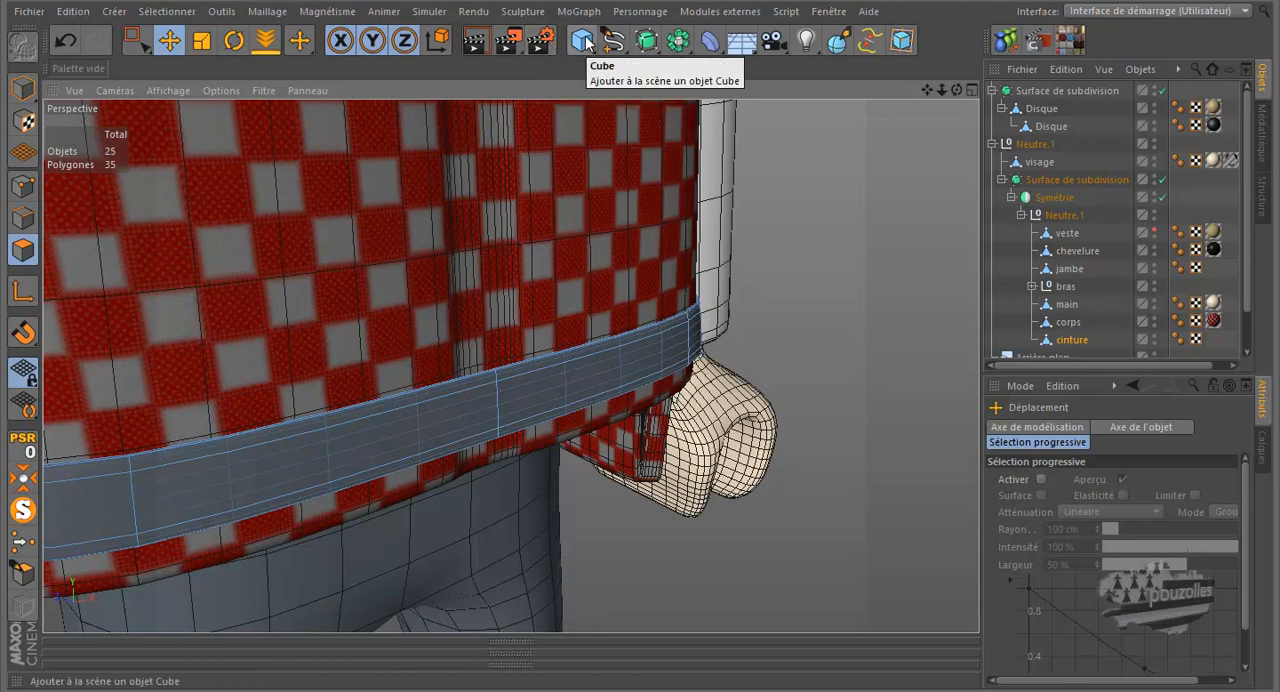
{"action": "left_click", "coordinate": [583, 41]}
{"action": "left_click_drag", "start_coordinate": [288, 206], "coordinate": [449, 355]}
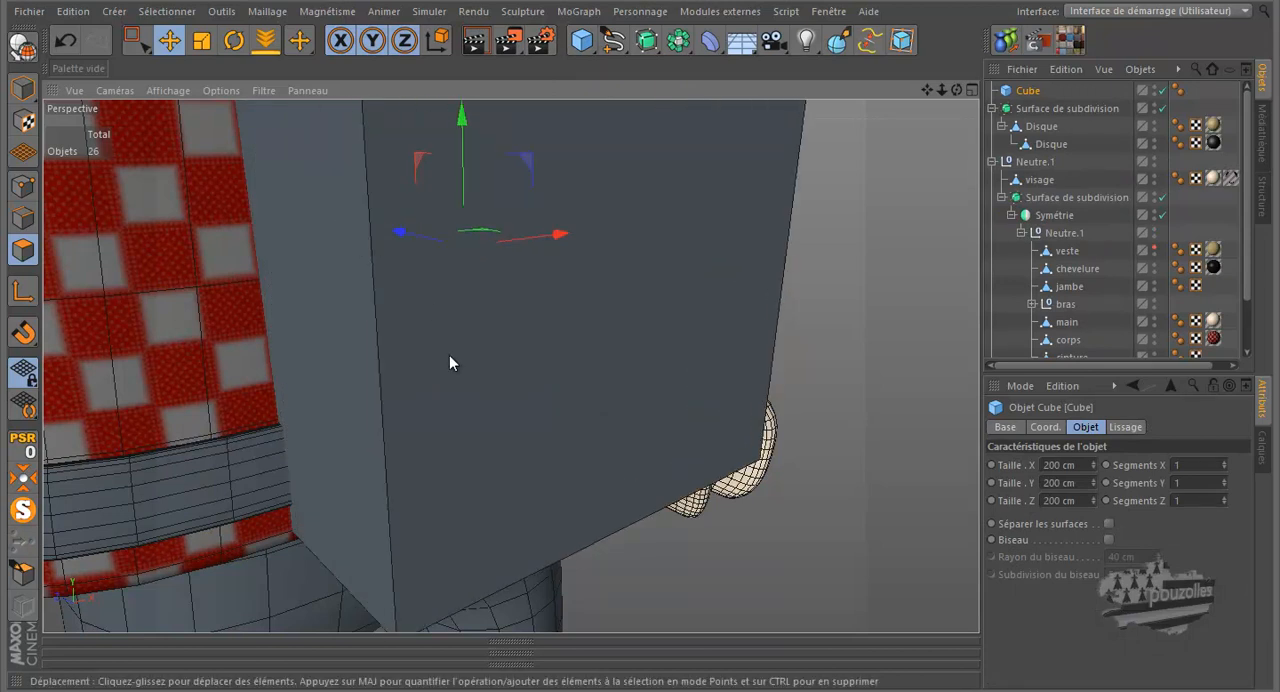
{"action": "middle_click", "coordinate": [457, 418]}
{"action": "middle_click", "coordinate": [609, 492]}
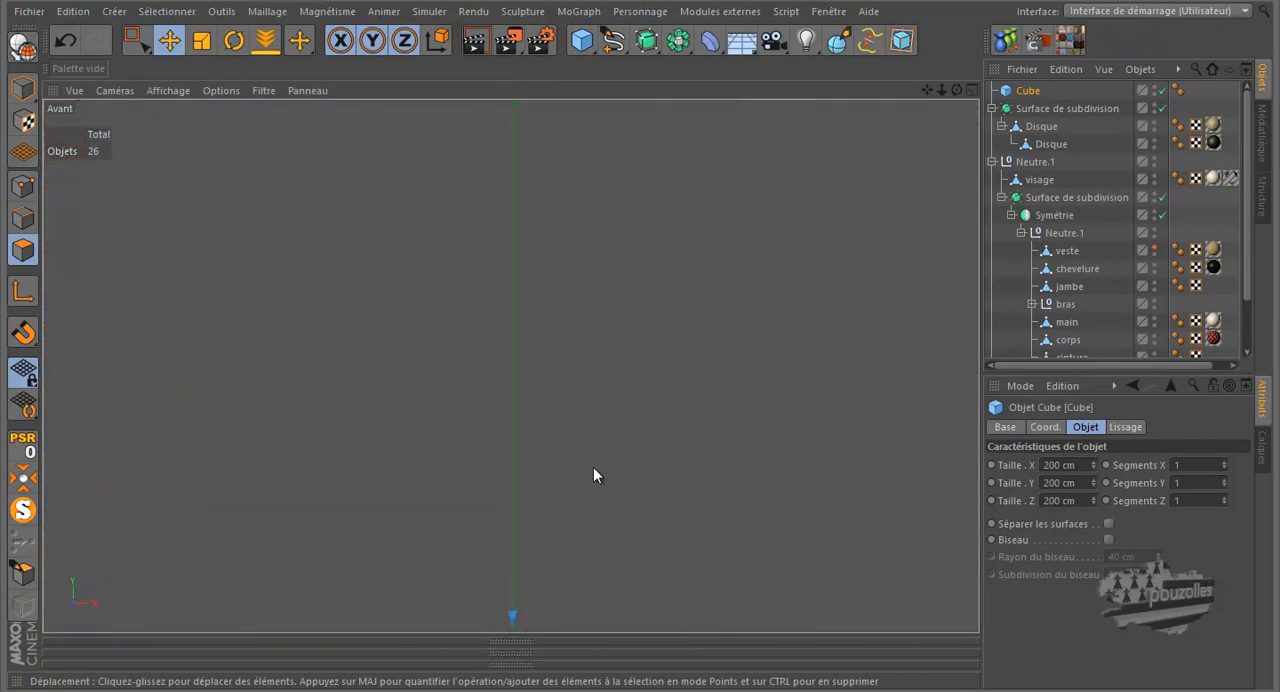
{"action": "scroll", "coordinate": [562, 247], "scroll_direction": "down", "scroll_amount": 4}
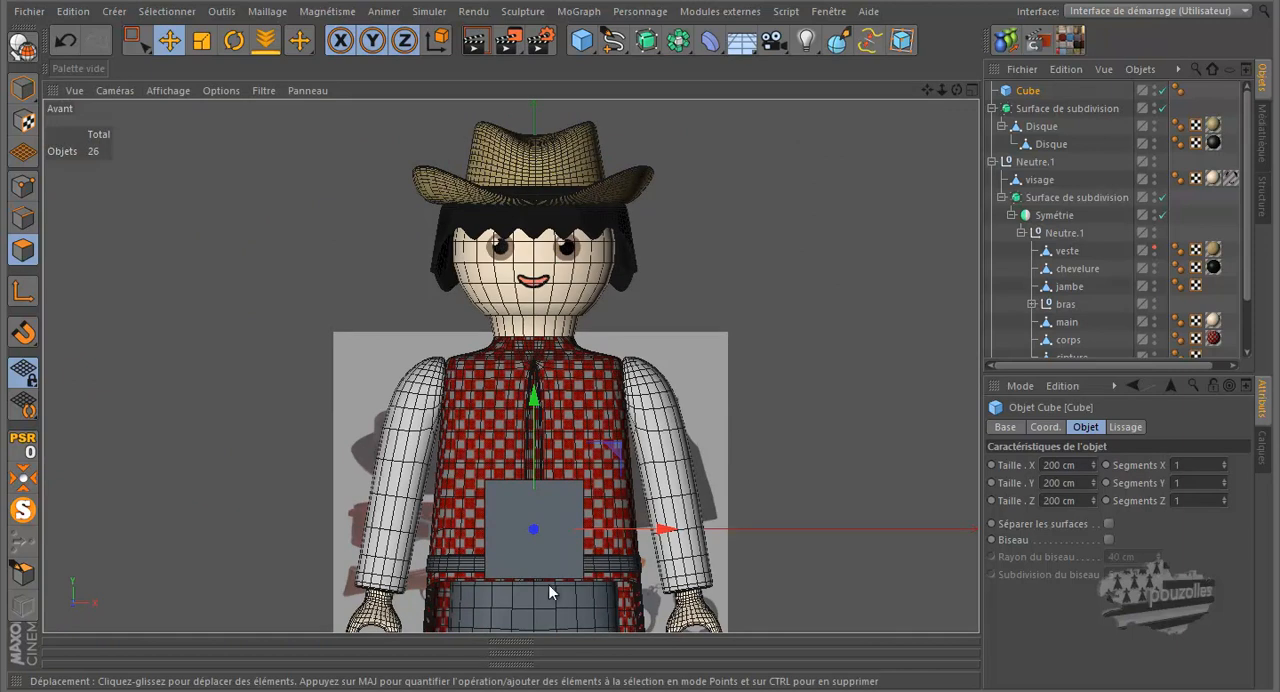
{"action": "scroll", "coordinate": [520, 600], "scroll_direction": "up", "scroll_amount": 6}
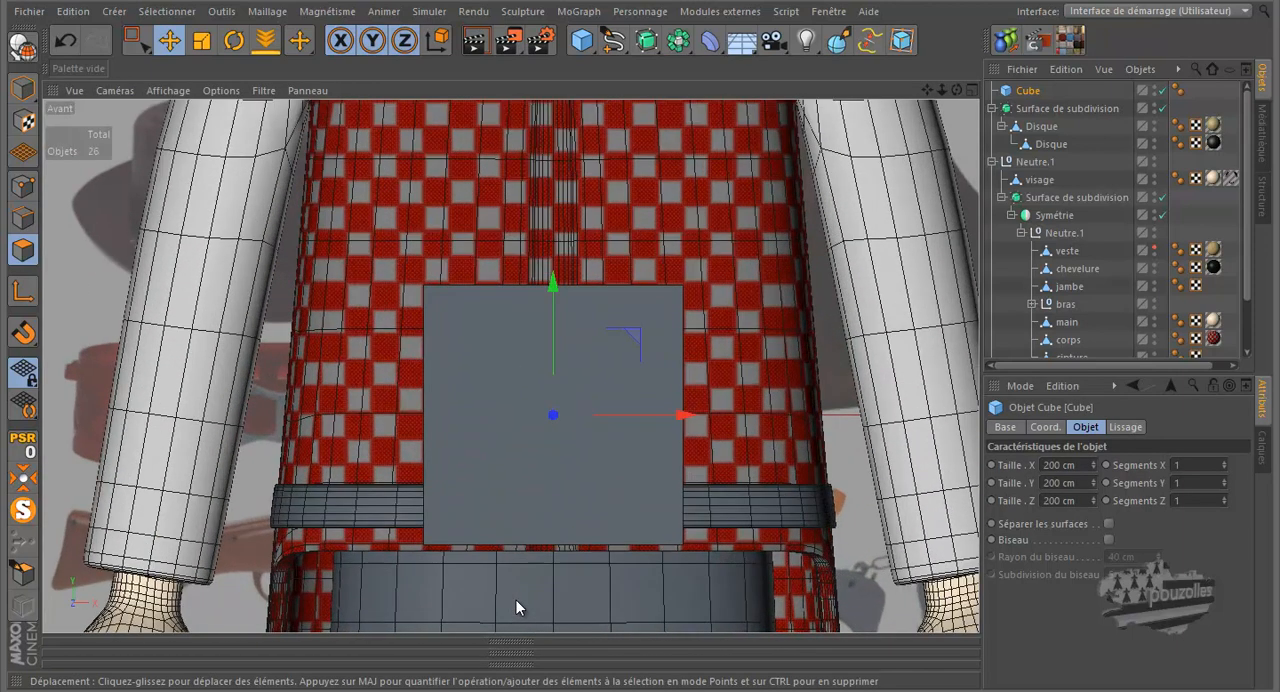
{"action": "left_click", "coordinate": [22, 47]}
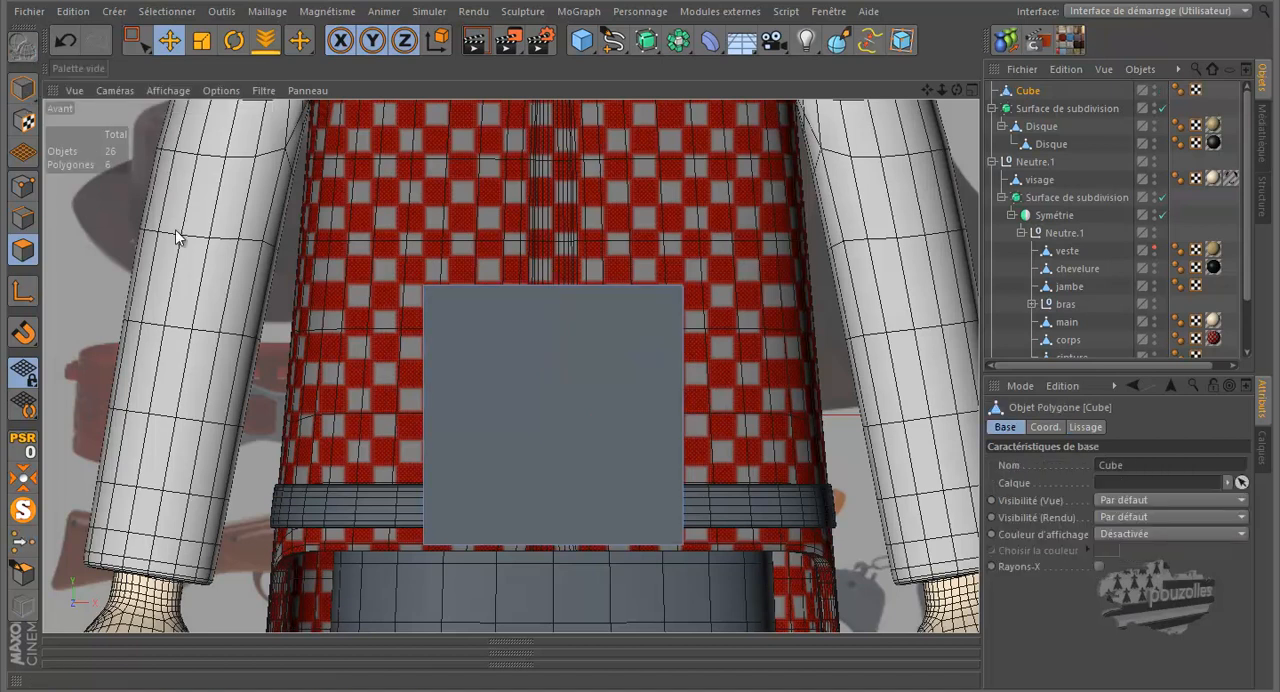
In point mode, rectangle-select the cube's four upper points and lower them to just above the belt
{"action": "left_click", "coordinate": [22, 186]}
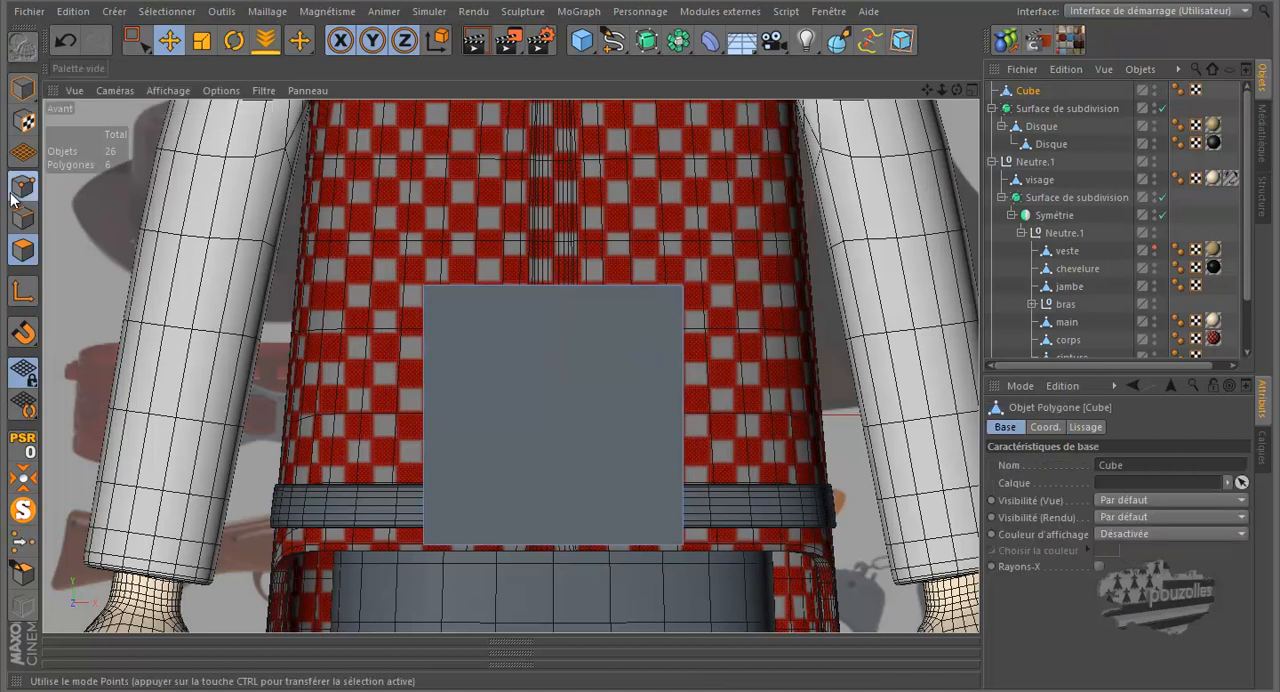
{"action": "left_click", "coordinate": [137, 40]}
{"action": "left_click_drag", "start_coordinate": [717, 260], "coordinate": [372, 316]}
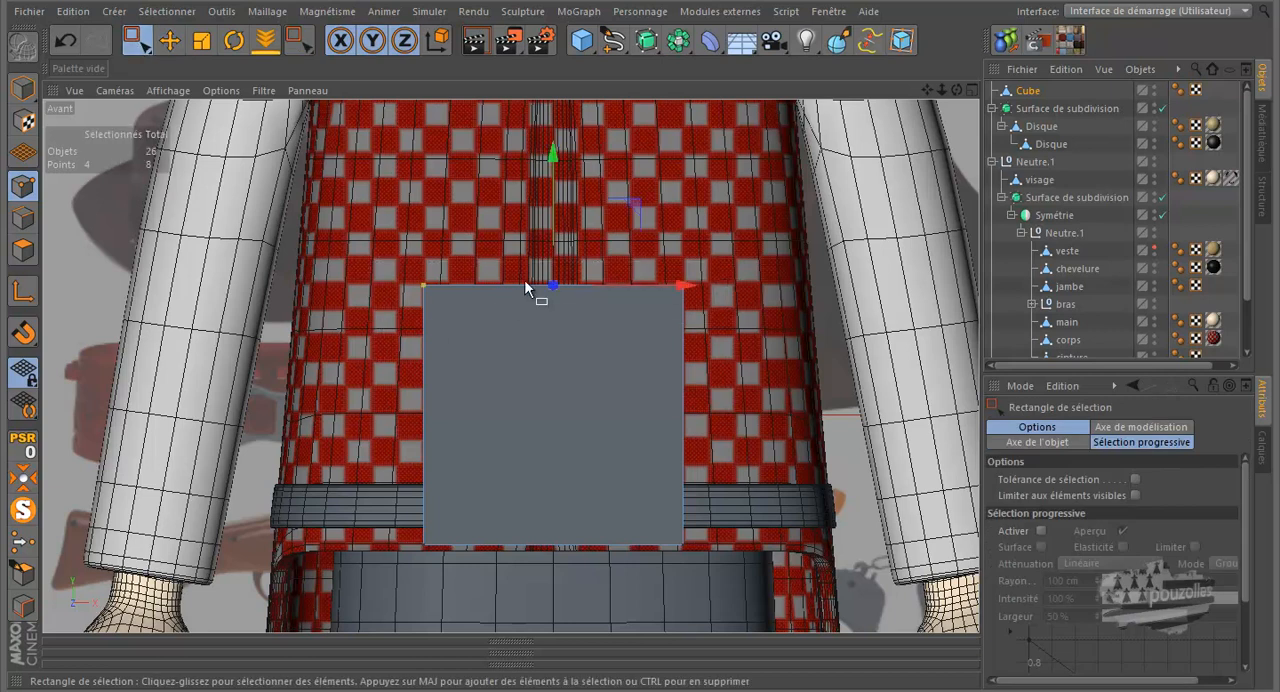
{"action": "left_click_drag", "start_coordinate": [546, 208], "coordinate": [550, 394]}
{"action": "left_click_drag", "start_coordinate": [550, 394], "coordinate": [551, 392]}
Rectangle-select the cube's four lower points and raise them to just below the belt's lower edge
{"action": "scroll", "coordinate": [533, 546], "scroll_direction": "up", "scroll_amount": 2}
{"action": "scroll", "coordinate": [533, 546], "scroll_direction": "up", "scroll_amount": 2}
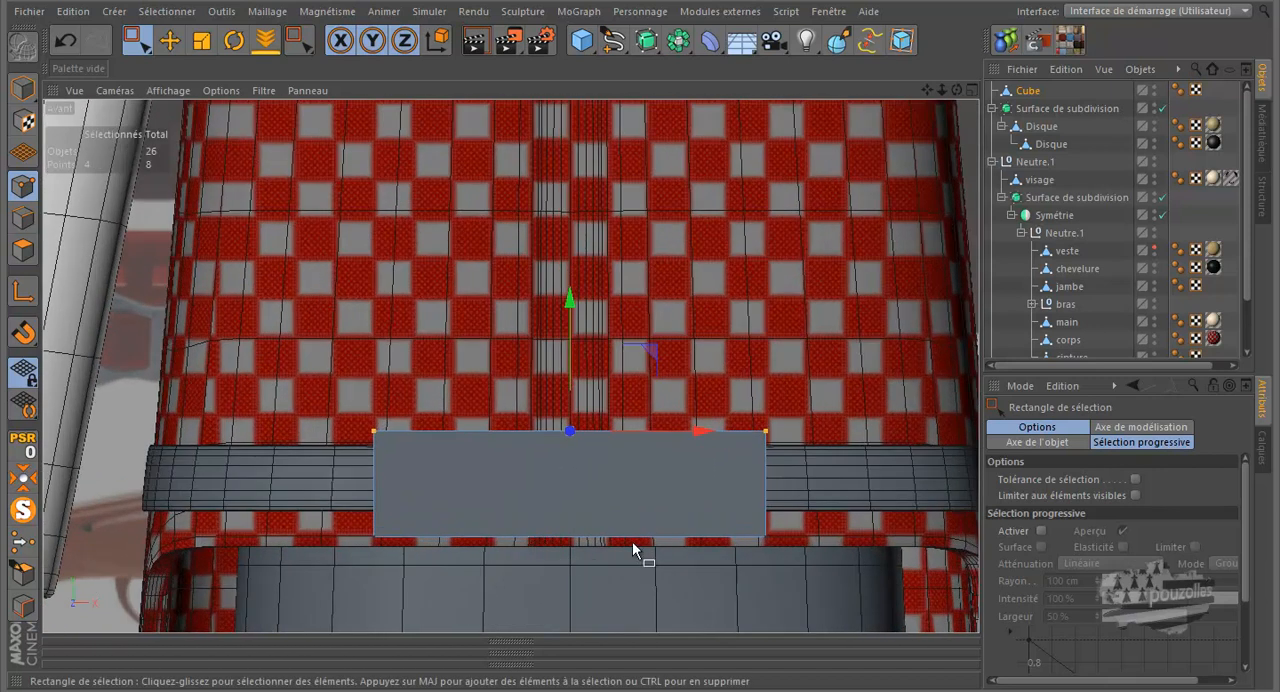
{"action": "left_click_drag", "start_coordinate": [779, 525], "coordinate": [352, 581]}
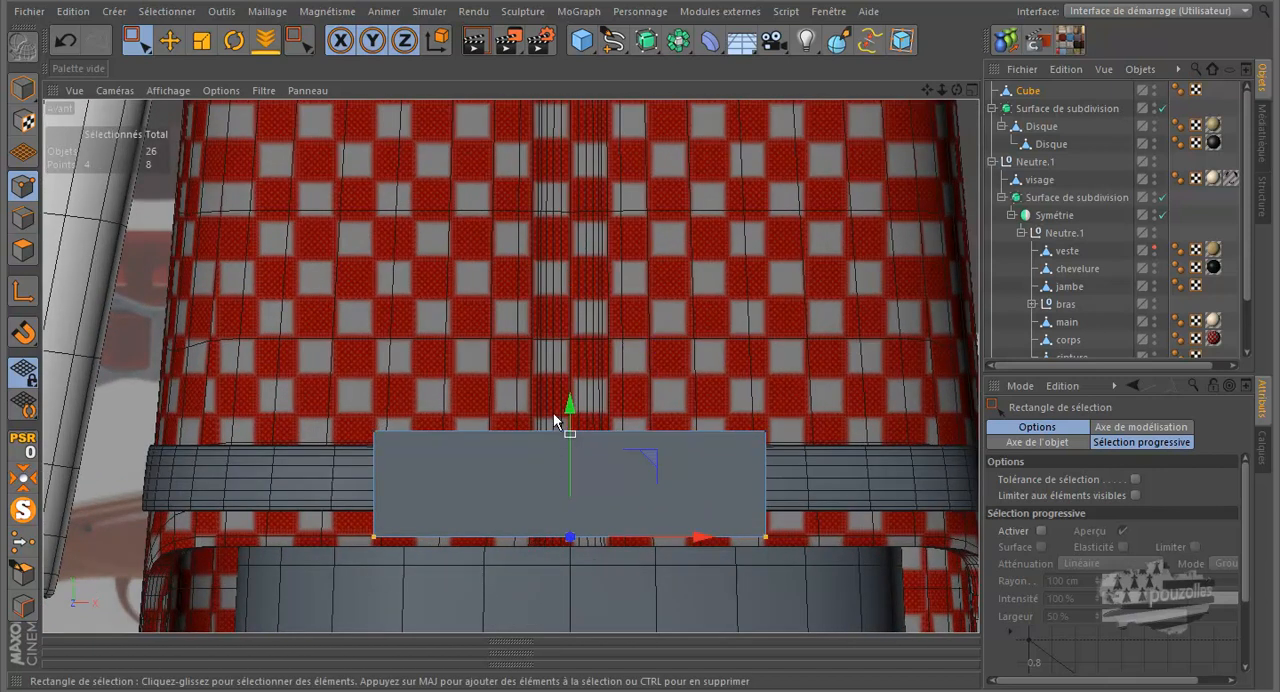
{"action": "left_click_drag", "start_coordinate": [572, 400], "coordinate": [567, 387]}
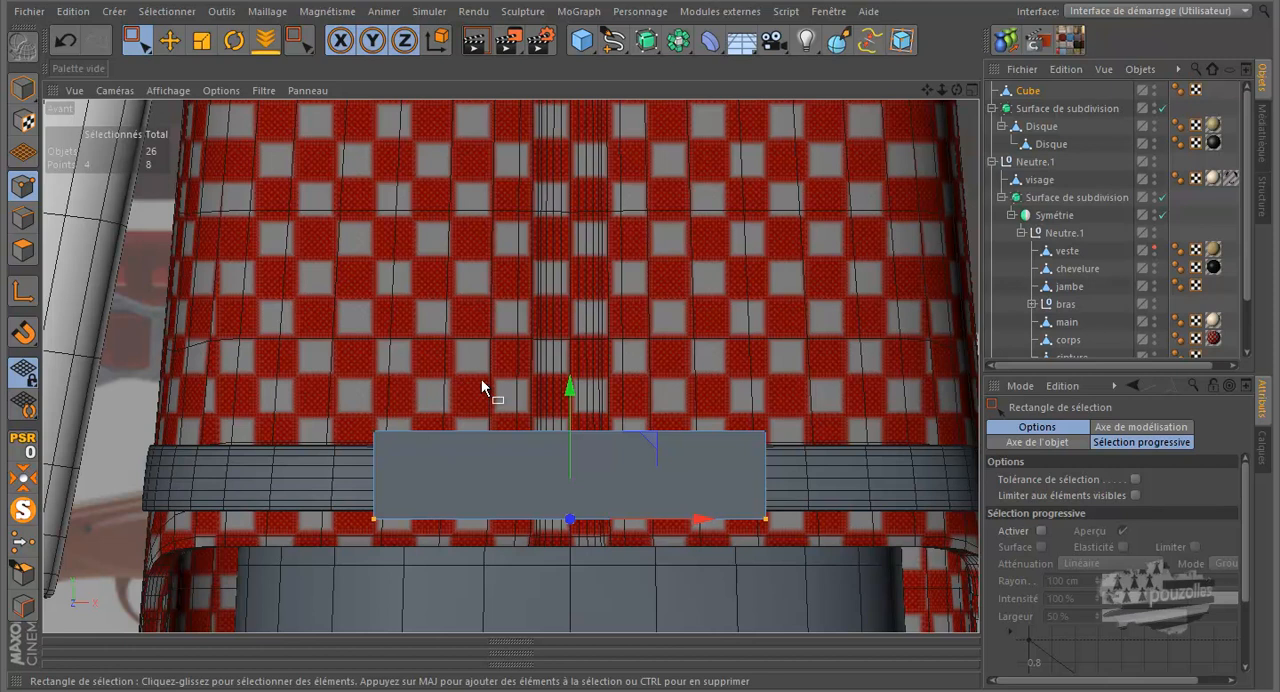
Move the points of the cube's two lateral sides inward along X to narrow it into a small block centred on the belt
{"action": "left_click_drag", "start_coordinate": [791, 420], "coordinate": [757, 517]}
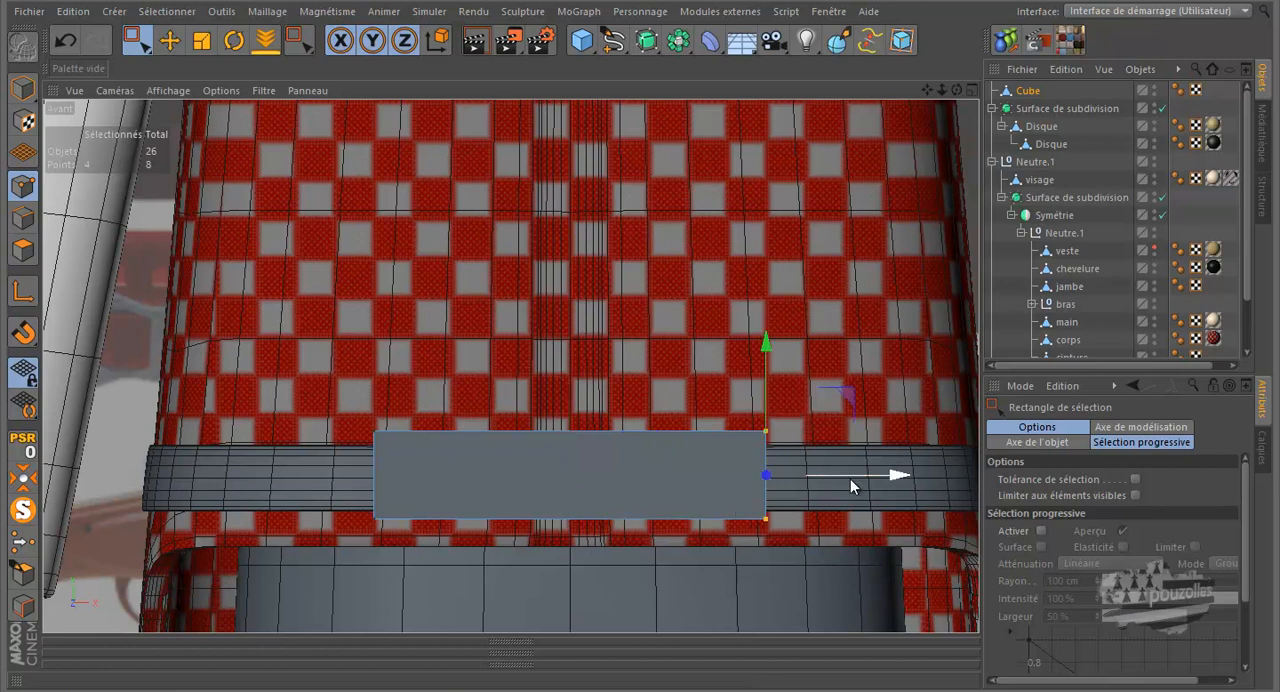
{"action": "left_click_drag", "start_coordinate": [855, 478], "coordinate": [740, 487]}
{"action": "left_click_drag", "start_coordinate": [405, 425], "coordinate": [348, 532]}
{"action": "left_click_drag", "start_coordinate": [443, 477], "coordinate": [558, 492]}
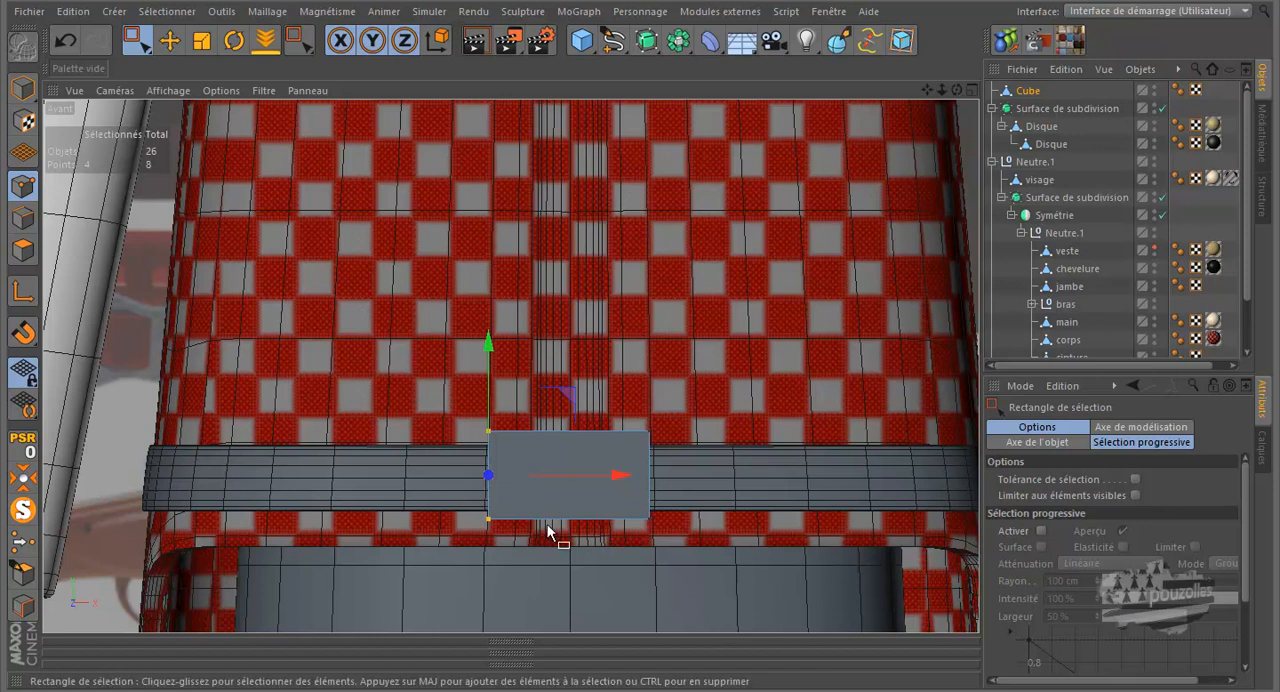
Rectangle-select the buckle block's upper points and lower them slightly toward the belt's upper edge
{"action": "scroll", "coordinate": [545, 495], "scroll_direction": "up", "scroll_amount": 3}
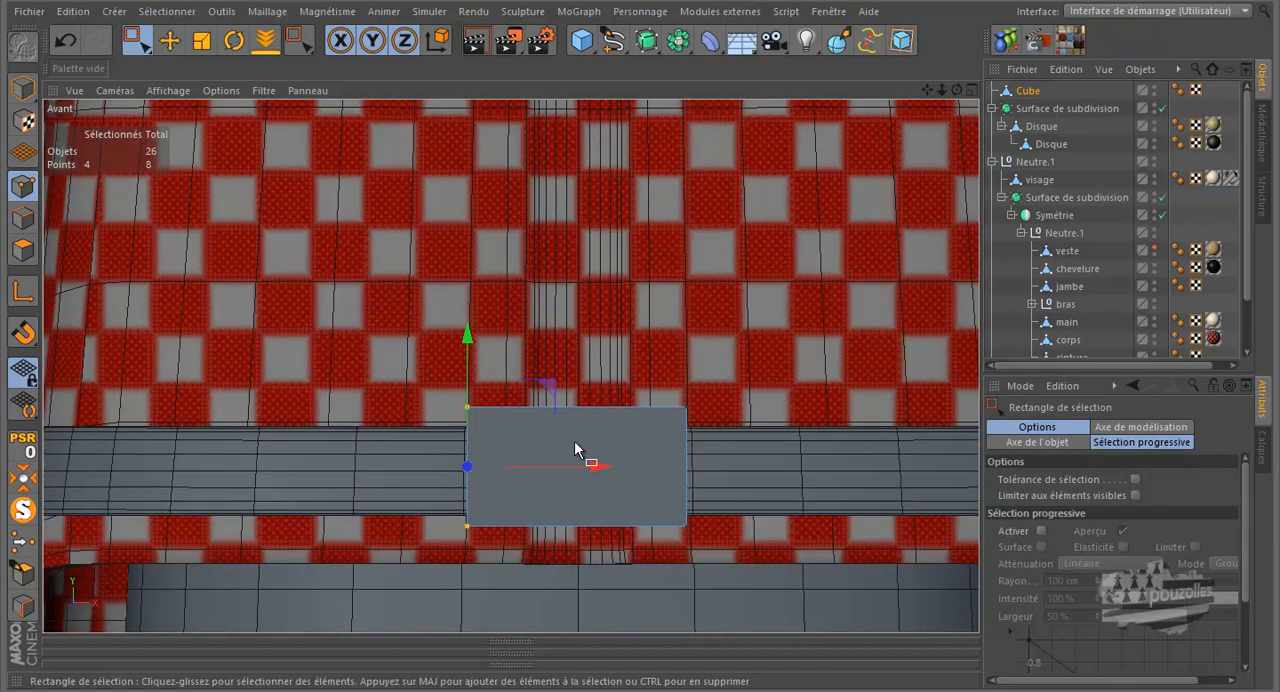
{"action": "left_click_drag", "start_coordinate": [714, 370], "coordinate": [443, 415]}
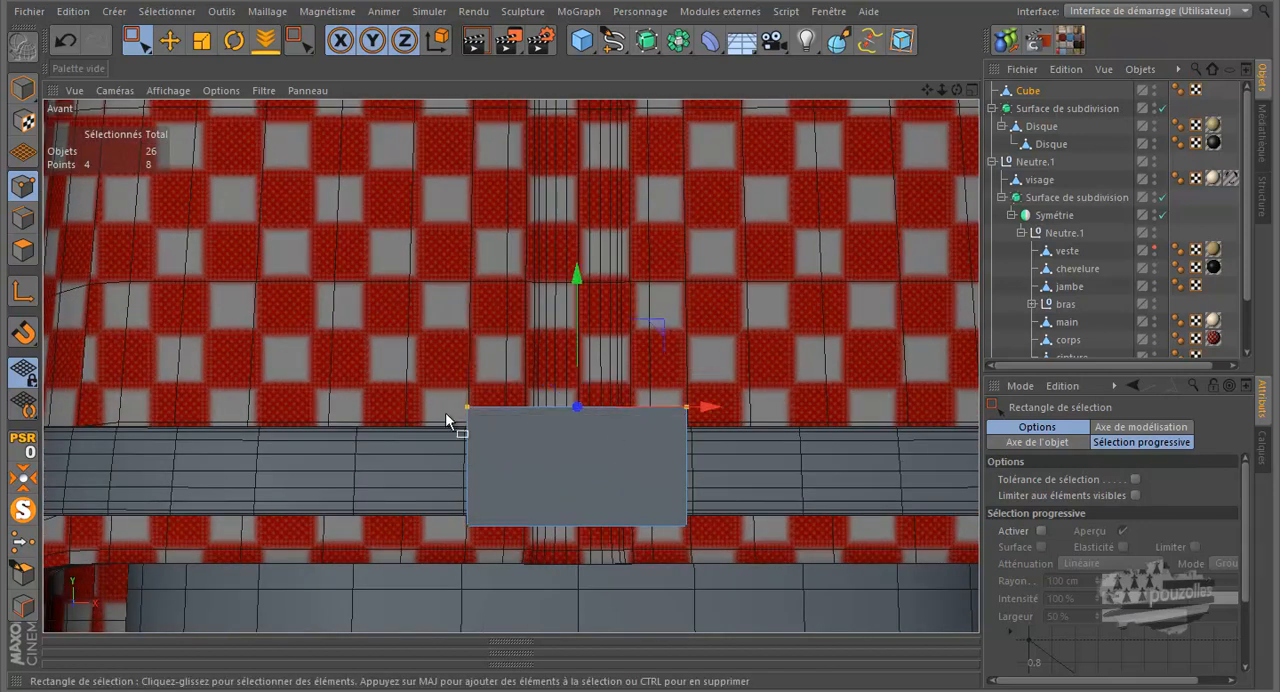
{"action": "left_click_drag", "start_coordinate": [575, 310], "coordinate": [574, 313]}
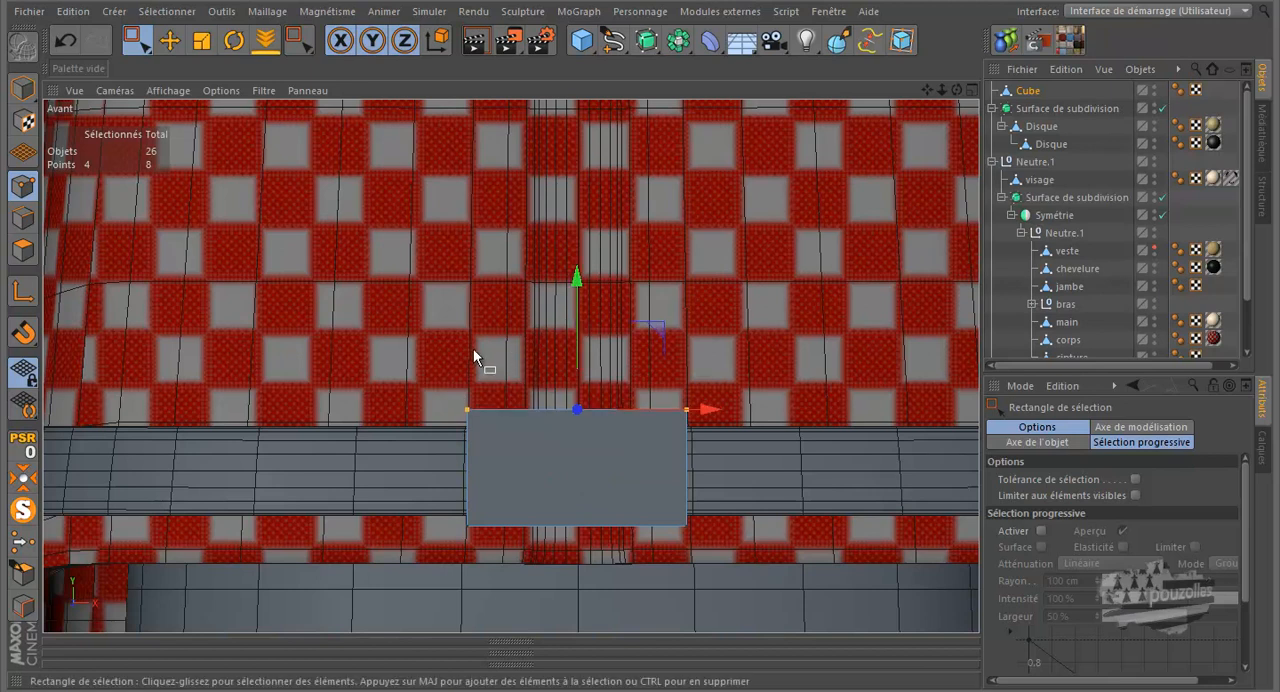
In the maximized side view, select the block's four rear points and move them forward along Z to the shirt's front surface
{"action": "middle_click", "coordinate": [396, 475]}
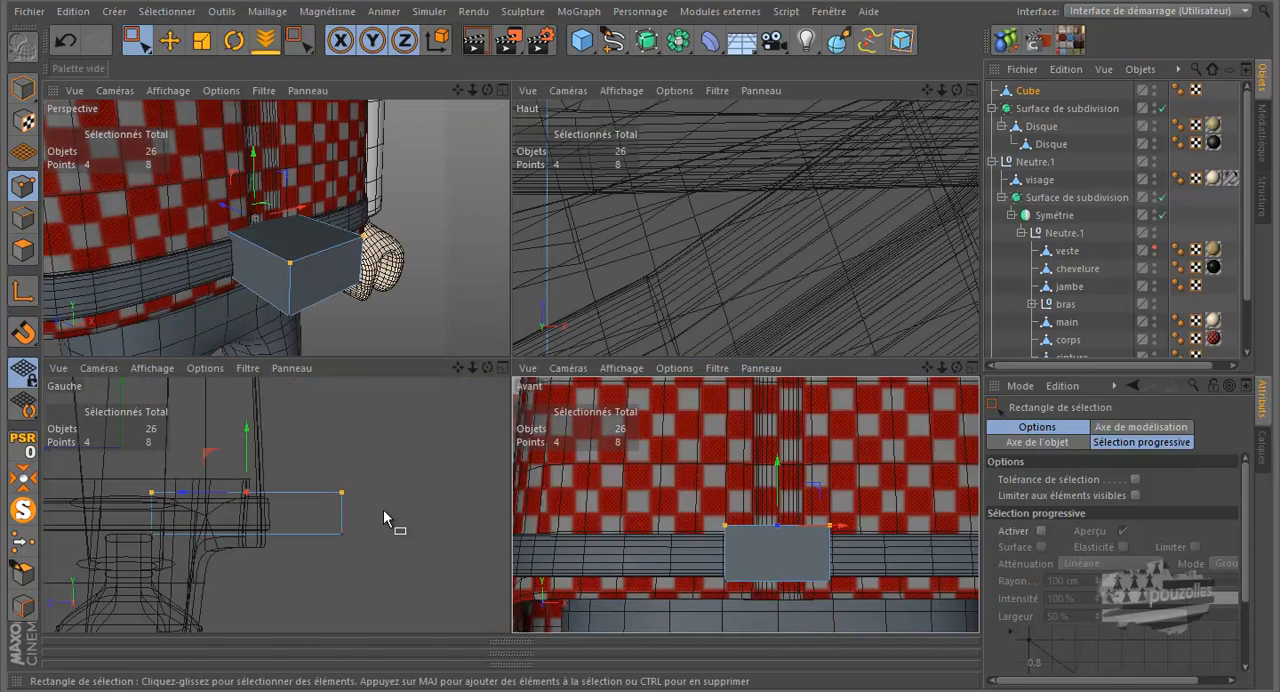
{"action": "middle_click", "coordinate": [384, 504]}
{"action": "scroll", "coordinate": [560, 482], "scroll_direction": "up", "scroll_amount": 3}
{"action": "scroll", "coordinate": [528, 434], "scroll_direction": "up", "scroll_amount": 5}
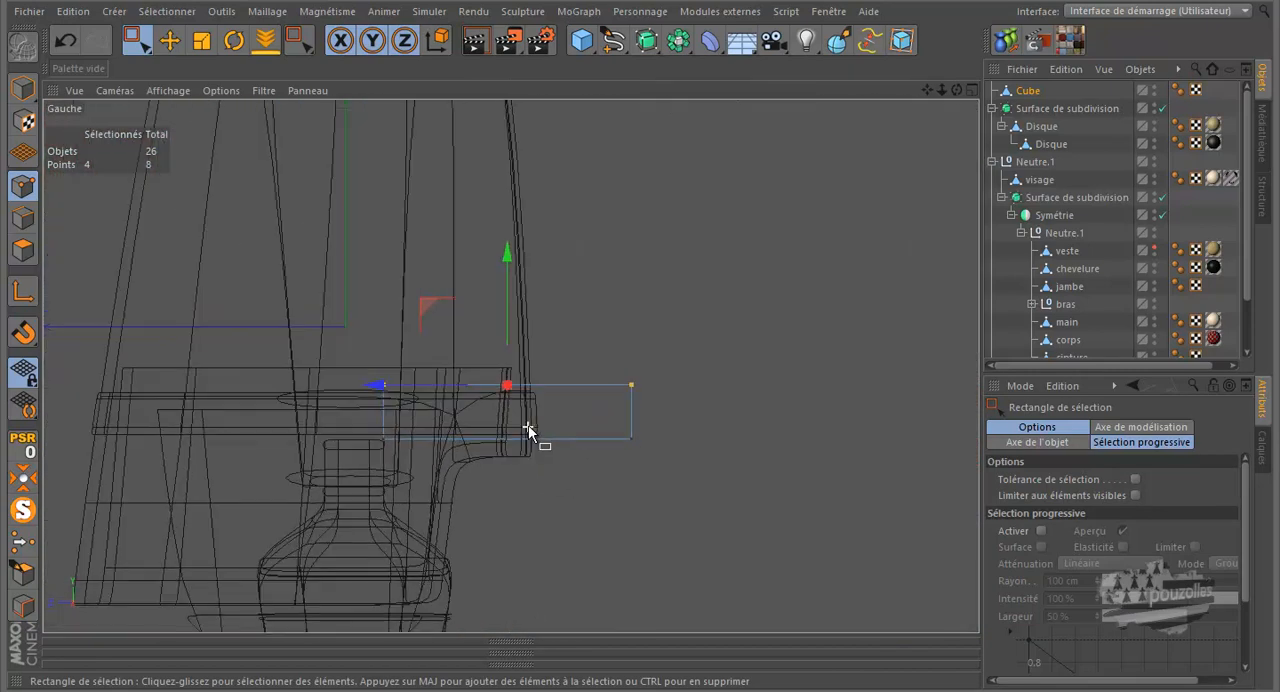
{"action": "left_click_drag", "start_coordinate": [200, 271], "coordinate": [88, 533]}
{"action": "left_click_drag", "start_coordinate": [72, 393], "coordinate": [480, 410]}
{"action": "scroll", "coordinate": [530, 413], "scroll_direction": "up", "scroll_amount": 2}
{"action": "scroll", "coordinate": [530, 412], "scroll_direction": "up", "scroll_amount": 2}
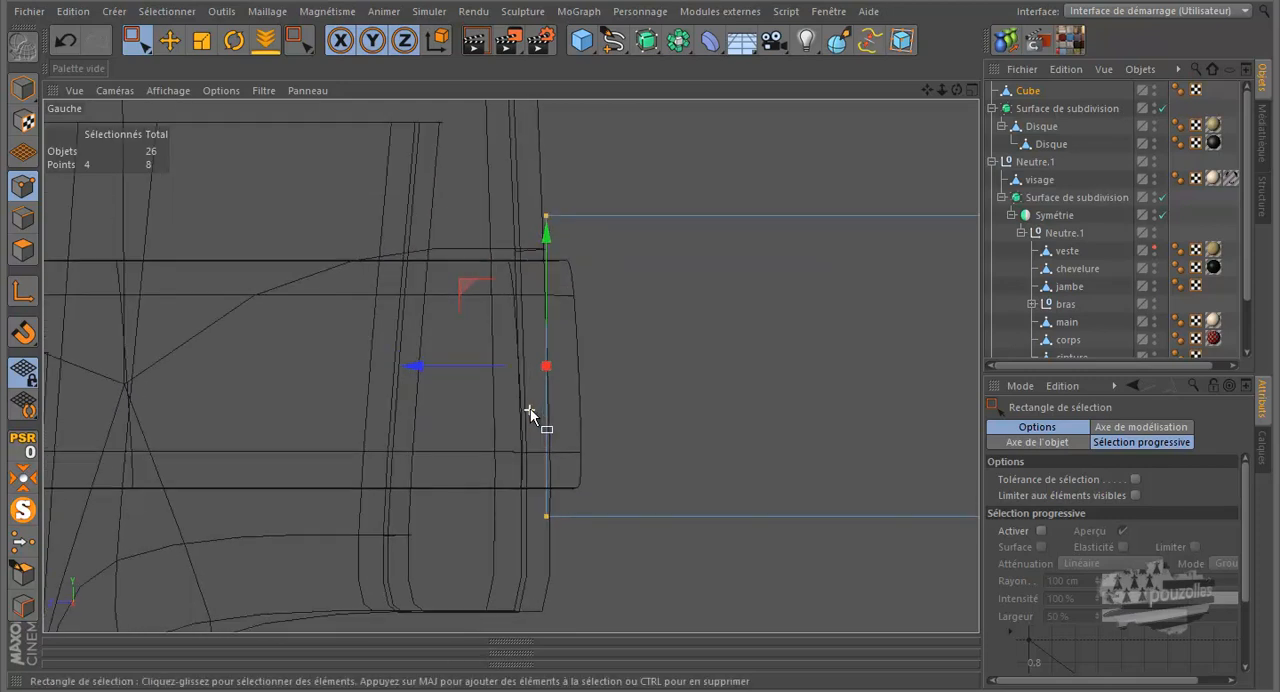
Adjust the rear upper and rear lower point pairs separately along Z so the block's back edge follows the shirt's slope
{"action": "scroll", "coordinate": [554, 205], "scroll_direction": "up", "scroll_amount": 1}
{"action": "scroll", "coordinate": [553, 200], "scroll_direction": "up", "scroll_amount": 2}
{"action": "mouse_move", "coordinate": [560, 205]}
{"action": "left_mouse_down"}
{"action": "mouse_move", "coordinate": [538, 242]}
{"action": "mouse_move", "coordinate": [491, 228]}
{"action": "left_mouse_up"}
{"action": "scroll", "coordinate": [546, 439], "scroll_direction": "down", "scroll_amount": 2}
{"action": "left_click_drag", "start_coordinate": [525, 562], "coordinate": [566, 598]}
{"action": "scroll", "coordinate": [534, 585], "scroll_direction": "up", "scroll_amount": 2}
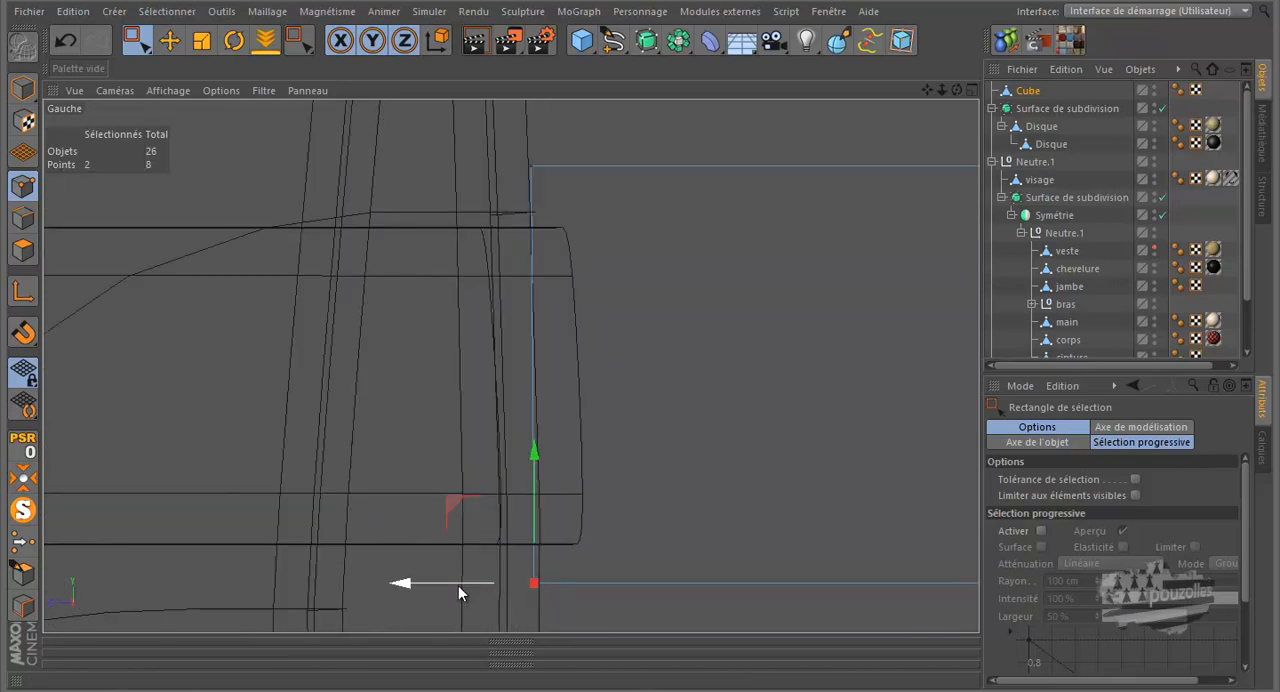
{"action": "left_click_drag", "start_coordinate": [456, 581], "coordinate": [465, 586]}
Move the block's four front points back to just in front of the belt, then shift the upper pair slightly further back to match its slope
{"action": "scroll", "coordinate": [356, 535], "scroll_direction": "down", "scroll_amount": 2}
{"action": "scroll", "coordinate": [320, 510], "scroll_direction": "down", "scroll_amount": 2}
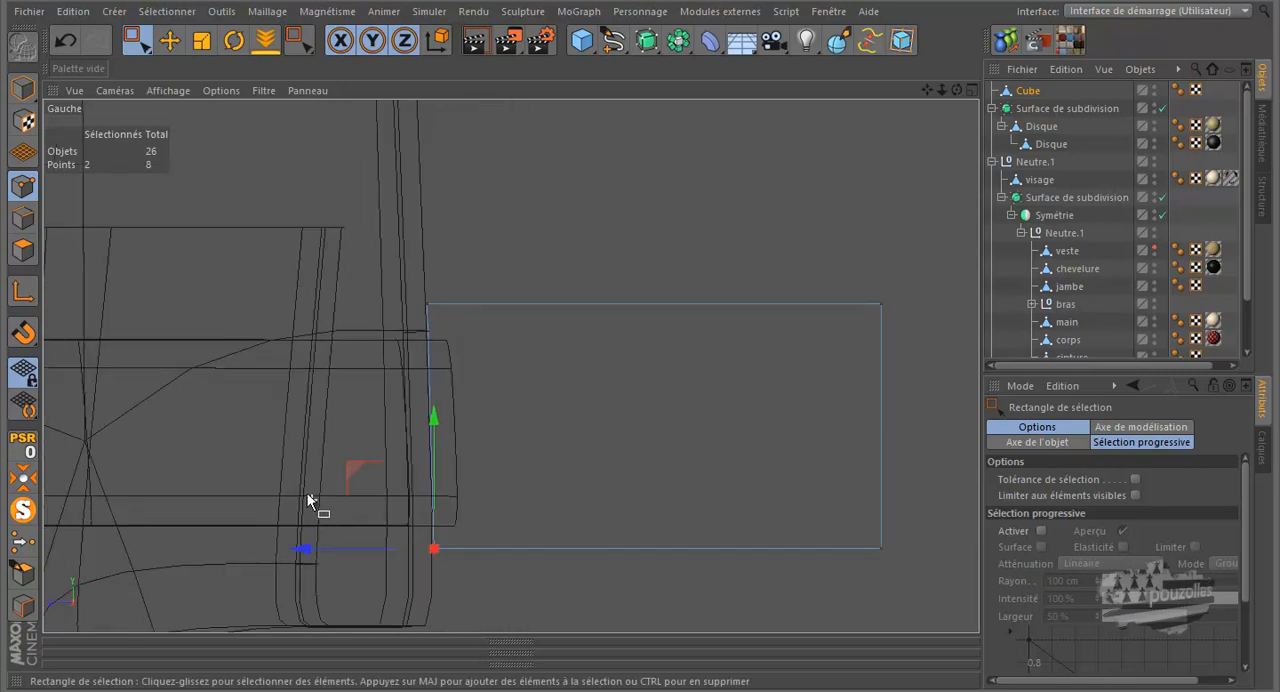
{"action": "left_click_drag", "start_coordinate": [912, 289], "coordinate": [840, 575]}
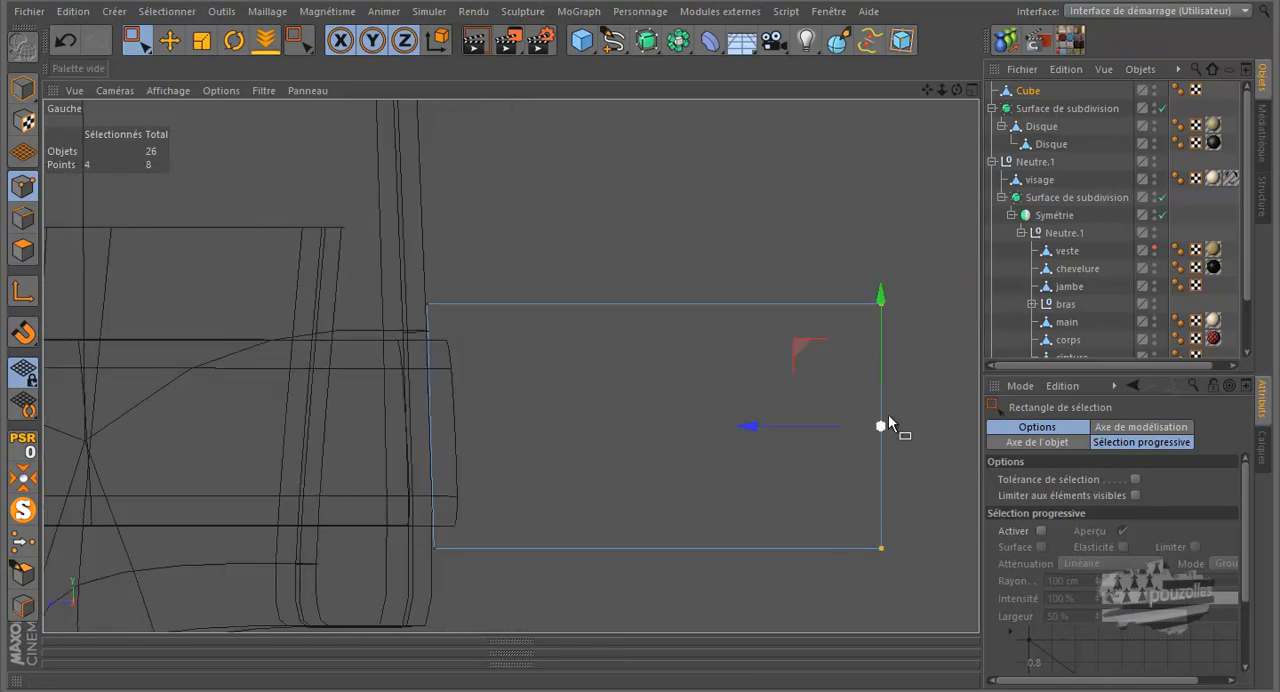
{"action": "left_click_drag", "start_coordinate": [790, 424], "coordinate": [374, 481]}
{"action": "left_click_drag", "start_coordinate": [459, 305], "coordinate": [488, 300]}
{"action": "left_click_drag", "start_coordinate": [397, 315], "coordinate": [387, 313]}
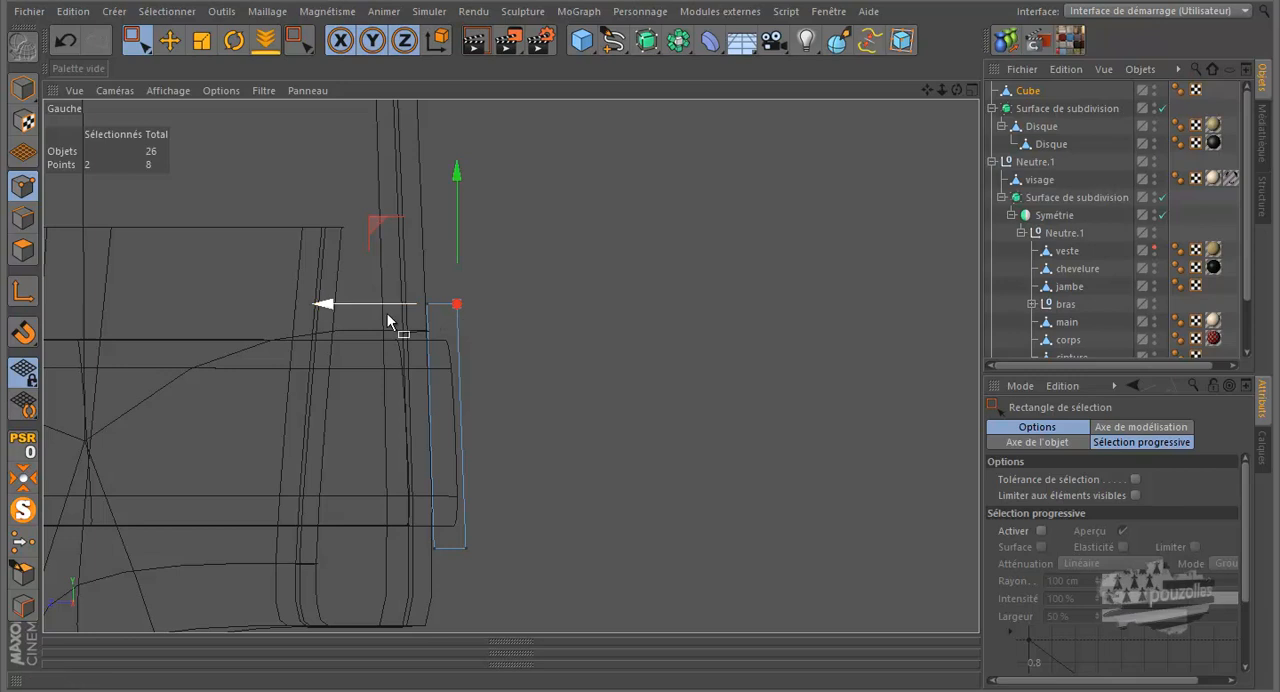
In the maximized perspective view, select the block's hidden rear polygon facing the belt and delete it
{"action": "middle_click", "coordinate": [349, 425]}
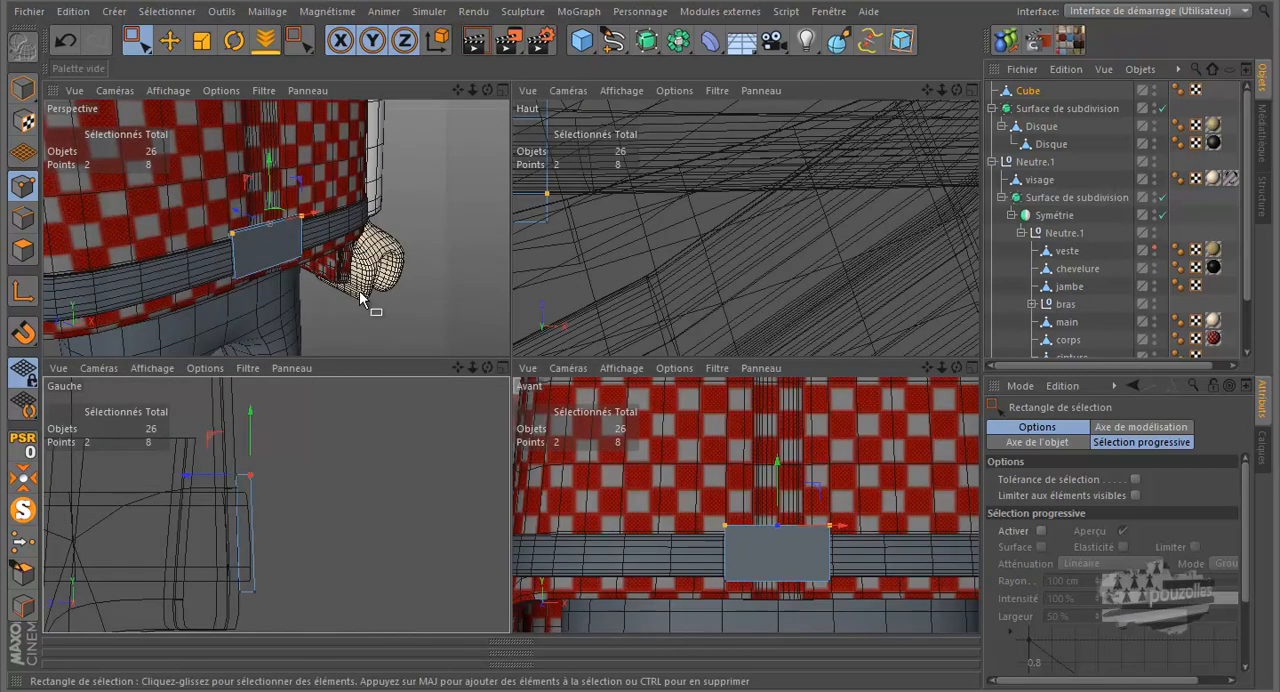
{"action": "middle_click", "coordinate": [404, 301]}
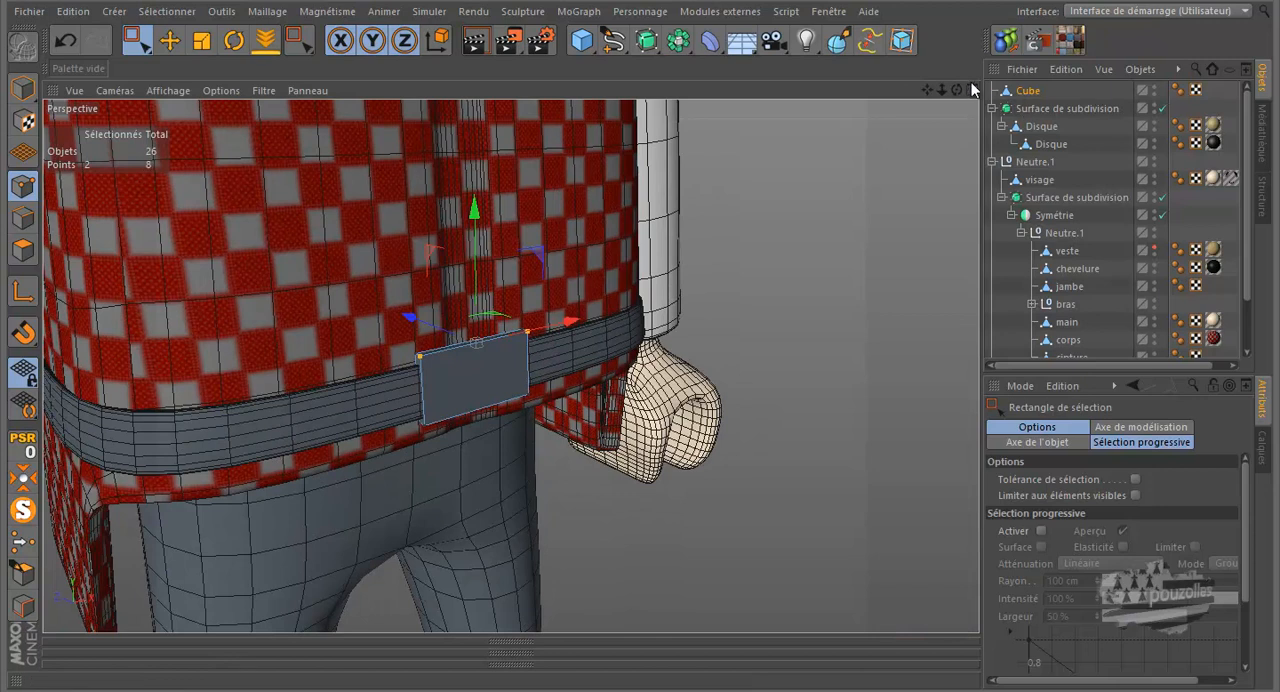
{"action": "left_click_drag", "start_coordinate": [957, 90], "coordinate": [638, 317]}
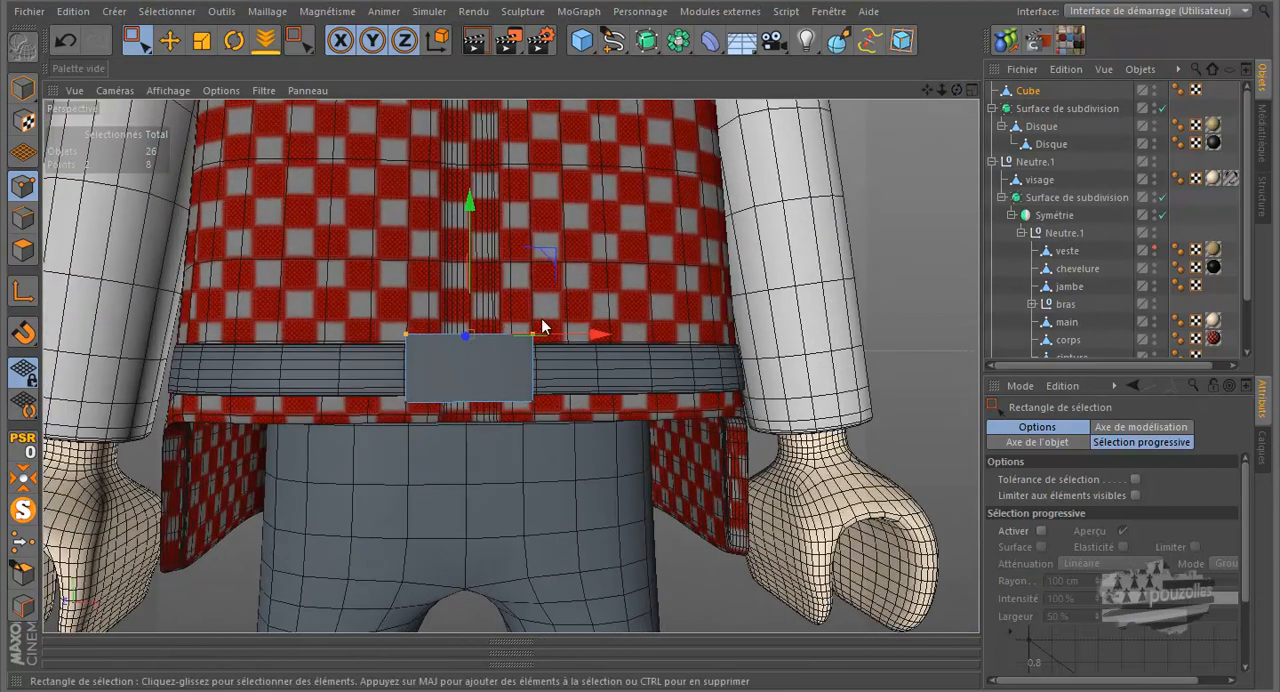
{"action": "scroll", "coordinate": [437, 378], "scroll_direction": "up", "scroll_amount": 3}
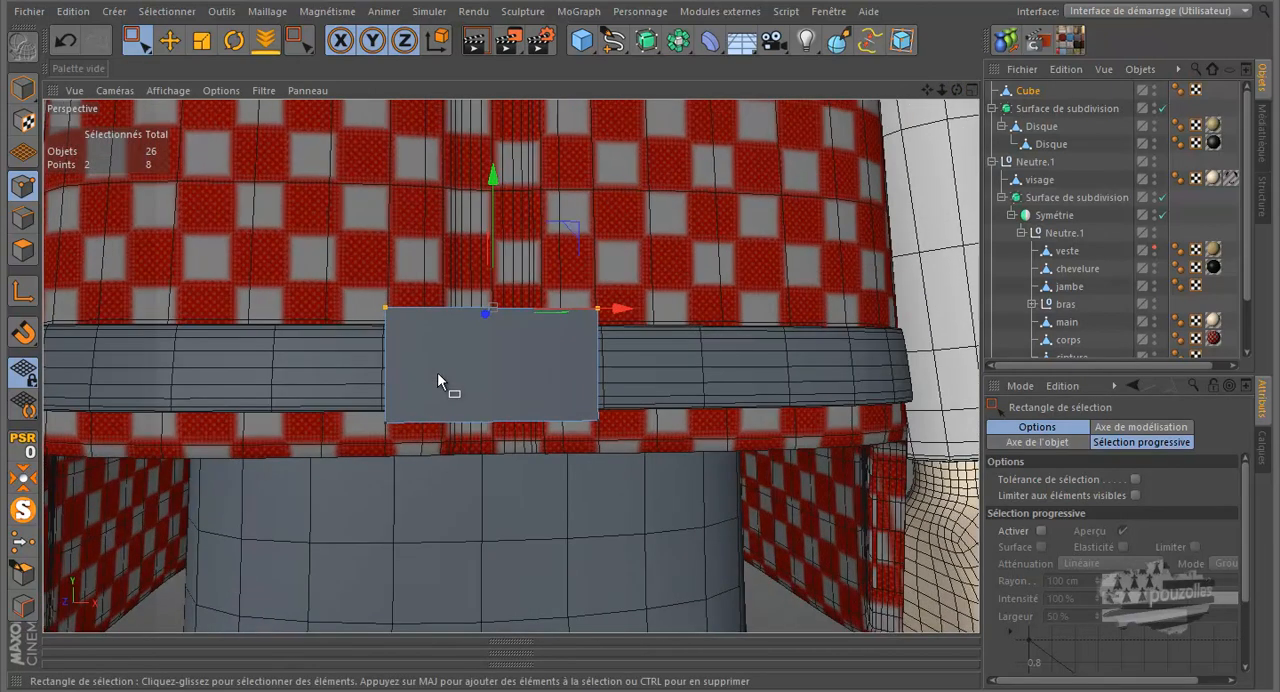
{"action": "left_click", "coordinate": [23, 250]}
{"action": "left_click", "coordinate": [168, 44]}
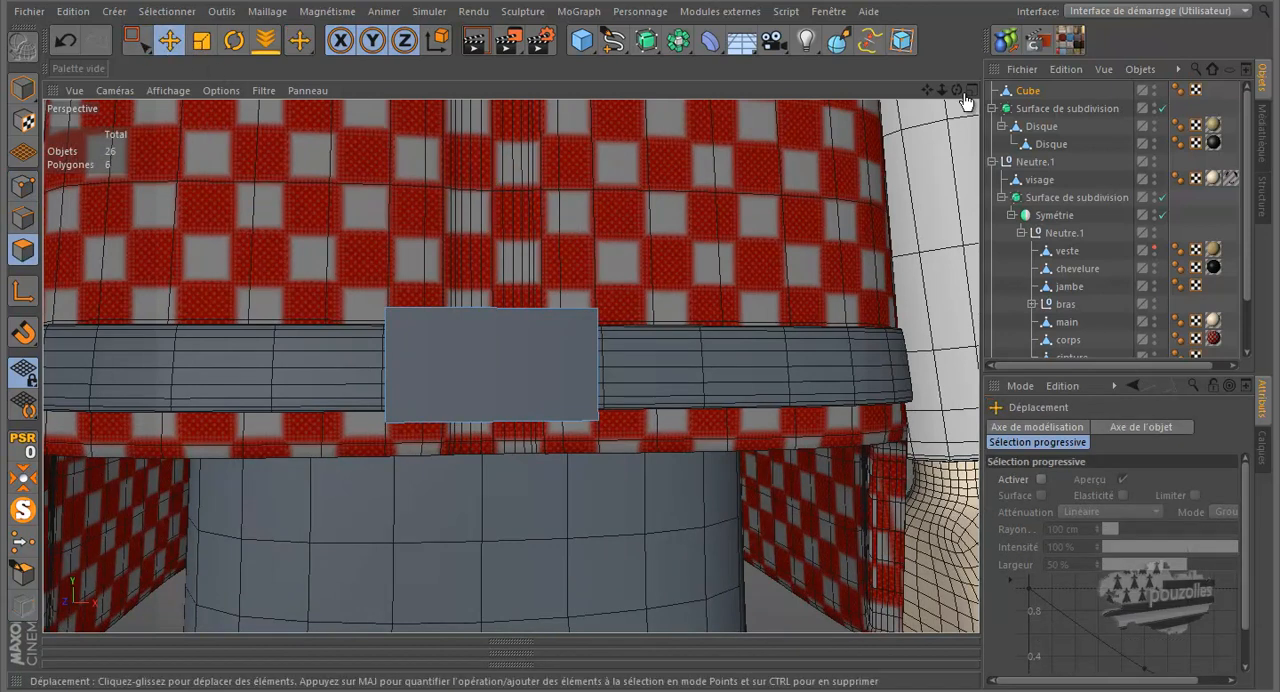
{"action": "left_click_drag", "start_coordinate": [957, 90], "coordinate": [637, 268]}
{"action": "left_click", "coordinate": [496, 348]}
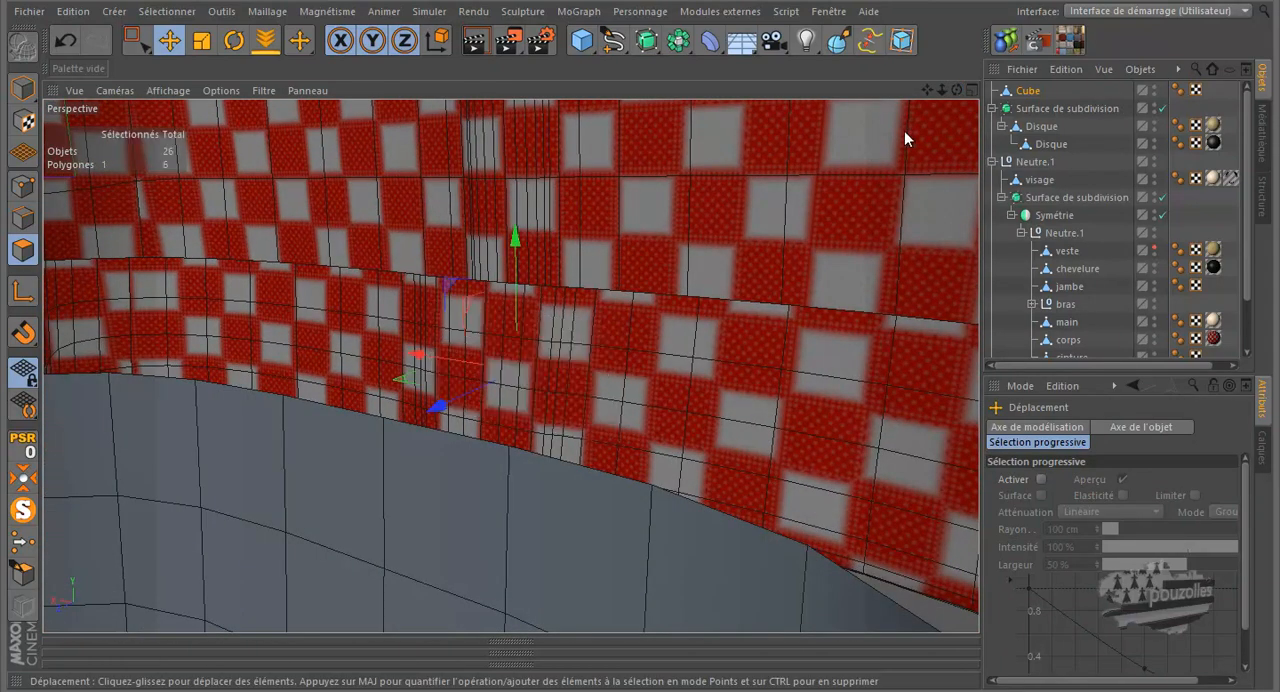
{"action": "left_click_drag", "start_coordinate": [955, 90], "coordinate": [596, 340]}
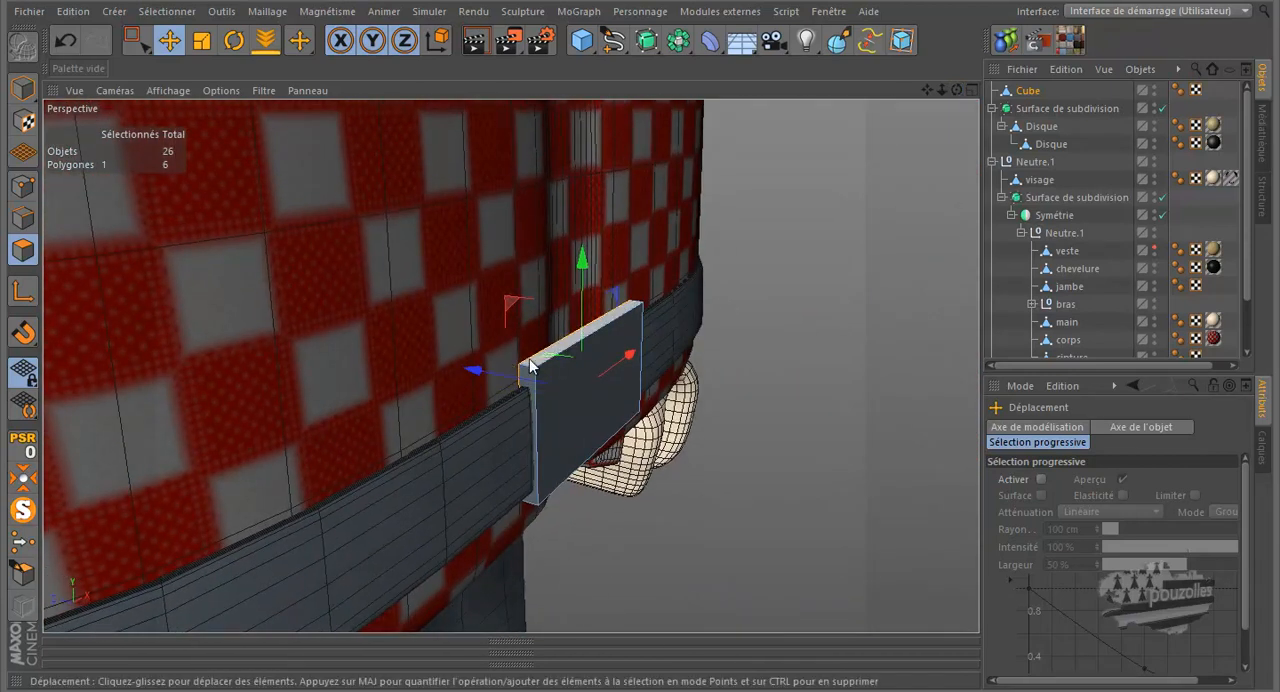
{"action": "left_click", "coordinate": [752, 477]}
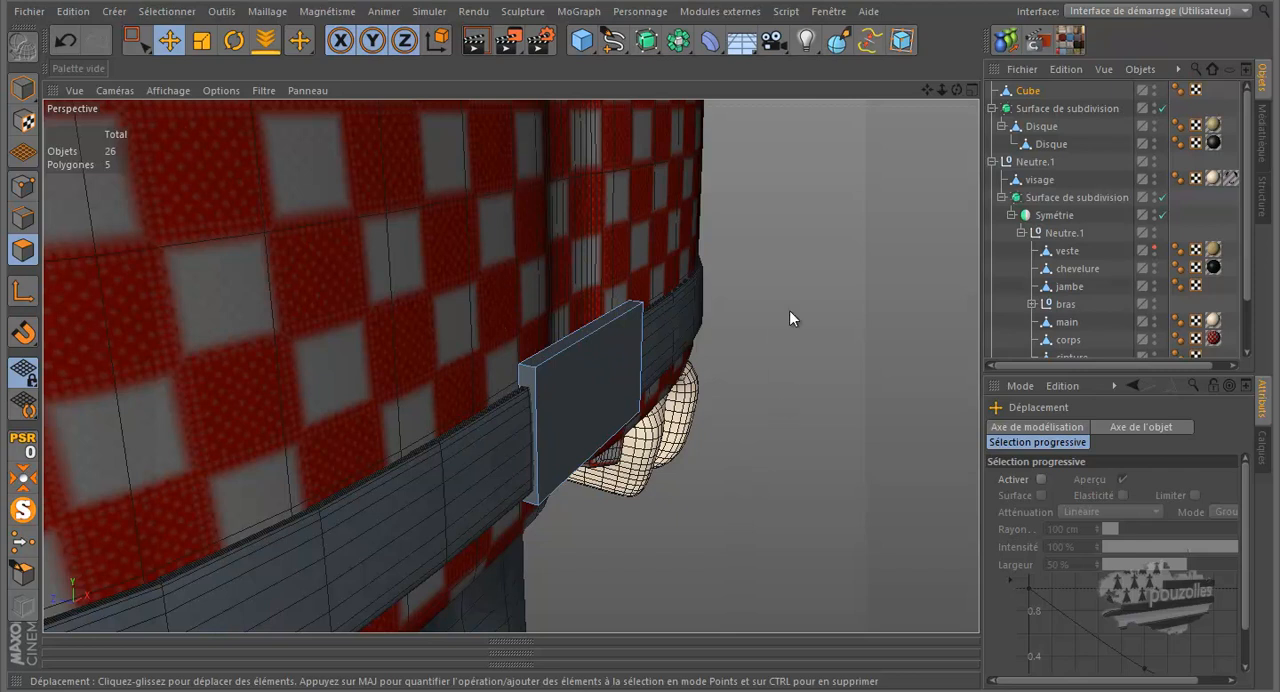
Cut five vertical edge loops across the buckle block with the Knife in Boucle mode, spaced roughly evenly along its width
{"action": "scroll", "coordinate": [636, 316], "scroll_direction": "up", "scroll_amount": 5}
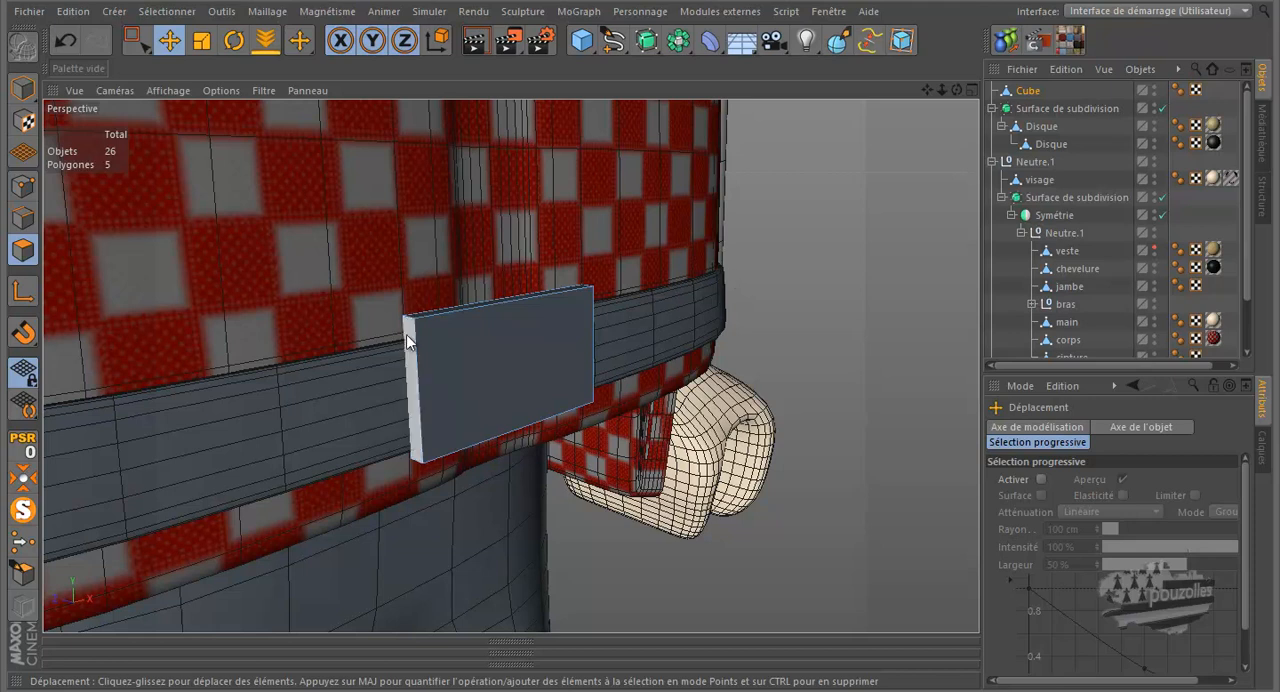
{"action": "left_click_drag", "start_coordinate": [956, 90], "coordinate": [640, 326]}
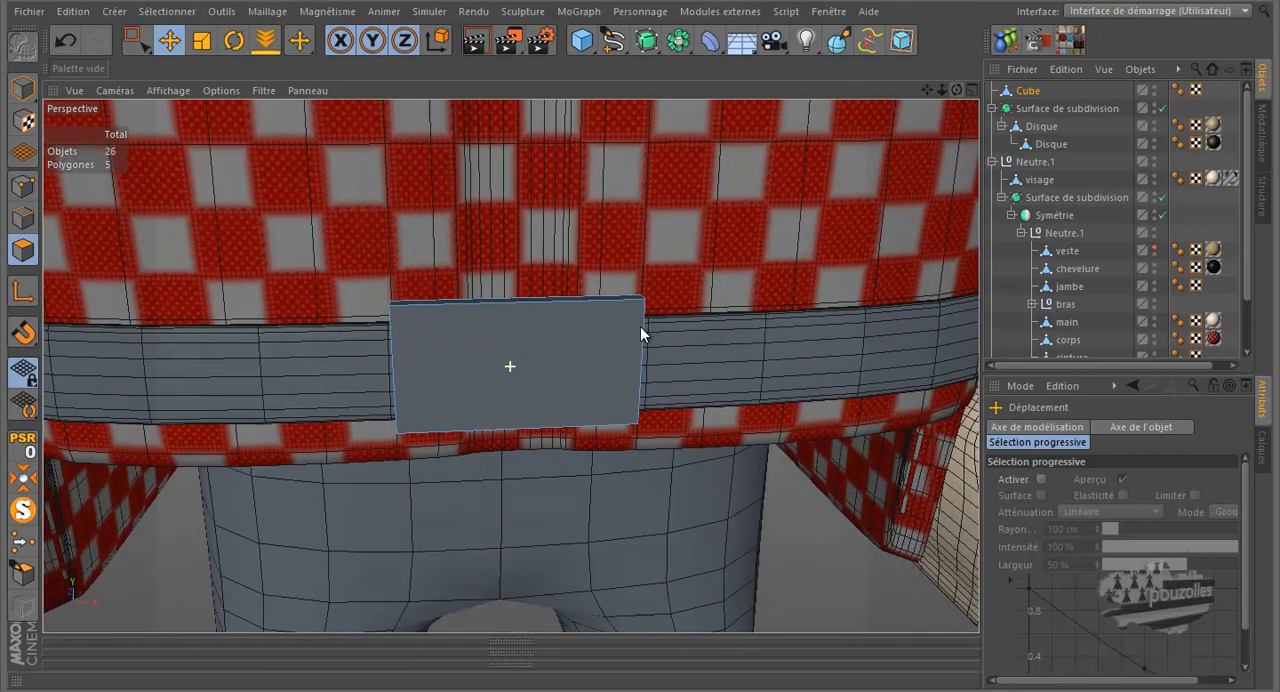
{"action": "key", "text": "k"}
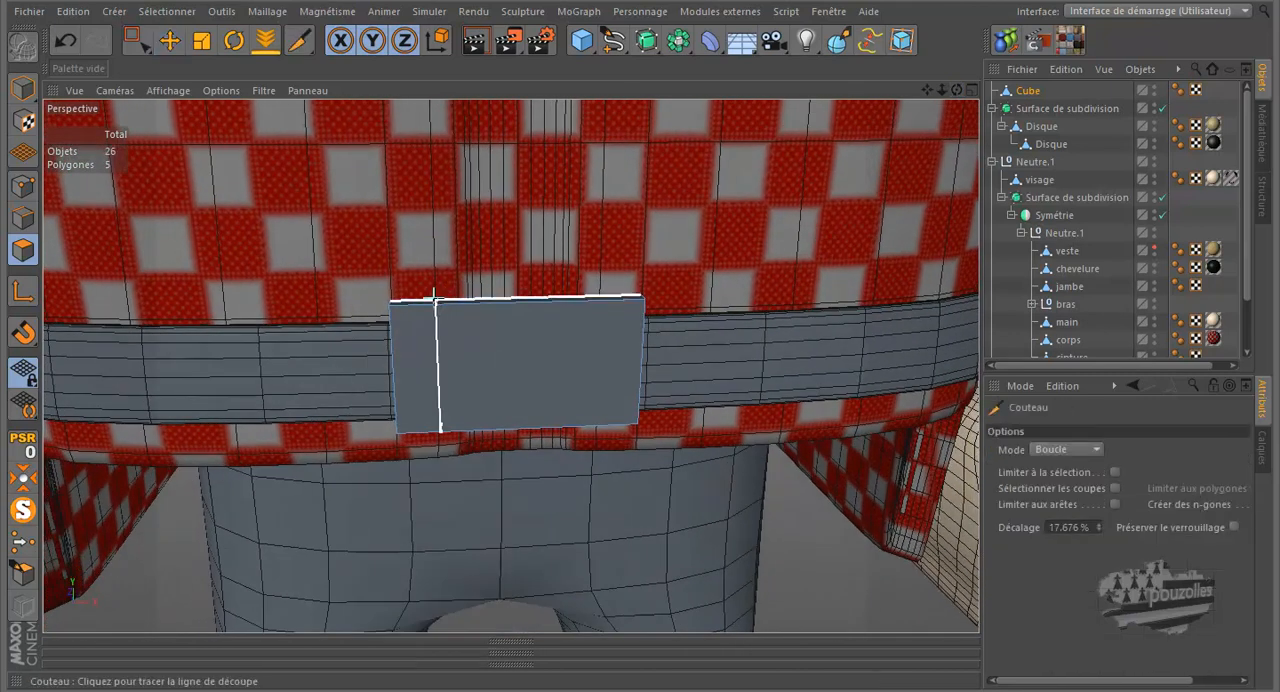
{"action": "left_click", "coordinate": [439, 298]}
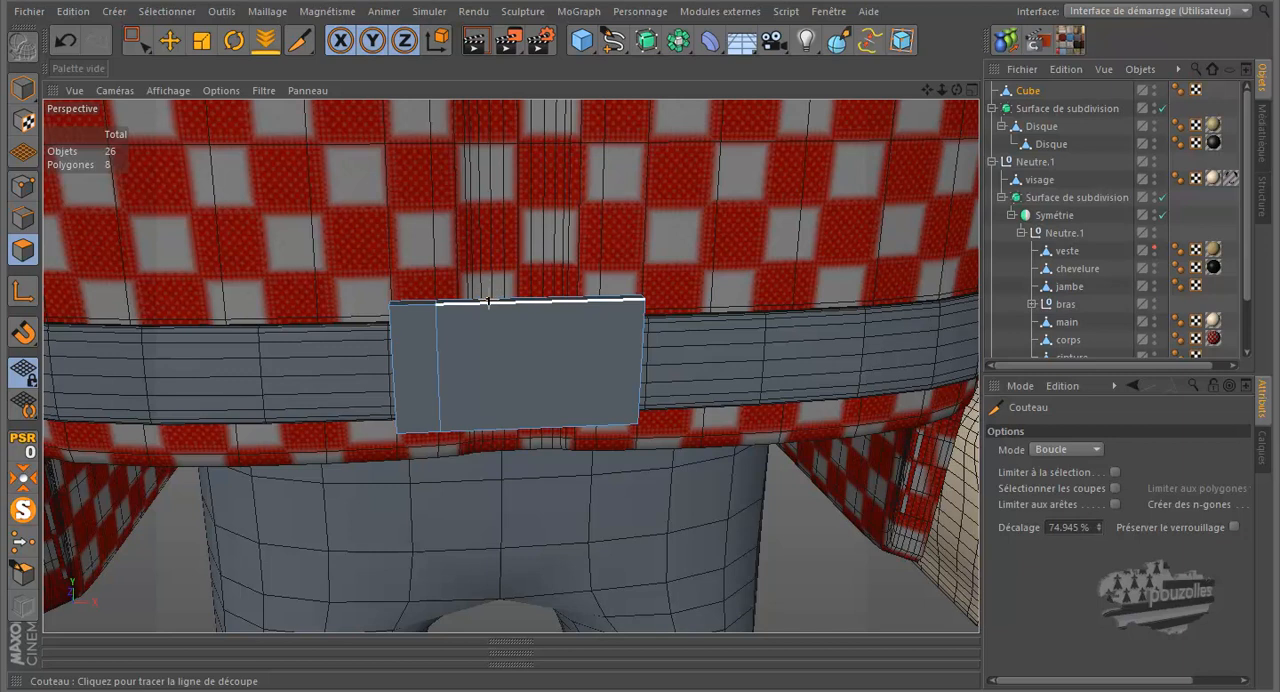
{"action": "scroll", "coordinate": [489, 295], "scroll_direction": "up", "scroll_amount": 2}
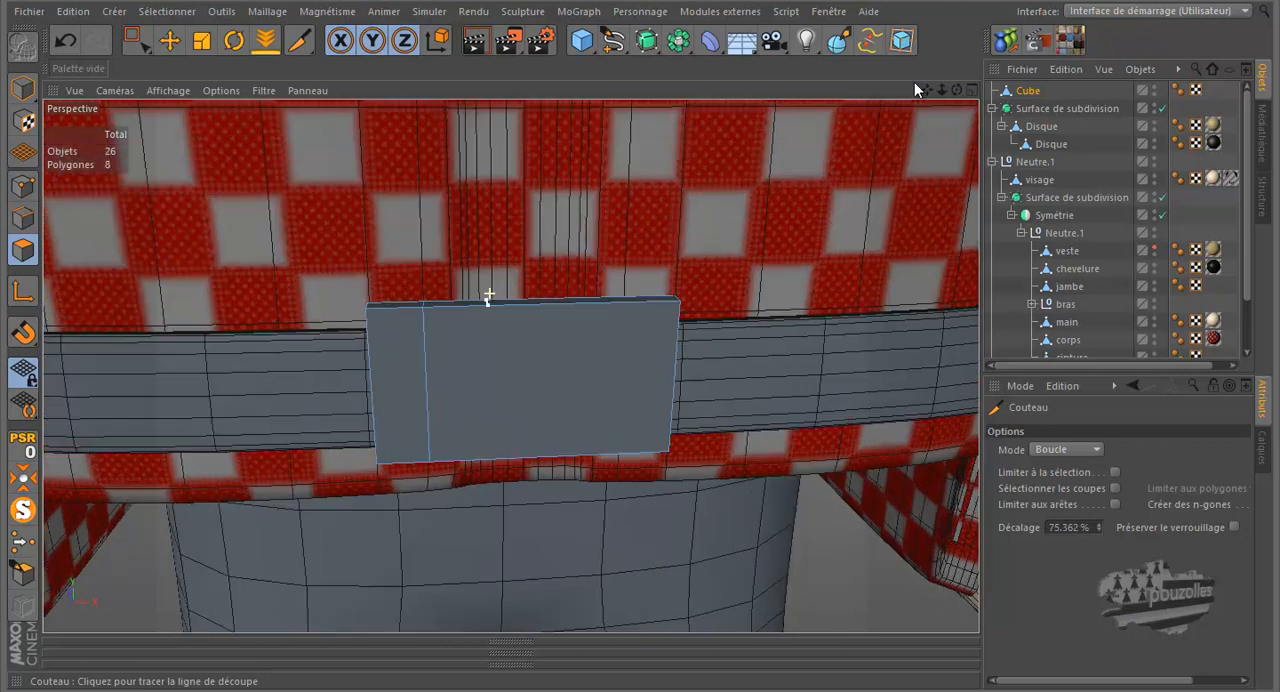
{"action": "left_click_drag", "start_coordinate": [954, 89], "coordinate": [630, 340]}
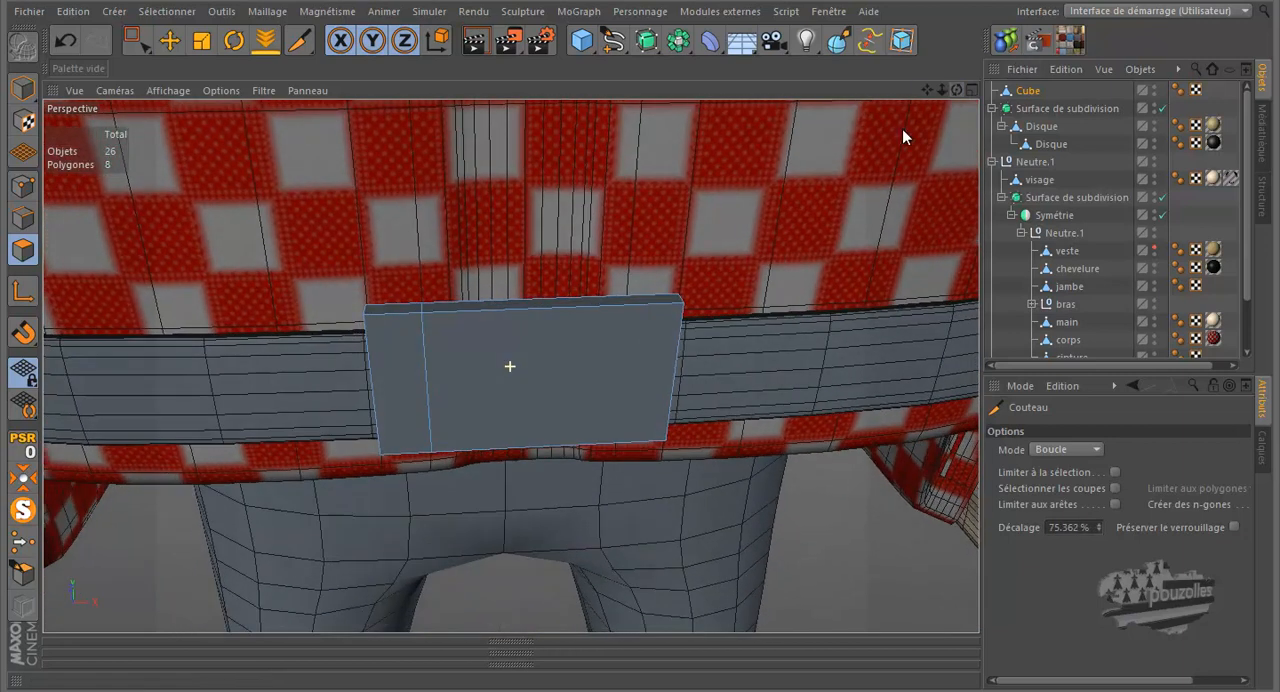
{"action": "left_click", "coordinate": [480, 300]}
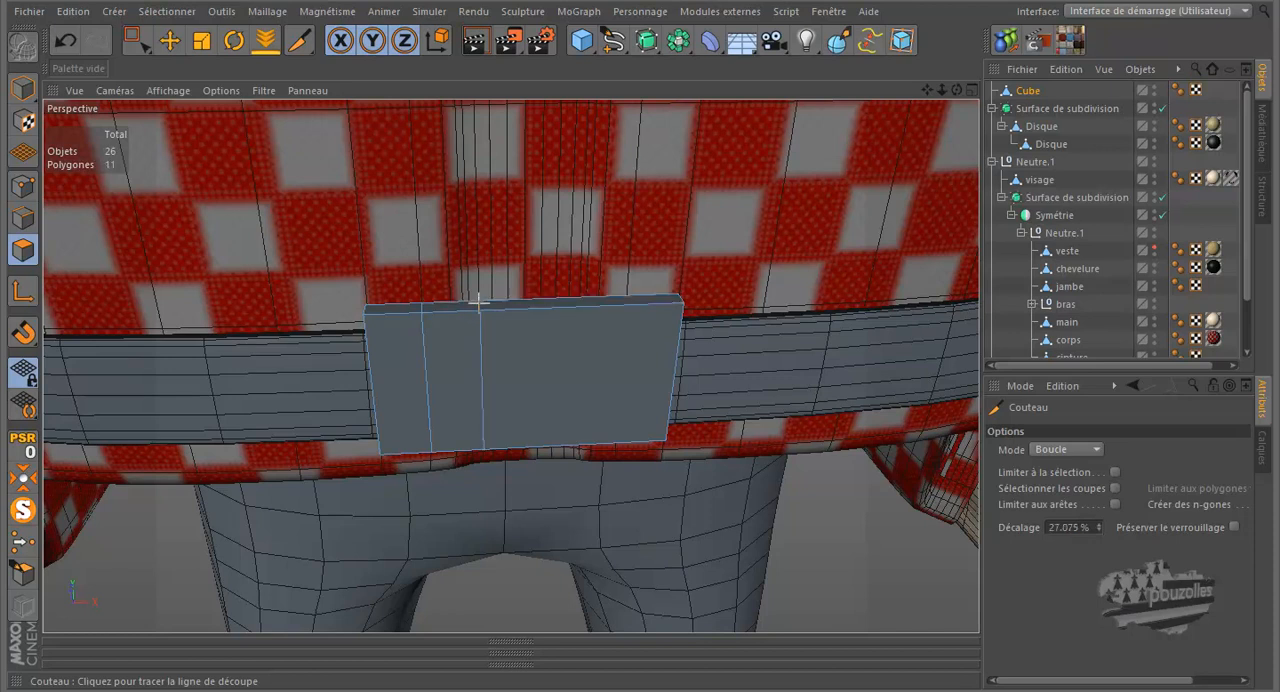
{"action": "left_click", "coordinate": [531, 298]}
{"action": "left_click", "coordinate": [587, 300]}
{"action": "left_click", "coordinate": [628, 294]}
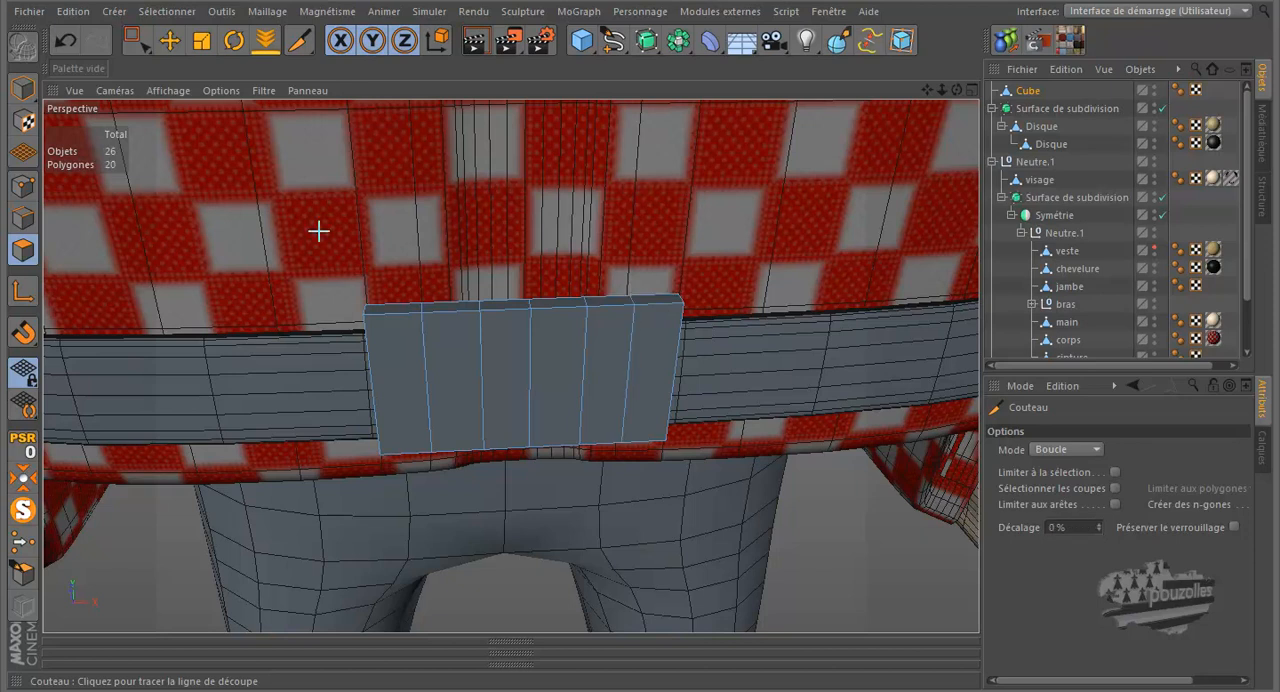
In point mode in the front view, select the buckle's left end column of points and scale it slightly smaller along Y
{"action": "left_click", "coordinate": [137, 40]}
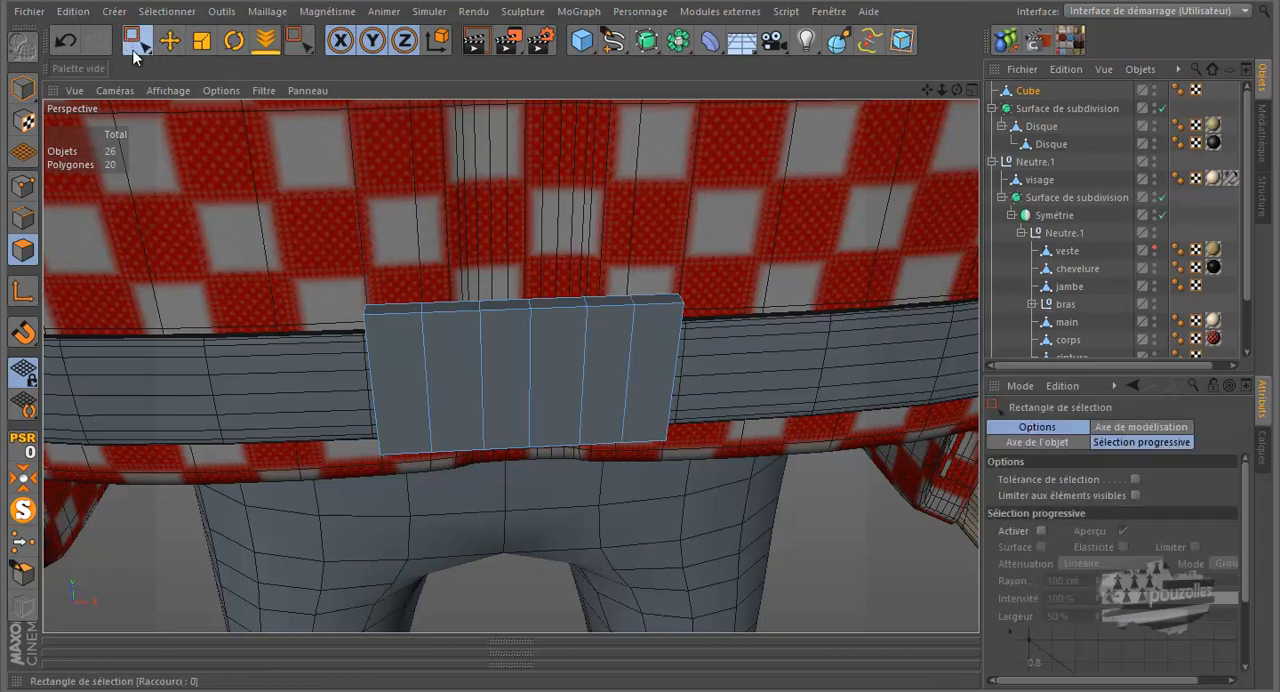
{"action": "left_click", "coordinate": [22, 186]}
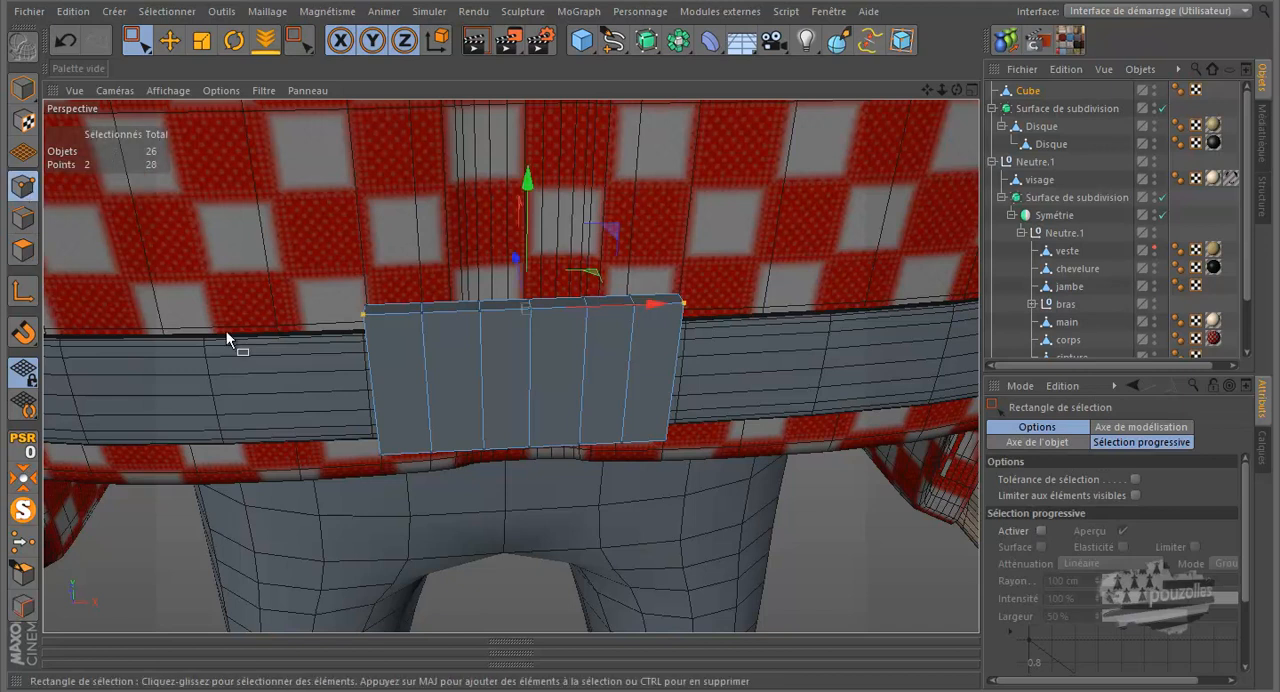
{"action": "middle_click", "coordinate": [353, 470]}
{"action": "middle_click", "coordinate": [543, 536]}
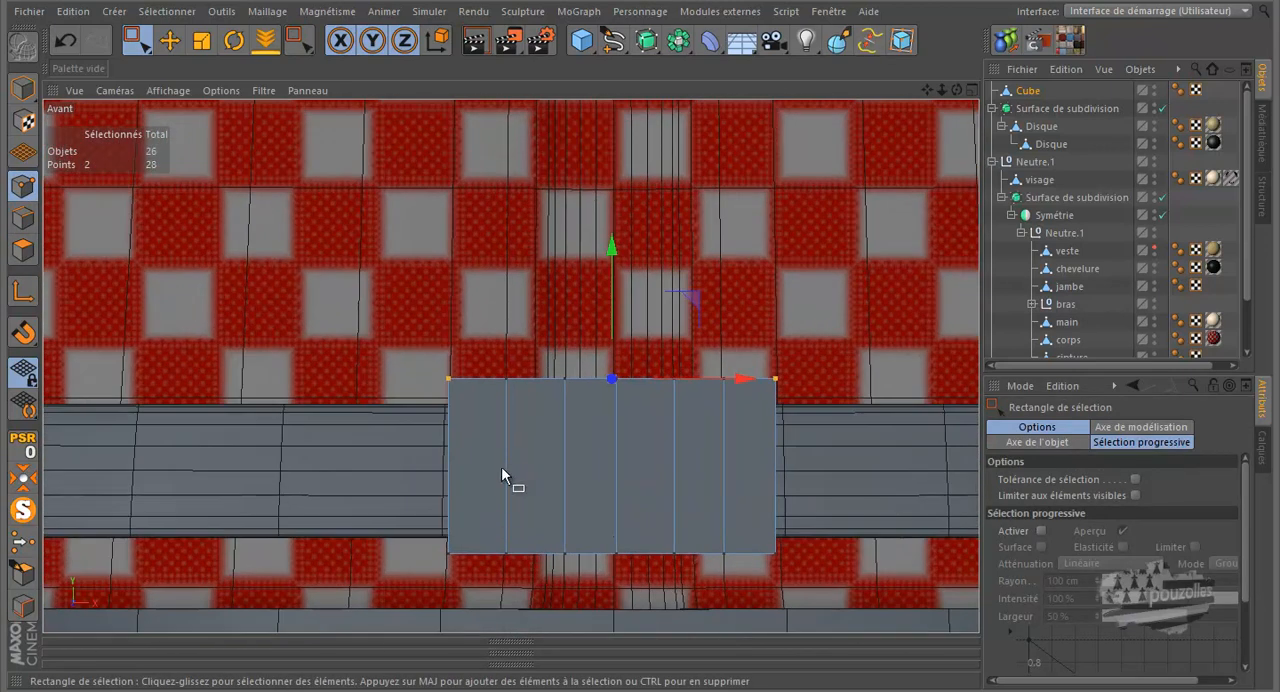
{"action": "left_click_drag", "start_coordinate": [471, 351], "coordinate": [424, 530]}
{"action": "left_click", "coordinate": [201, 40]}
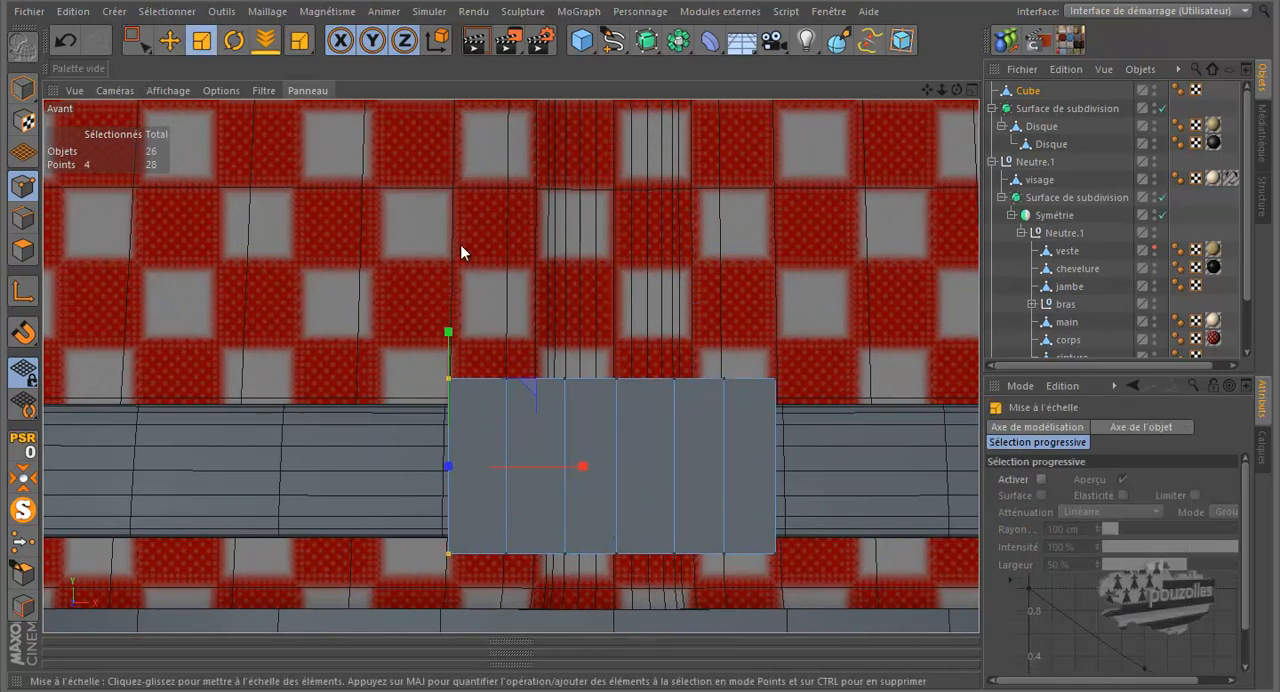
{"action": "left_click_drag", "start_coordinate": [448, 331], "coordinate": [449, 338]}
{"action": "left_click_drag", "start_coordinate": [510, 546], "coordinate": [500, 588]}
{"action": "left_click", "coordinate": [65, 40]}
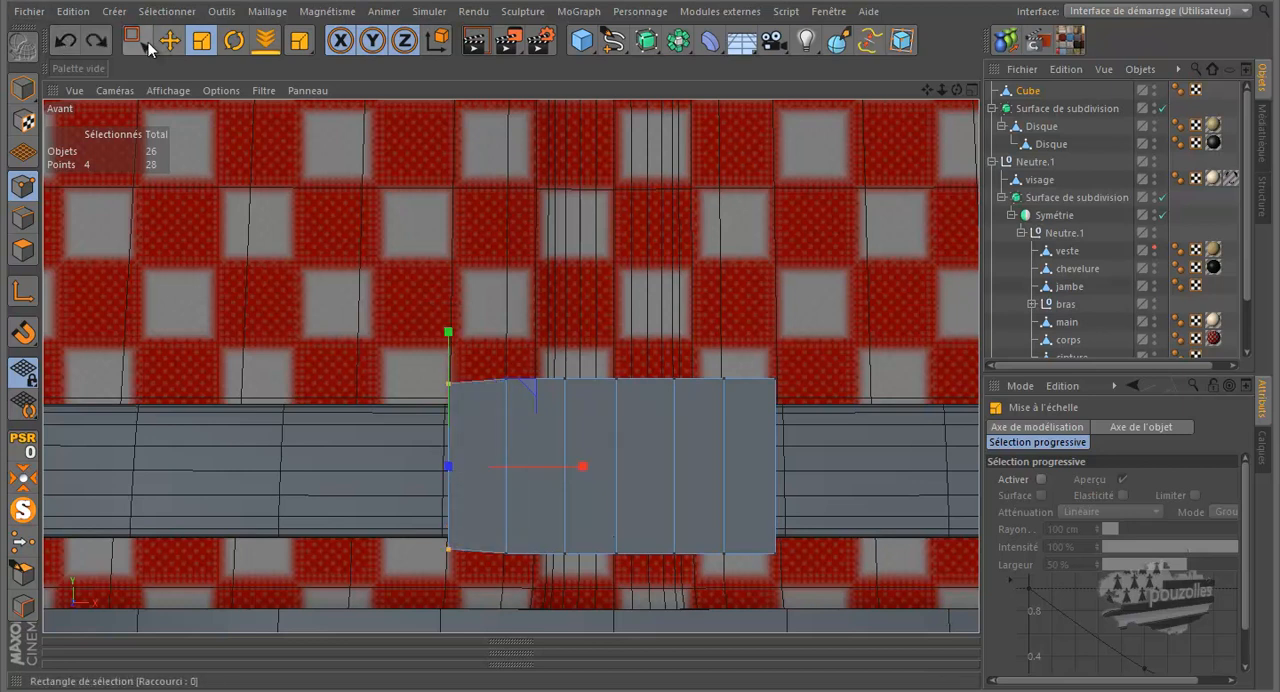
Rectangle-select the buckle's second column of points from the left and scale it slightly larger along Y
{"action": "left_click", "coordinate": [150, 42]}
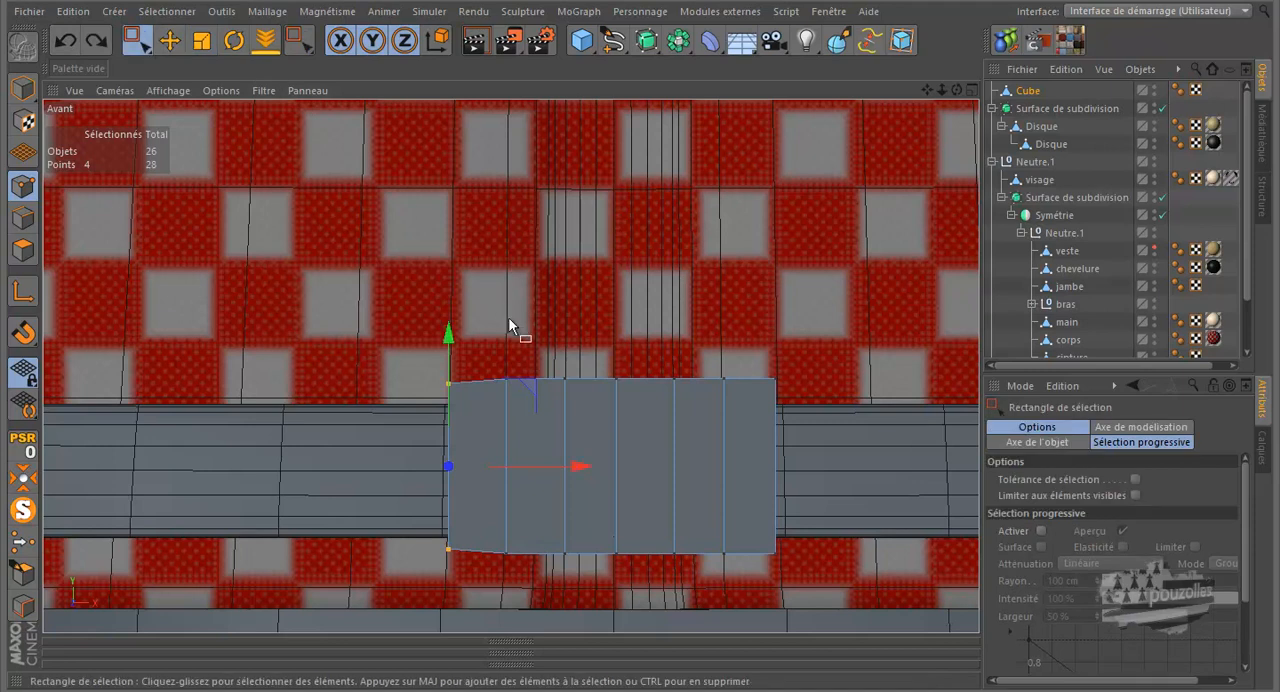
{"action": "left_click_drag", "start_coordinate": [525, 450], "coordinate": [493, 608]}
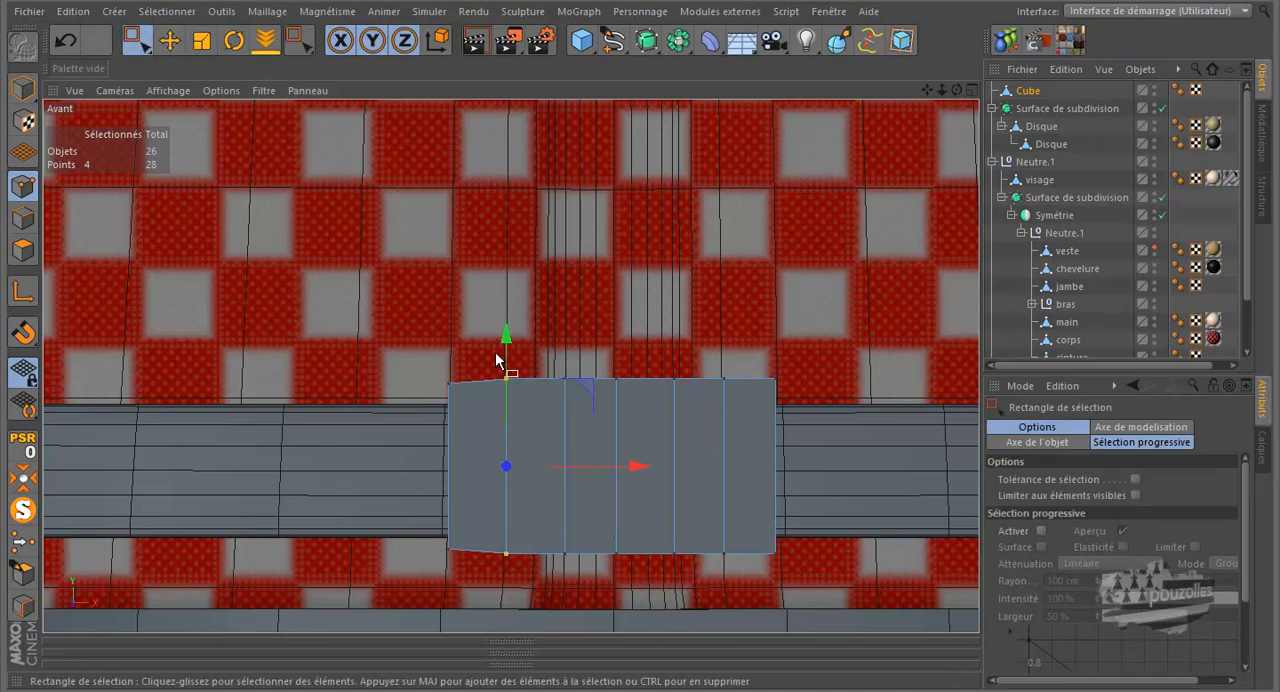
{"action": "key", "text": "t"}
{"action": "left_click_drag", "start_coordinate": [507, 331], "coordinate": [506, 322]}
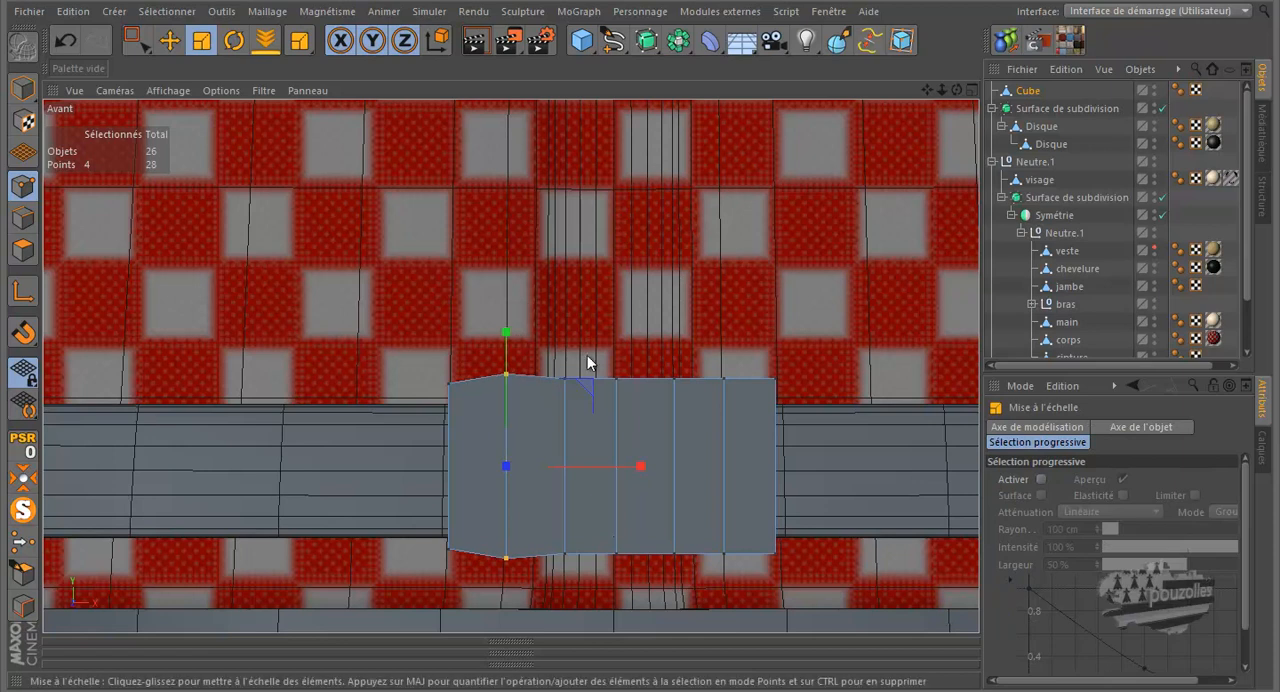
Rectangle-select the buckle's third column of points from the left and scale it larger along Y, making it the tallest column
{"action": "key", "text": "space"}
{"action": "left_click_drag", "start_coordinate": [586, 351], "coordinate": [548, 576]}
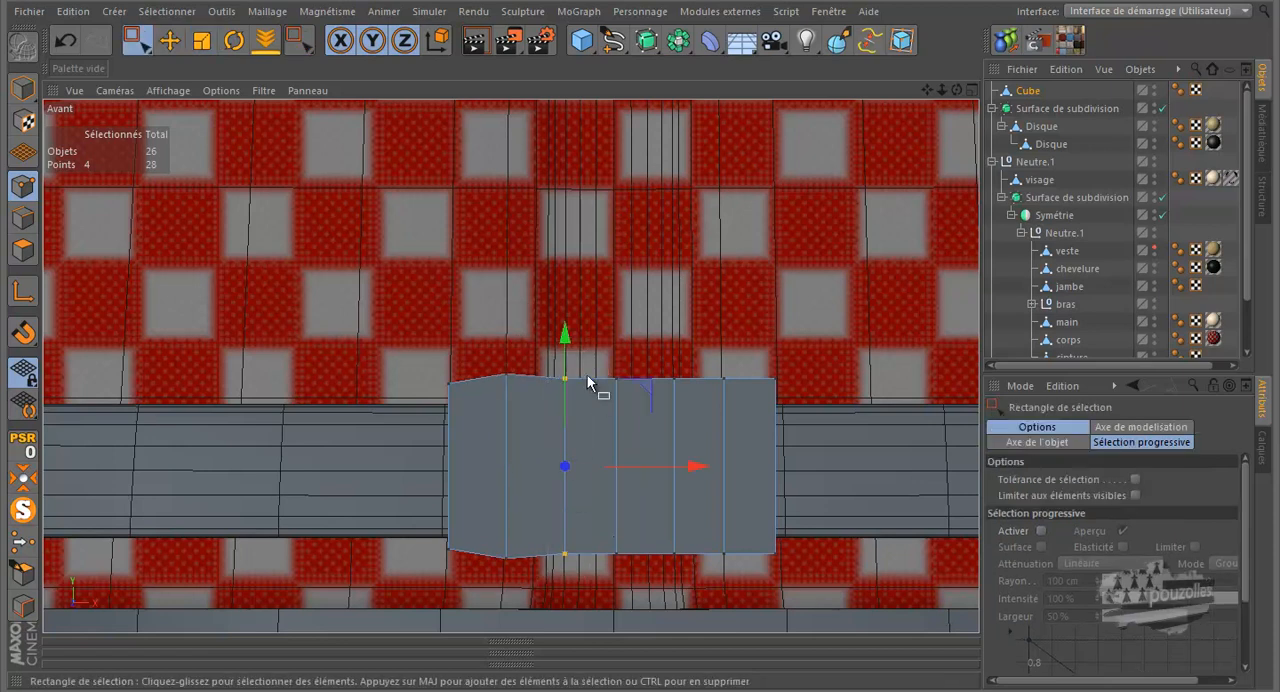
{"action": "key", "text": "space"}
{"action": "left_click_drag", "start_coordinate": [567, 340], "coordinate": [565, 320]}
Reselect the buckle's second column of points from the left and scale it by about 101% along Y
{"action": "key", "text": "space"}
{"action": "left_click_drag", "start_coordinate": [518, 370], "coordinate": [472, 580]}
{"action": "left_click_drag", "start_coordinate": [526, 347], "coordinate": [487, 602]}
{"action": "key", "text": "space"}
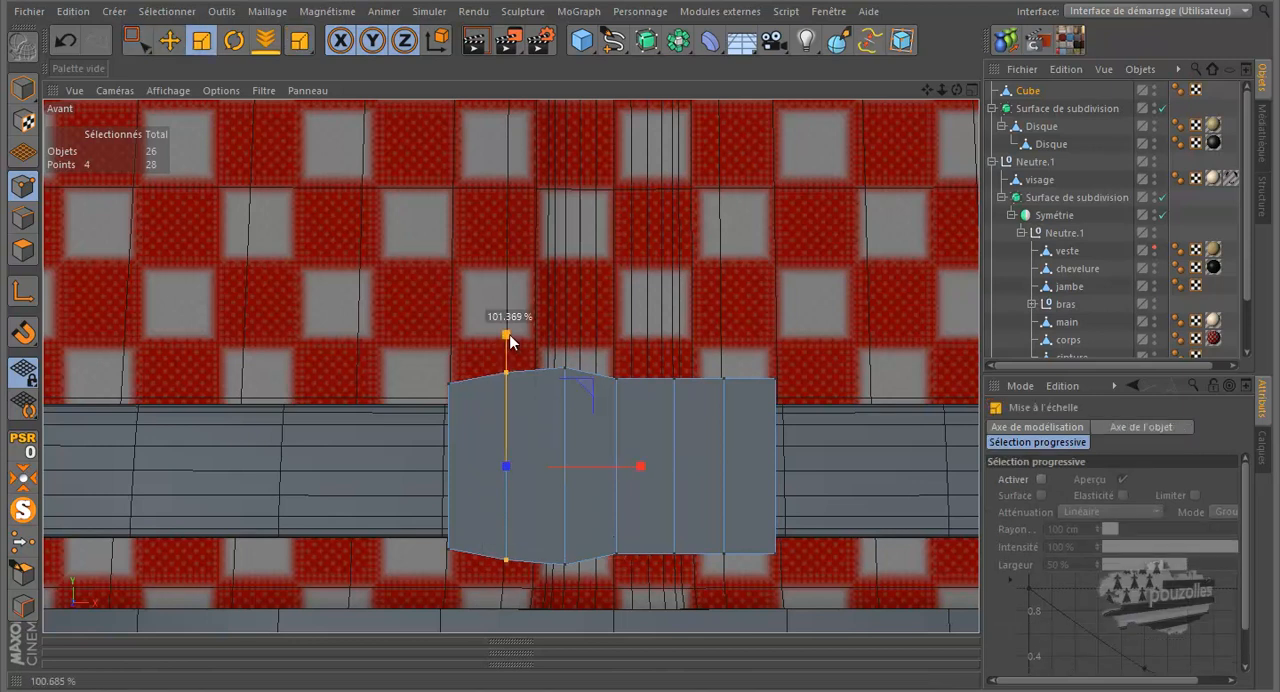
Rectangle-select the buckle's fourth column of points from the left and scale it slightly larger along Y
{"action": "key", "text": "0"}
{"action": "left_click_drag", "start_coordinate": [632, 354], "coordinate": [598, 576]}
{"action": "key", "text": "t"}
{"action": "left_click_drag", "start_coordinate": [616, 335], "coordinate": [616, 327]}
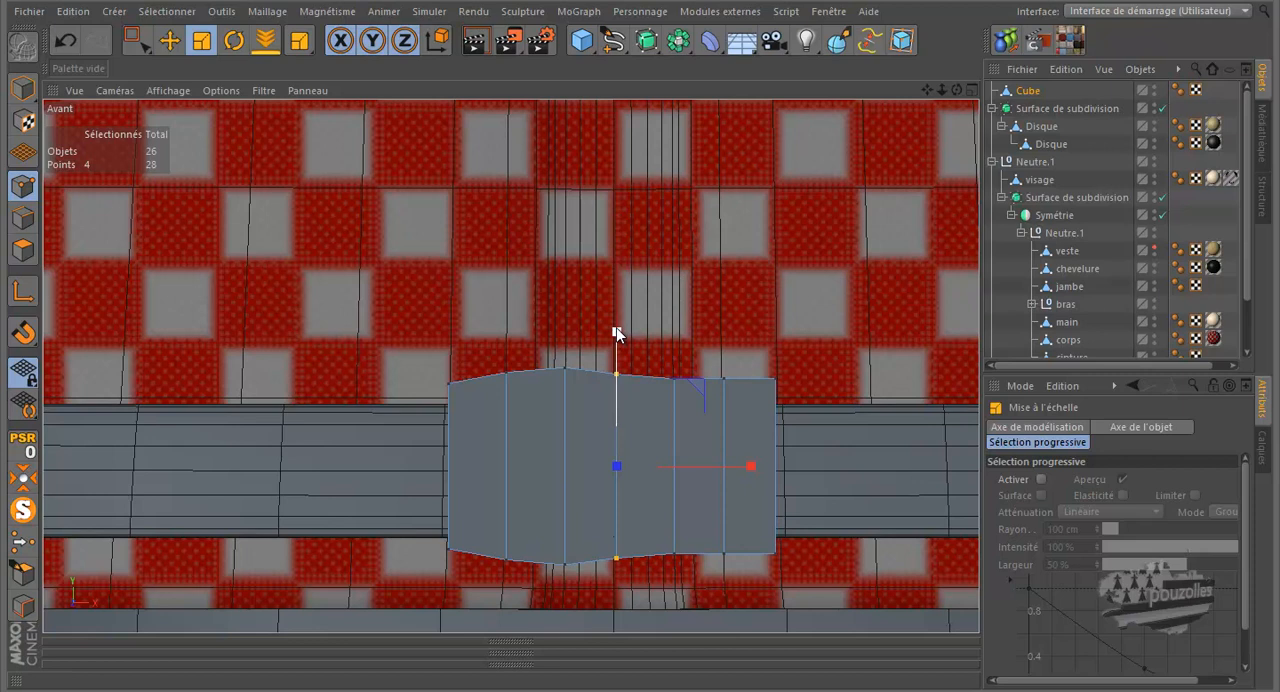
Select the two rightmost columns of points on the buckle and scale them down to about 91% along Y
{"action": "key", "text": "0"}
{"action": "left_click_drag", "start_coordinate": [801, 362], "coordinate": [688, 590]}
{"action": "key", "text": "t"}
{"action": "left_click_drag", "start_coordinate": [748, 335], "coordinate": [749, 346]}
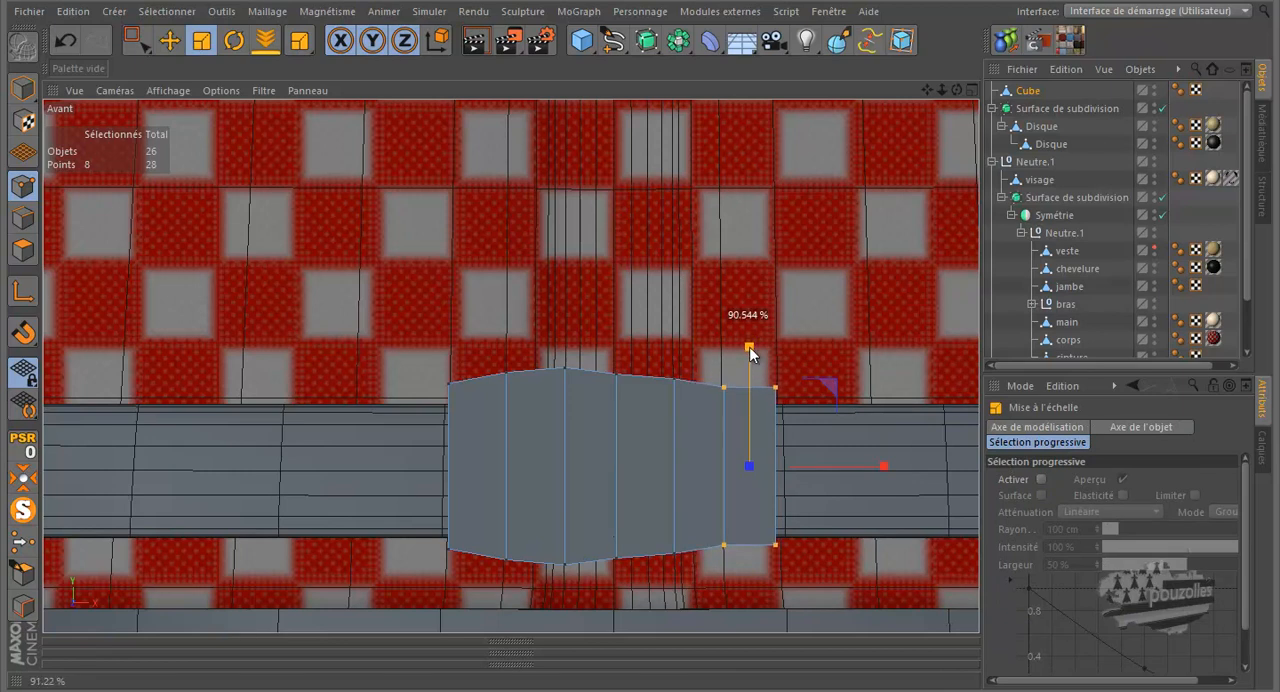
Reselect the buckle's fourth column of points and enlarge it a little more along Y to smooth the curved outline
{"action": "left_click_drag", "start_coordinate": [646, 356], "coordinate": [606, 584]}
{"action": "key", "text": "space"}
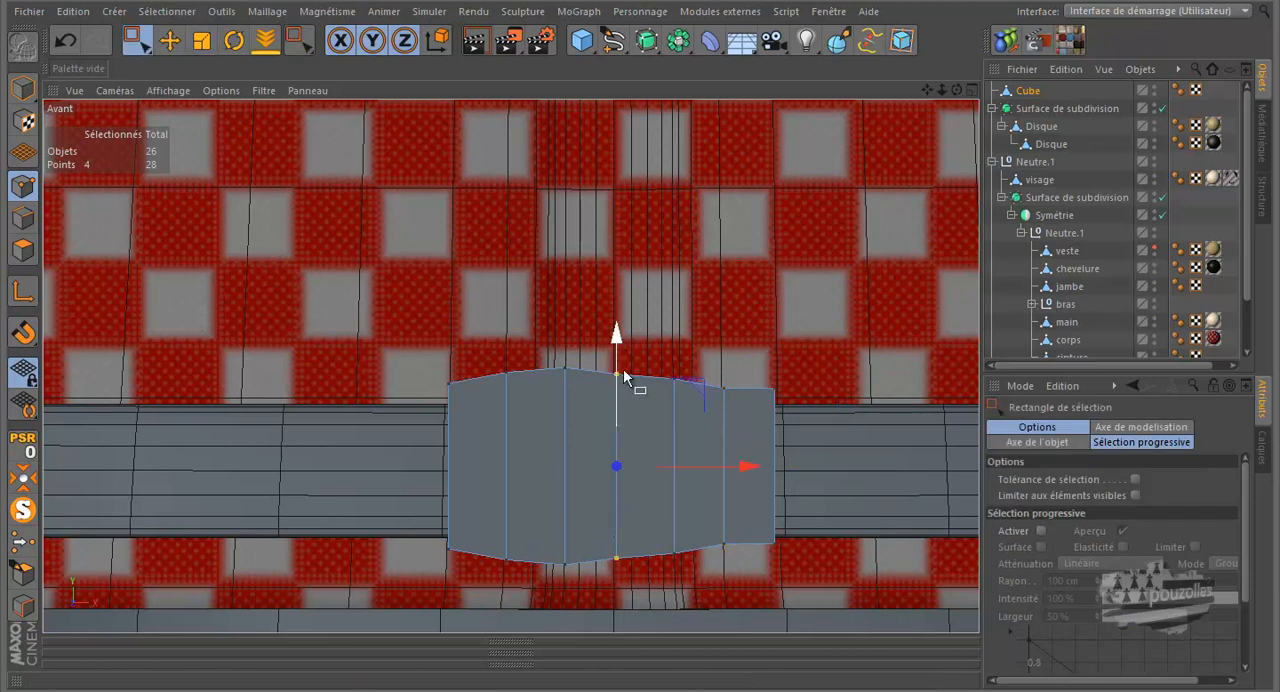
{"action": "key", "text": "space"}
{"action": "left_click_drag", "start_coordinate": [617, 335], "coordinate": [617, 329]}
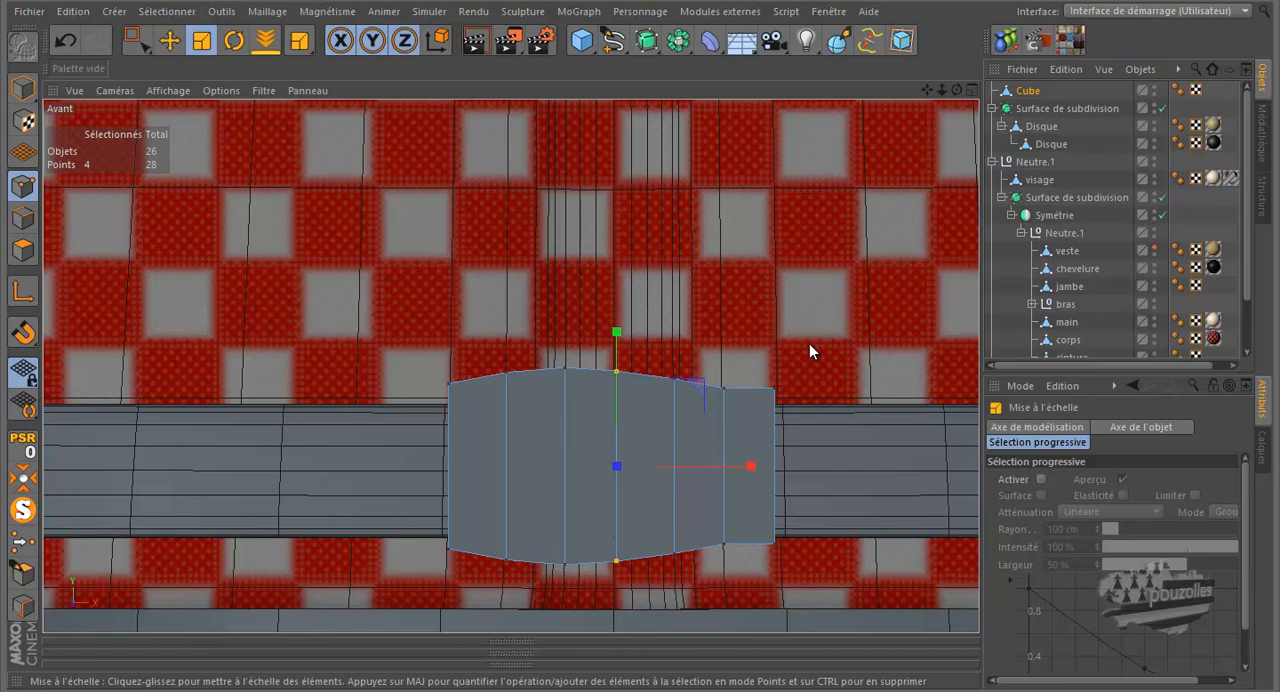
With the Knife in Boucle mode, enable snapping with vertex, edge and midpoint snapping
{"action": "key", "text": "k"}
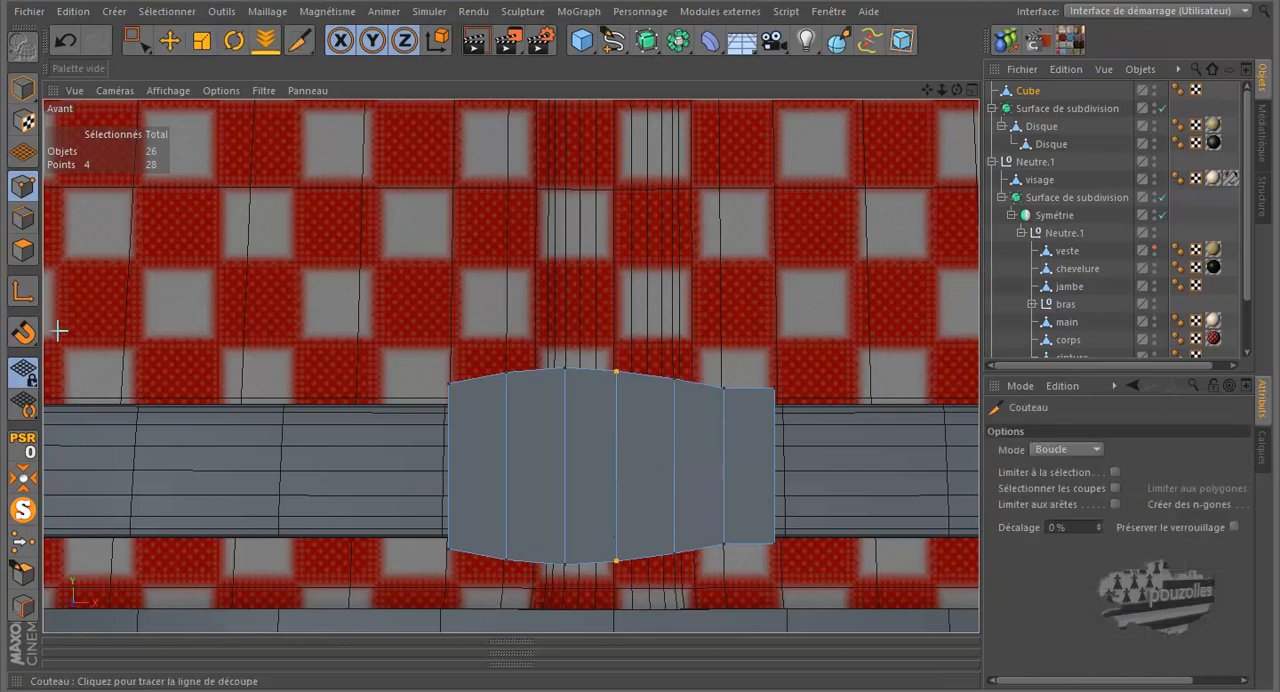
{"action": "left_click_drag", "start_coordinate": [24, 333], "coordinate": [133, 98]}
{"action": "left_click", "coordinate": [132, 110]}
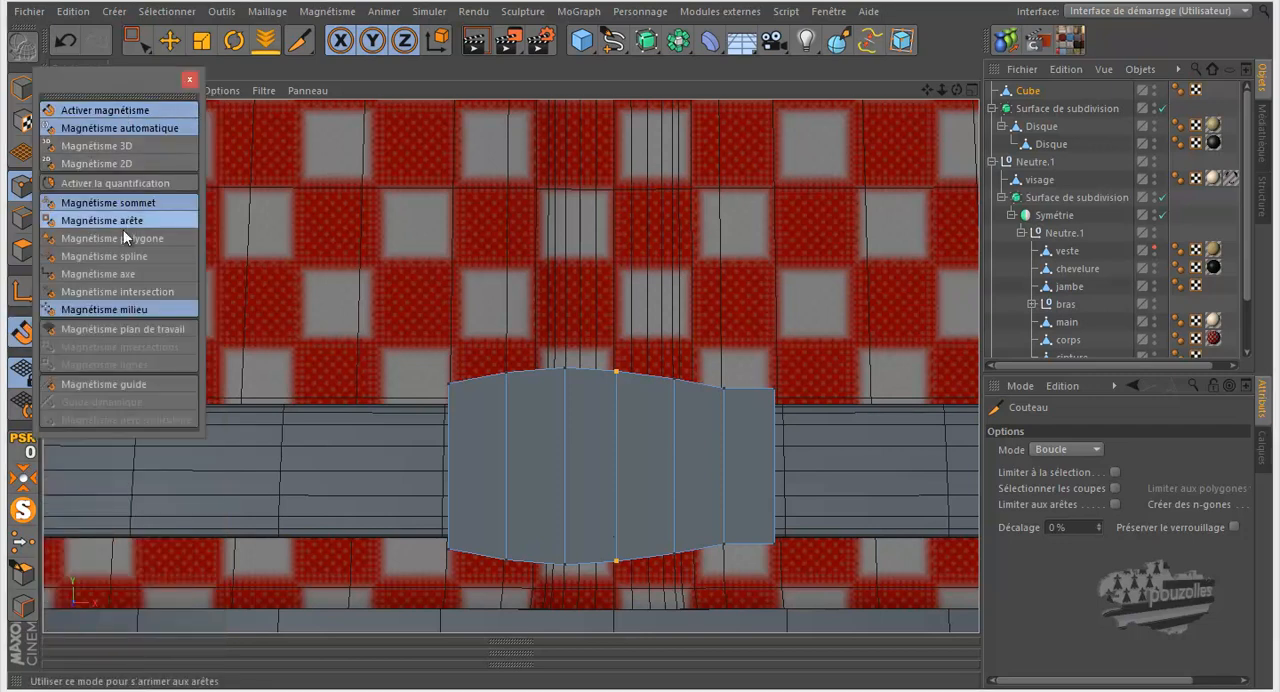
{"action": "left_click", "coordinate": [125, 221]}
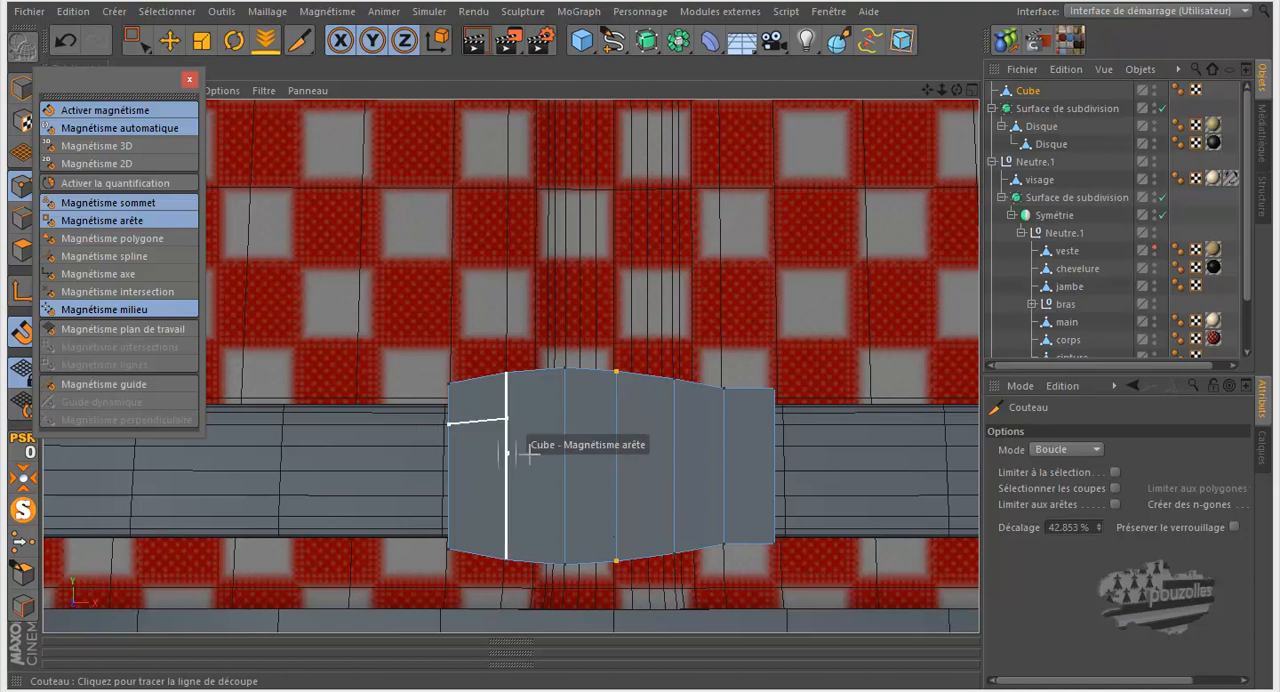
{"action": "middle_click", "coordinate": [300, 420]}
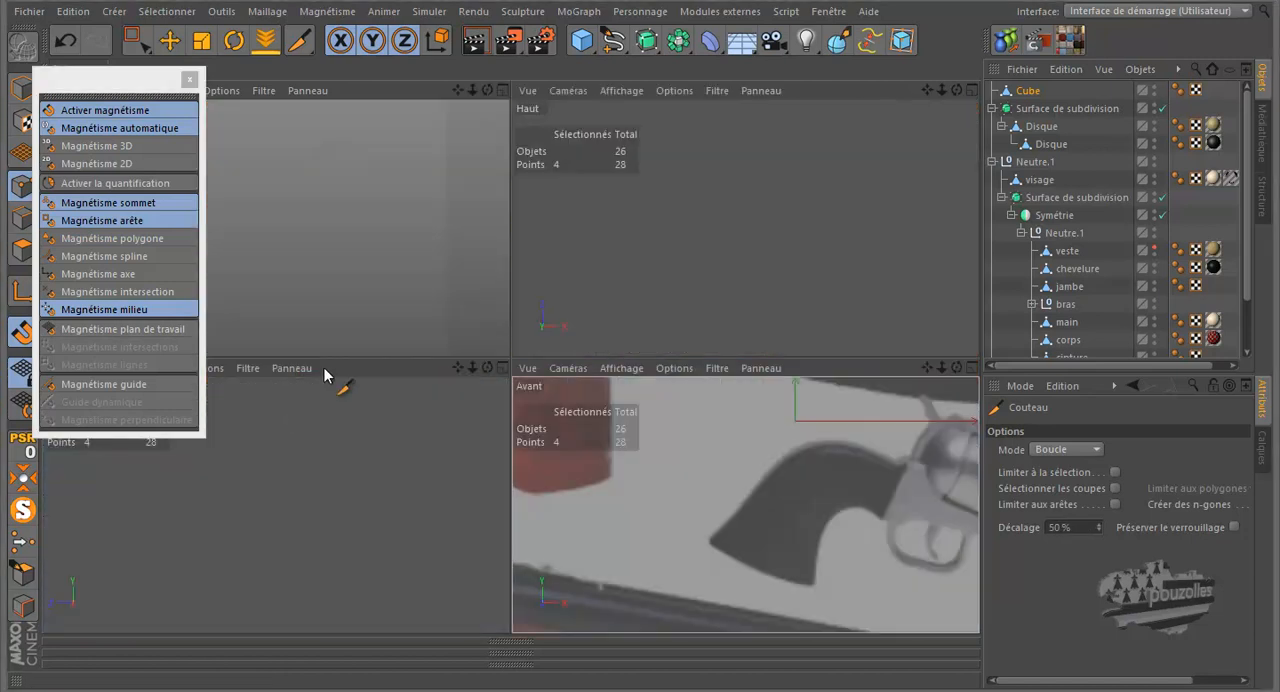
{"action": "left_click", "coordinate": [189, 79]}
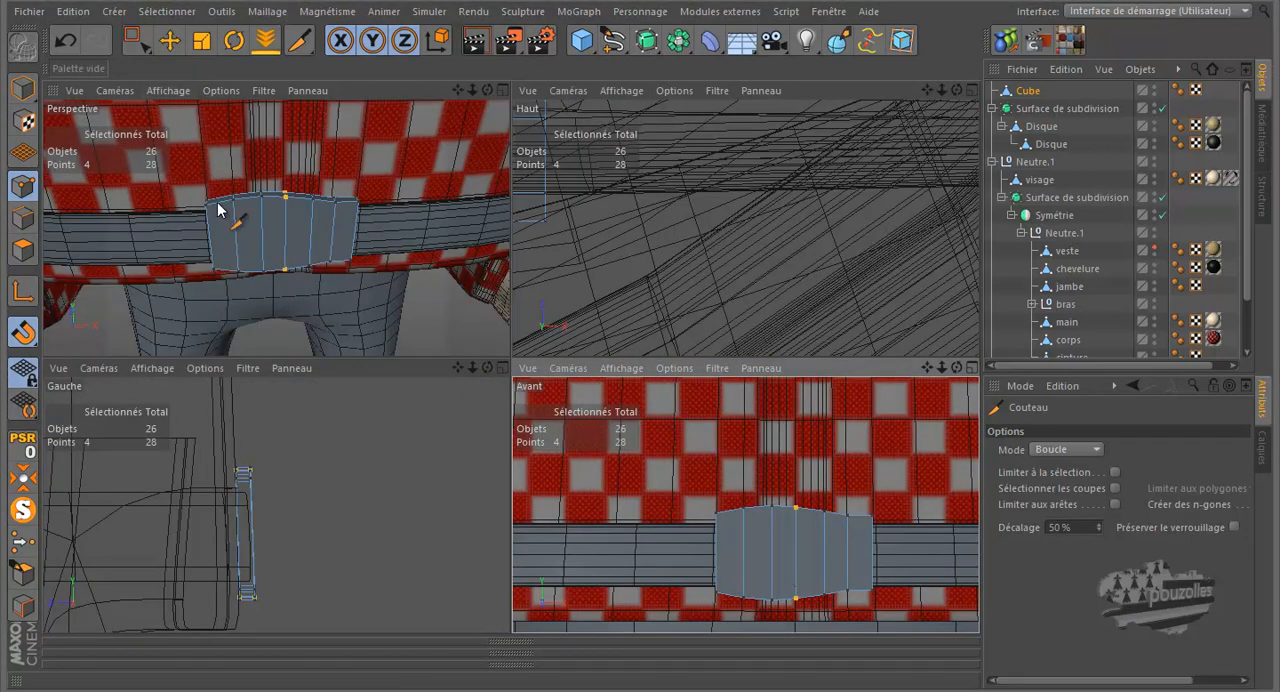
In the left view, cut a horizontal edge loop through the middle of the buckle at 50% and check it in the front view
{"action": "scroll", "coordinate": [263, 566], "scroll_direction": "up", "scroll_amount": 3}
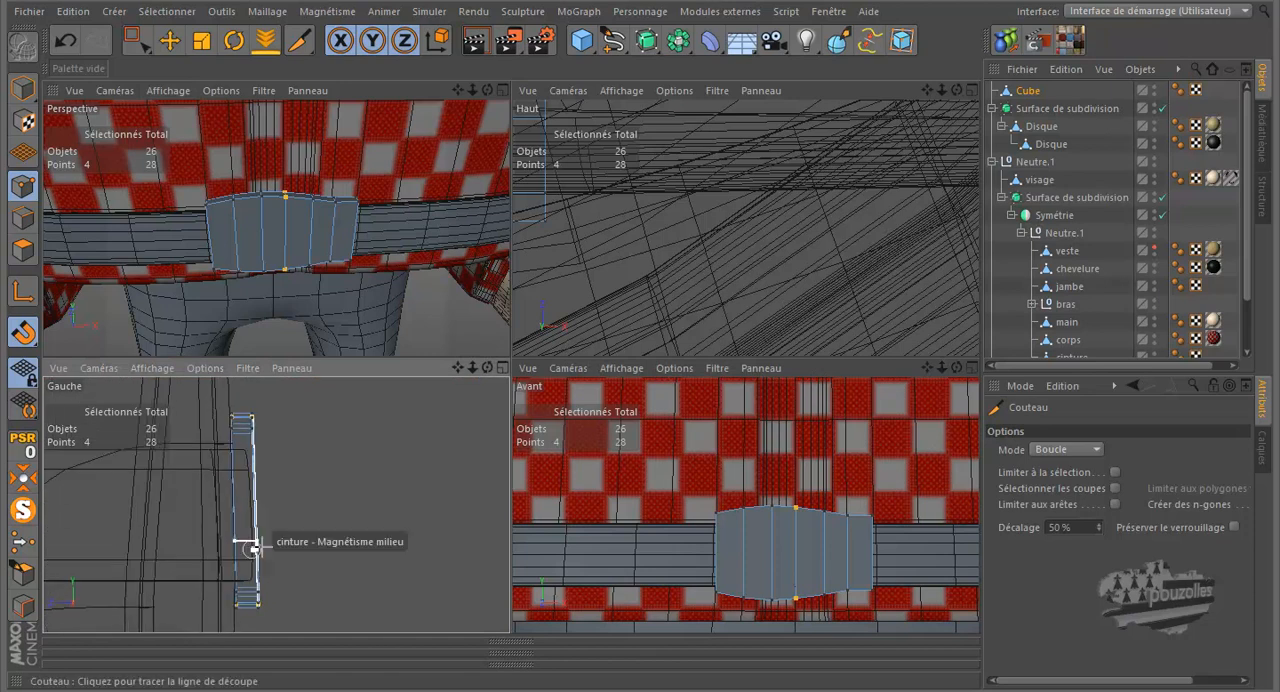
{"action": "middle_click", "coordinate": [277, 523]}
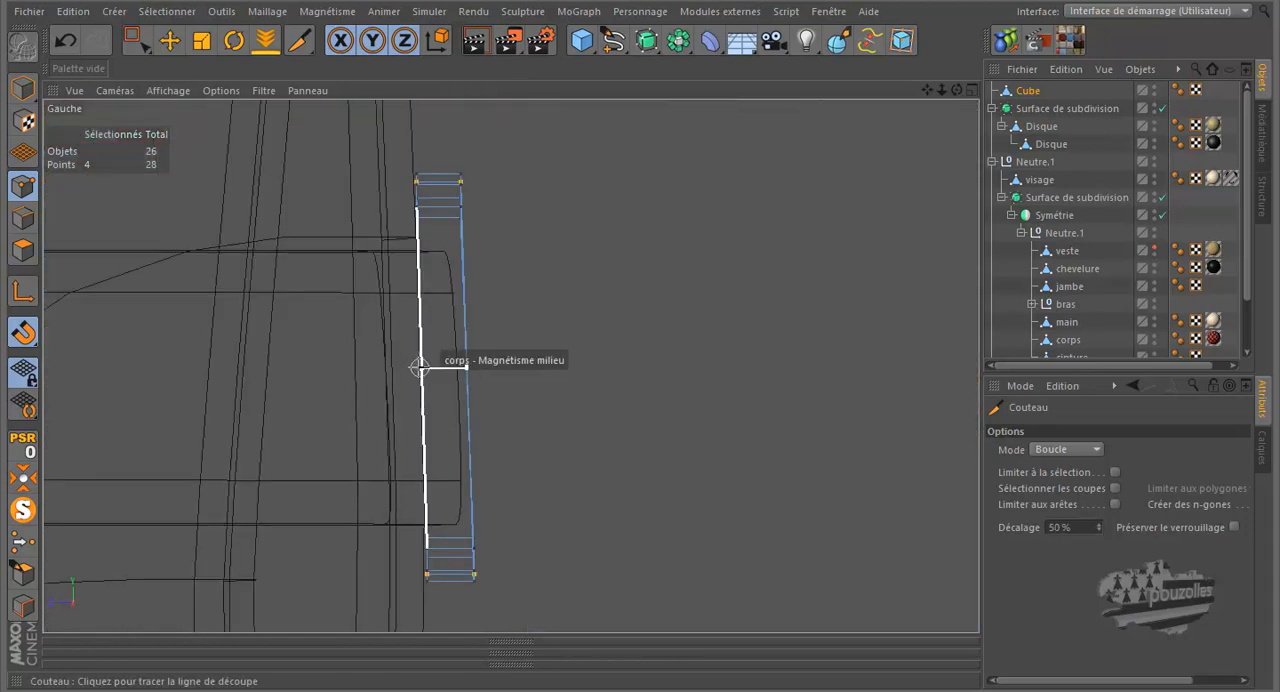
{"action": "left_click", "coordinate": [419, 367]}
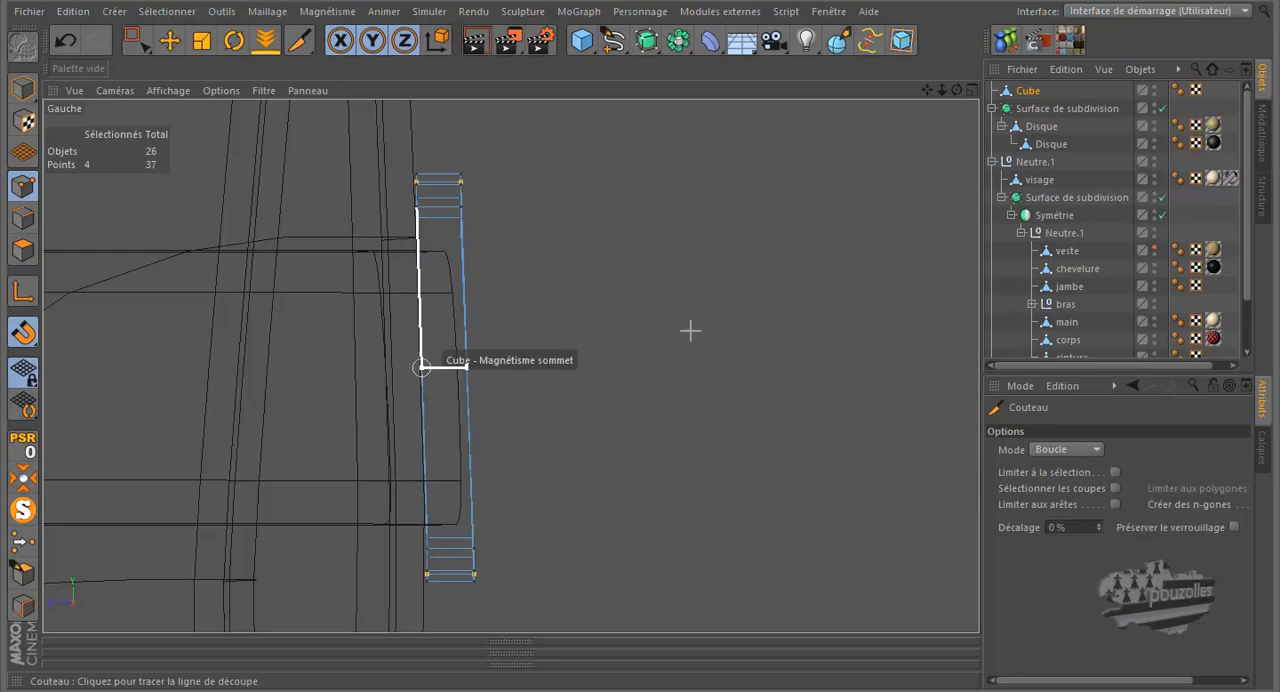
{"action": "middle_click", "coordinate": [588, 366]}
{"action": "middle_click", "coordinate": [607, 478]}
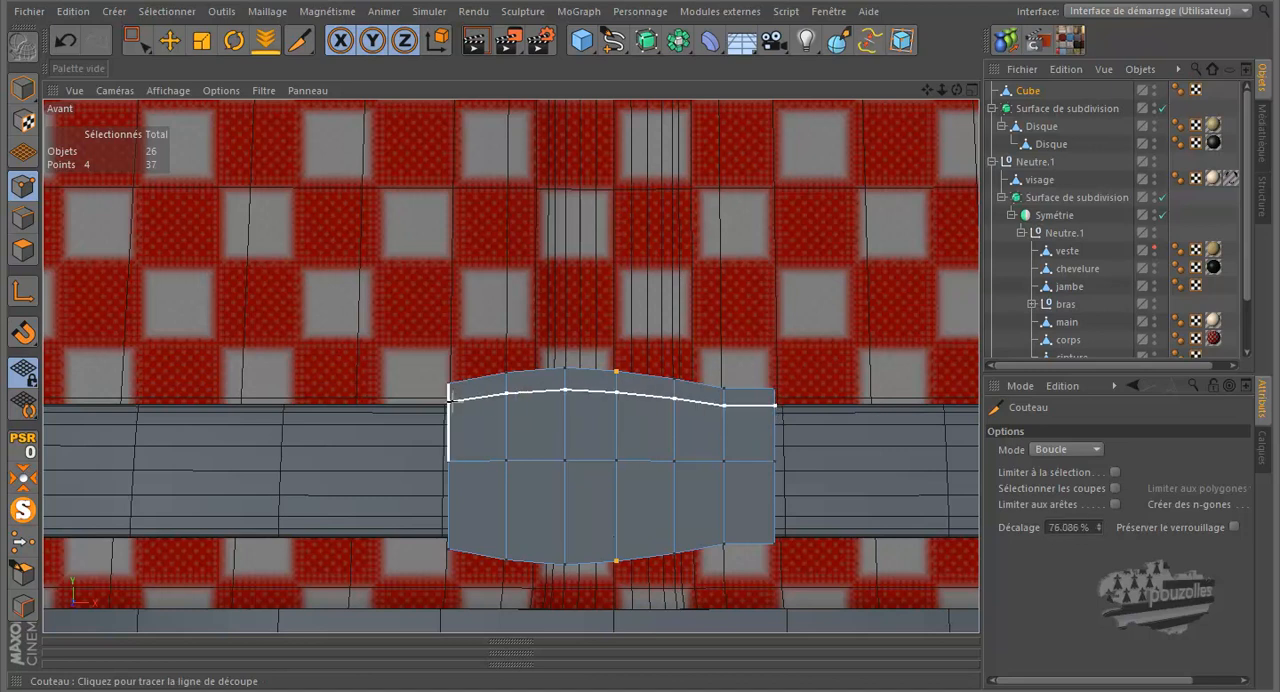
In the perspective view, cut a horizontal edge loop across the upper part of the buckle, level with the belt's top edge
{"action": "middle_click", "coordinate": [351, 393]}
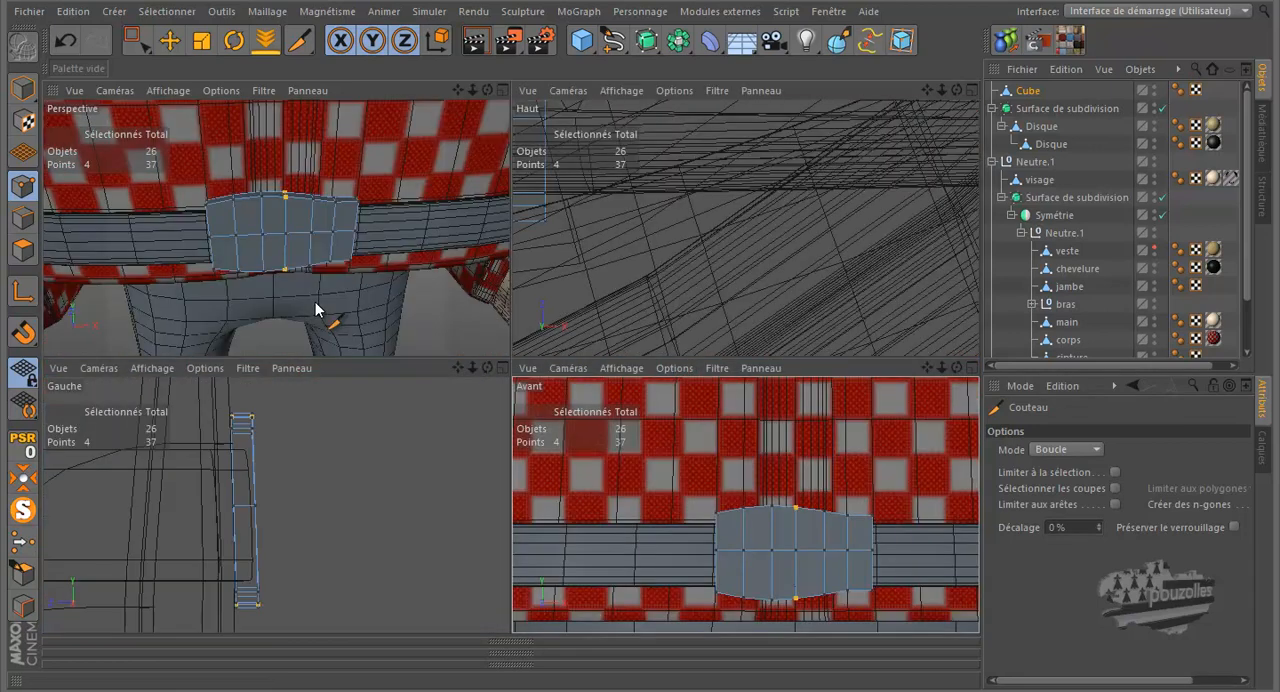
{"action": "middle_click", "coordinate": [320, 309]}
{"action": "left_click_drag", "start_coordinate": [957, 90], "coordinate": [646, 317]}
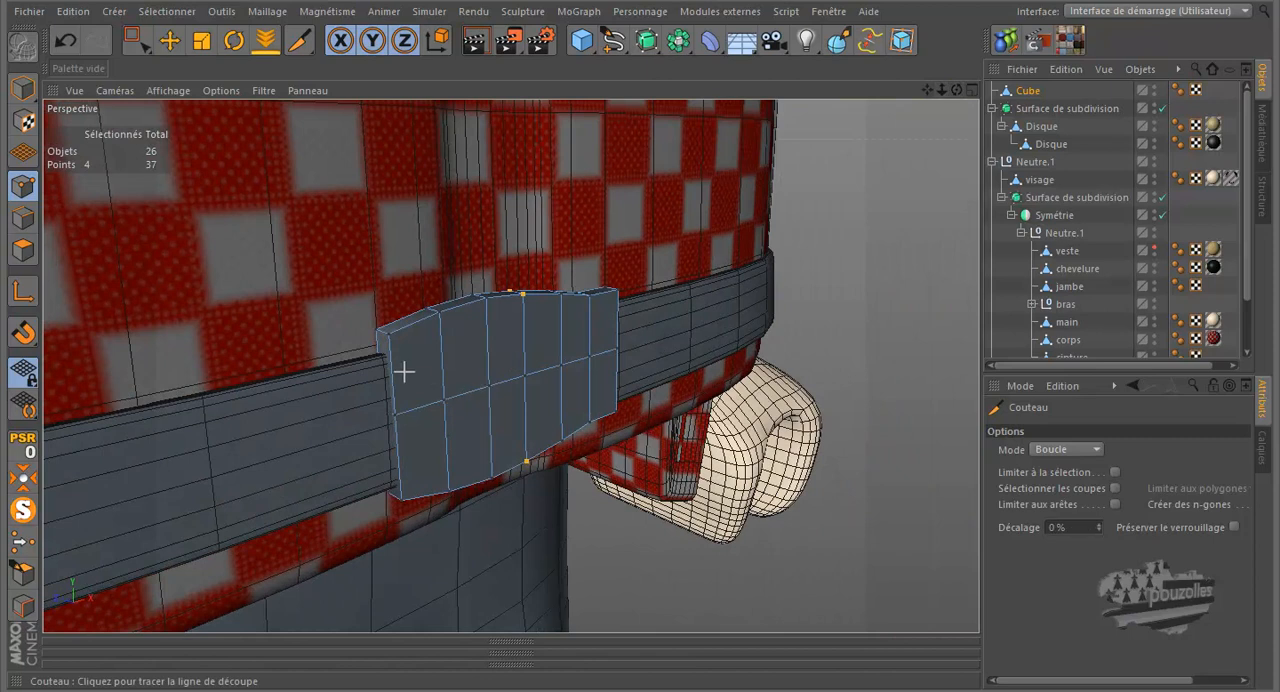
{"action": "scroll", "coordinate": [392, 366], "scroll_direction": "up", "scroll_amount": 3}
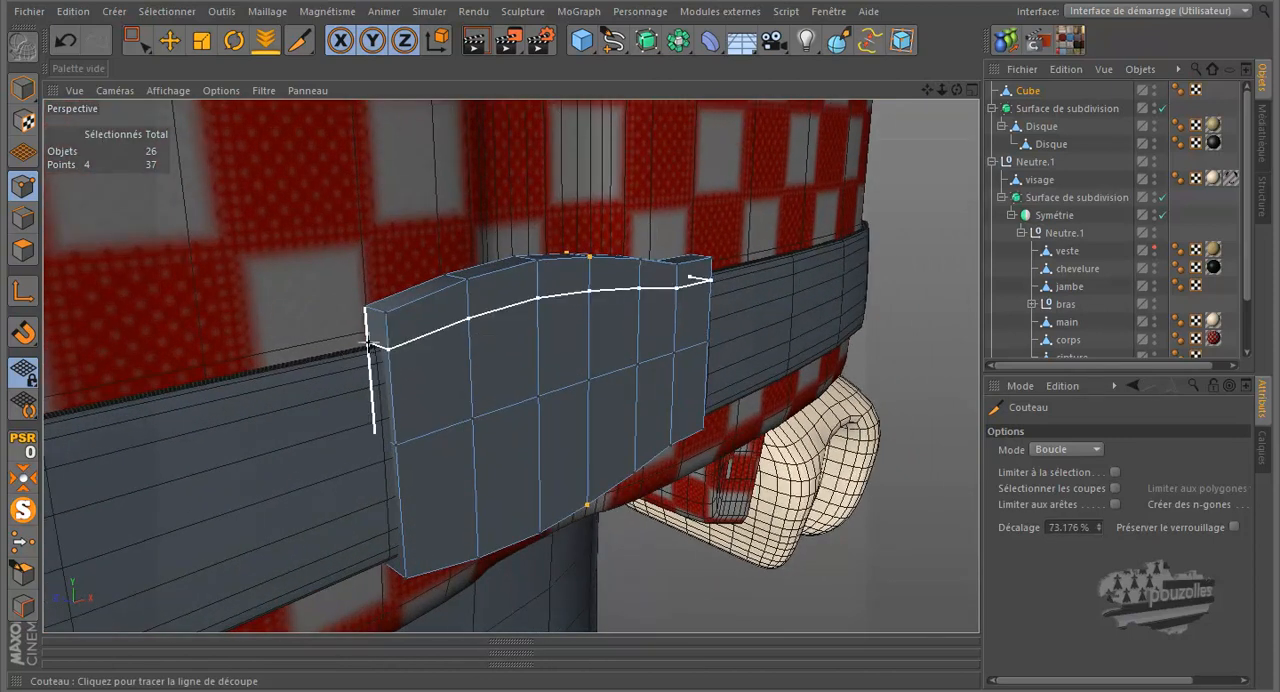
{"action": "scroll", "coordinate": [354, 376], "scroll_direction": "up", "scroll_amount": 5}
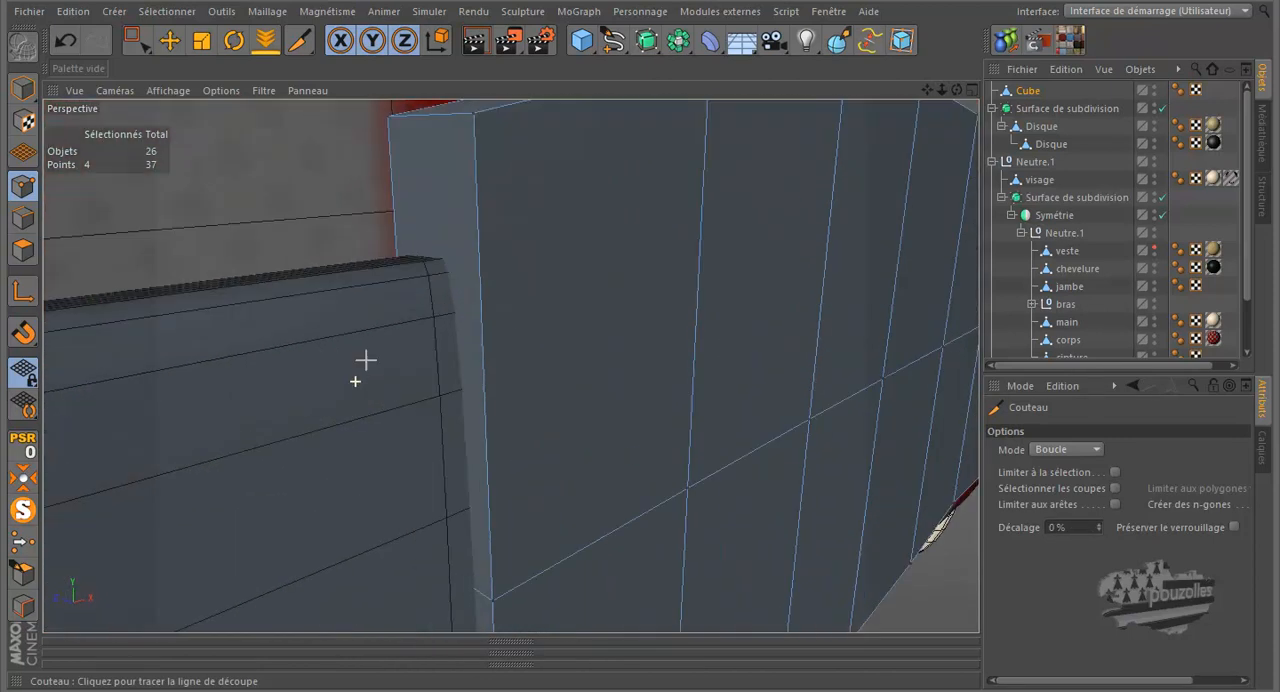
{"action": "left_click", "coordinate": [398, 250]}
Cut a horizontal edge loop across the lower part of the buckle, level with the belt's bottom edge
{"action": "scroll", "coordinate": [494, 229], "scroll_direction": "down", "scroll_amount": 4}
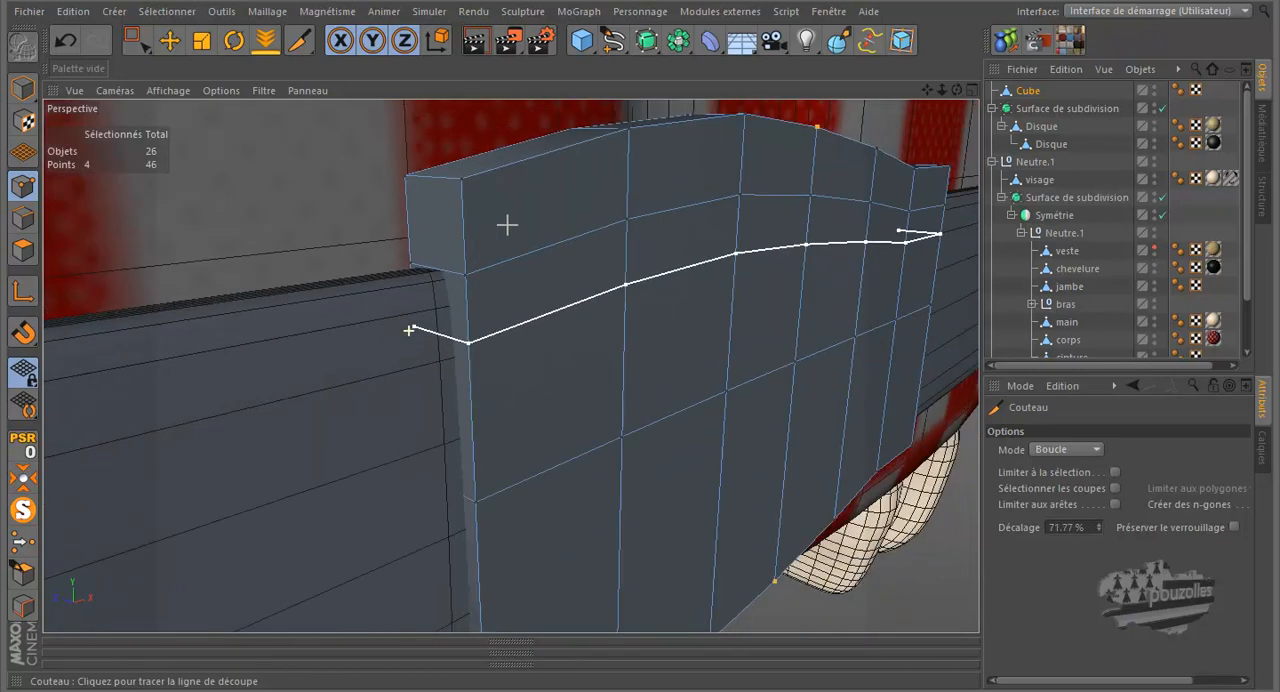
{"action": "left_click_drag", "start_coordinate": [568, 206], "coordinate": [637, 294], "text": "alt"}
{"action": "right_click_drag", "start_coordinate": [513, 531], "coordinate": [563, 477], "text": "alt"}
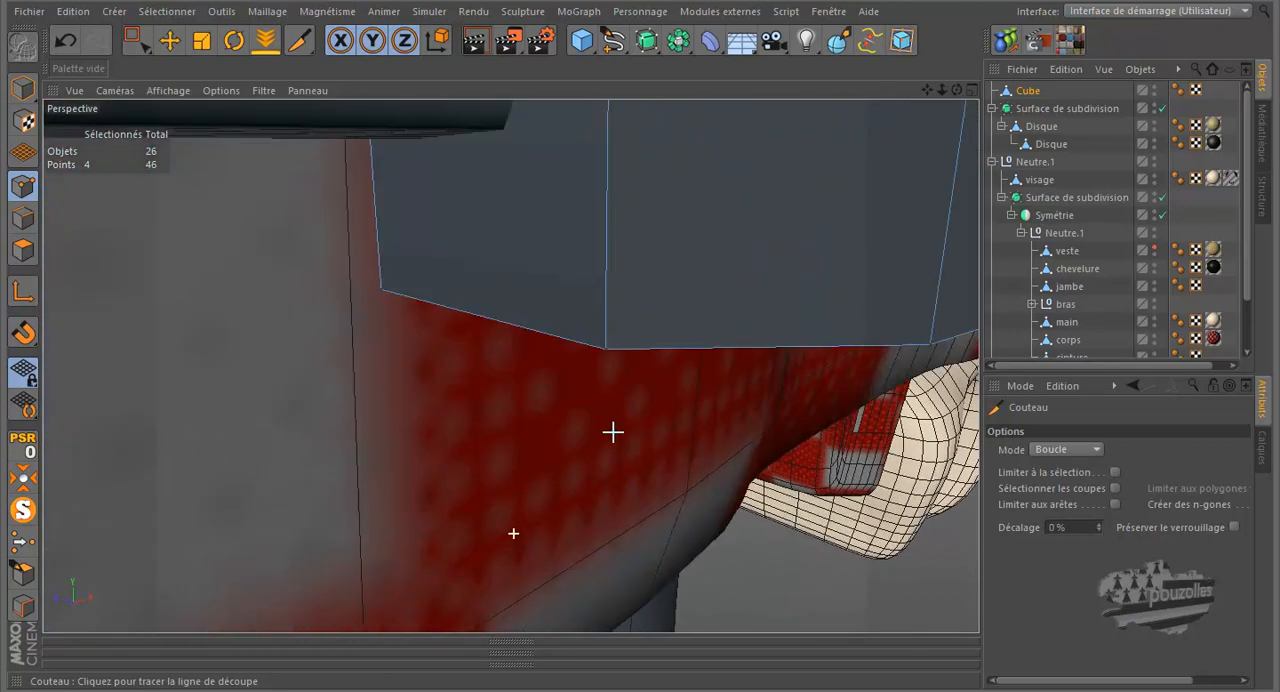
{"action": "left_click_drag", "start_coordinate": [957, 88], "coordinate": [638, 319]}
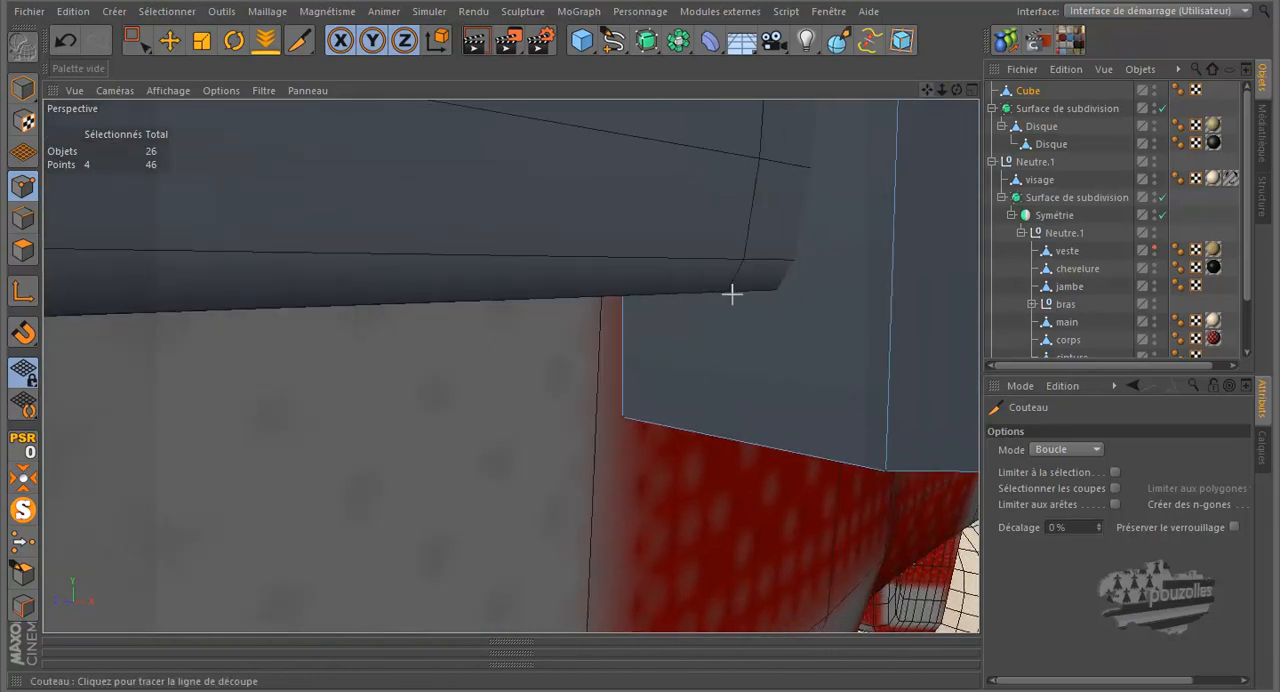
{"action": "left_click", "coordinate": [622, 292]}
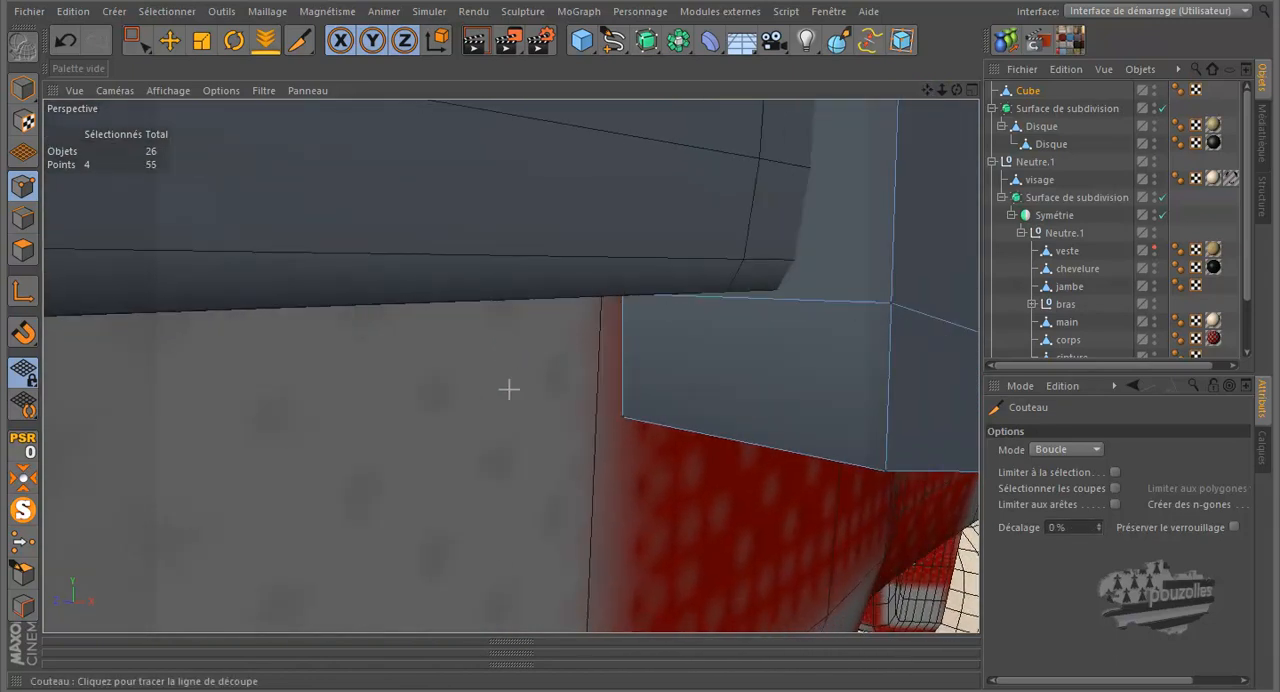
Rectangle-select the middle front point in the buckle's second column from the left and shift it slightly along X toward the left end
{"action": "scroll", "coordinate": [397, 414], "scroll_direction": "down", "scroll_amount": 6}
{"action": "scroll", "coordinate": [390, 417], "scroll_direction": "down", "scroll_amount": 2}
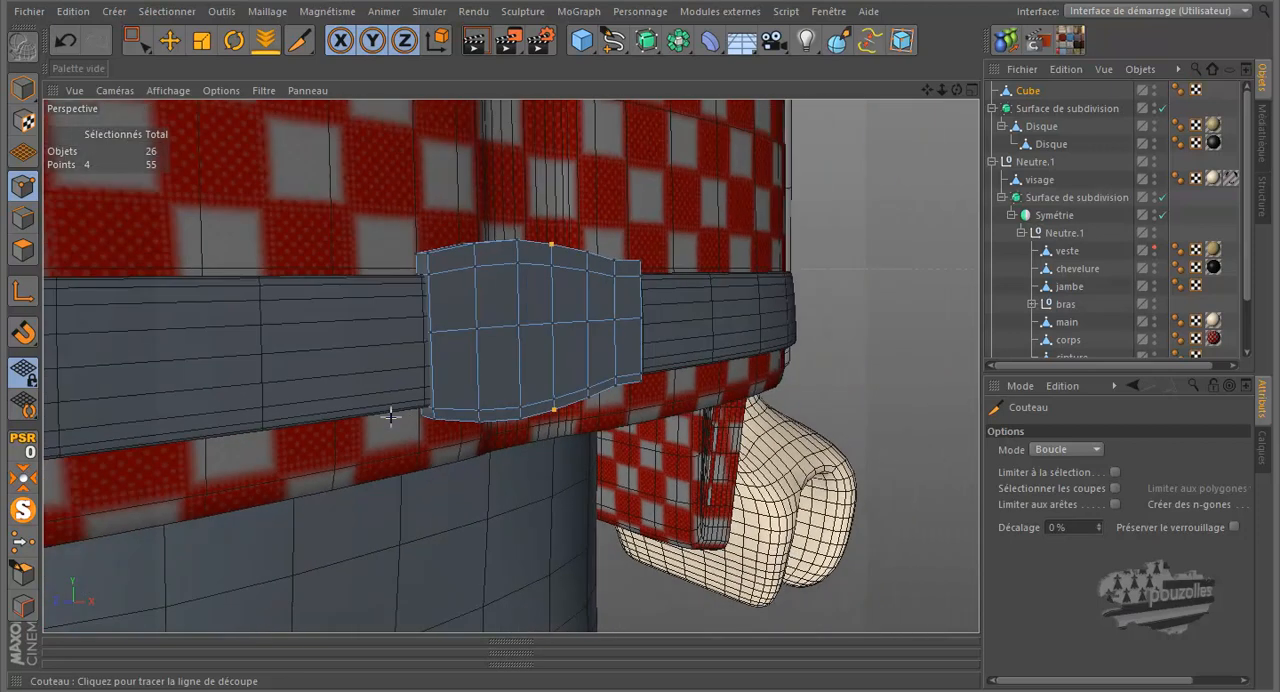
{"action": "left_click_drag", "start_coordinate": [956, 88], "coordinate": [634, 324]}
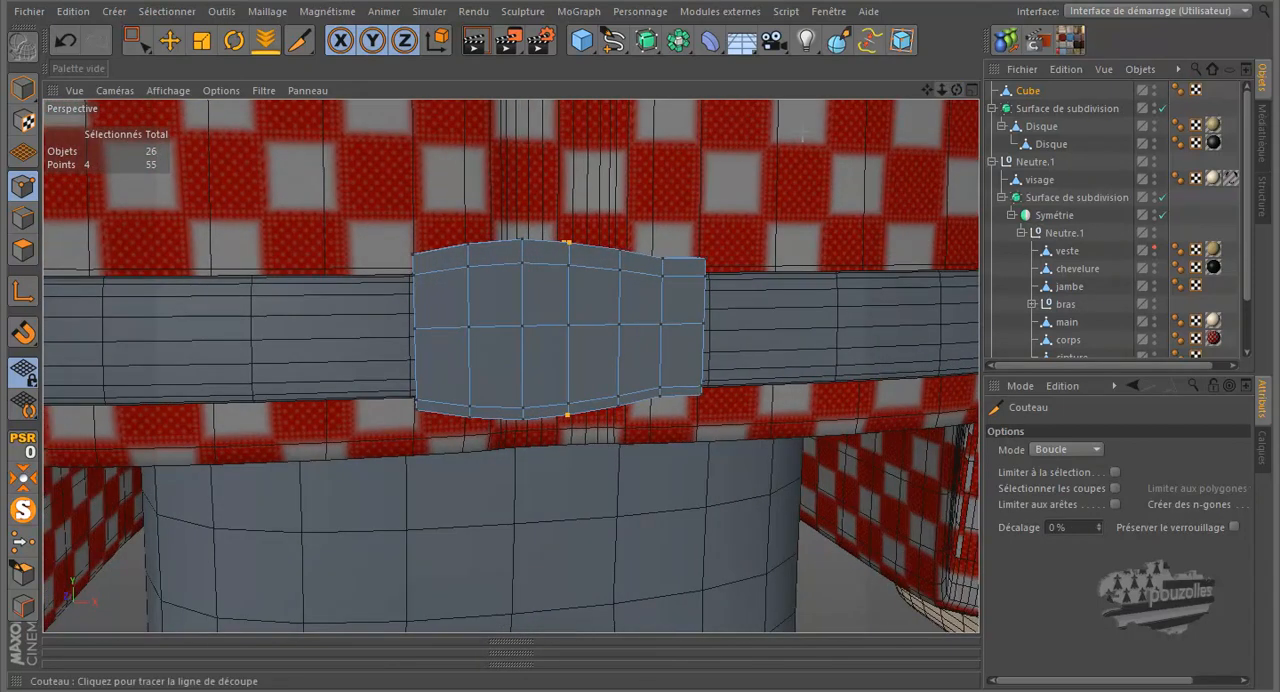
{"action": "left_click", "coordinate": [138, 43]}
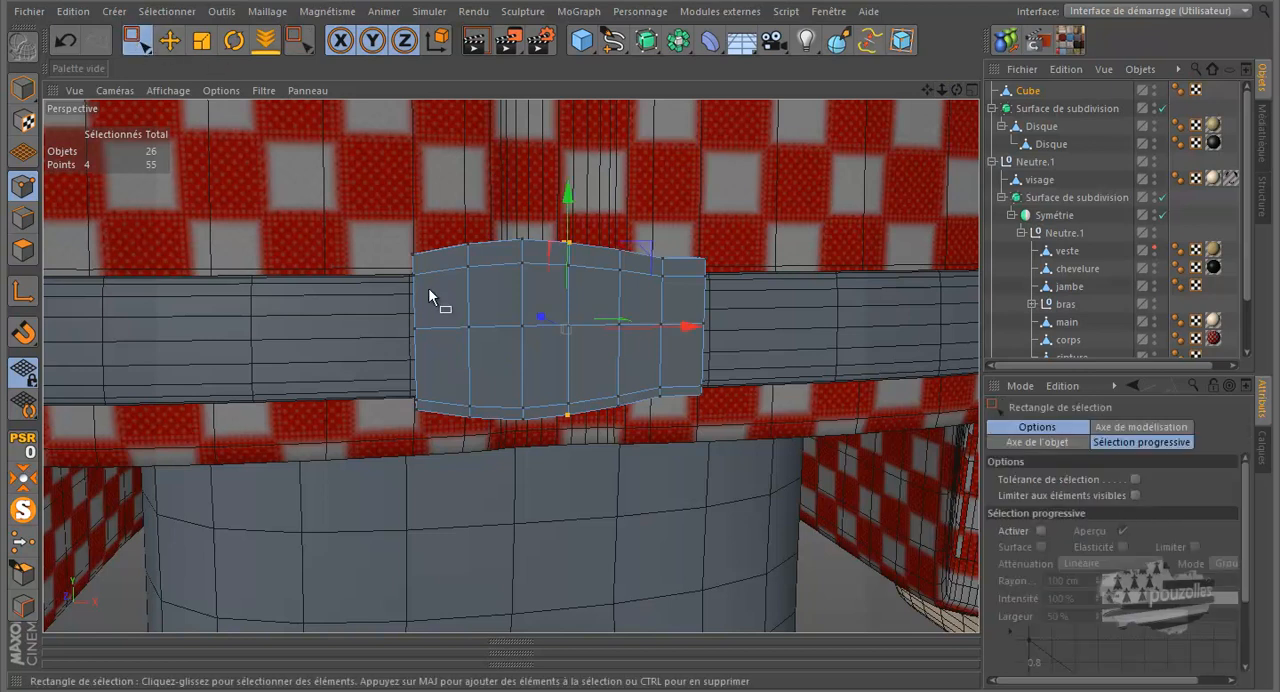
{"action": "left_click_drag", "start_coordinate": [480, 313], "coordinate": [452, 350]}
{"action": "left_click_drag", "start_coordinate": [546, 326], "coordinate": [552, 325]}
Move the second column's upper and lower inner points slightly right along X, and its middle point further left
{"action": "left_click_drag", "start_coordinate": [494, 254], "coordinate": [465, 274]}
{"action": "left_click_drag", "start_coordinate": [482, 390], "coordinate": [463, 407]}
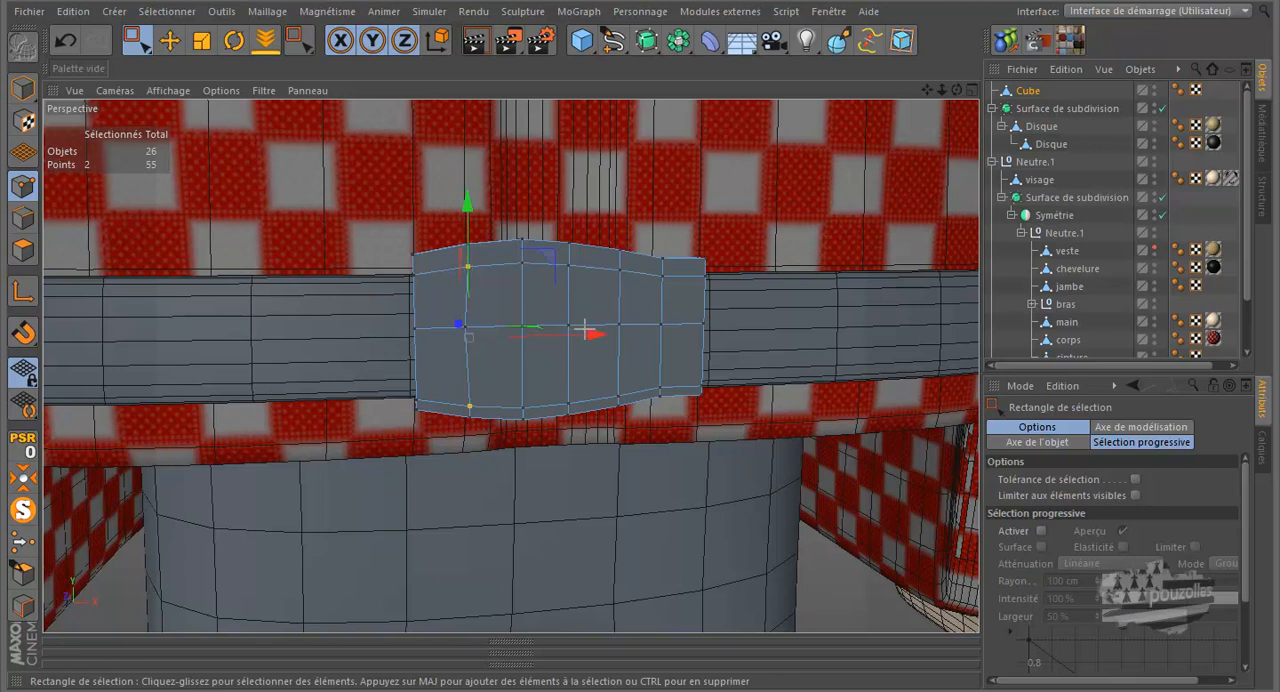
{"action": "left_click", "coordinate": [546, 313]}
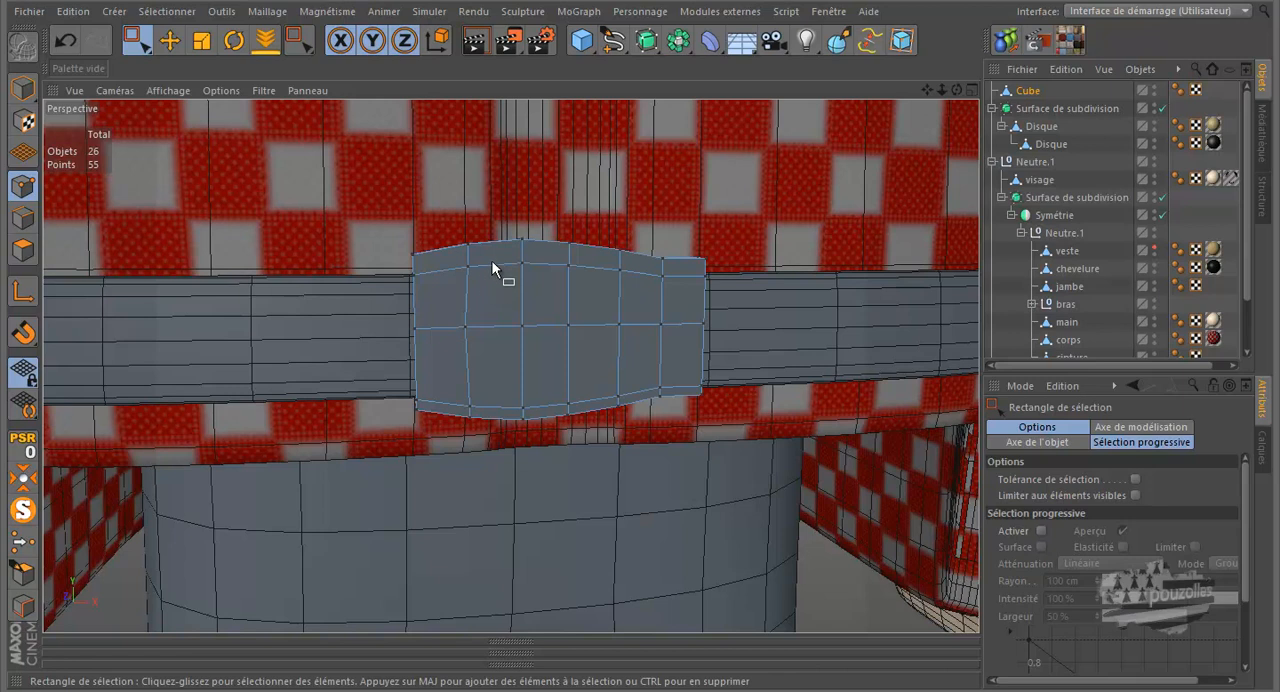
{"action": "left_click_drag", "start_coordinate": [452, 258], "coordinate": [478, 278]}
{"action": "left_click_drag", "start_coordinate": [481, 386], "coordinate": [452, 419], "text": "shift"}
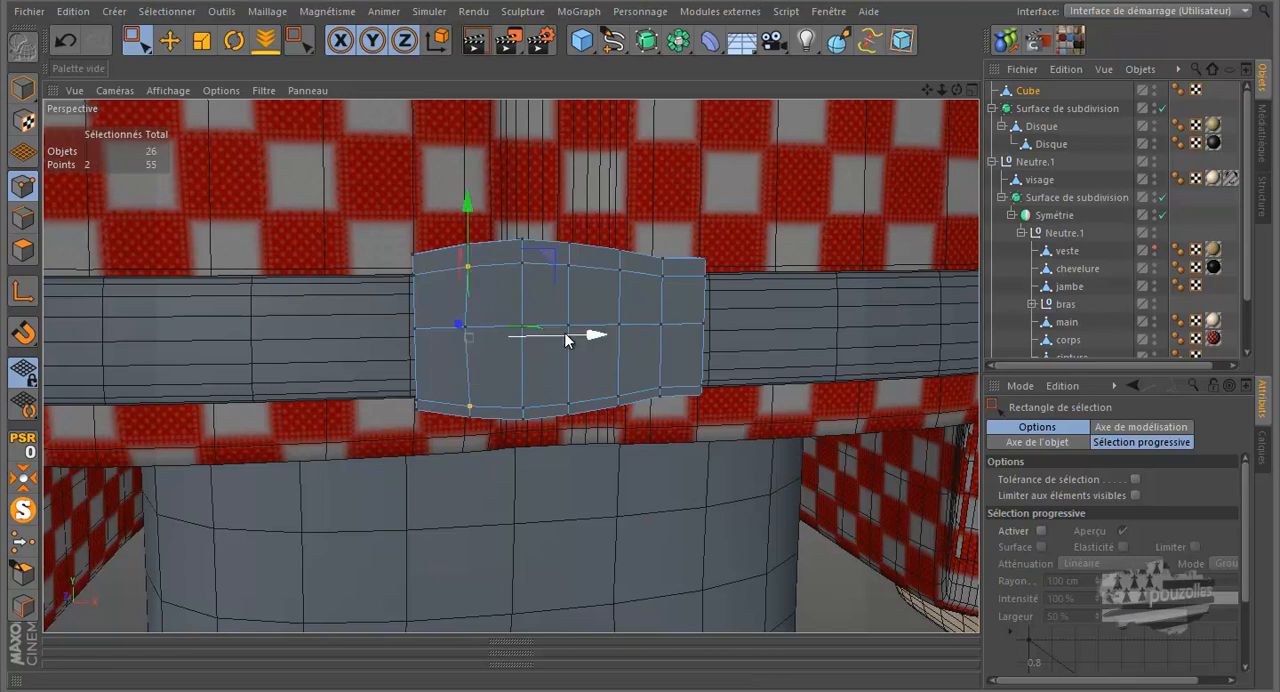
{"action": "left_click_drag", "start_coordinate": [565, 333], "coordinate": [569, 334]}
{"action": "left_click_drag", "start_coordinate": [493, 301], "coordinate": [449, 336]}
{"action": "left_click_drag", "start_coordinate": [542, 326], "coordinate": [535, 326]}
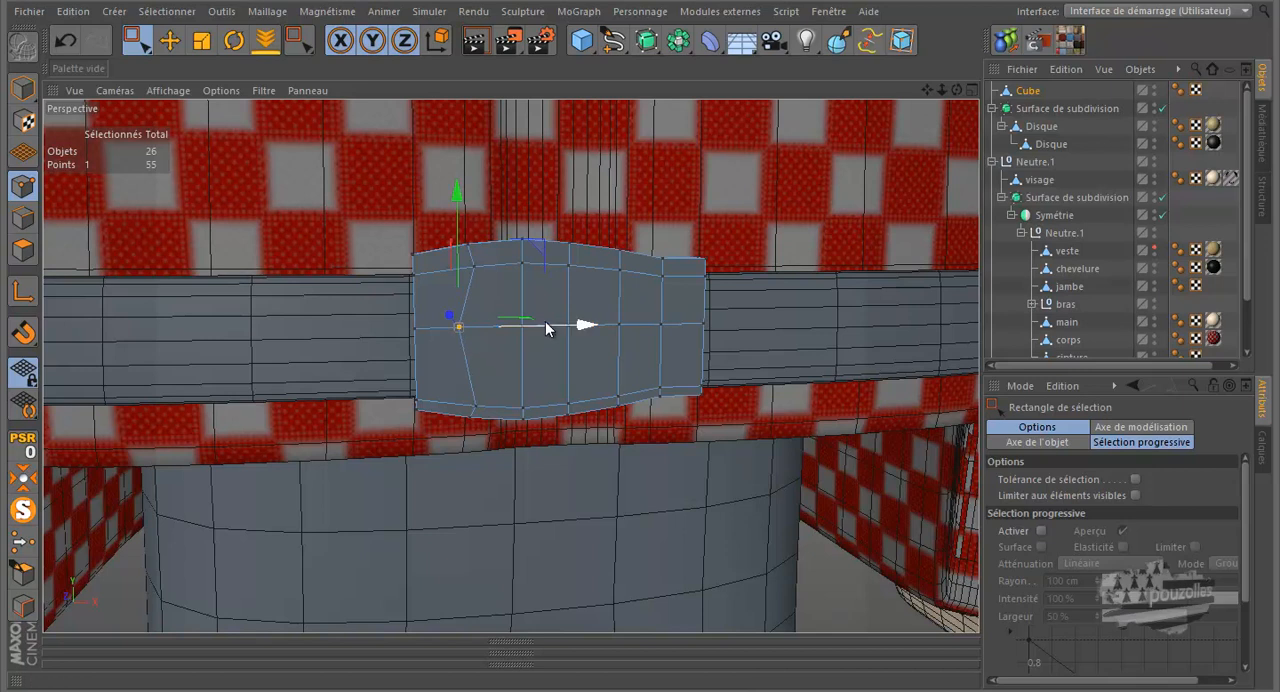
In polygon mode, select the eight central front polygons of the buckle and delete them to open the frame
{"action": "left_click", "coordinate": [24, 250]}
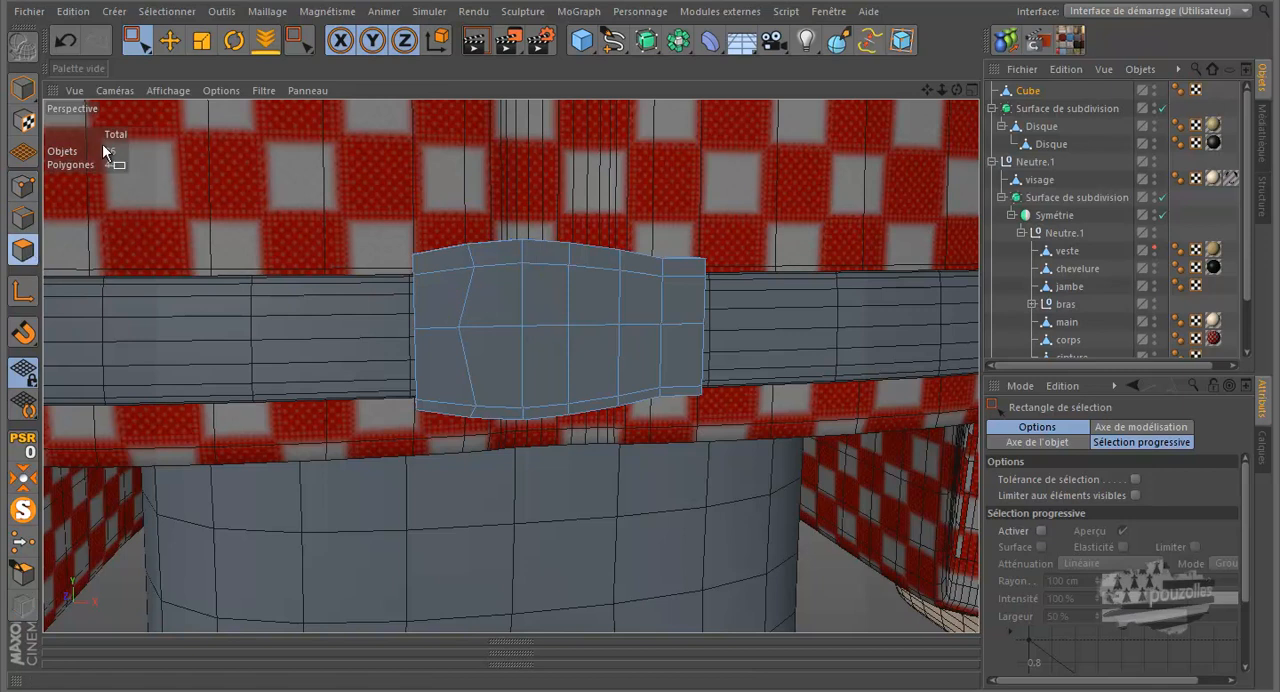
{"action": "left_click", "coordinate": [170, 41]}
{"action": "left_click", "coordinate": [498, 300]}
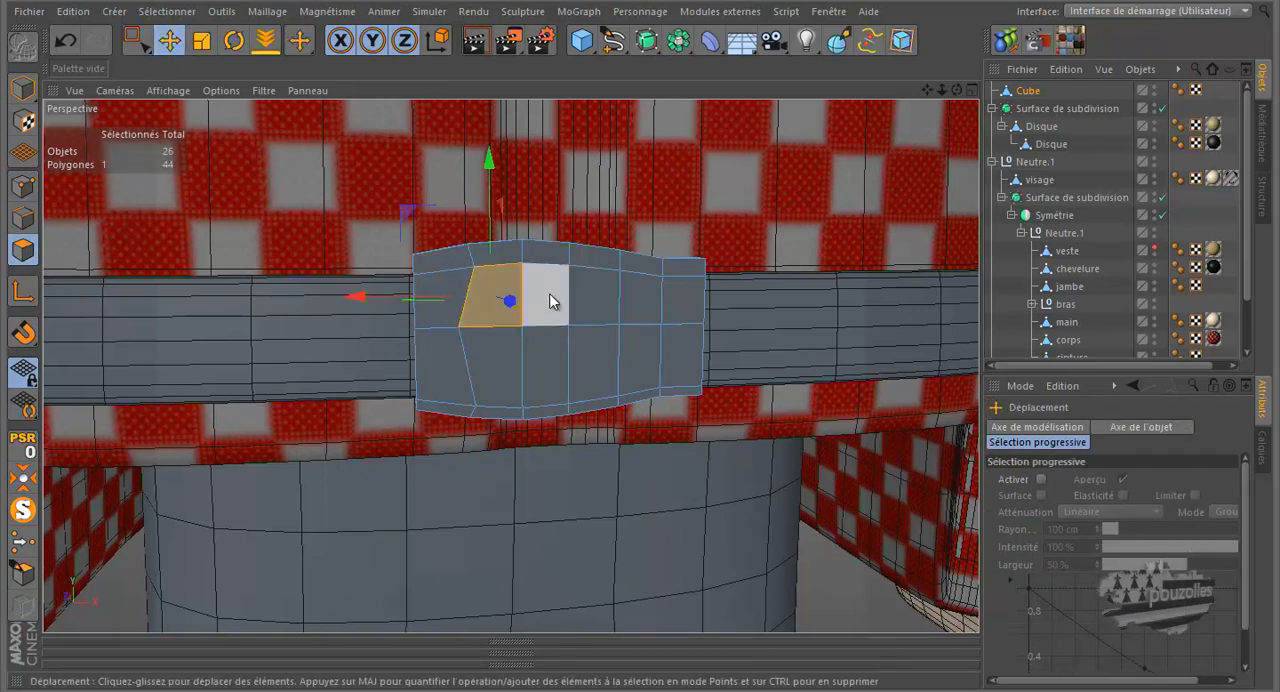
{"action": "left_click", "coordinate": [549, 293], "text": "shift"}
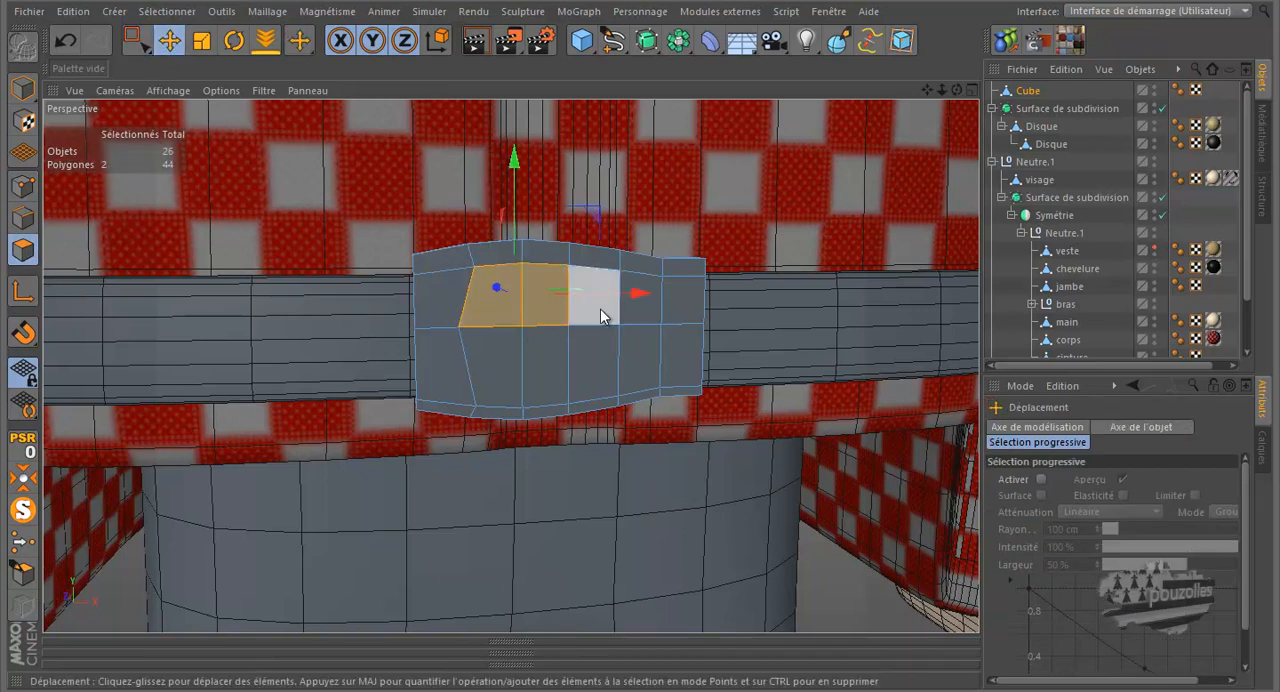
{"action": "left_click", "coordinate": [608, 314], "text": "shift"}
{"action": "left_click", "coordinate": [637, 313], "text": "shift"}
{"action": "left_click", "coordinate": [632, 357], "text": "shift"}
{"action": "left_click", "coordinate": [605, 358], "text": "shift"}
{"action": "left_click", "coordinate": [551, 360], "text": "shift"}
{"action": "left_click", "coordinate": [508, 364], "text": "shift"}
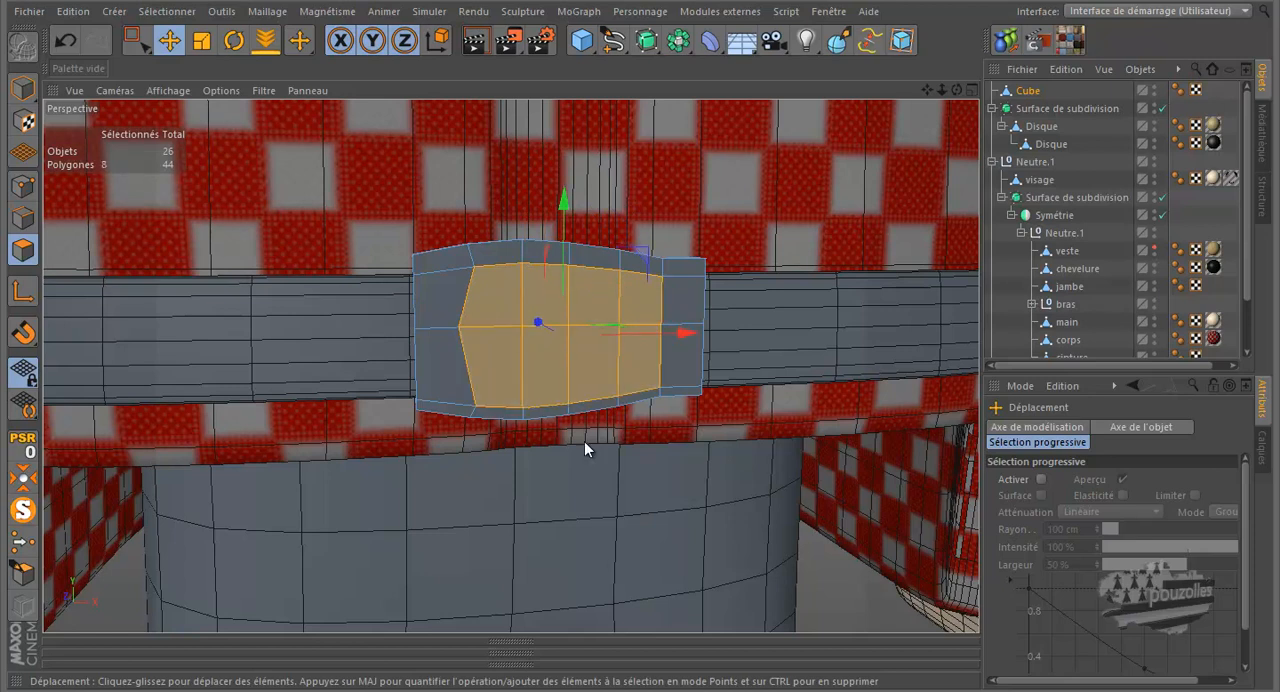
{"action": "key", "text": "Delete"}
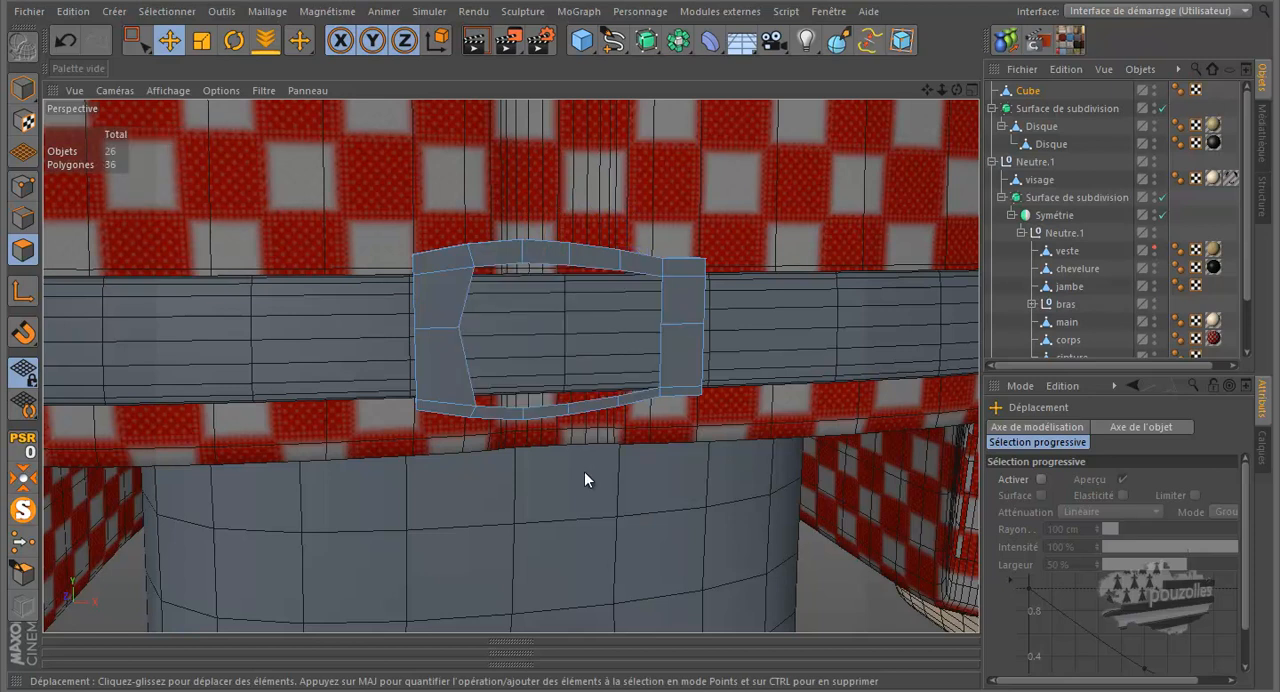
Cut two horizontal edge loops across the buckle's left side with the Knife, one above and one below its middle edge
{"action": "key", "text": "k"}
{"action": "left_click", "coordinate": [472, 291]}
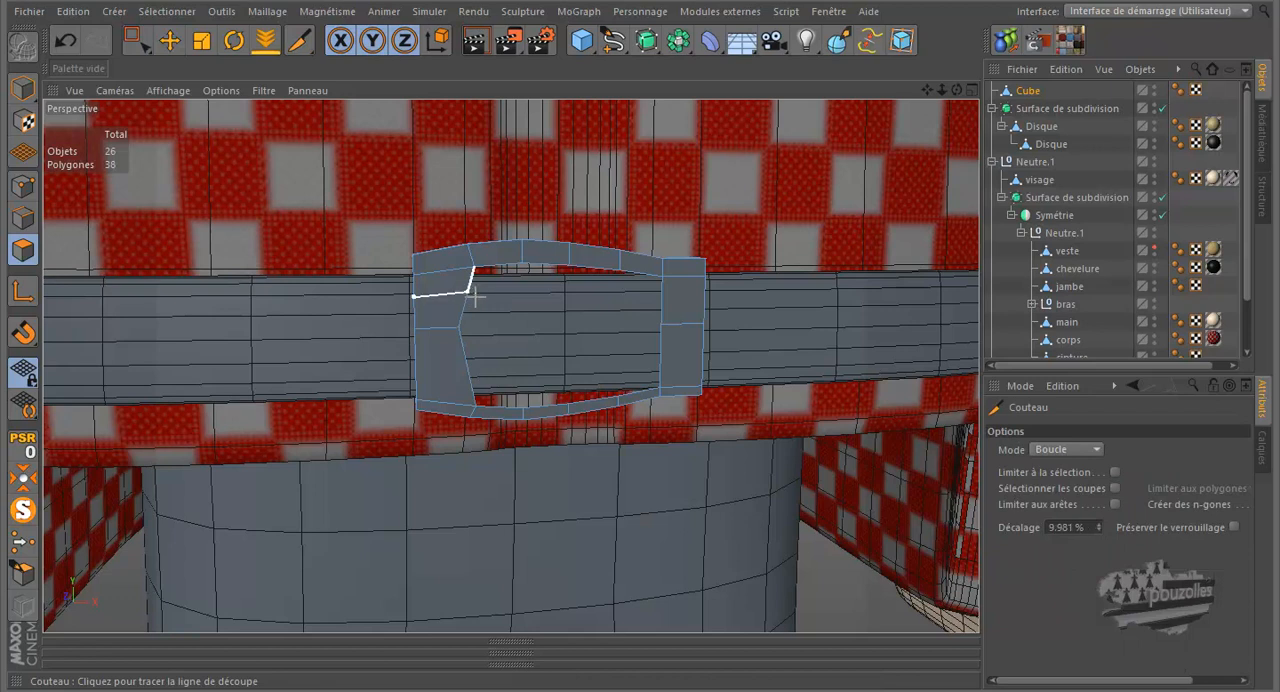
{"action": "left_click", "coordinate": [472, 364]}
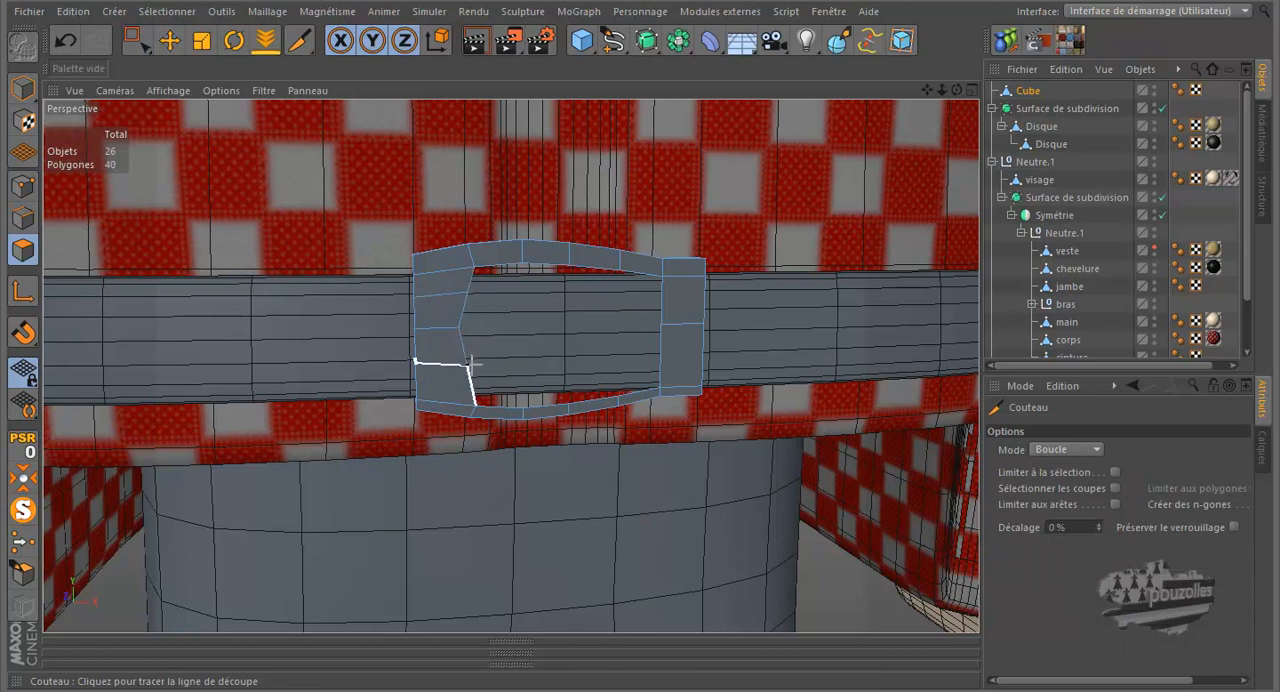
In point mode, move the left side's middle, upper and lower inner points slightly left along X to round the opening
{"action": "left_click", "coordinate": [136, 40]}
{"action": "left_click", "coordinate": [23, 186]}
{"action": "left_click", "coordinate": [458, 326]}
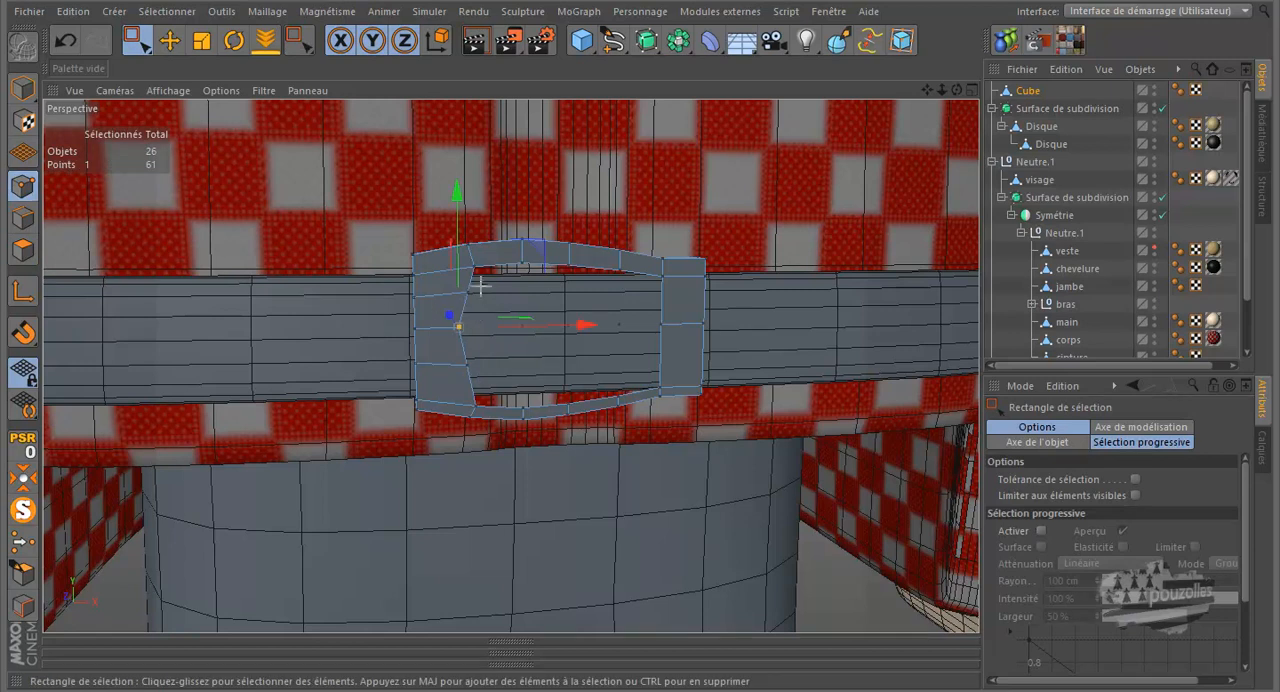
{"action": "left_click", "coordinate": [465, 294]}
{"action": "left_click_drag", "start_coordinate": [530, 295], "coordinate": [524, 295]}
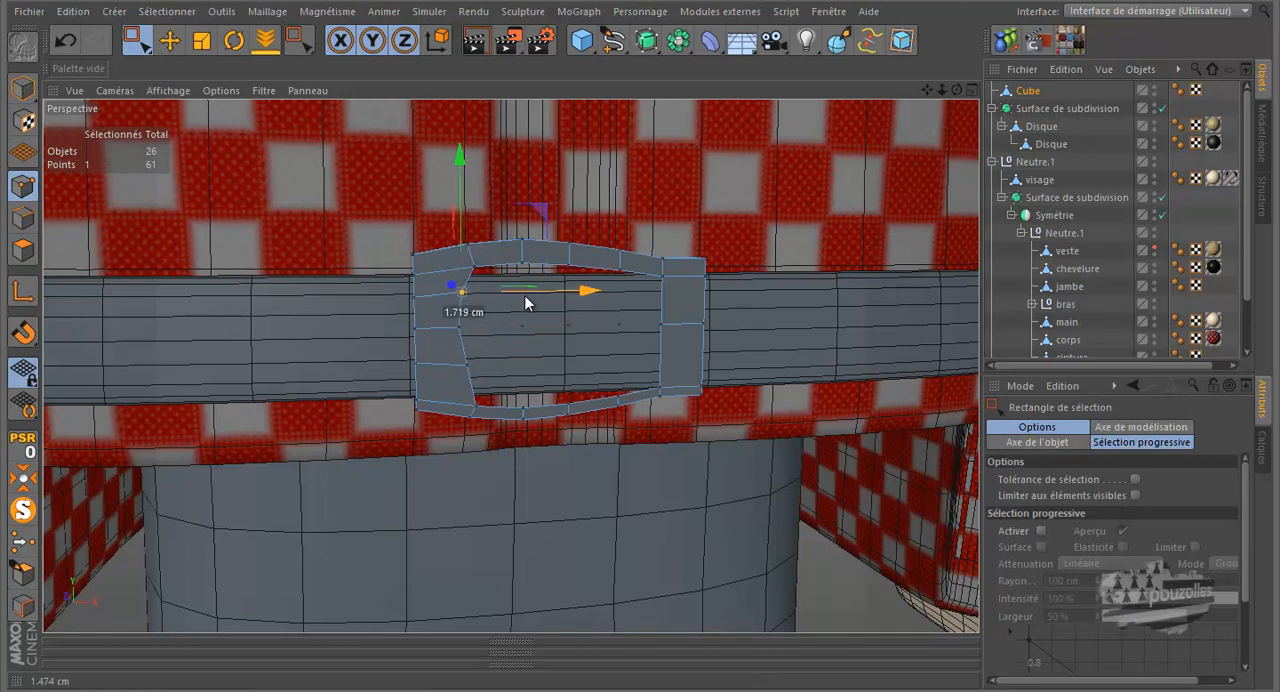
{"action": "left_click", "coordinate": [456, 327]}
{"action": "left_click_drag", "start_coordinate": [510, 326], "coordinate": [516, 365]}
{"action": "left_click", "coordinate": [467, 366]}
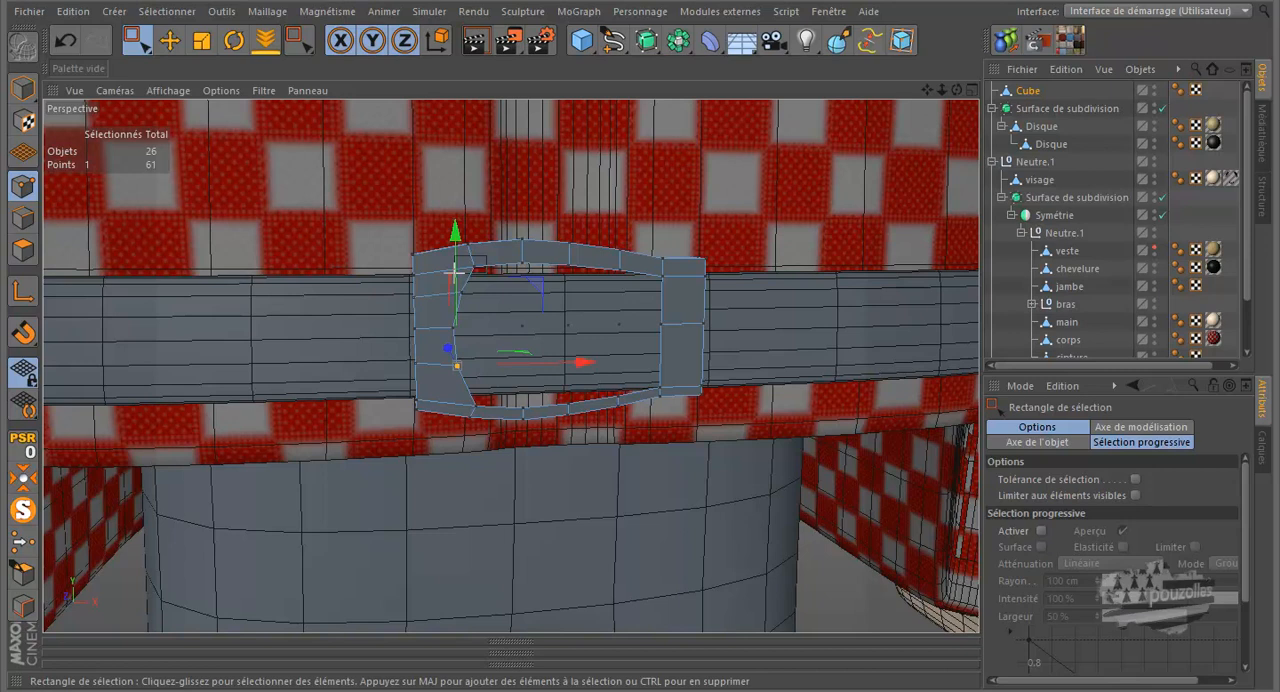
Select the points along the opening's upper and lower inner edges and scale them slightly inward along Y, undoing any excess move or scaling
{"action": "left_click_drag", "start_coordinate": [413, 277], "coordinate": [412, 279]}
{"action": "left_click_drag", "start_coordinate": [413, 255], "coordinate": [424, 262], "text": "ctrl"}
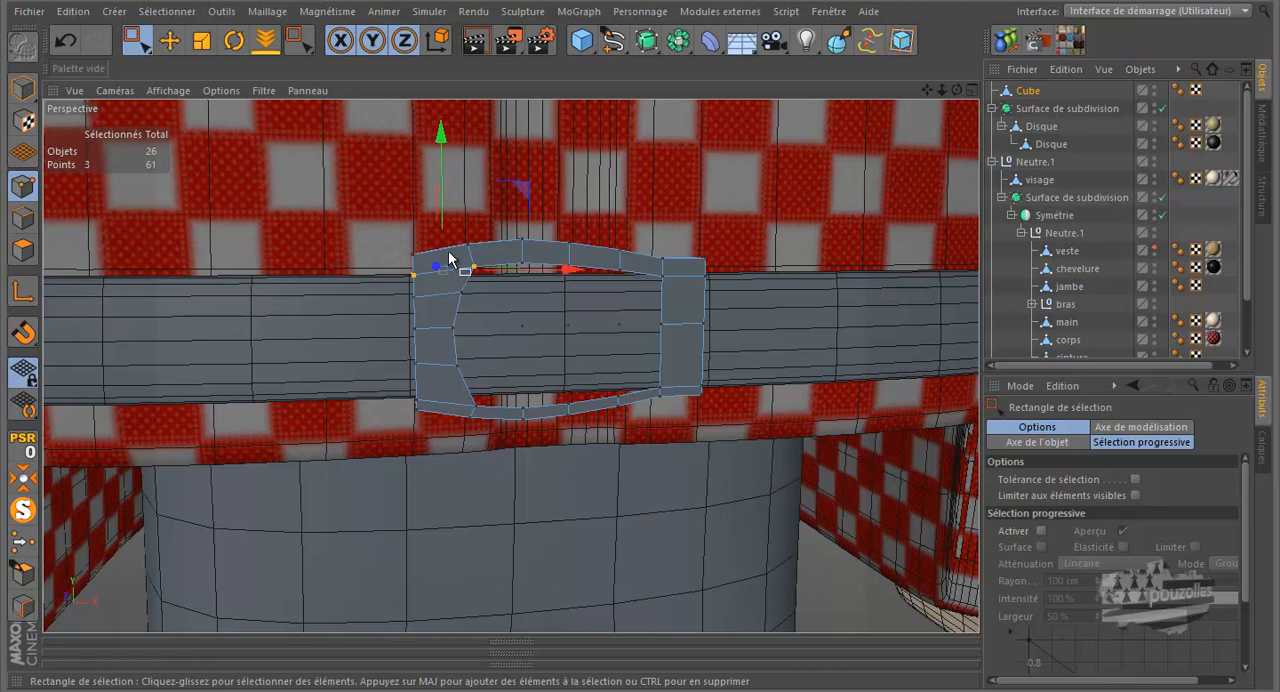
{"action": "left_click", "coordinate": [521, 264], "text": "shift"}
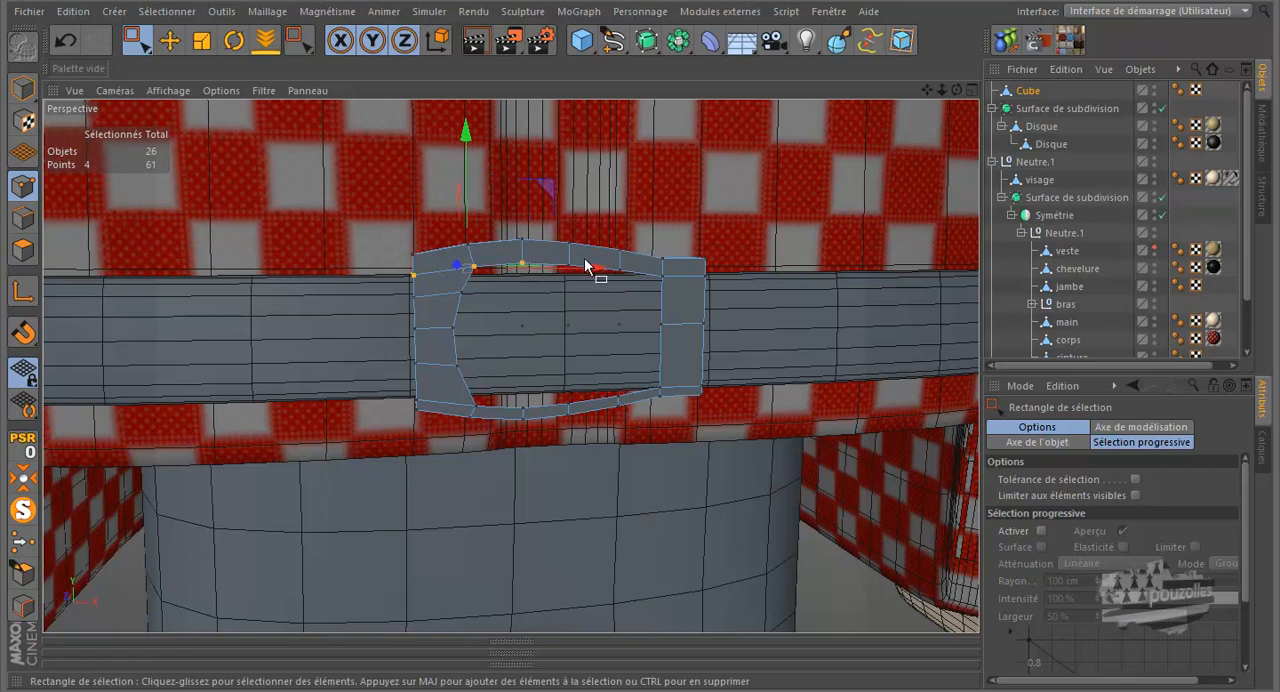
{"action": "left_click", "coordinate": [566, 267], "text": "shift"}
{"action": "left_click_drag", "start_coordinate": [634, 267], "coordinate": [608, 278]}
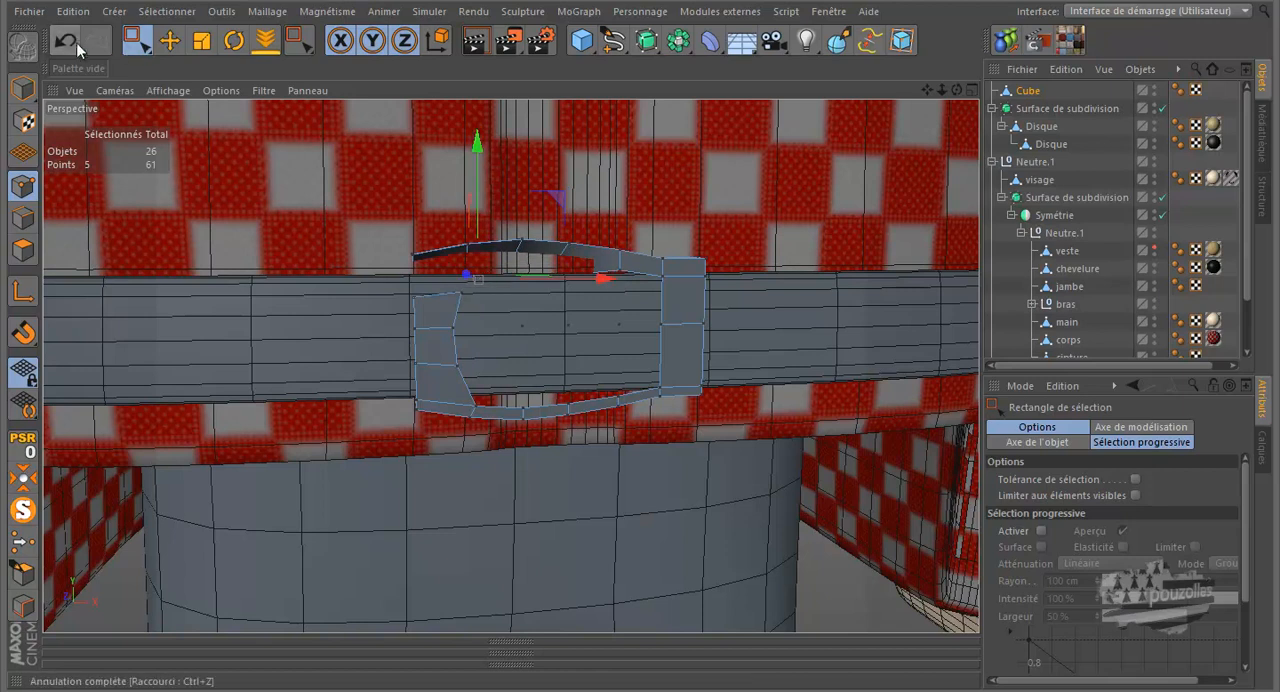
{"action": "left_click", "coordinate": [77, 42]}
{"action": "left_click", "coordinate": [620, 269], "text": "shift"}
{"action": "left_click", "coordinate": [617, 397], "text": "shift"}
{"action": "left_click", "coordinate": [566, 405], "text": "shift"}
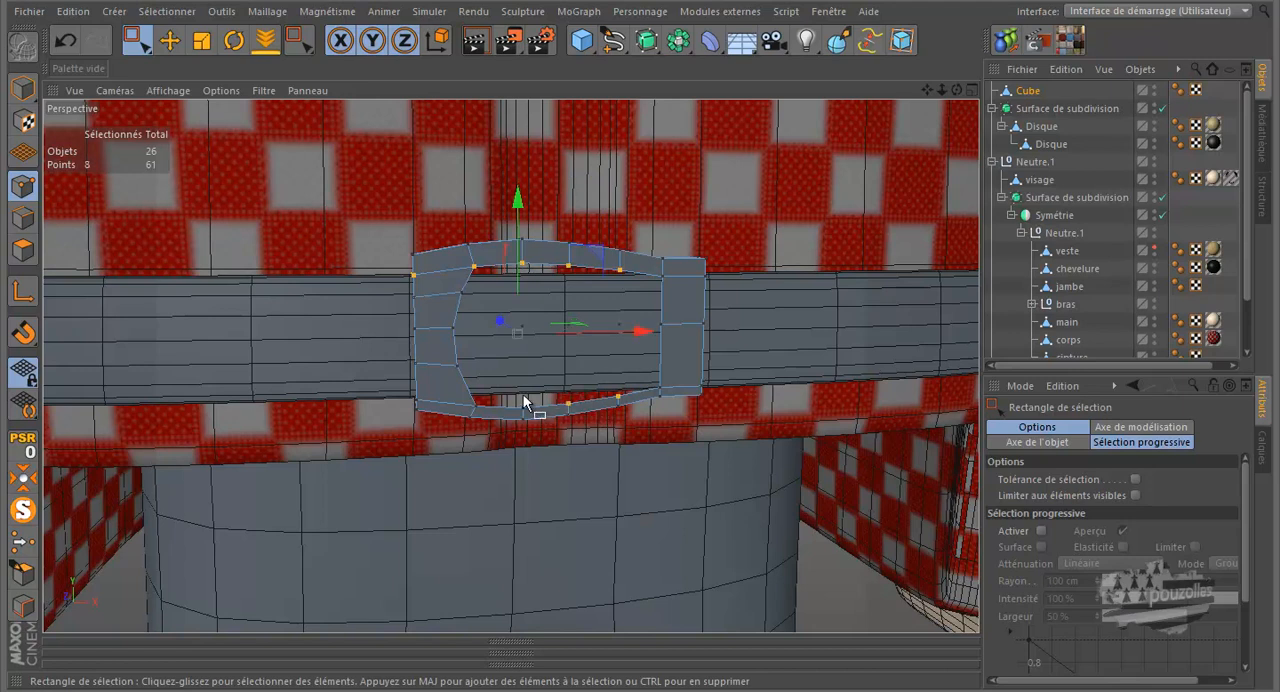
{"action": "left_click", "coordinate": [521, 409], "text": "shift"}
{"action": "left_click", "coordinate": [471, 406], "text": "shift"}
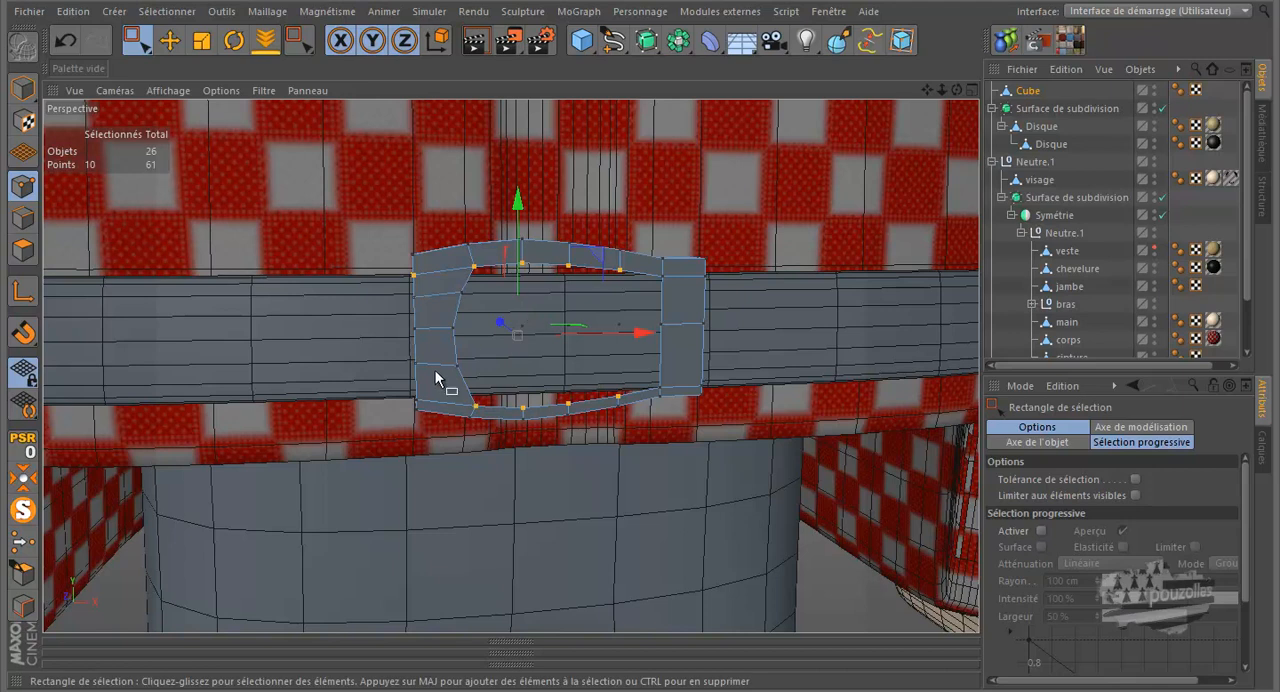
{"action": "left_click", "coordinate": [201, 41]}
{"action": "left_click_drag", "start_coordinate": [517, 198], "coordinate": [518, 216]}
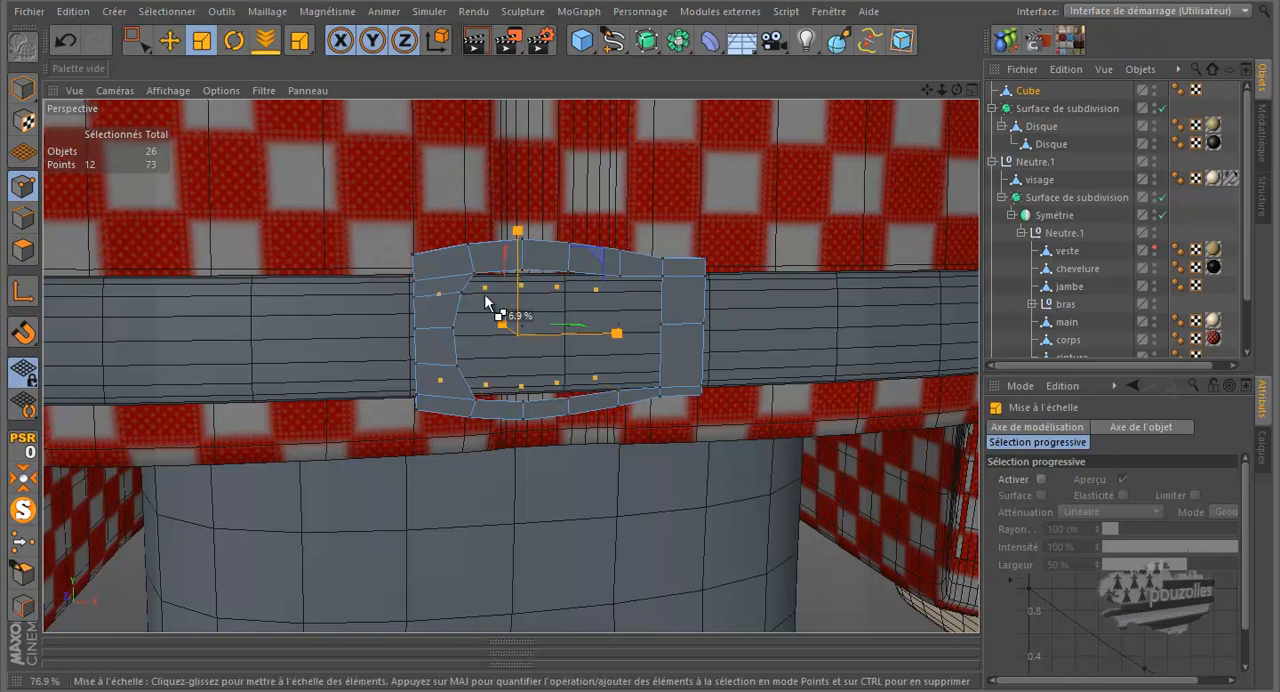
{"action": "left_click", "coordinate": [65, 42]}
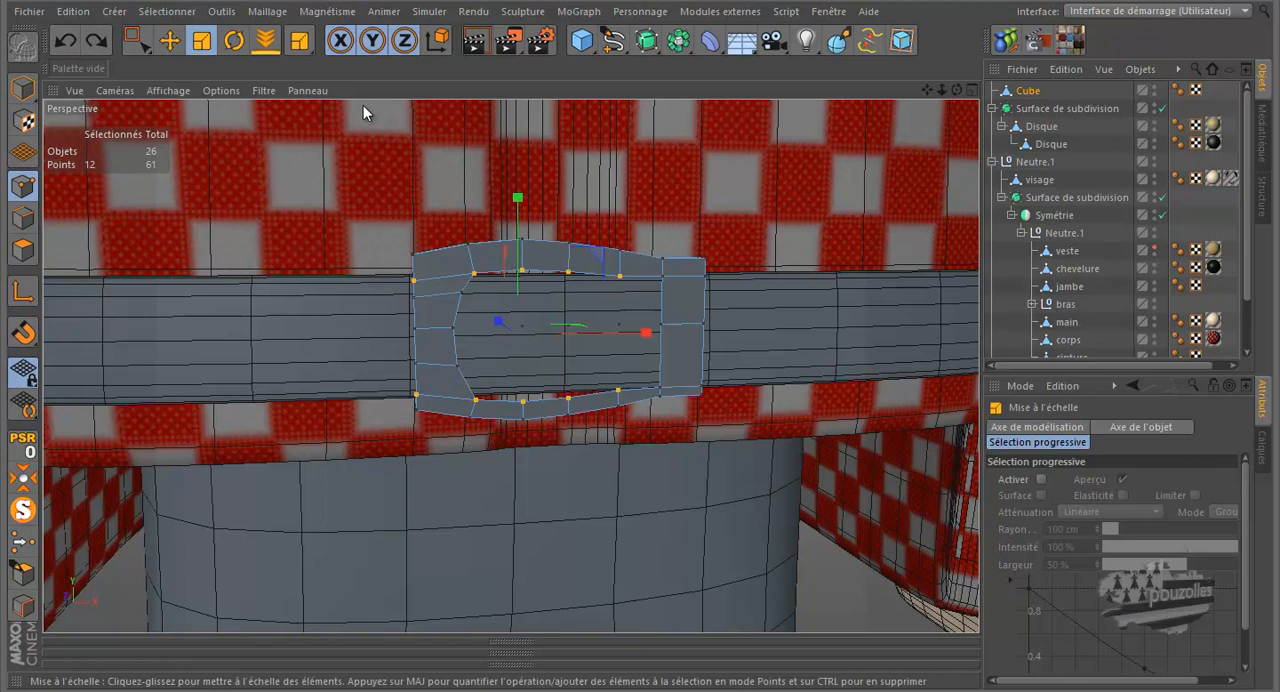
Rectangle-select the points along the opening's lower inner edge and raise them slightly along Y
{"action": "key", "text": "0"}
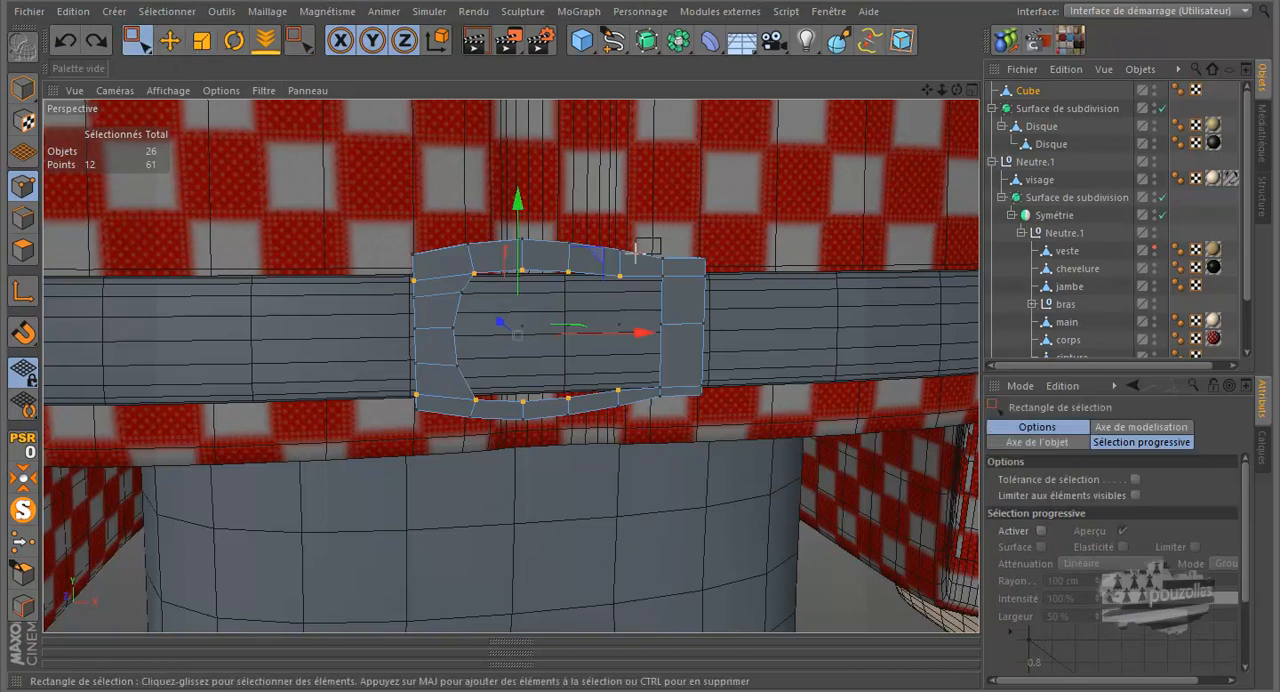
{"action": "left_click", "coordinate": [655, 320]}
{"action": "left_click_drag", "start_coordinate": [638, 359], "coordinate": [410, 398]}
{"action": "left_click_drag", "start_coordinate": [517, 292], "coordinate": [546, 302]}
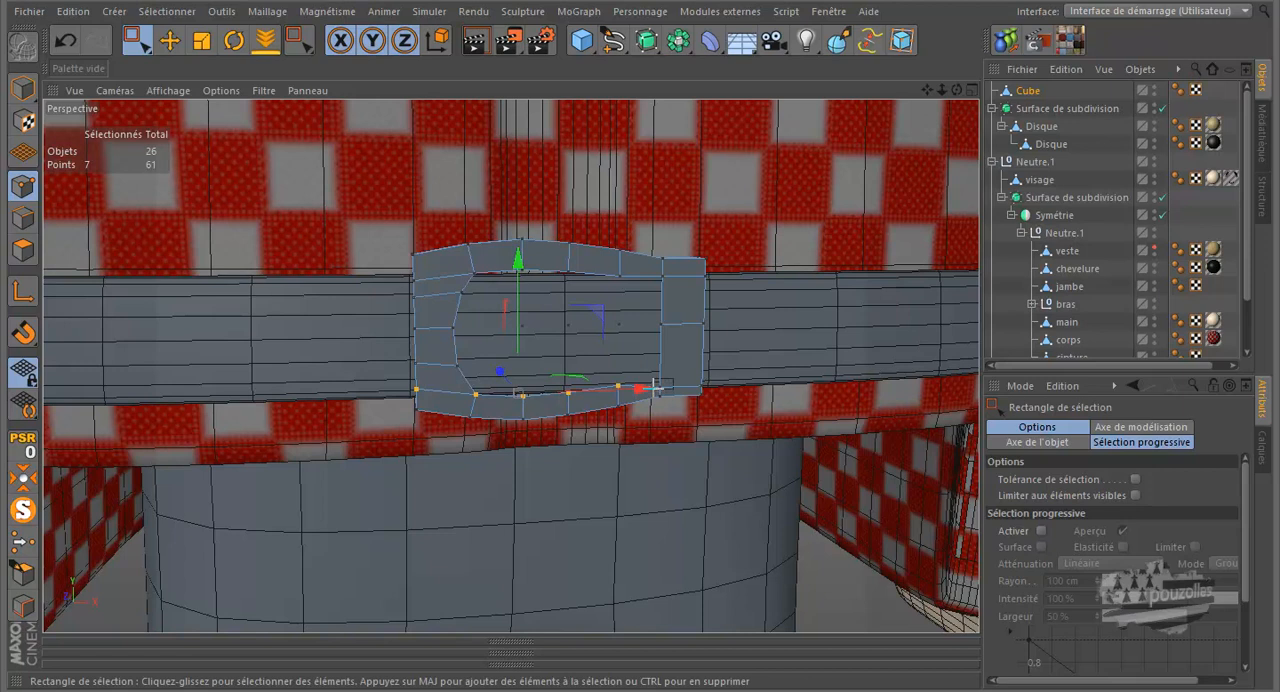
Raise the opening's lower-right inner corner point and the matching points on the buckle's right end slightly along Y
{"action": "left_click_drag", "start_coordinate": [683, 365], "coordinate": [648, 392]}
{"action": "left_click_drag", "start_coordinate": [664, 315], "coordinate": [664, 307]}
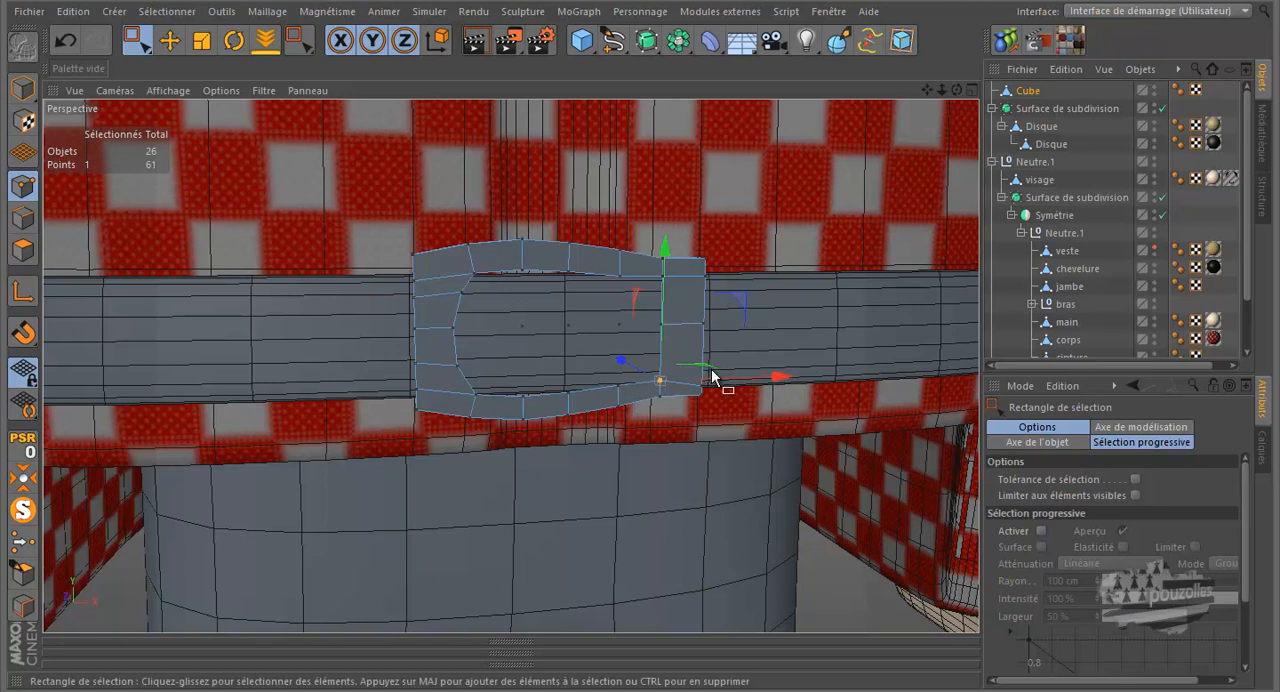
{"action": "mouse_move", "coordinate": [713, 389]}
{"action": "left_mouse_down"}
{"action": "mouse_move", "coordinate": [709, 374]}
{"action": "mouse_move", "coordinate": [694, 377]}
{"action": "left_mouse_up"}
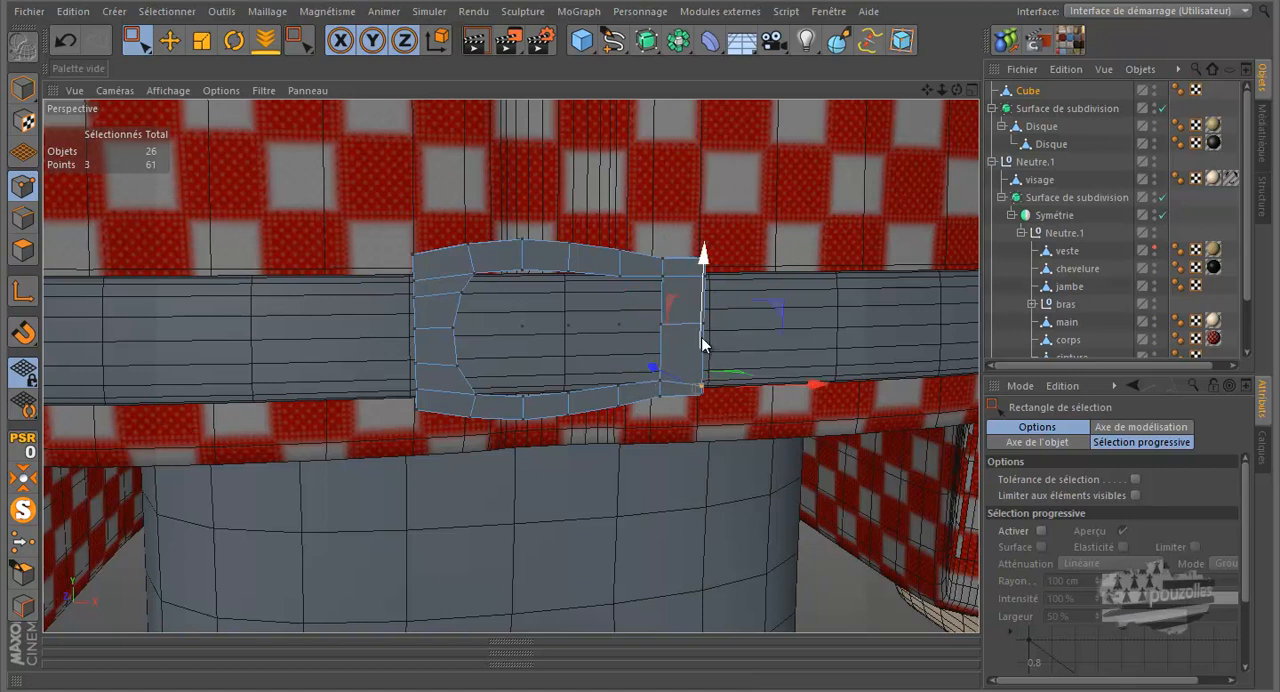
{"action": "left_click_drag", "start_coordinate": [698, 324], "coordinate": [698, 316]}
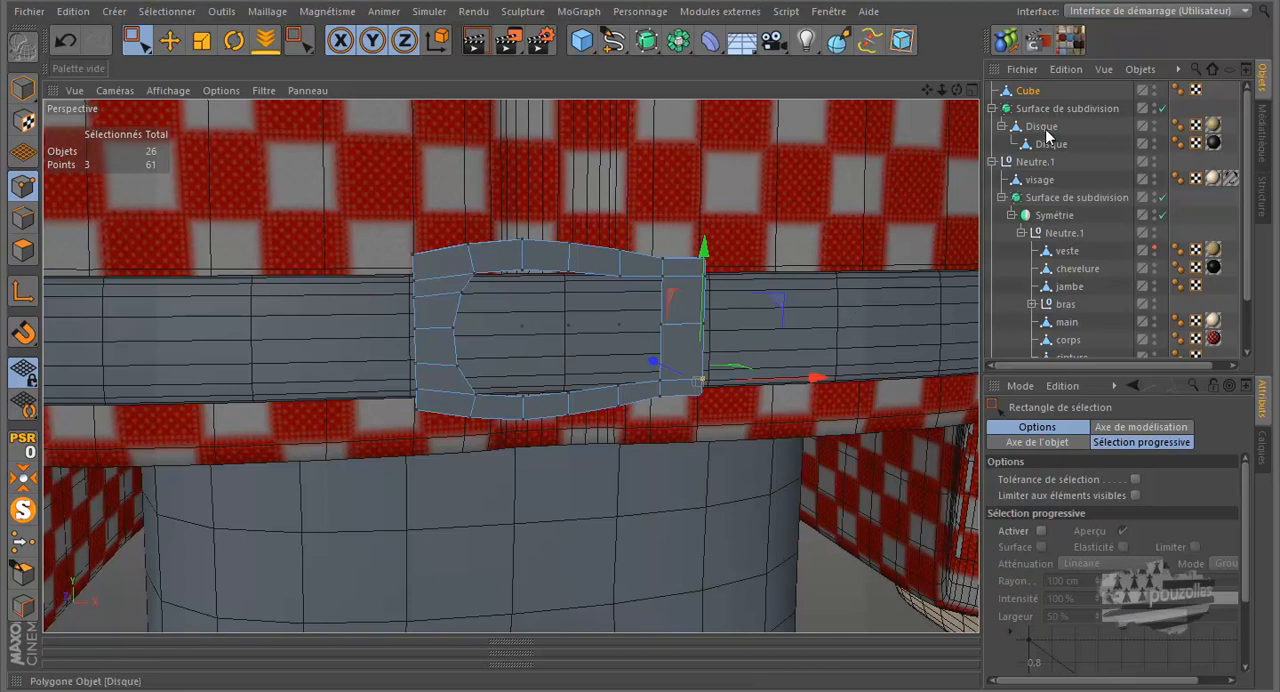
Place the buckle cube under a new Subdivision Surface and render the active view to check the shape
{"action": "left_click", "coordinate": [1030, 91]}
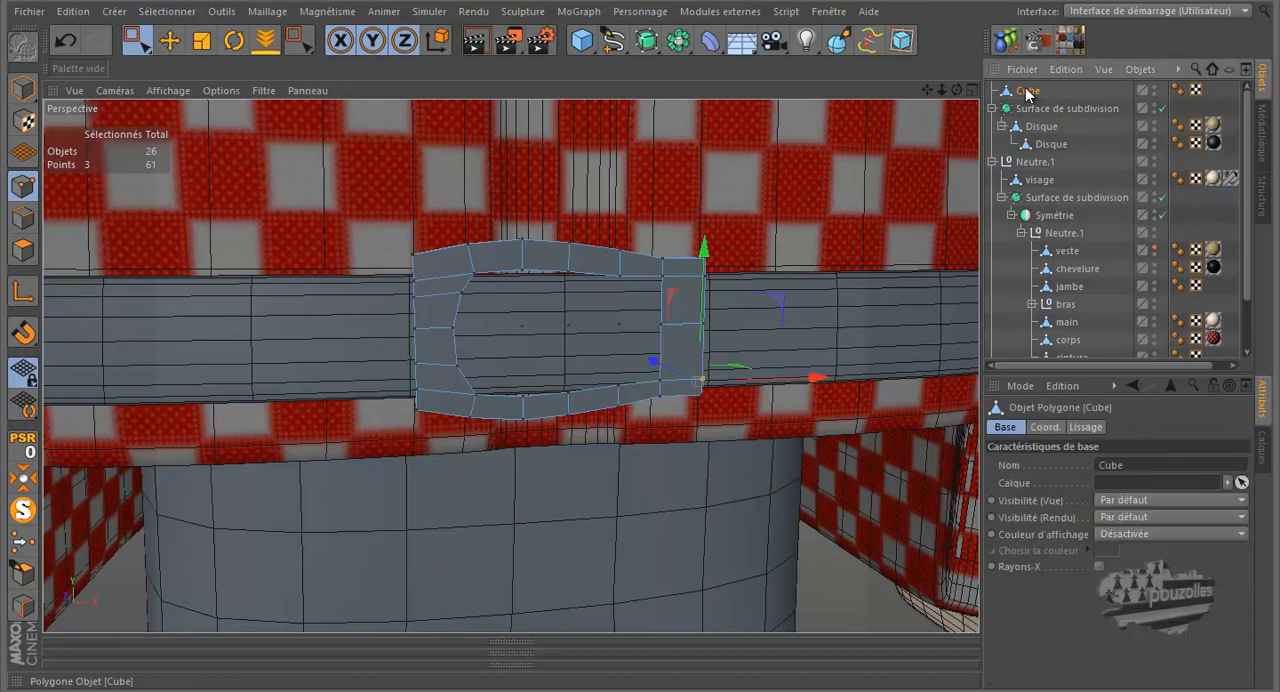
{"action": "left_click", "coordinate": [648, 40]}
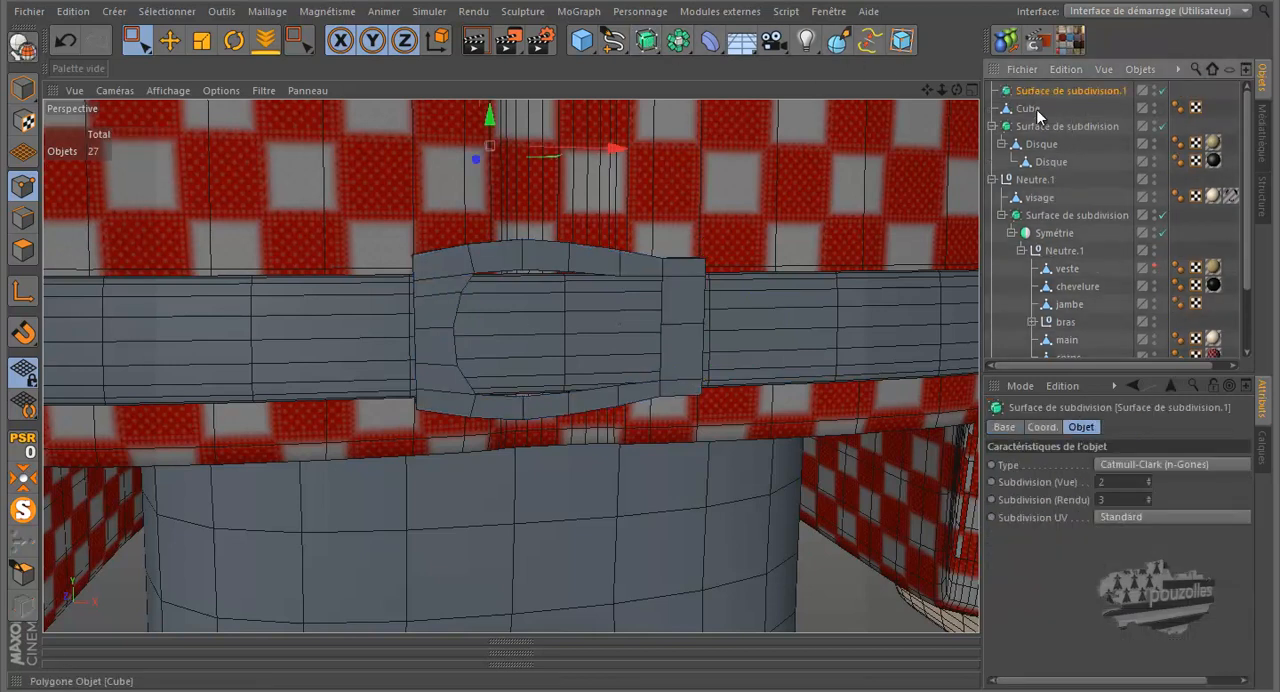
{"action": "left_click_drag", "start_coordinate": [1042, 90], "coordinate": [1042, 92]}
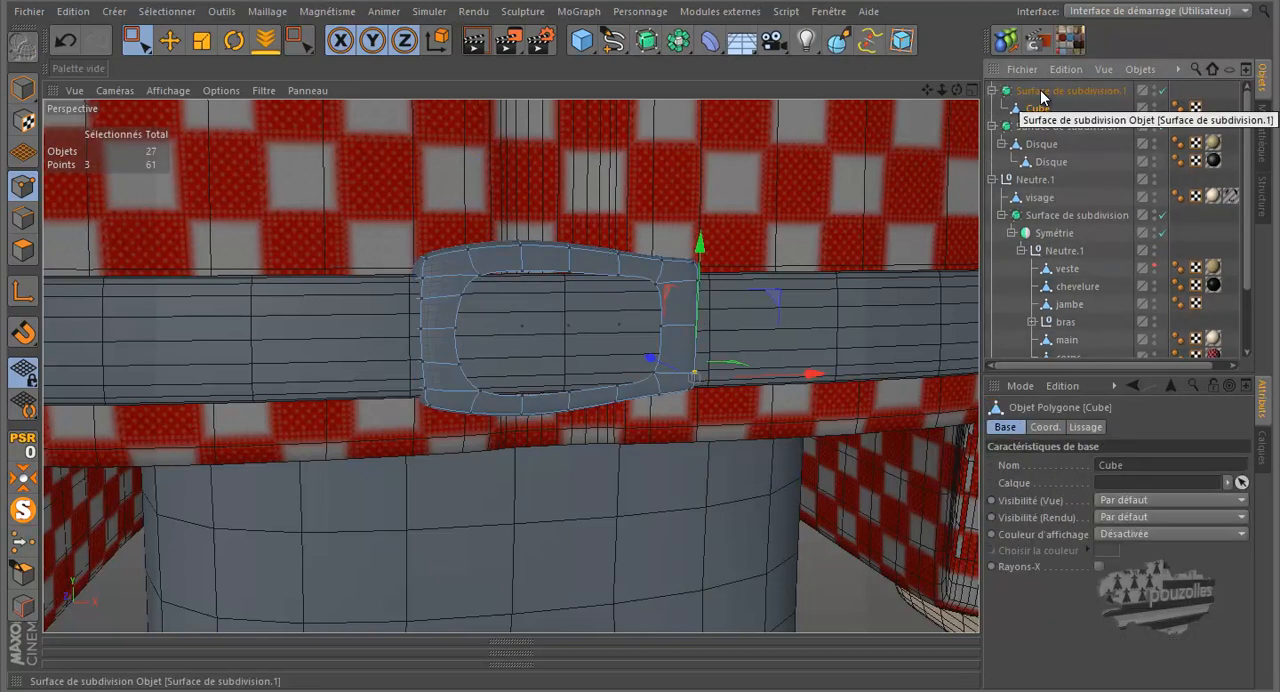
{"action": "left_click", "coordinate": [478, 42]}
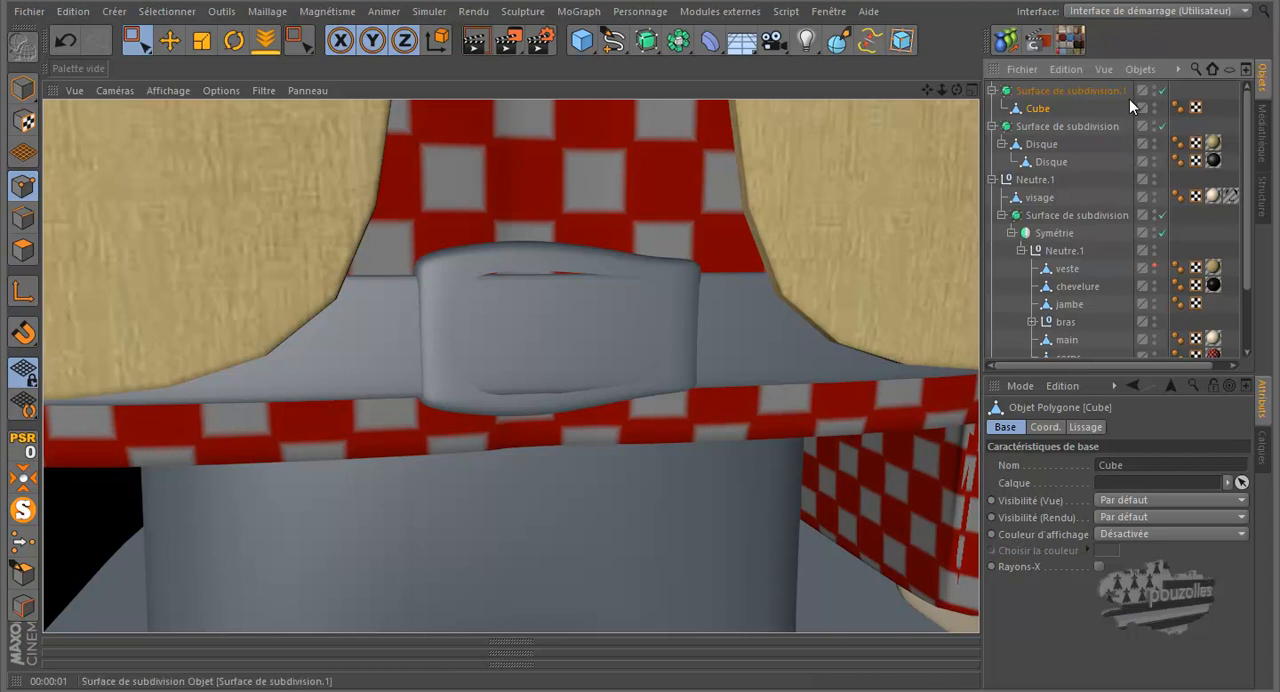
Turn off the buckle's subdivision, cut an edge loop around its outer rim through the thickness, and turn subdivision back on
{"action": "left_click", "coordinate": [1162, 91]}
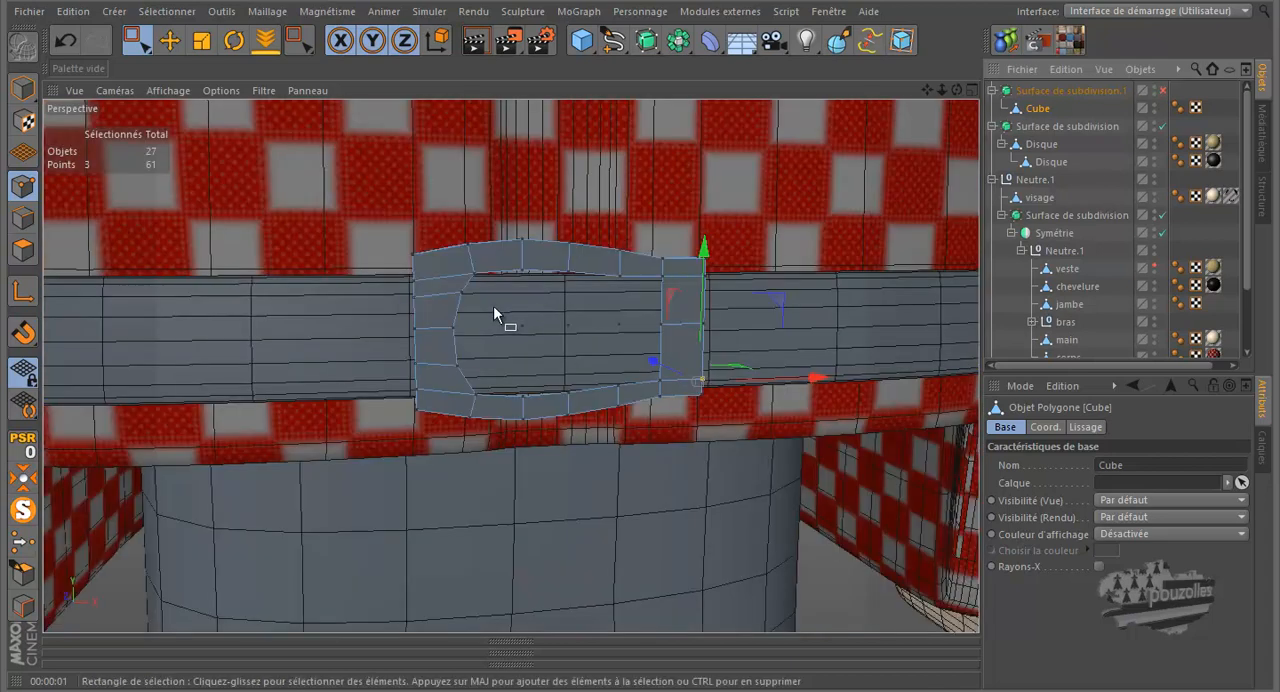
{"action": "scroll", "coordinate": [493, 311], "scroll_direction": "up", "scroll_amount": 2}
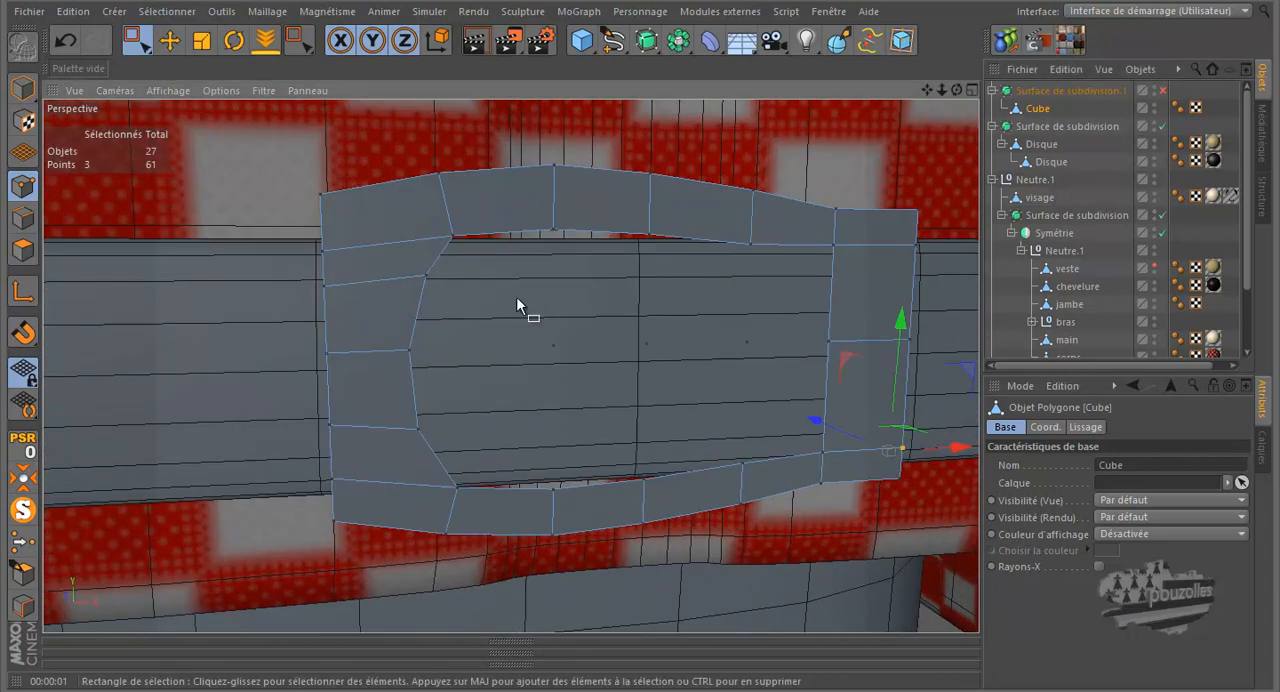
{"action": "left_click_drag", "start_coordinate": [956, 89], "coordinate": [643, 320]}
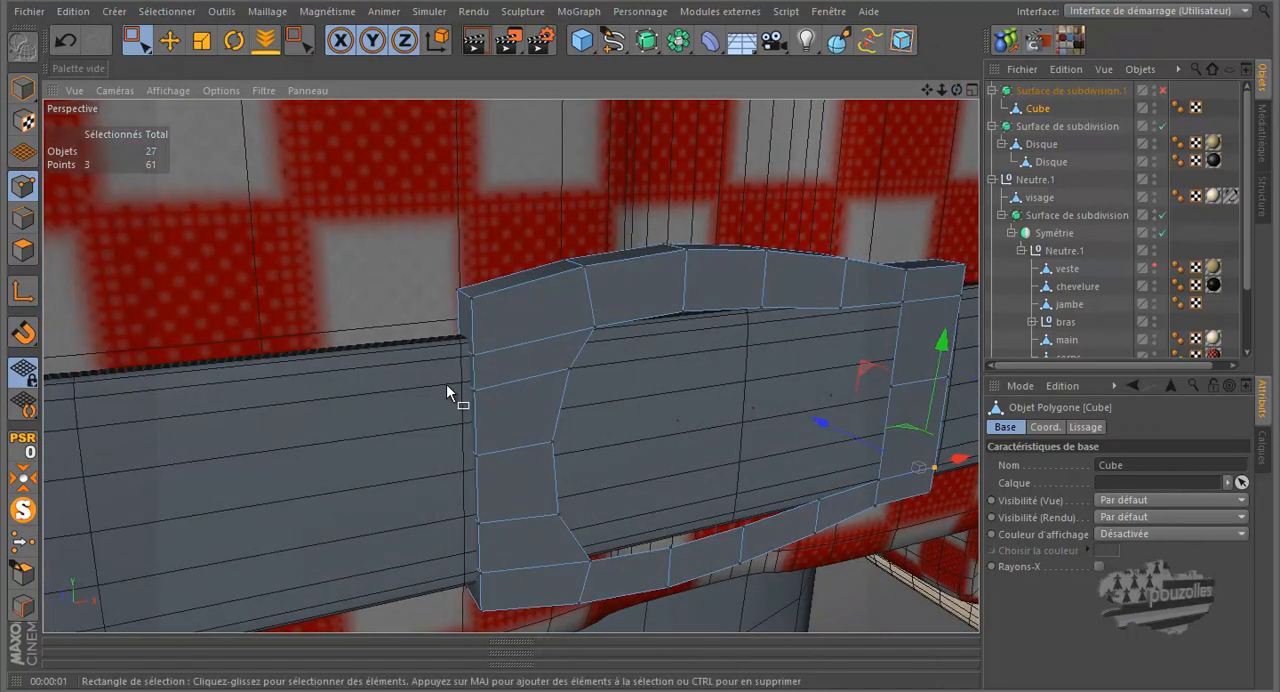
{"action": "key", "text": "k"}
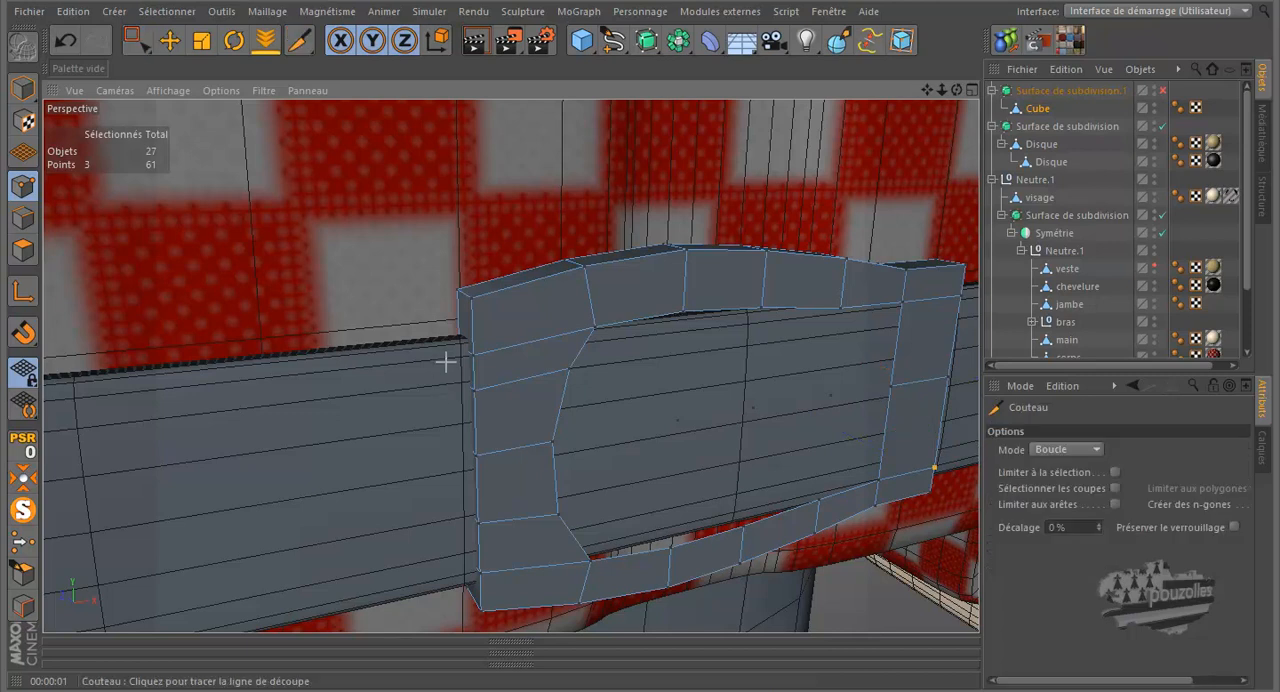
{"action": "left_click", "coordinate": [462, 291]}
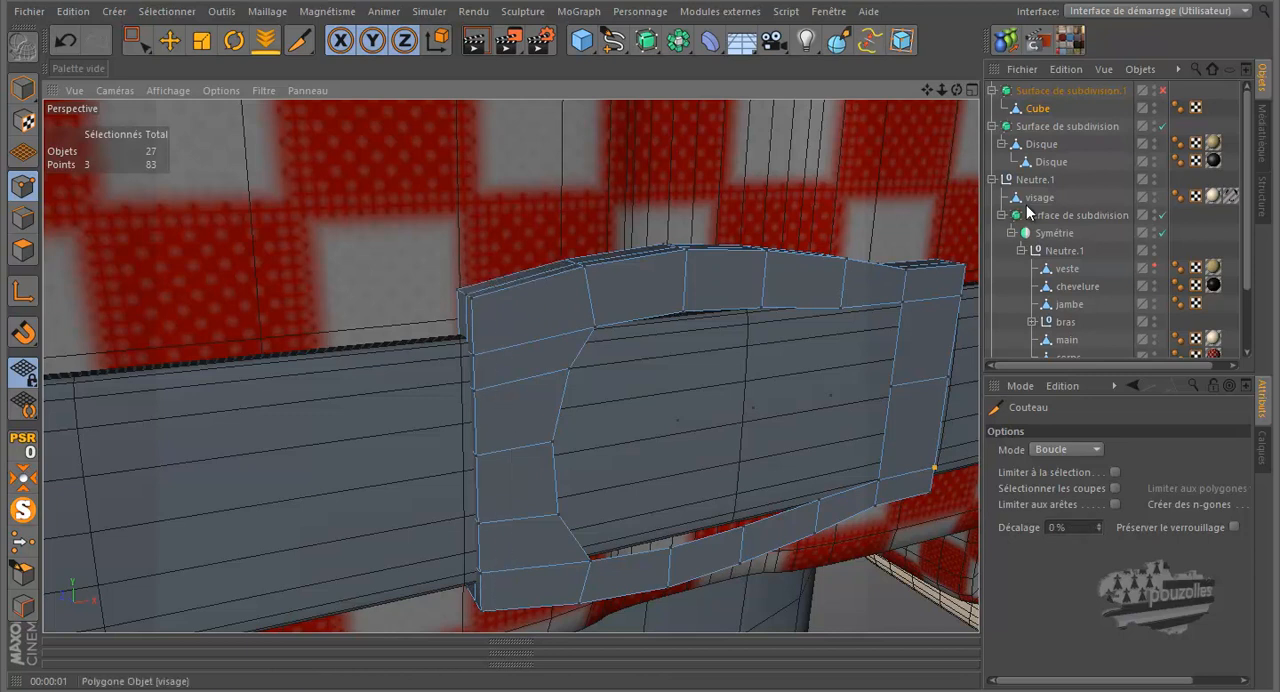
{"action": "left_click", "coordinate": [1162, 91]}
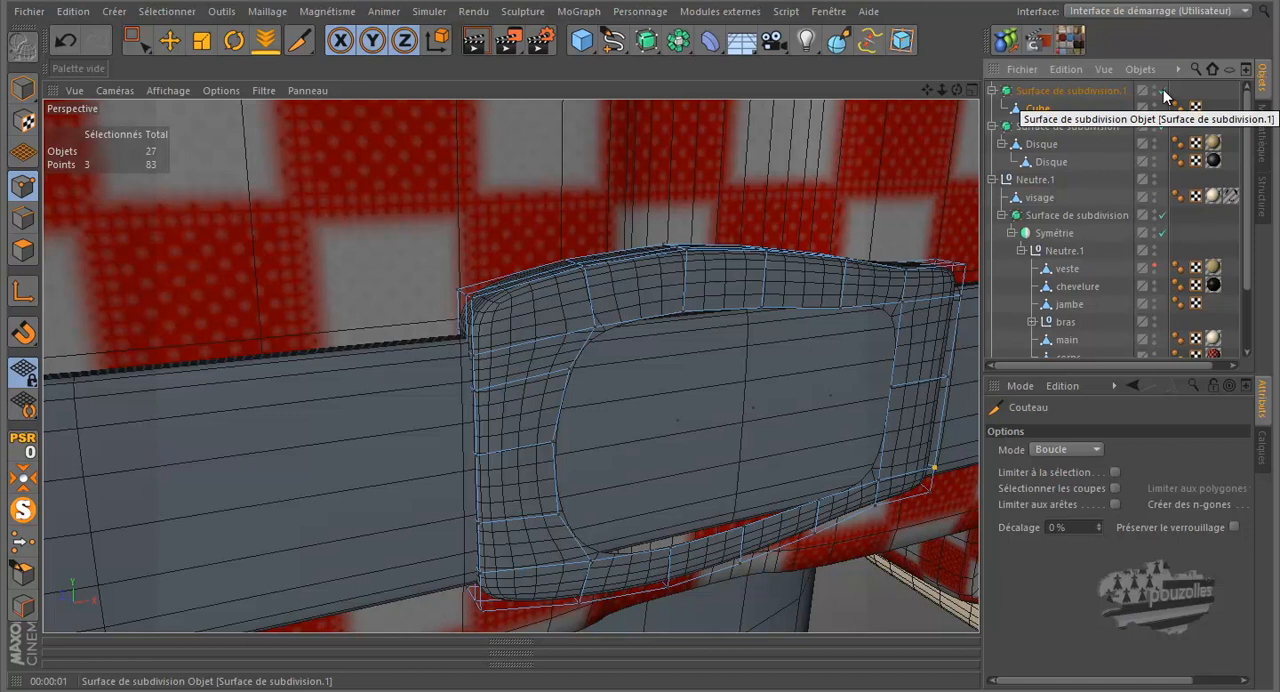
Try a vertical edge loop cut near the outer edge of the buckle's left side, then undo it
{"action": "scroll", "coordinate": [323, 389], "scroll_direction": "down", "scroll_amount": 5}
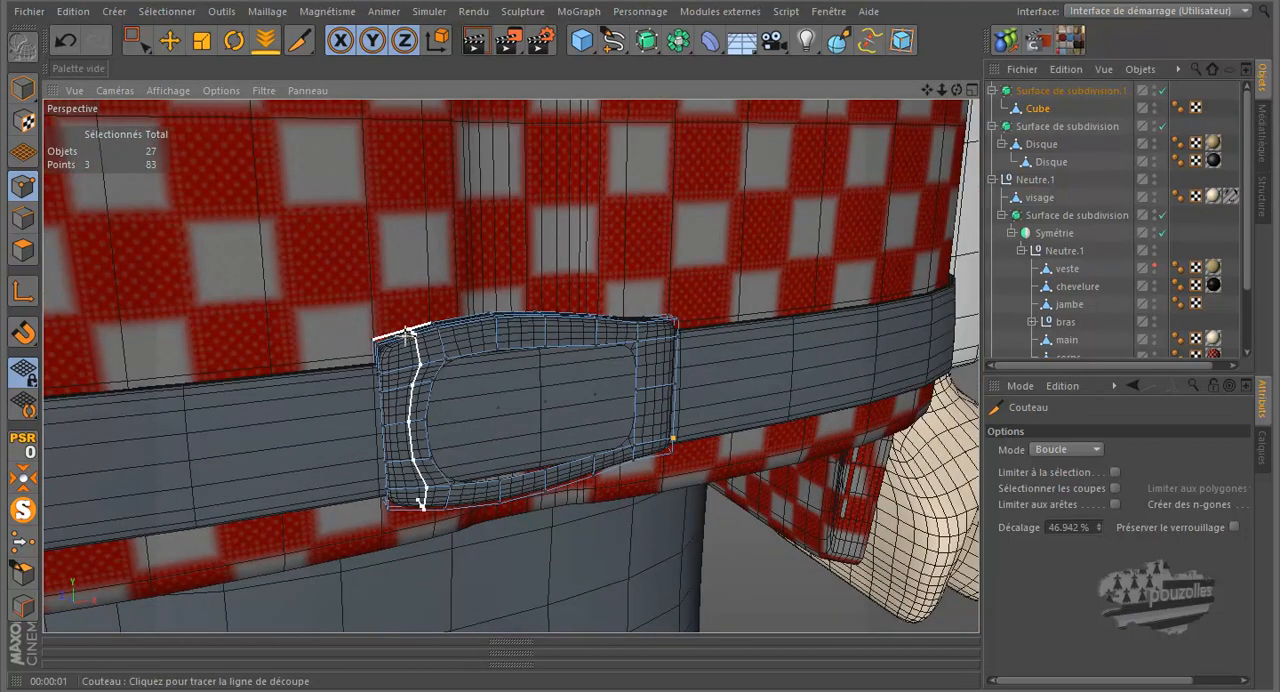
{"action": "left_click", "coordinate": [385, 334]}
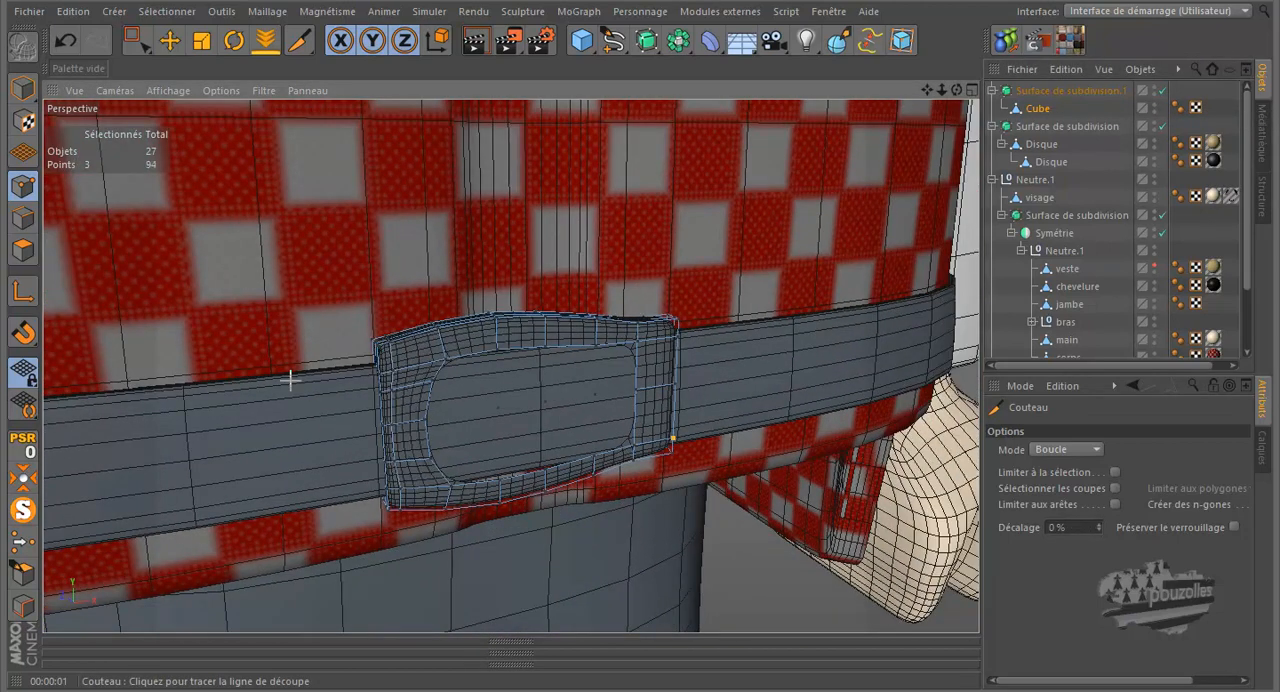
{"action": "scroll", "coordinate": [347, 359], "scroll_direction": "up", "scroll_amount": 5}
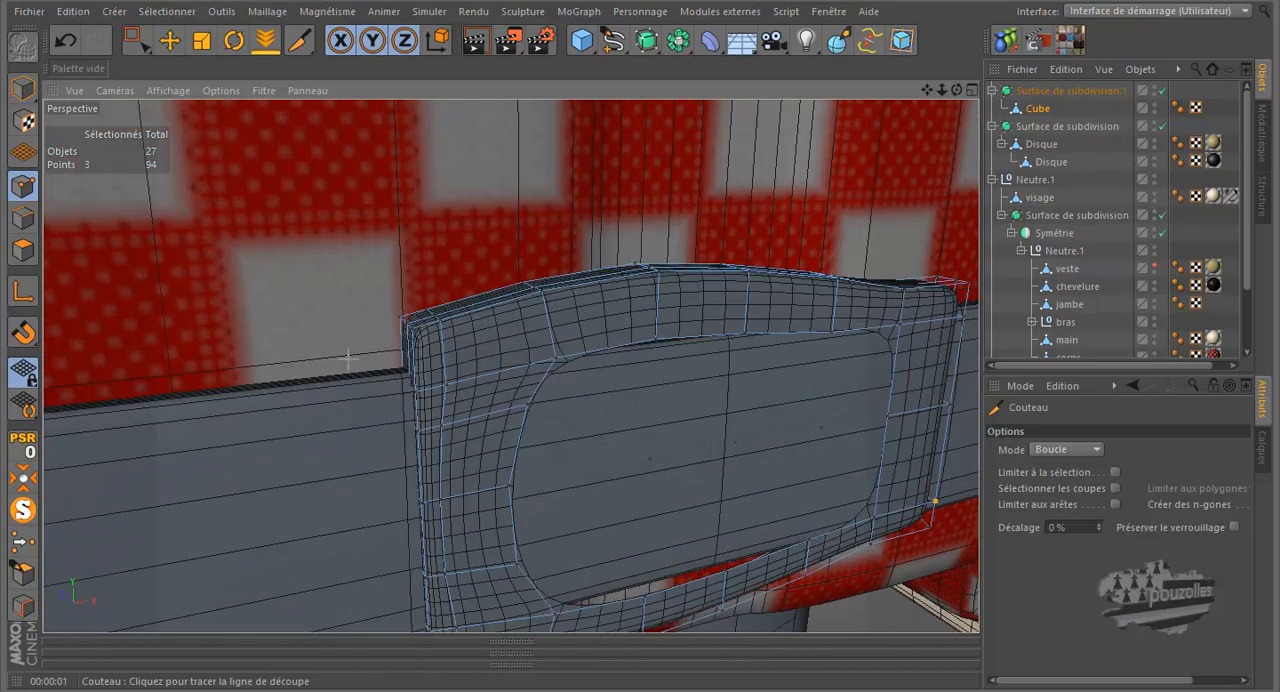
{"action": "left_click", "coordinate": [68, 41]}
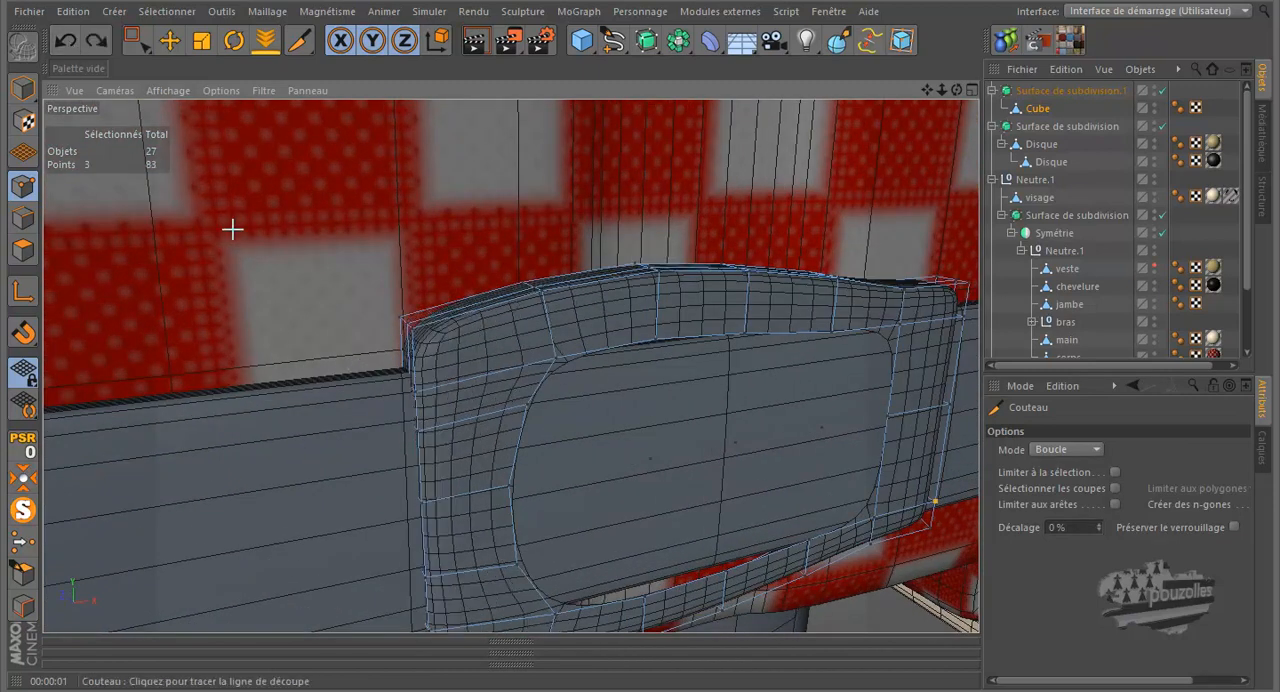
Turn off the buckle's subdivision and loop-select its opening's front edges, with stopping at boundaries disabled and boundary selection enabled
{"action": "scroll", "coordinate": [230, 224], "scroll_direction": "down", "scroll_amount": 5}
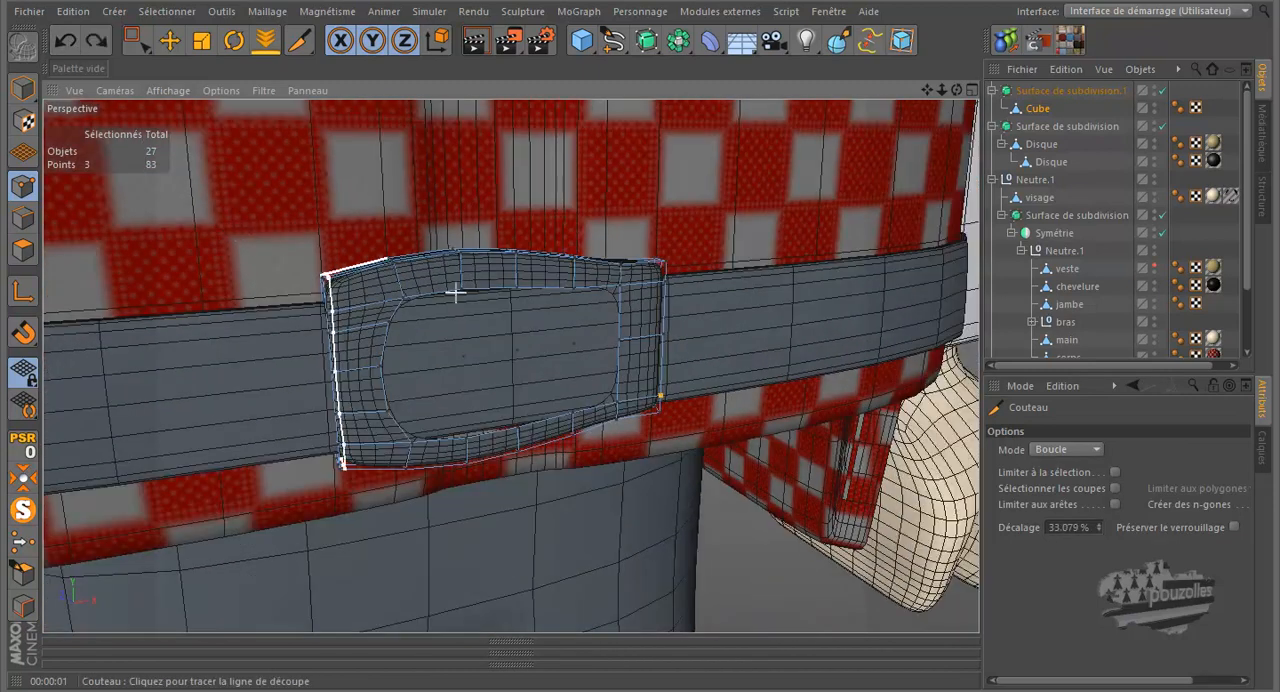
{"action": "scroll", "coordinate": [713, 335], "scroll_direction": "up", "scroll_amount": 5}
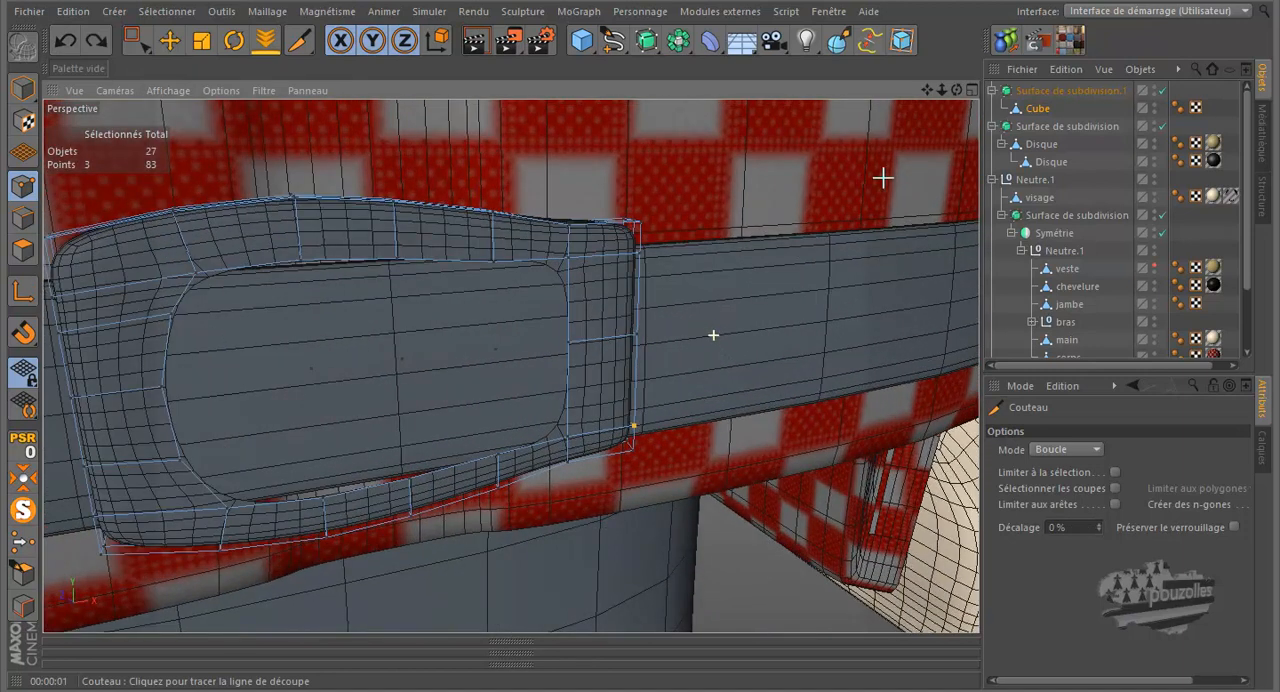
{"action": "mouse_move", "coordinate": [633, 321]}
{"action": "left_mouse_down"}
{"action": "mouse_move", "coordinate": [664, 312]}
{"action": "mouse_move", "coordinate": [647, 320]}
{"action": "left_mouse_up"}
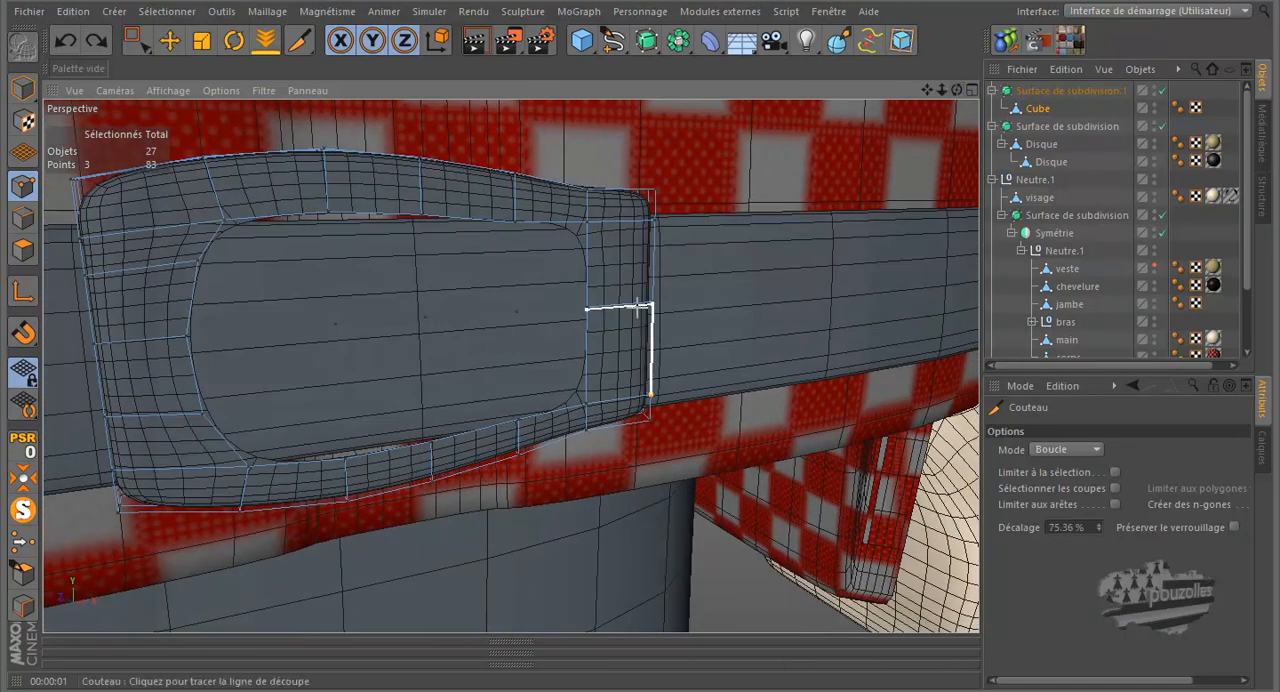
{"action": "right_click", "coordinate": [473, 311]}
{"action": "left_click", "coordinate": [557, 457]}
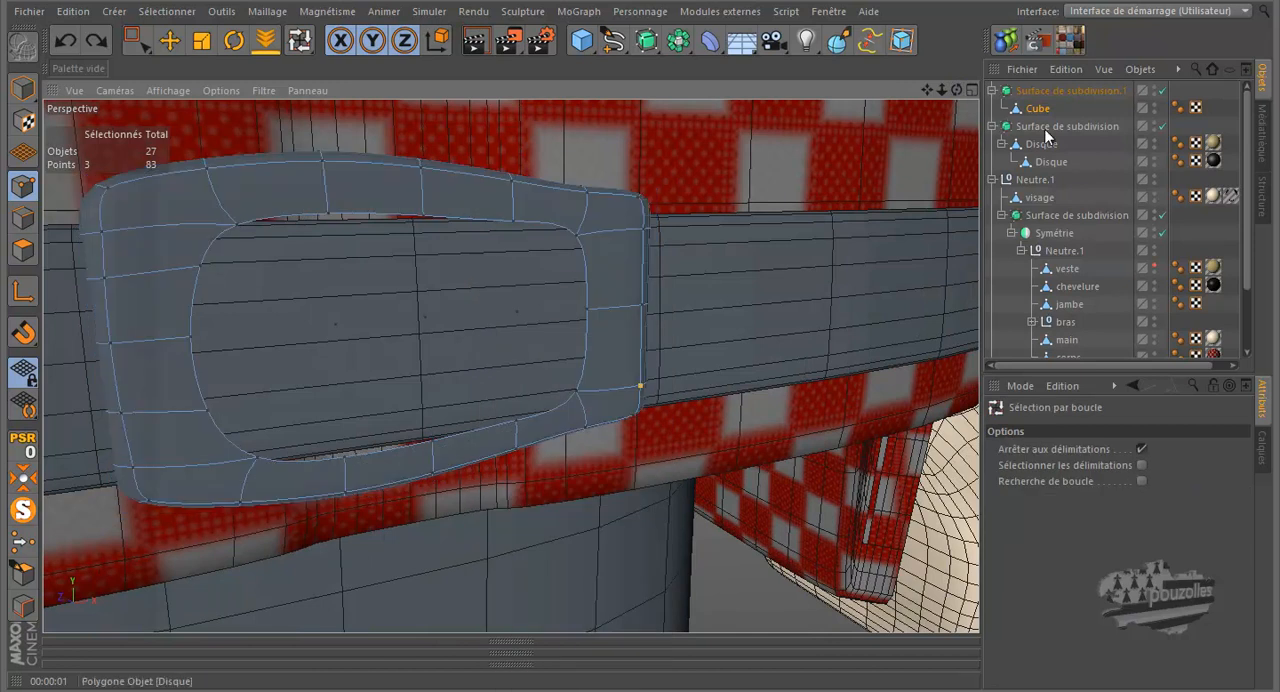
{"action": "left_click", "coordinate": [1162, 91]}
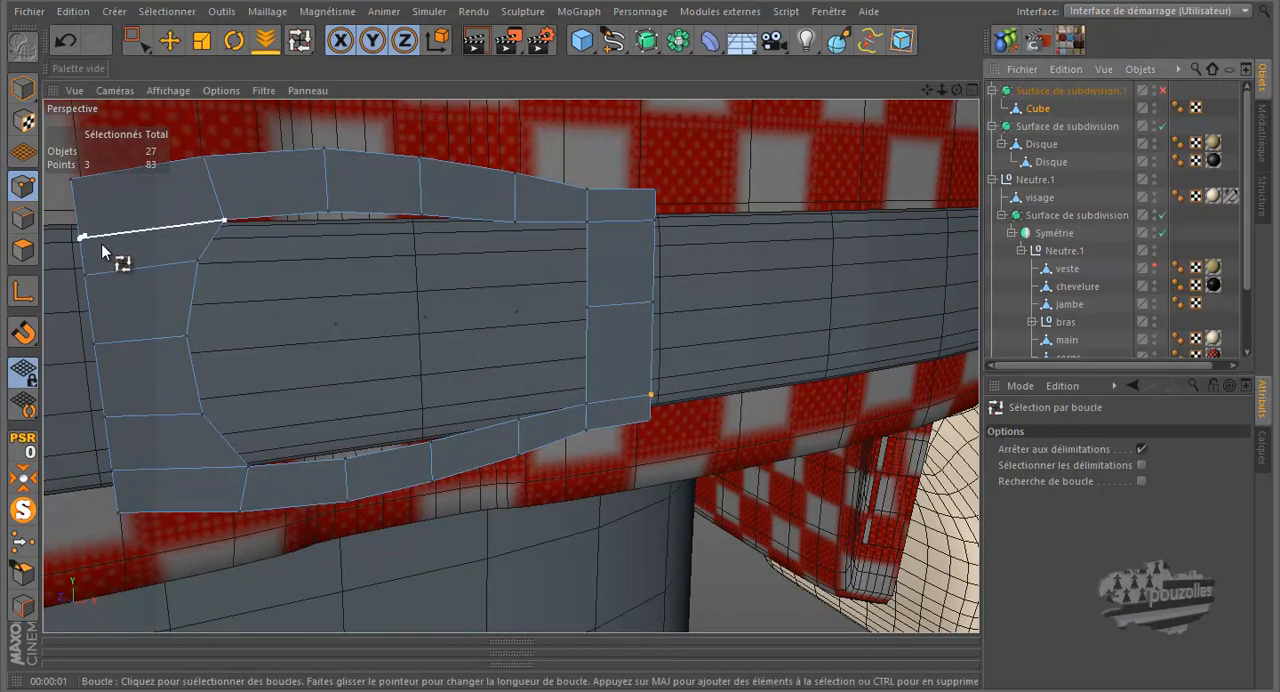
{"action": "left_click", "coordinate": [24, 222]}
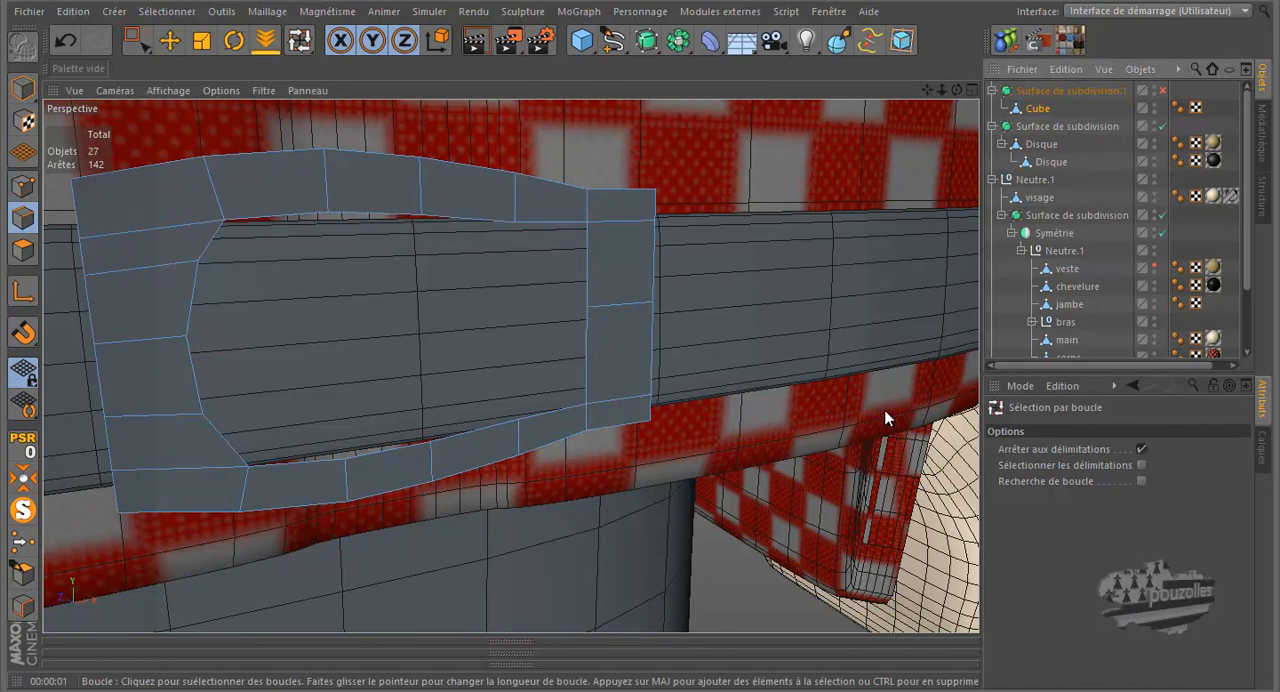
{"action": "left_click", "coordinate": [1142, 449]}
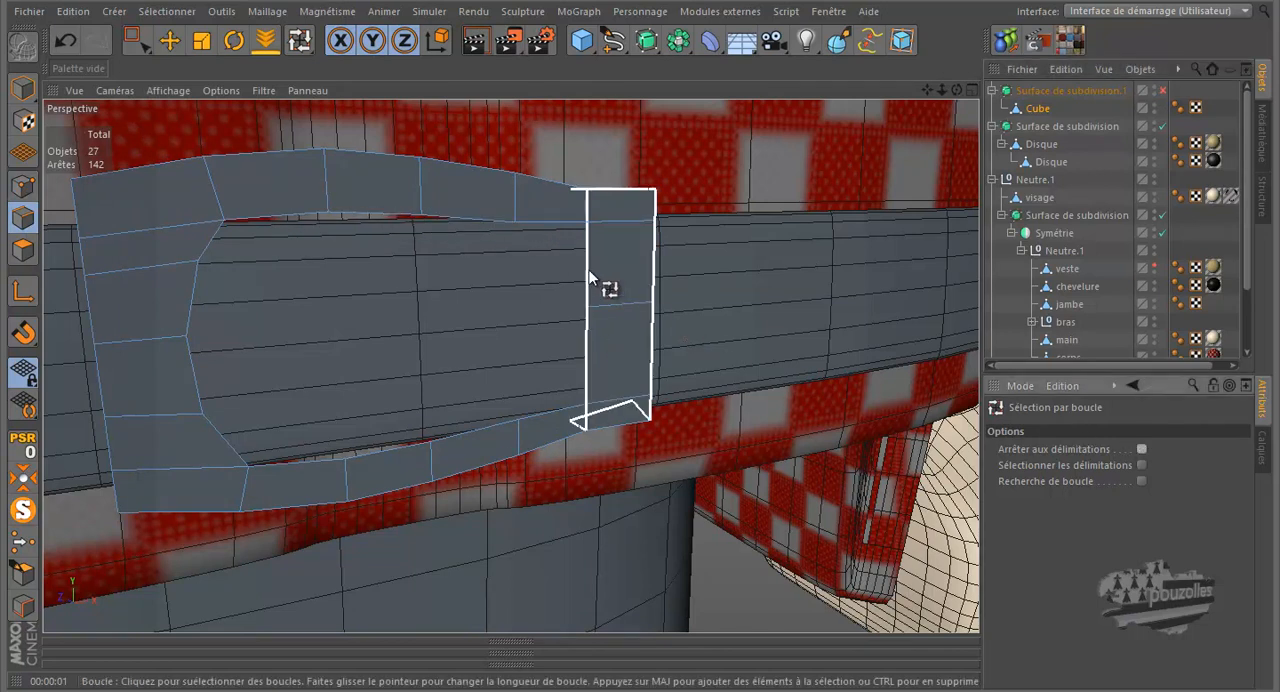
{"action": "left_click", "coordinate": [1142, 465]}
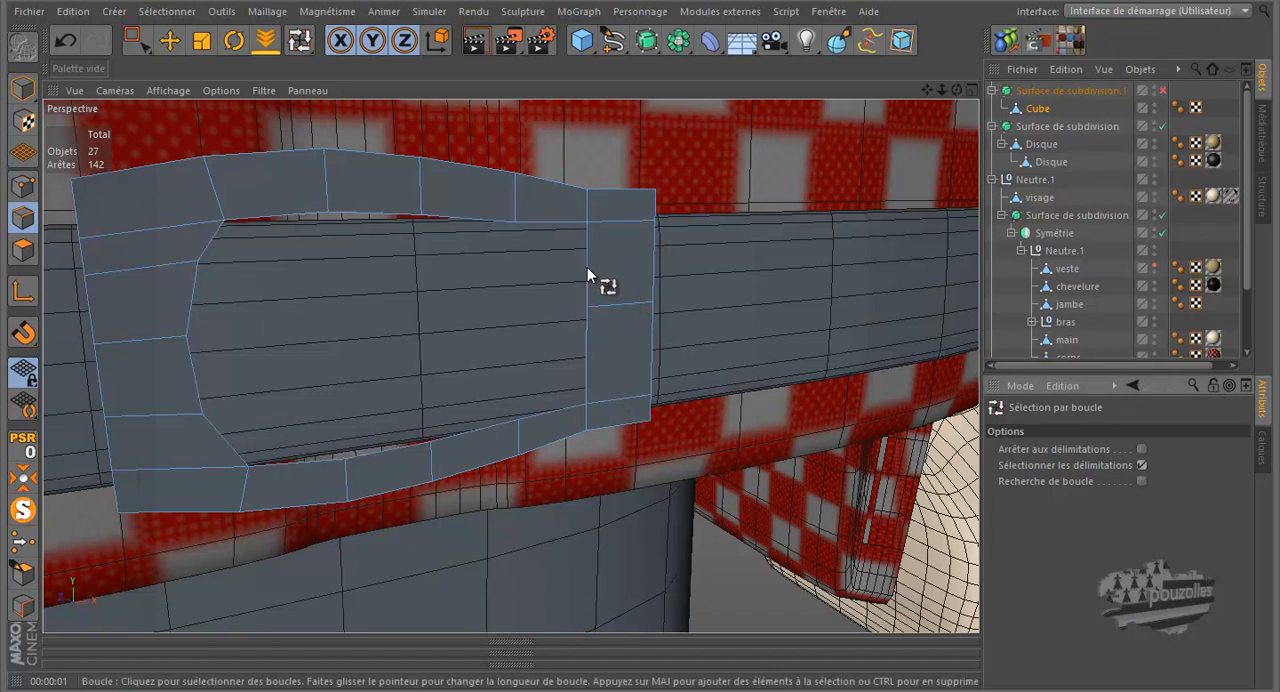
{"action": "left_click", "coordinate": [591, 262]}
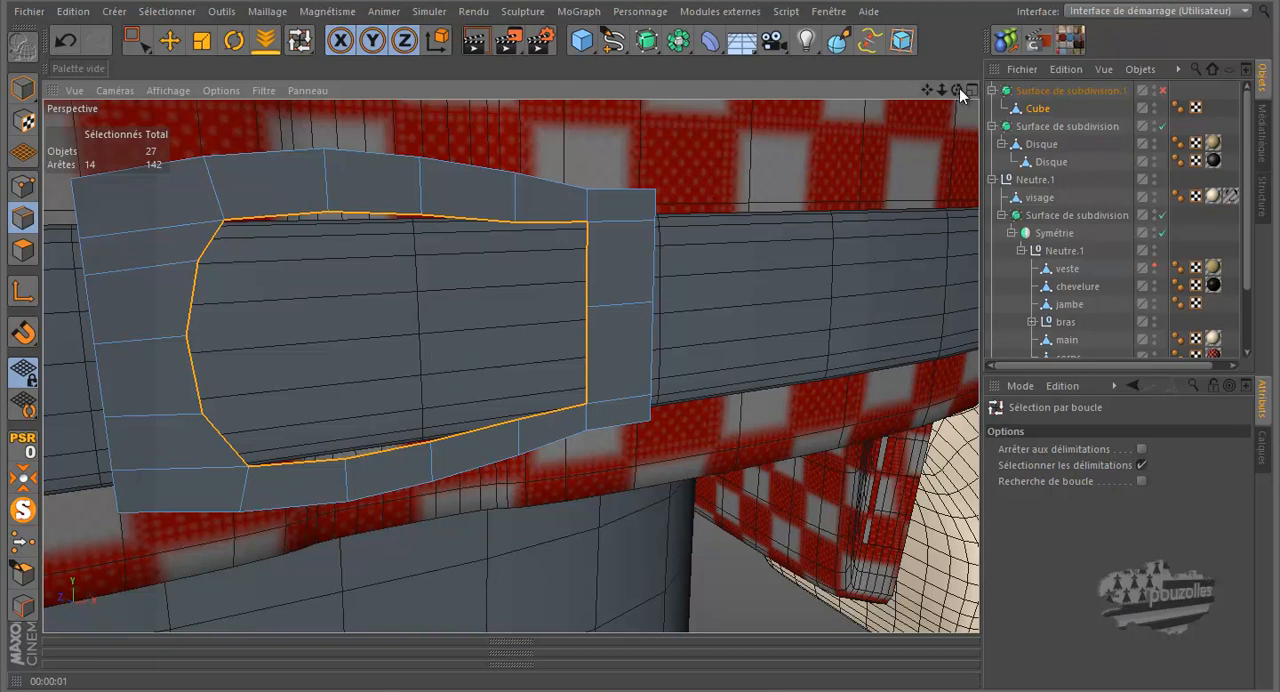
Try to extrude the opening's edge loop with a 1.37 cm offset, then to move it along Z, undoing each attempt
{"action": "left_click_drag", "start_coordinate": [668, 323], "coordinate": [642, 318], "text": "alt"}
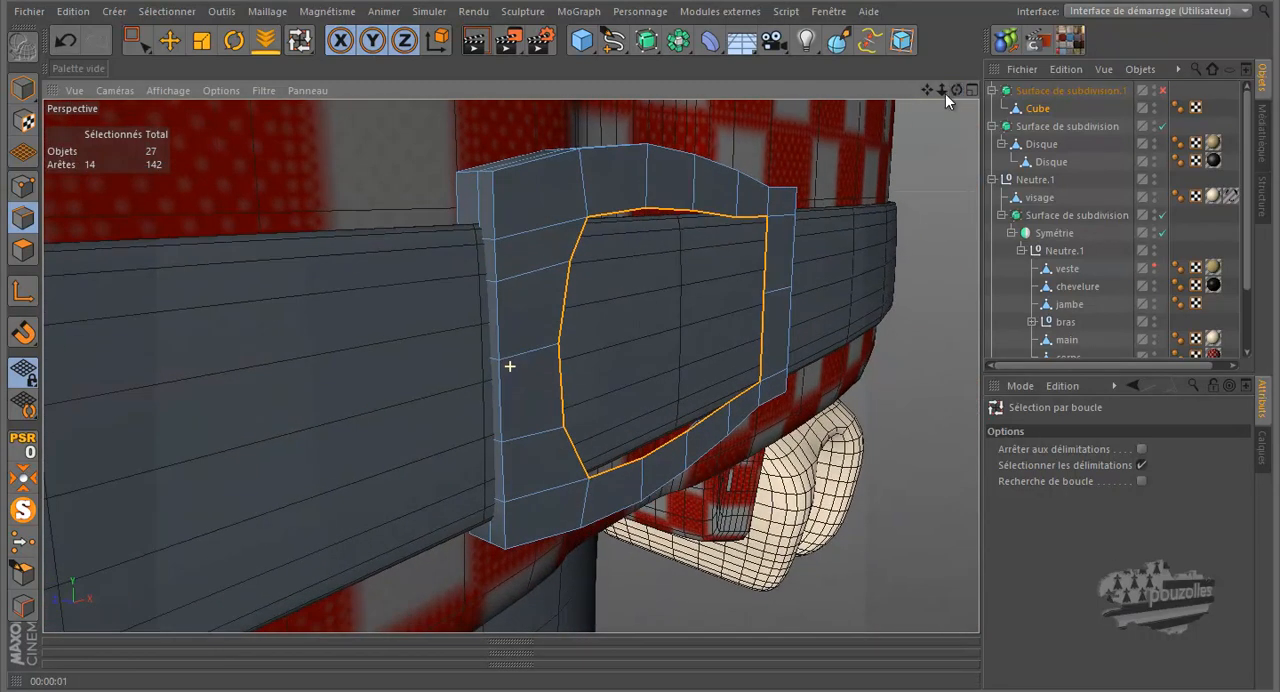
{"action": "scroll", "coordinate": [678, 330], "scroll_direction": "up", "scroll_amount": 5}
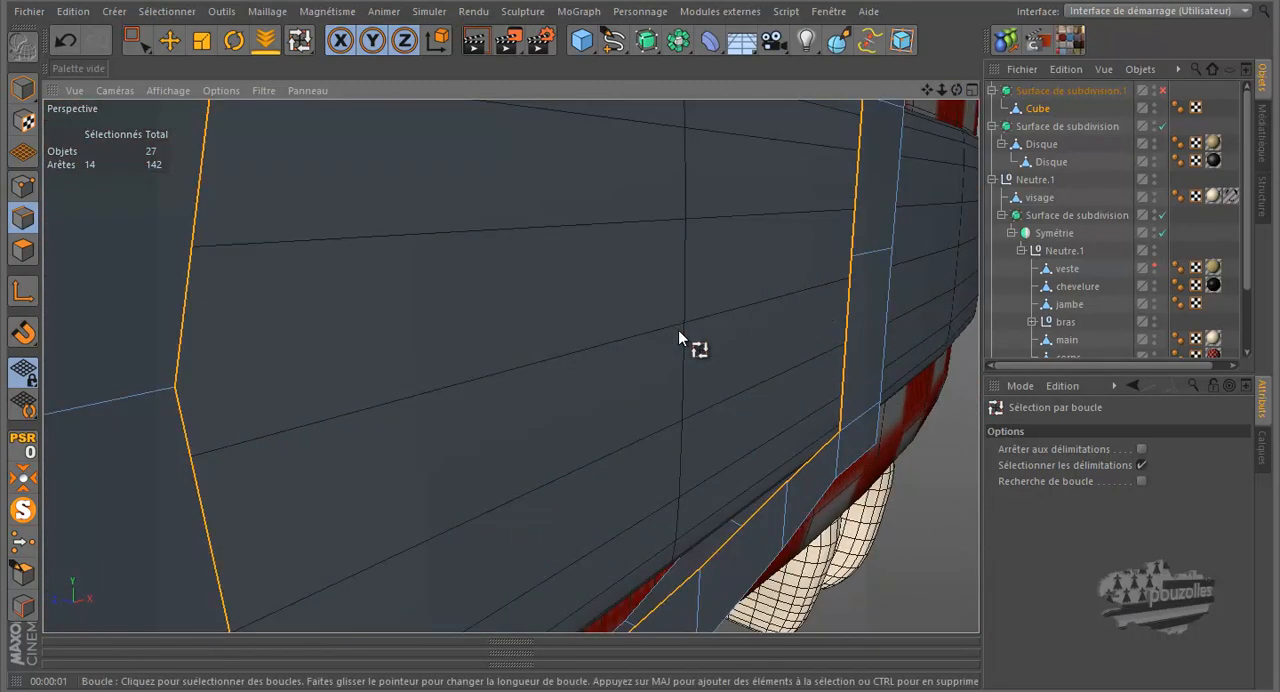
{"action": "right_click", "coordinate": [632, 288]}
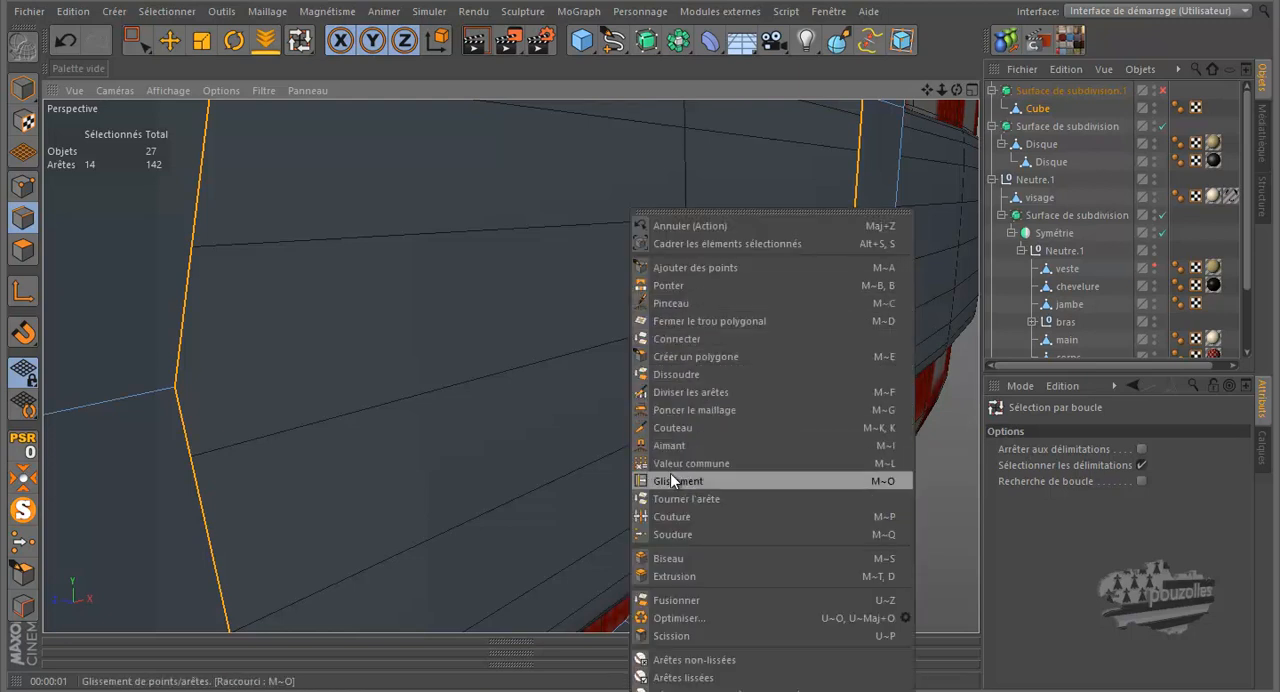
{"action": "left_click", "coordinate": [670, 576]}
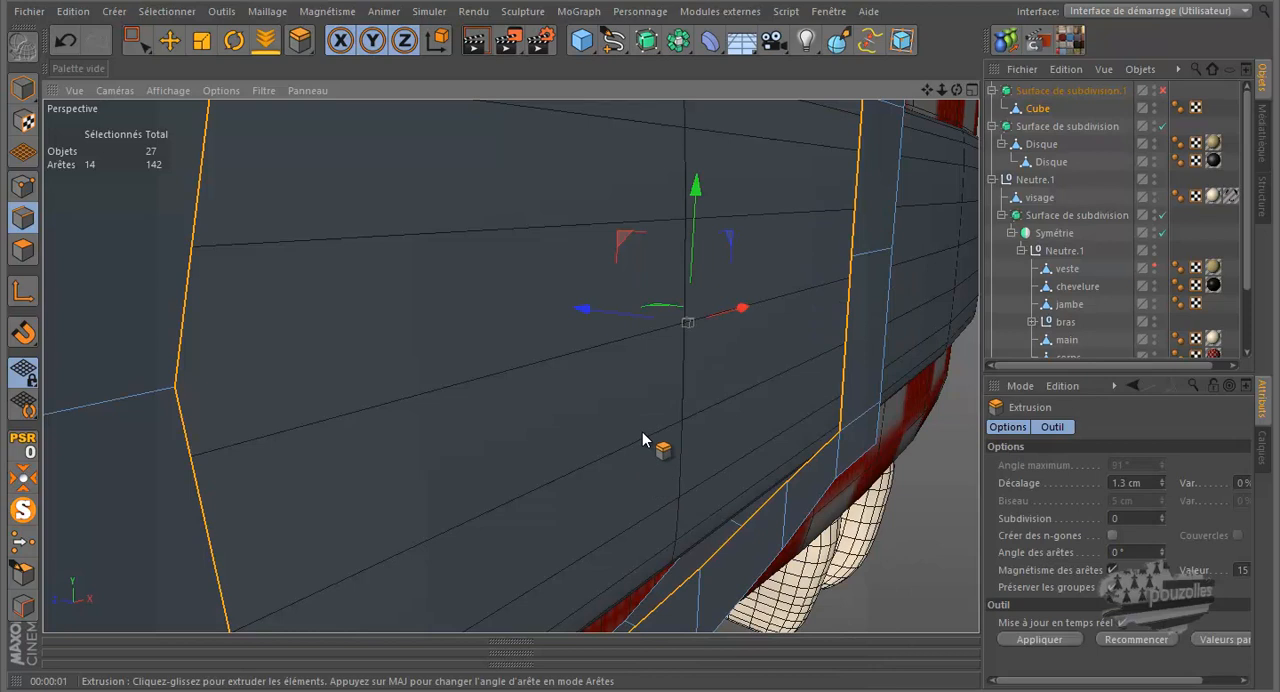
{"action": "left_click_drag", "start_coordinate": [642, 438], "coordinate": [641, 323]}
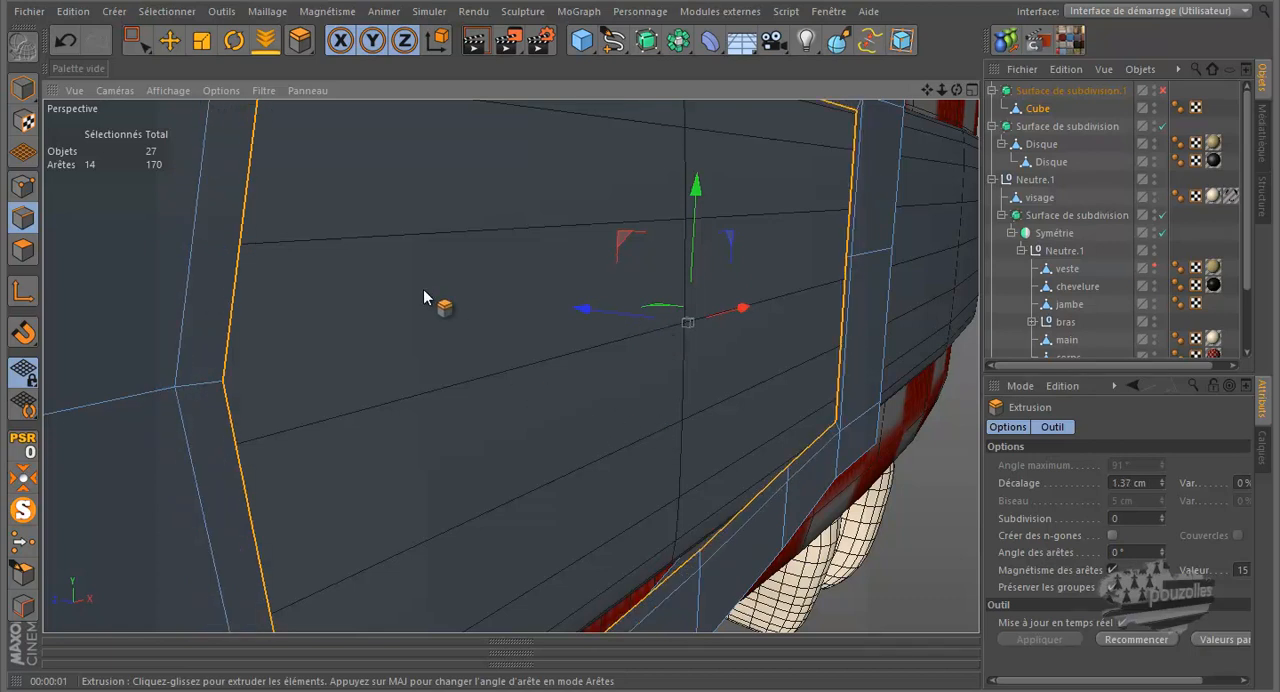
{"action": "left_click", "coordinate": [71, 39]}
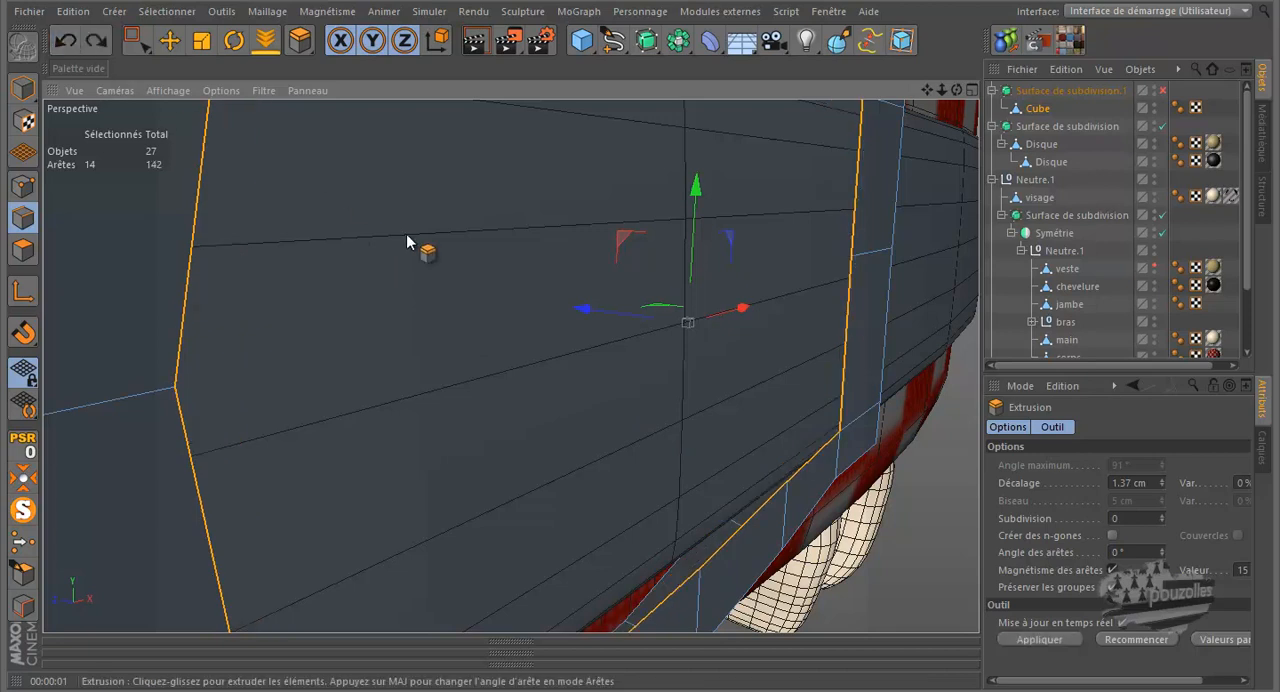
{"action": "left_click_drag", "start_coordinate": [581, 308], "coordinate": [451, 256]}
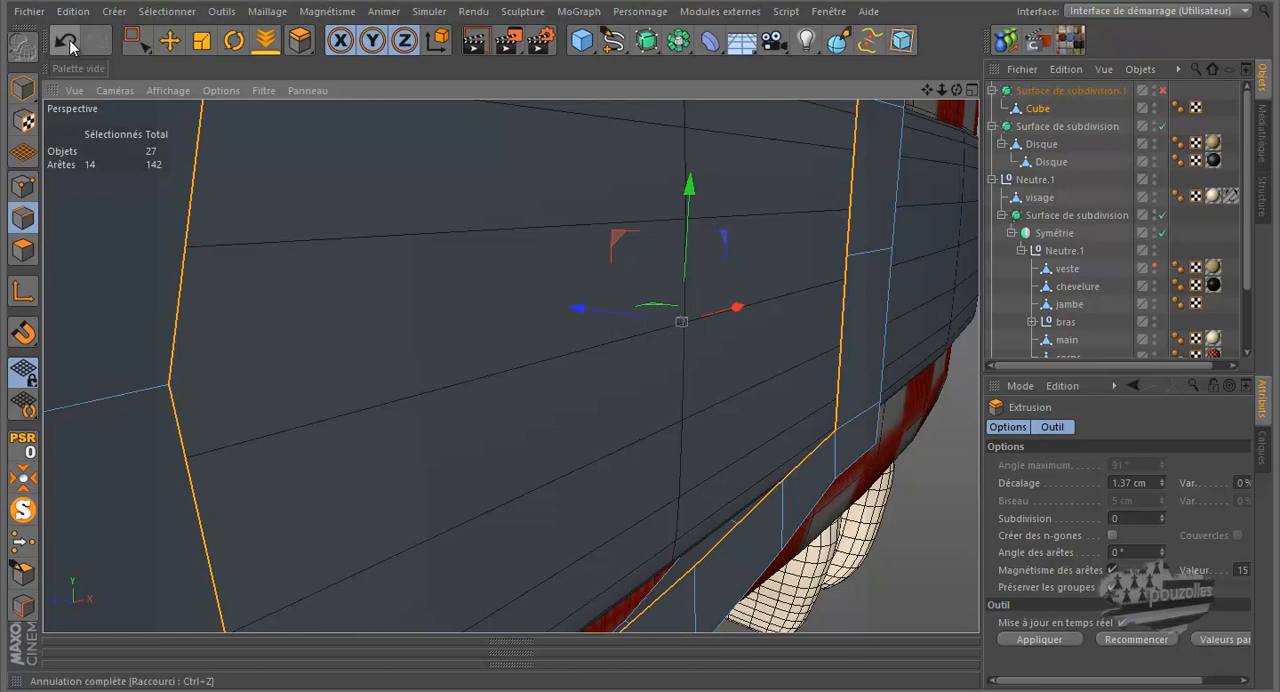
{"action": "left_click", "coordinate": [71, 39]}
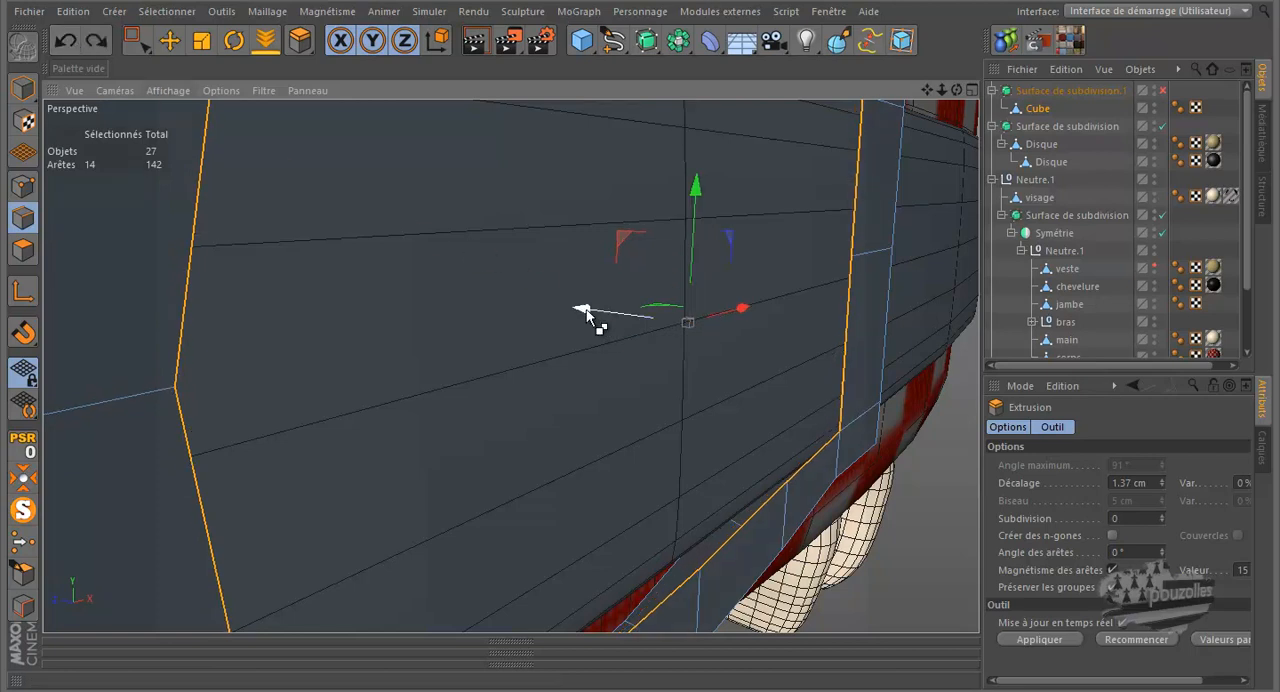
Extrude the opening's edge loop back along Z toward the belt as an inner wall, then turn subdivision on to check it
{"action": "left_click_drag", "start_coordinate": [586, 312], "coordinate": [568, 308]}
{"action": "scroll", "coordinate": [584, 307], "scroll_direction": "down", "scroll_amount": 5}
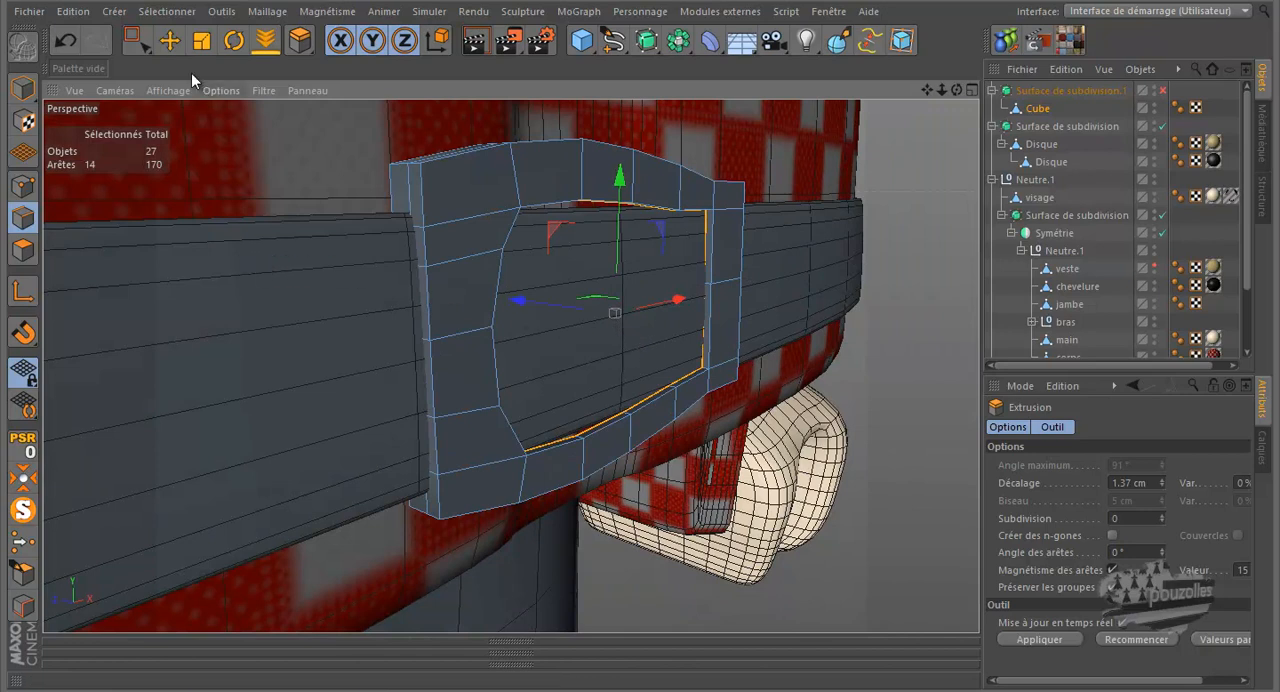
{"action": "left_click", "coordinate": [169, 41]}
{"action": "left_click", "coordinate": [85, 183]}
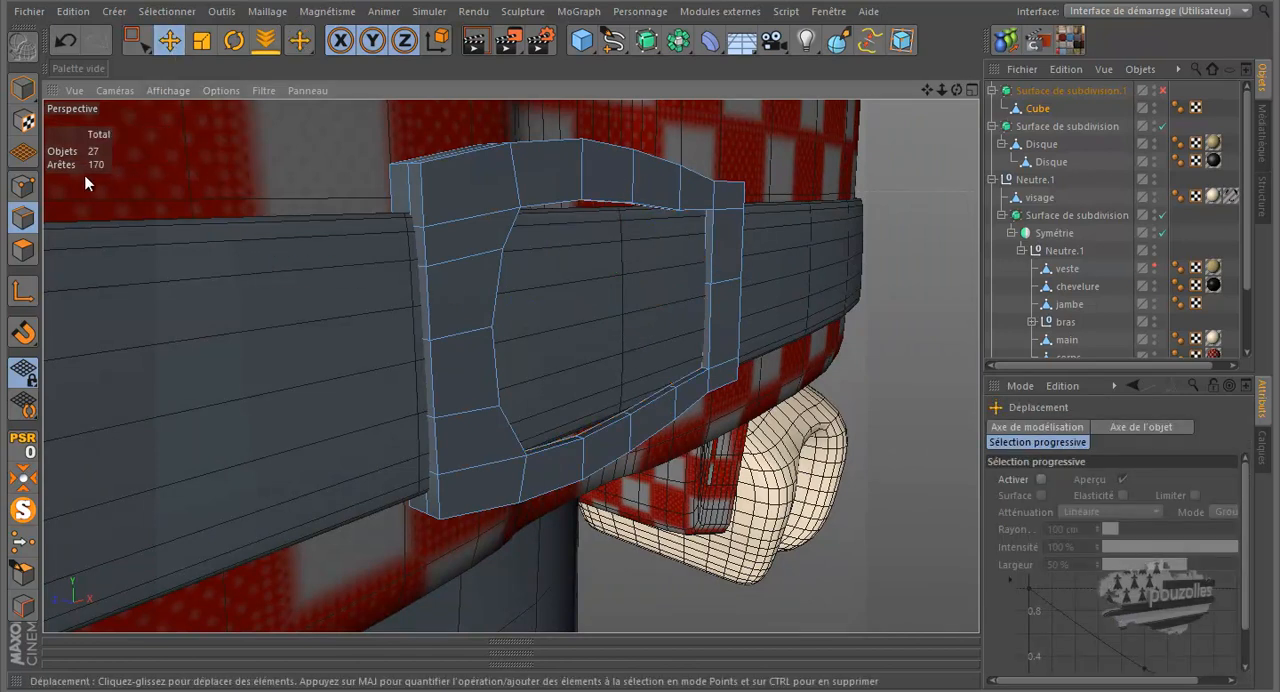
{"action": "left_click", "coordinate": [23, 187]}
{"action": "right_click_drag", "start_coordinate": [697, 365], "coordinate": [760, 346], "text": "alt"}
{"action": "right_click_drag", "start_coordinate": [931, 332], "coordinate": [876, 281], "text": "alt"}
{"action": "left_click", "coordinate": [1162, 90]}
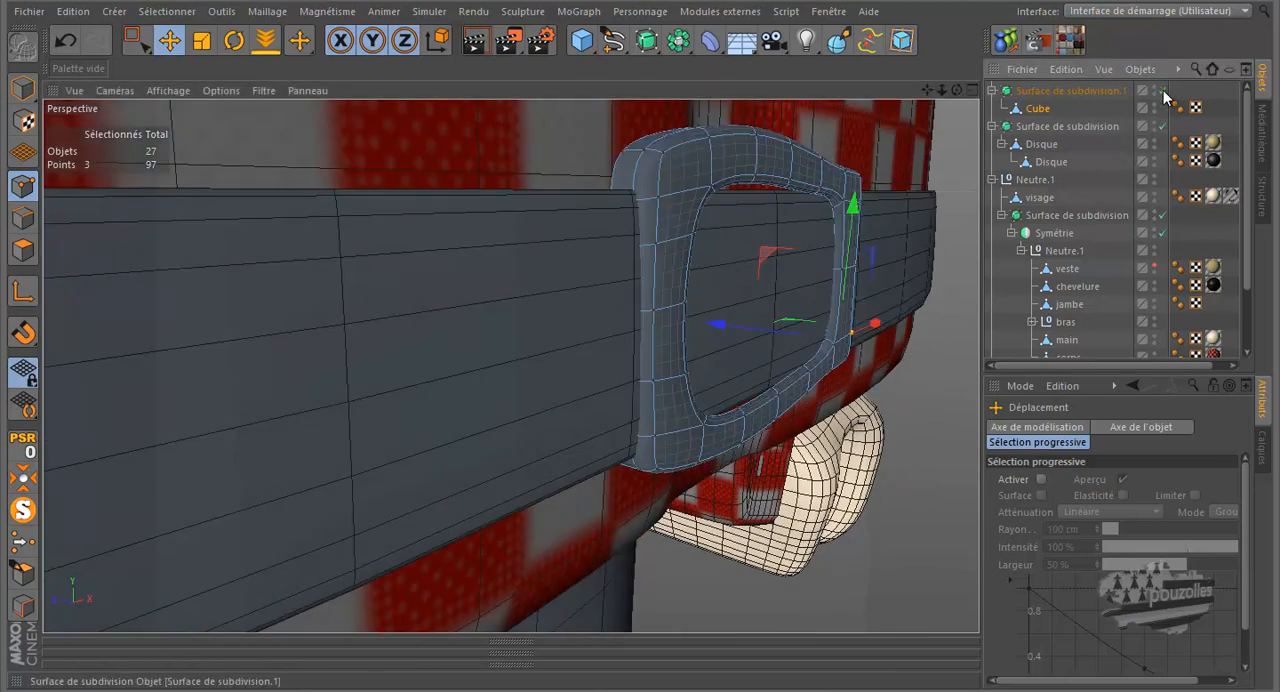
With subdivision off, cut an edge loop around the opening's inner wall, then turn subdivision back on and render the view
{"action": "left_click", "coordinate": [1162, 91]}
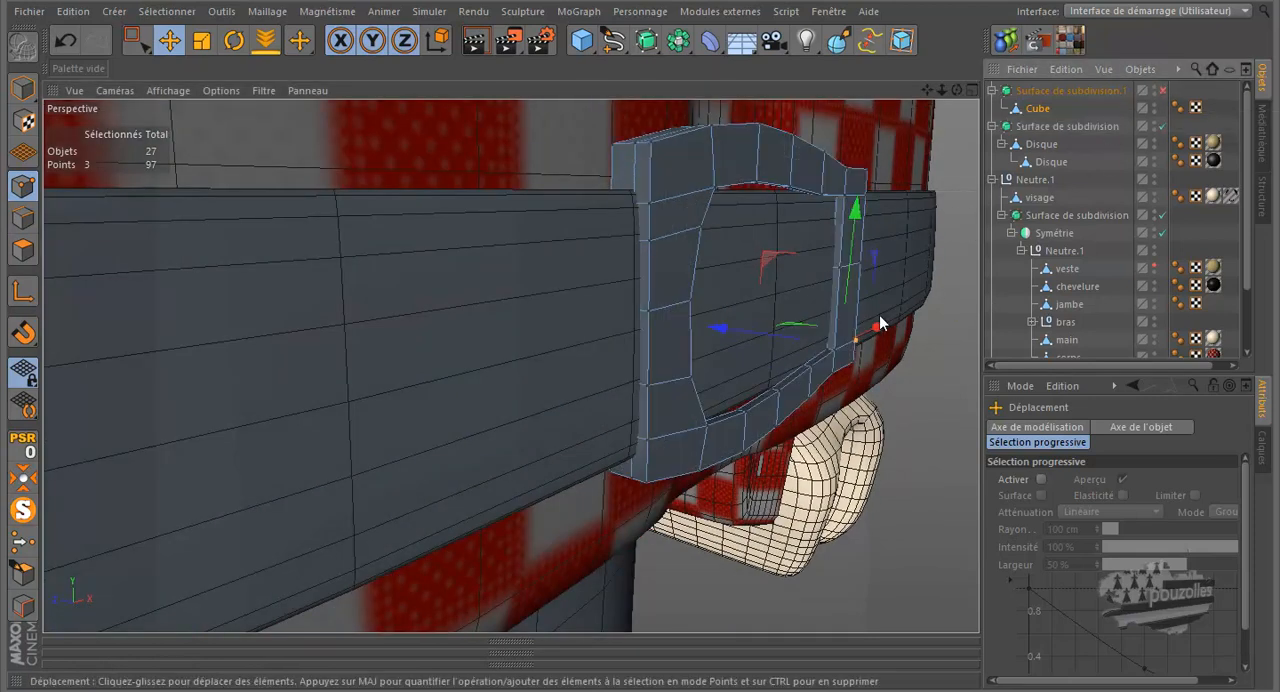
{"action": "scroll", "coordinate": [835, 352], "scroll_direction": "up", "scroll_amount": 3}
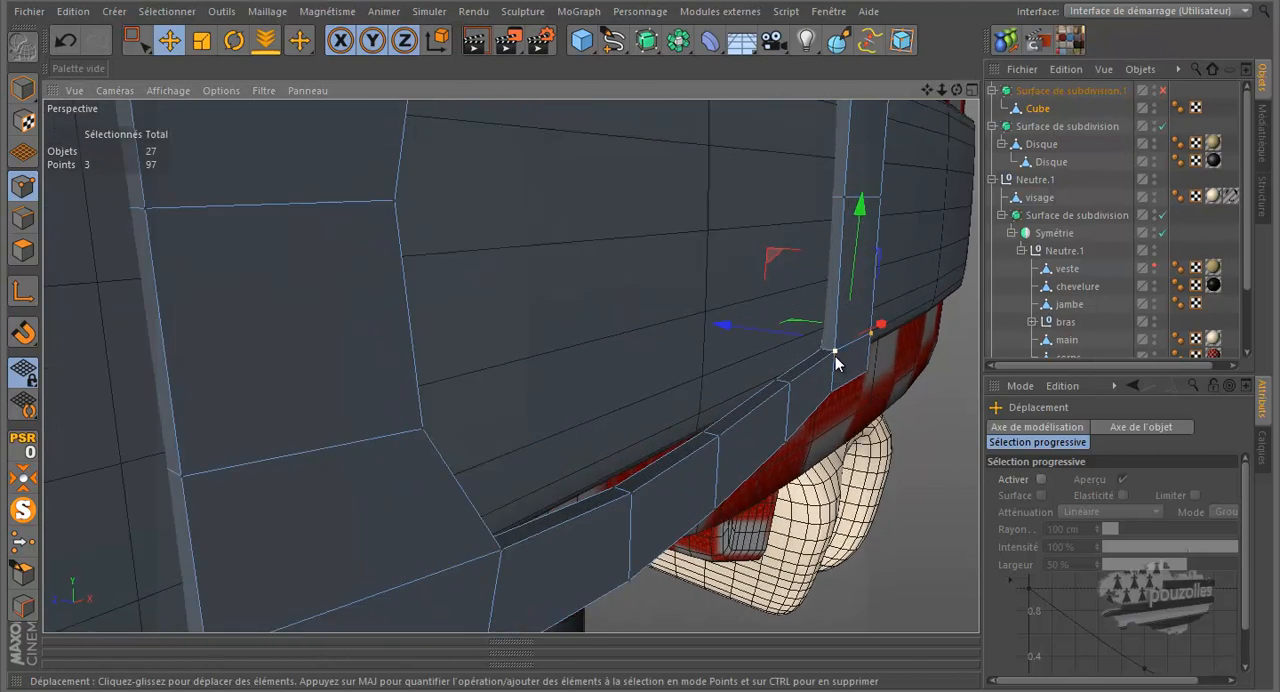
{"action": "key", "text": "k"}
{"action": "scroll", "coordinate": [834, 357], "scroll_direction": "up", "scroll_amount": 1}
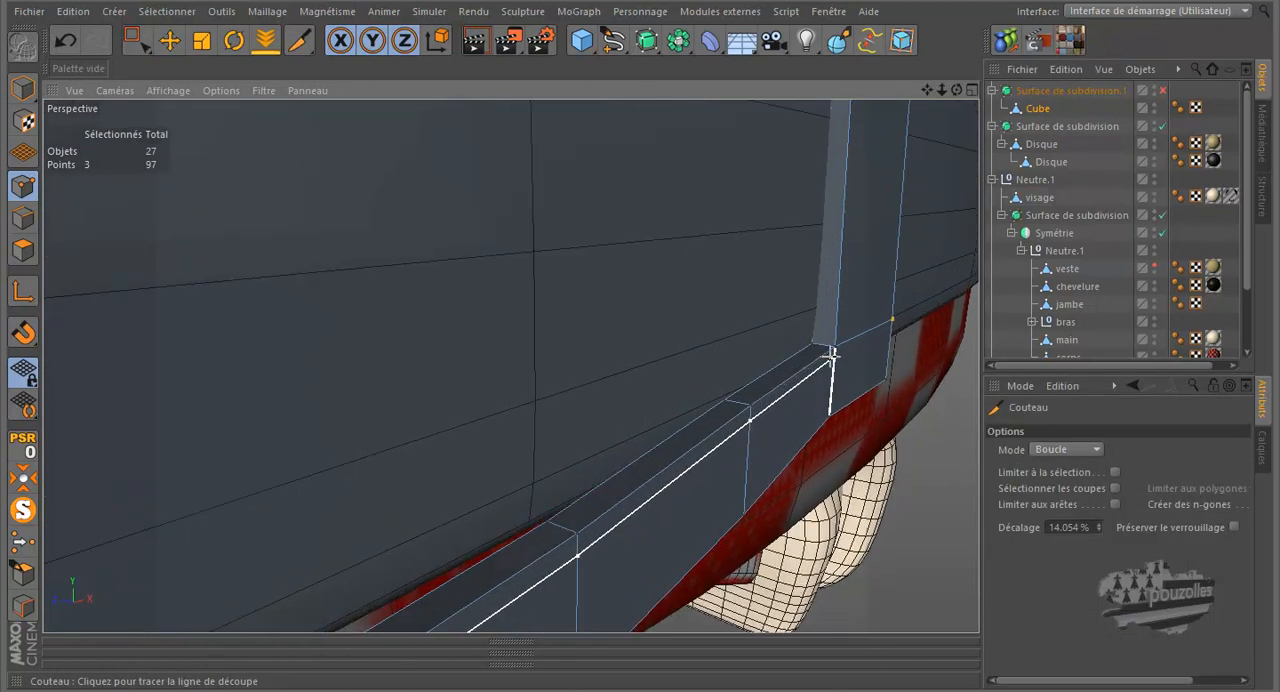
{"action": "left_click", "coordinate": [826, 345]}
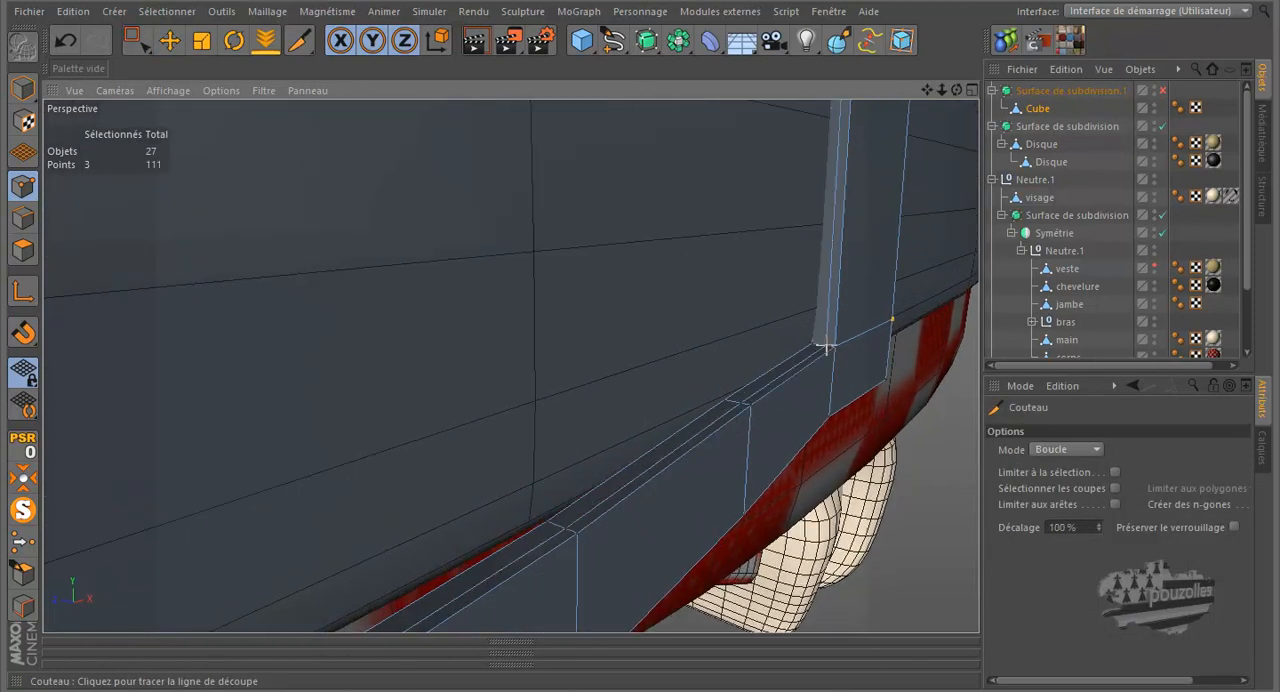
{"action": "scroll", "coordinate": [775, 408], "scroll_direction": "down", "scroll_amount": 2}
{"action": "right_click_drag", "start_coordinate": [777, 413], "coordinate": [786, 486], "text": "alt"}
{"action": "left_click", "coordinate": [1162, 91]}
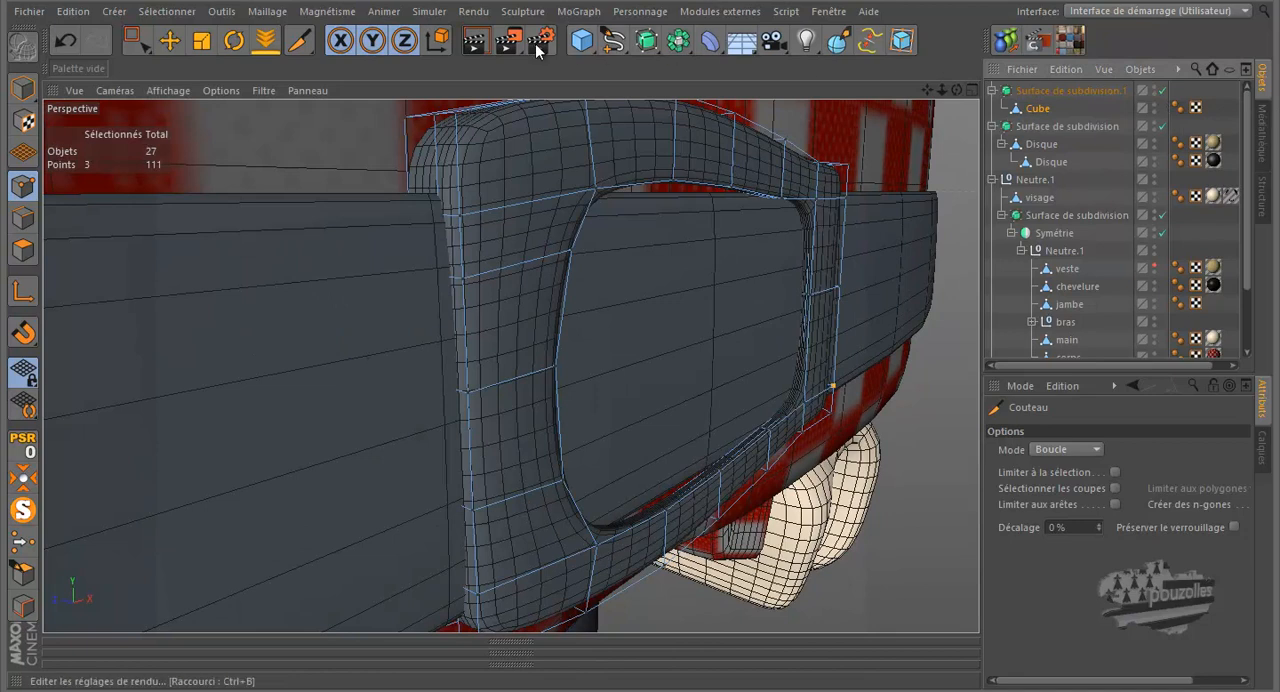
{"action": "left_click", "coordinate": [476, 42]}
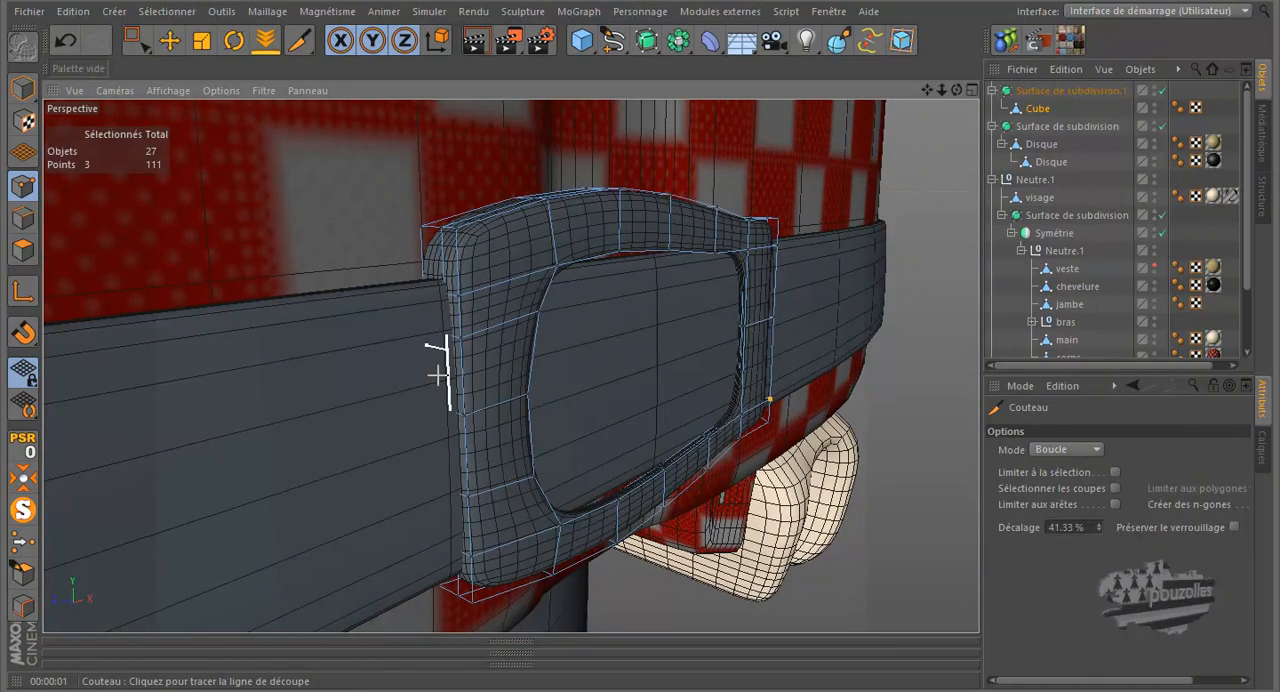
Examine the buckle on the belt and rectangle-select the three stray points inside its opening
{"action": "right_click_drag", "start_coordinate": [417, 453], "coordinate": [401, 453], "text": "alt"}
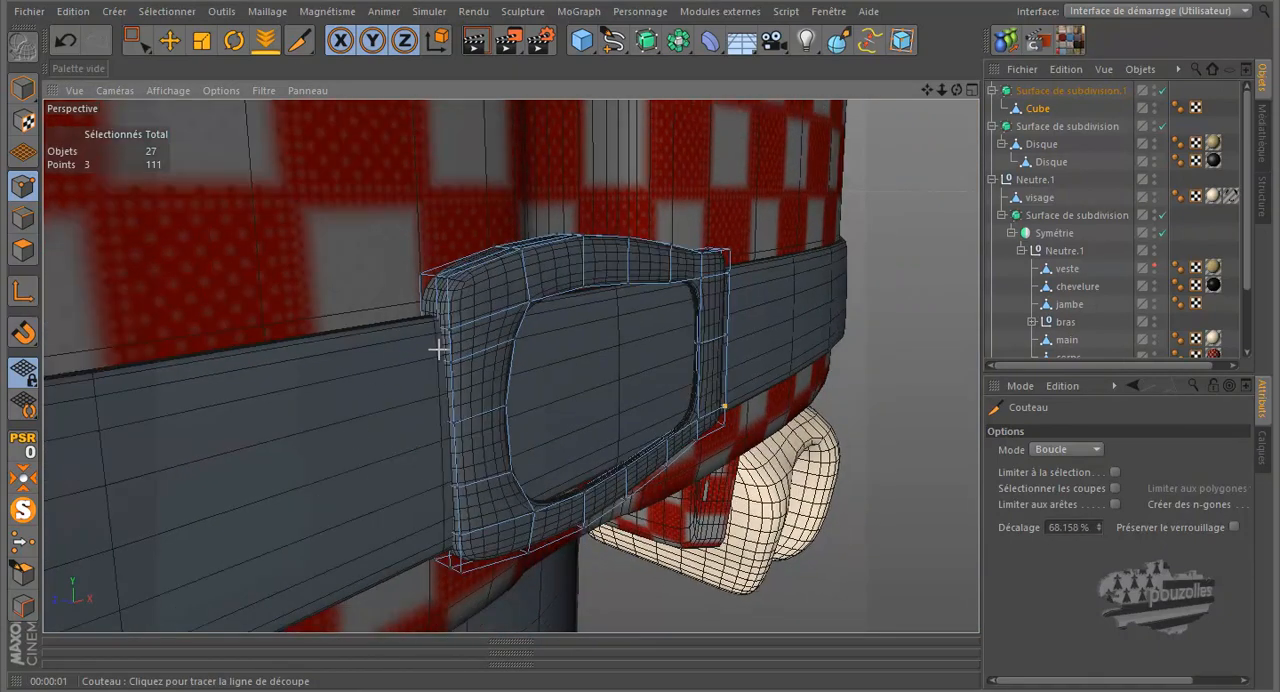
{"action": "left_click_drag", "start_coordinate": [954, 88], "coordinate": [642, 328]}
{"action": "scroll", "coordinate": [835, 440], "scroll_direction": "down", "scroll_amount": 5}
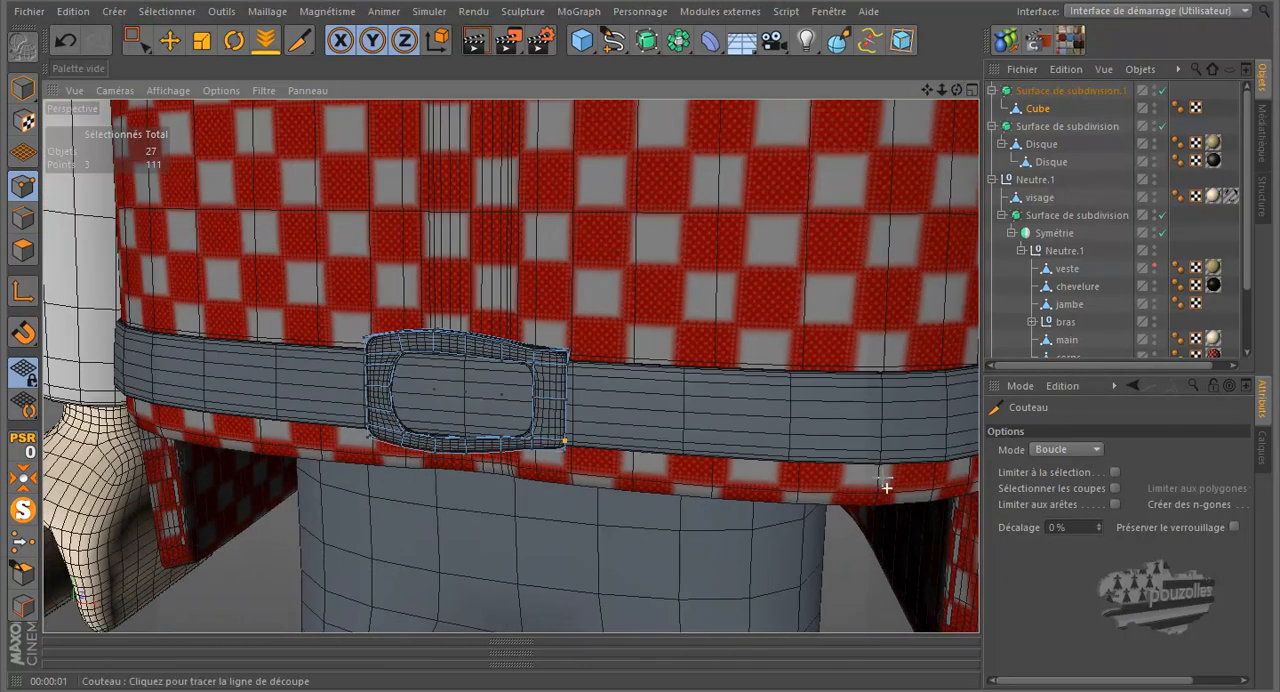
{"action": "left_click", "coordinate": [170, 41]}
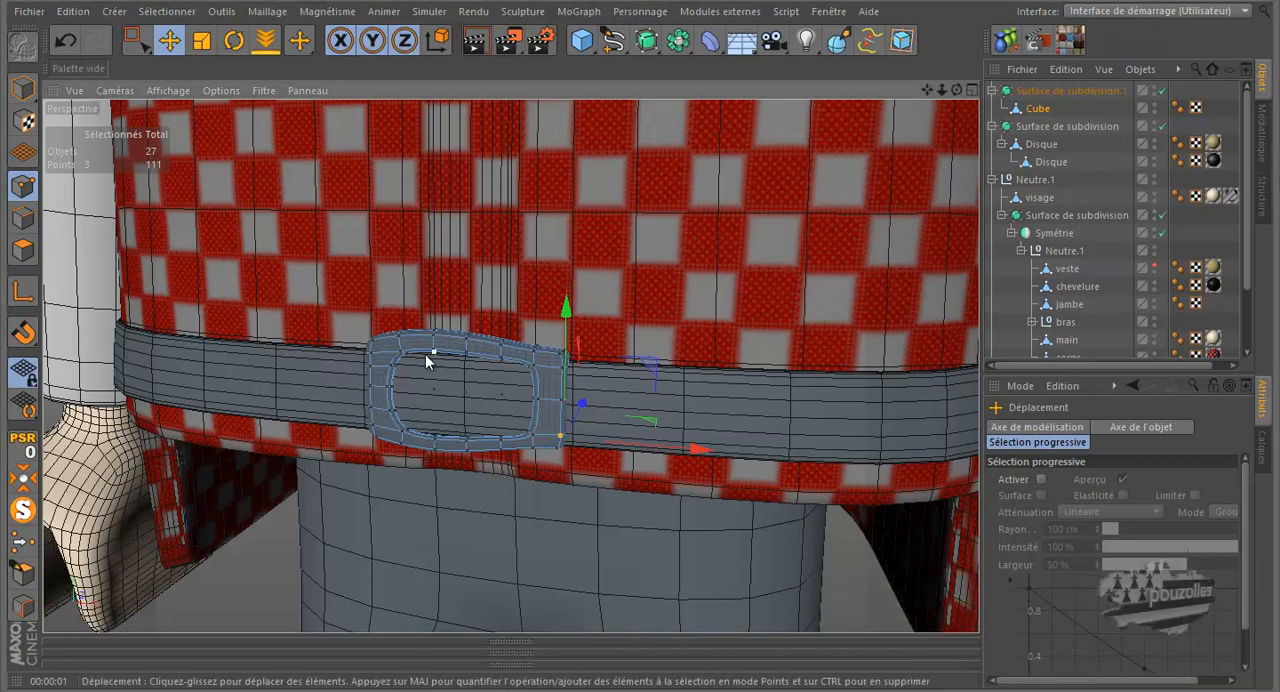
{"action": "scroll", "coordinate": [425, 354], "scroll_direction": "up", "scroll_amount": 5}
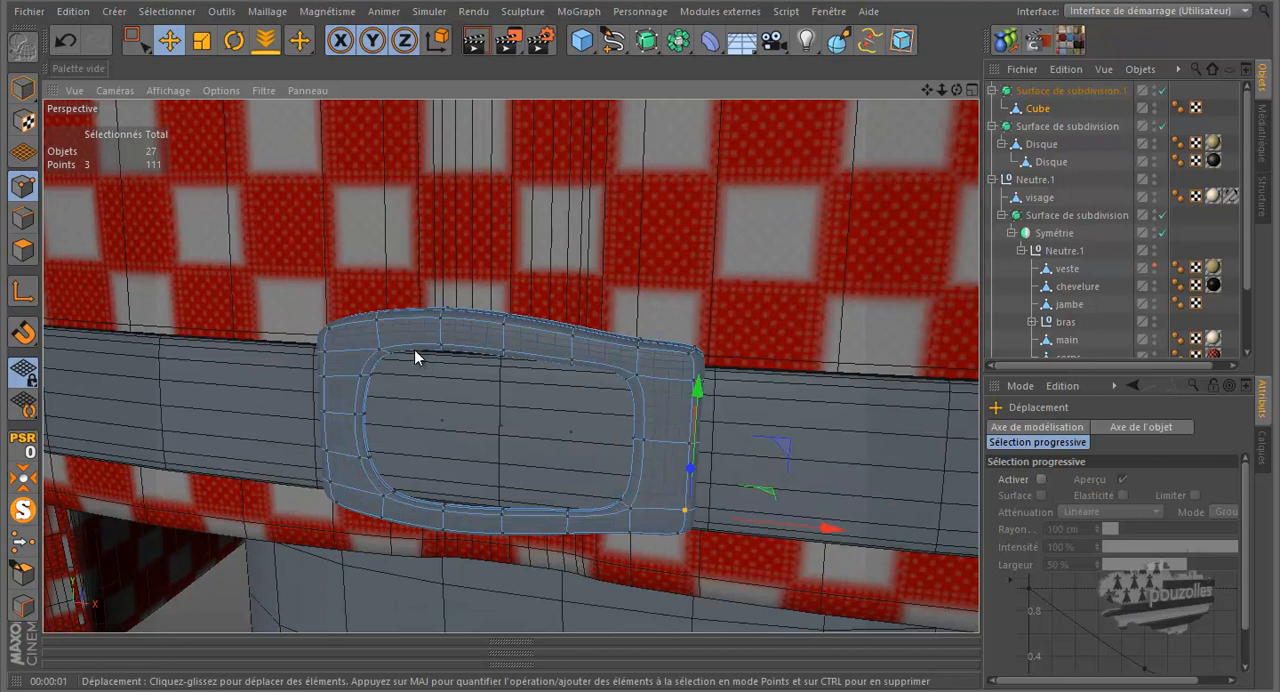
{"action": "scroll", "coordinate": [414, 349], "scroll_direction": "down", "scroll_amount": 1}
{"action": "scroll", "coordinate": [530, 573], "scroll_direction": "up", "scroll_amount": 1}
{"action": "left_click", "coordinate": [569, 195]}
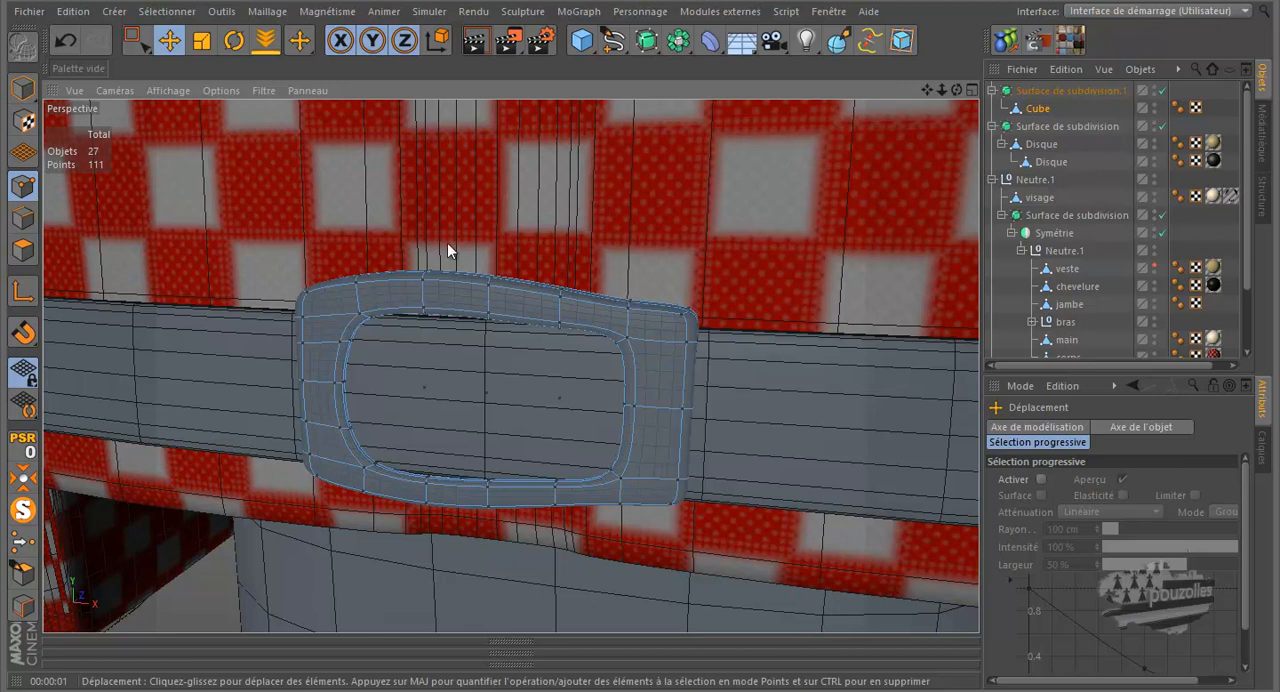
{"action": "left_click", "coordinate": [138, 43]}
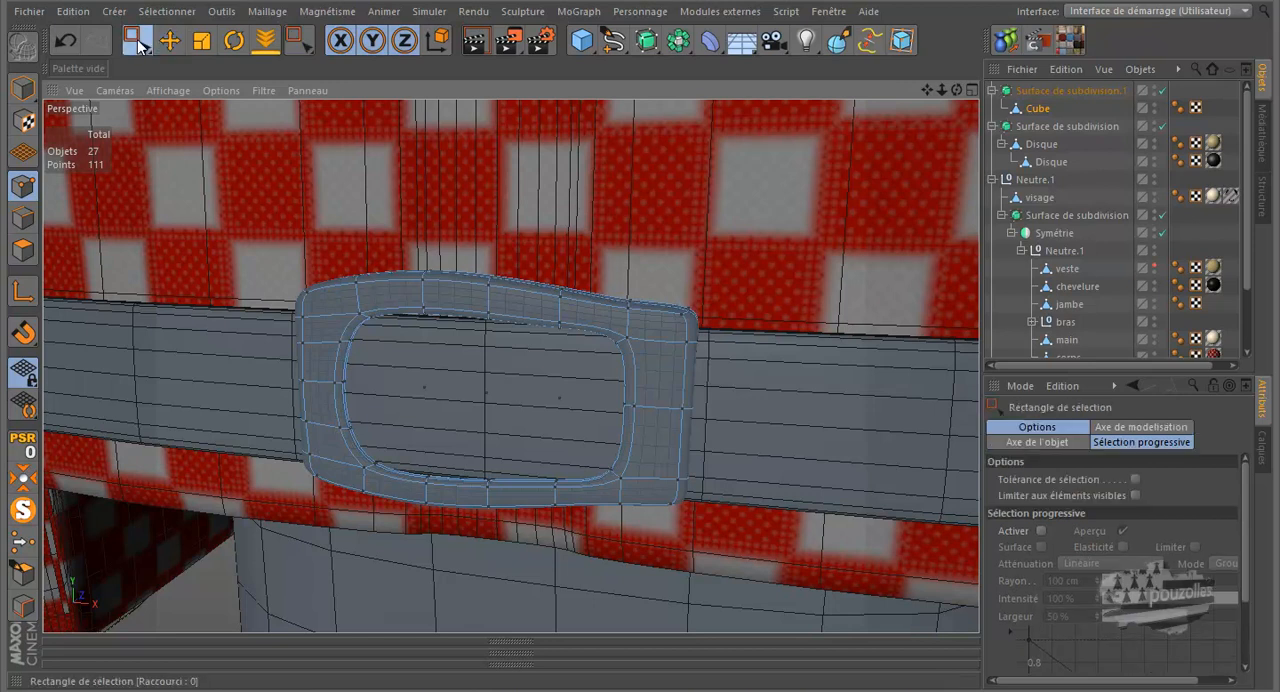
{"action": "left_click_drag", "start_coordinate": [367, 373], "coordinate": [584, 425]}
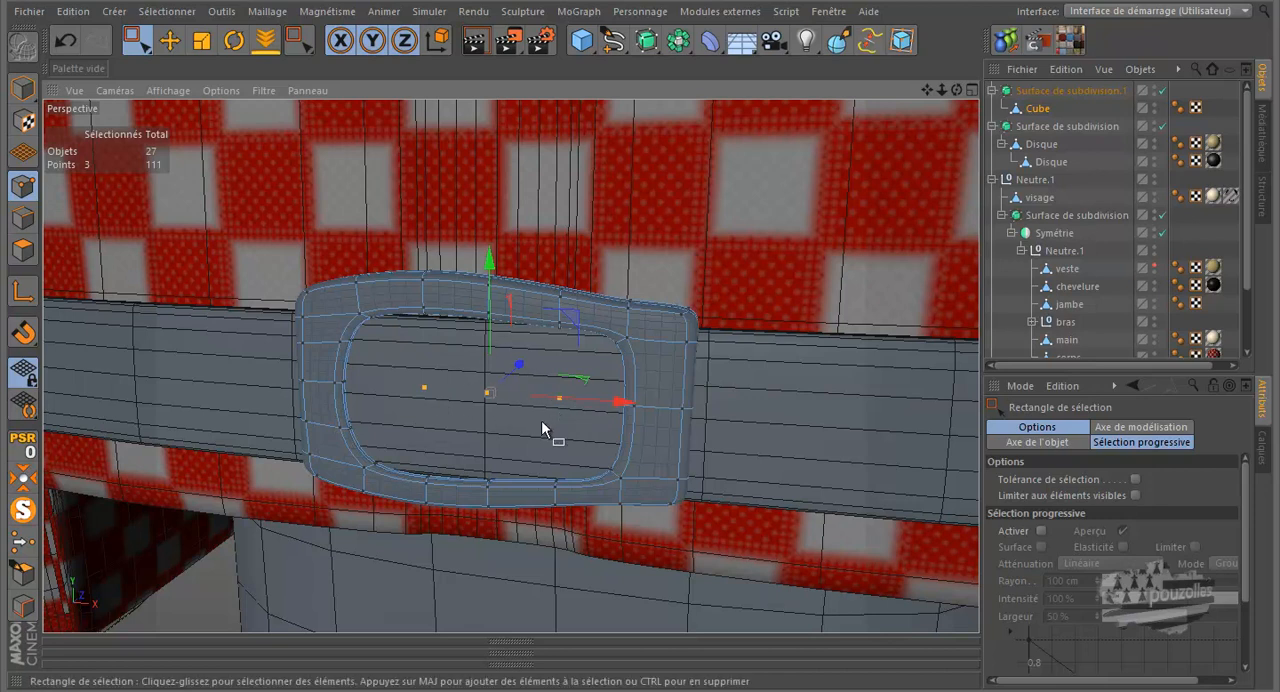
Clear the point selection and optimise the buckle mesh to remove the stray points inside its opening
{"action": "left_click", "coordinate": [307, 213]}
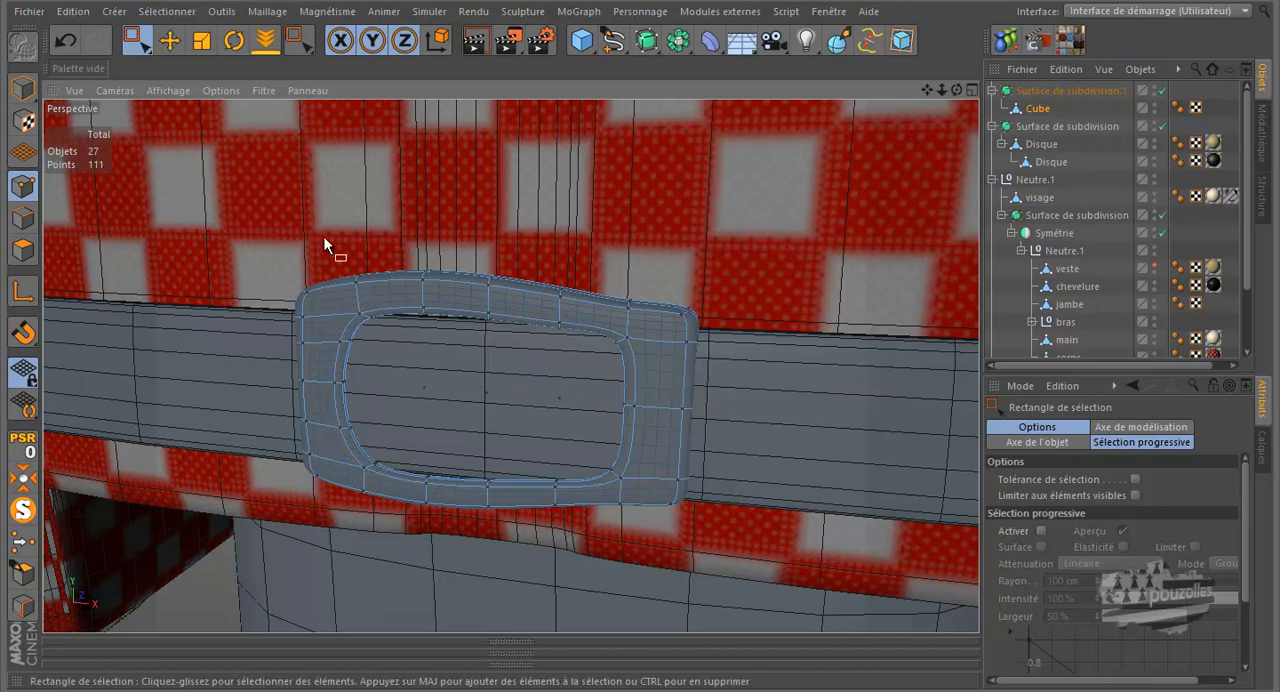
{"action": "right_click", "coordinate": [372, 164]}
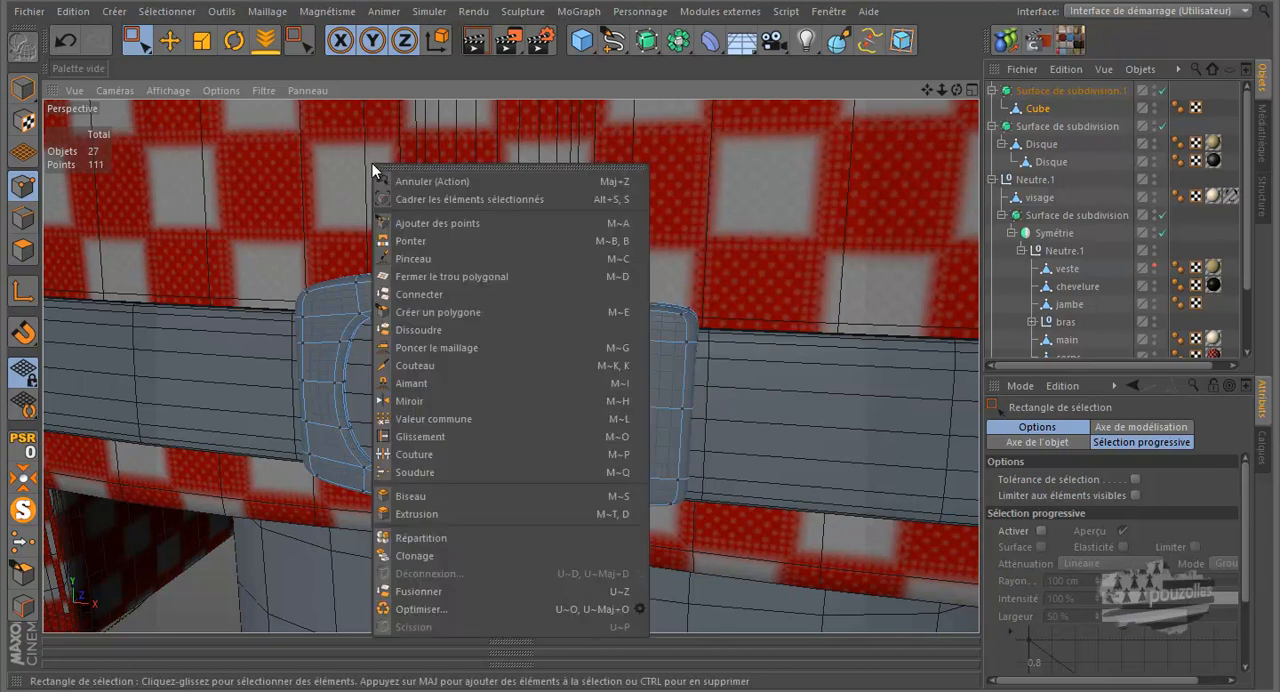
{"action": "left_click", "coordinate": [442, 610]}
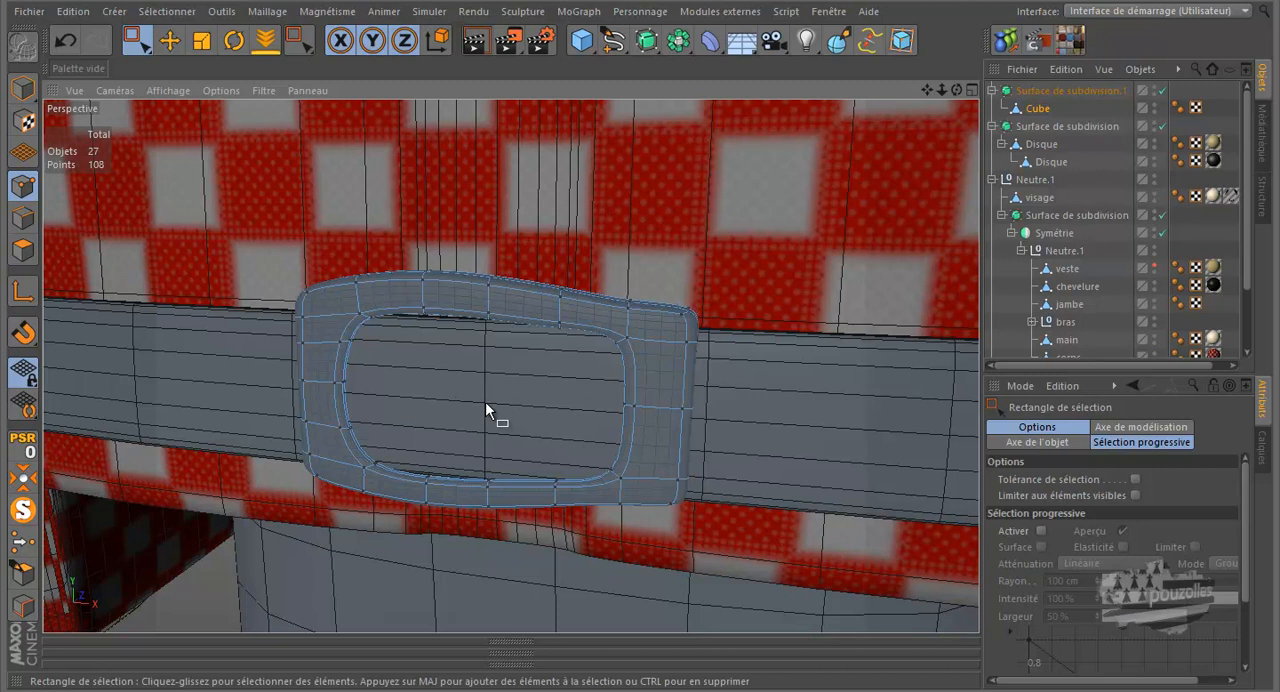
Rename the buckle's Cube object as boucle
{"action": "scroll", "coordinate": [489, 391], "scroll_direction": "down", "scroll_amount": 3}
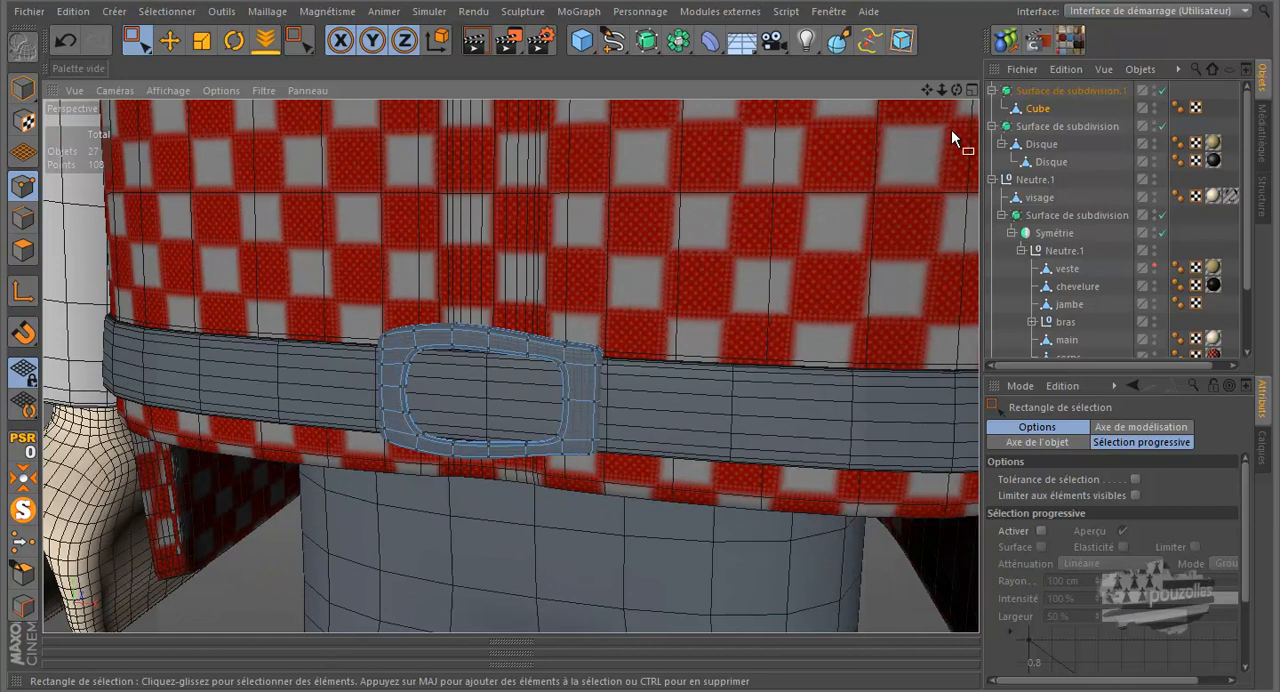
{"action": "left_click", "coordinate": [1037, 110]}
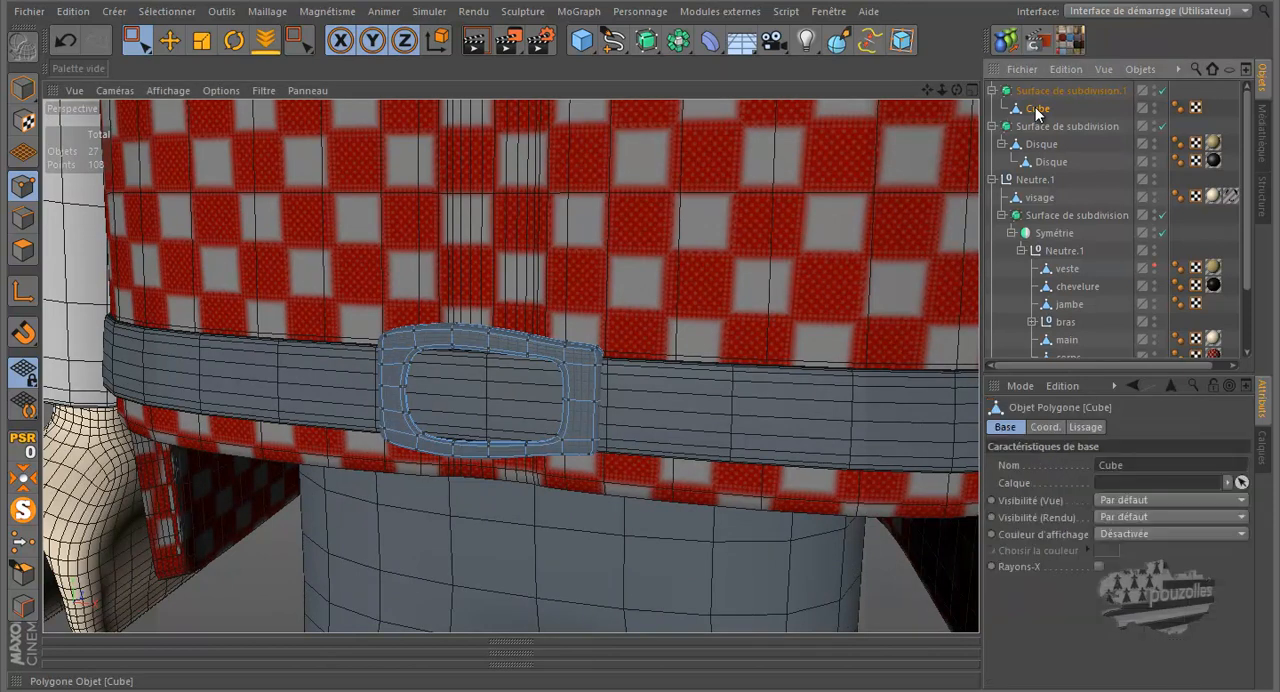
{"action": "double_click", "coordinate": [1037, 109]}
{"action": "type", "text": "boucl"}
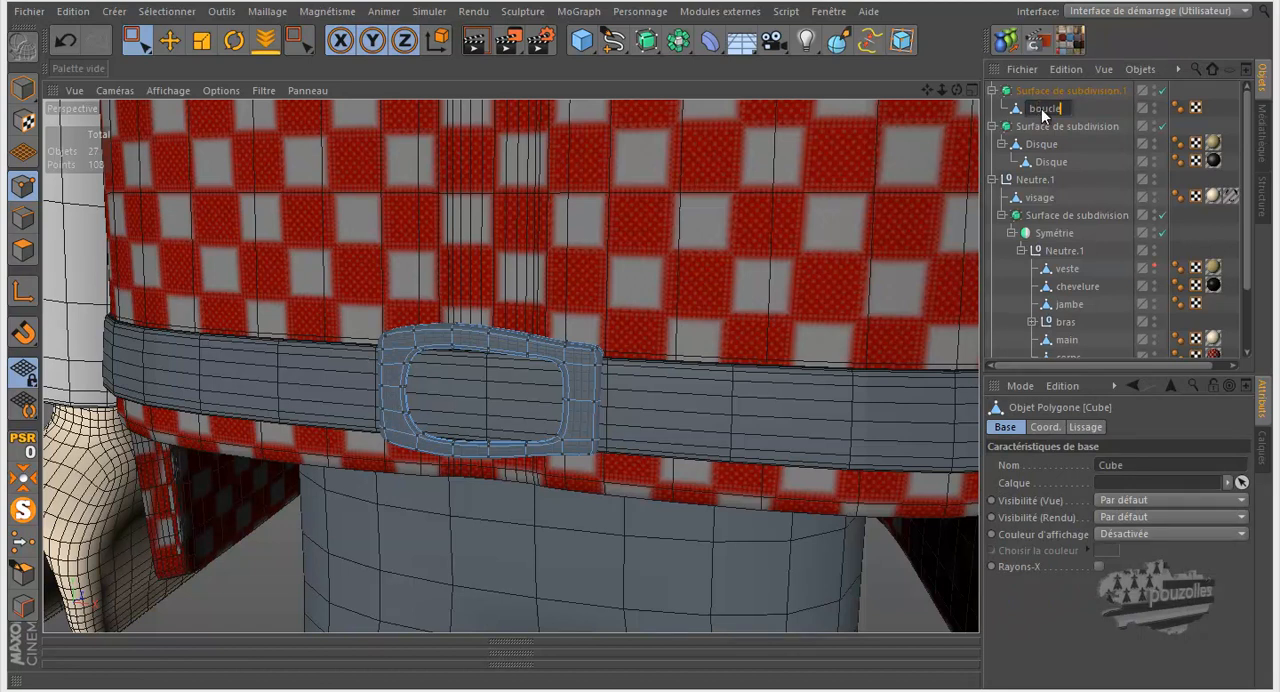
{"action": "key", "text": "Return"}
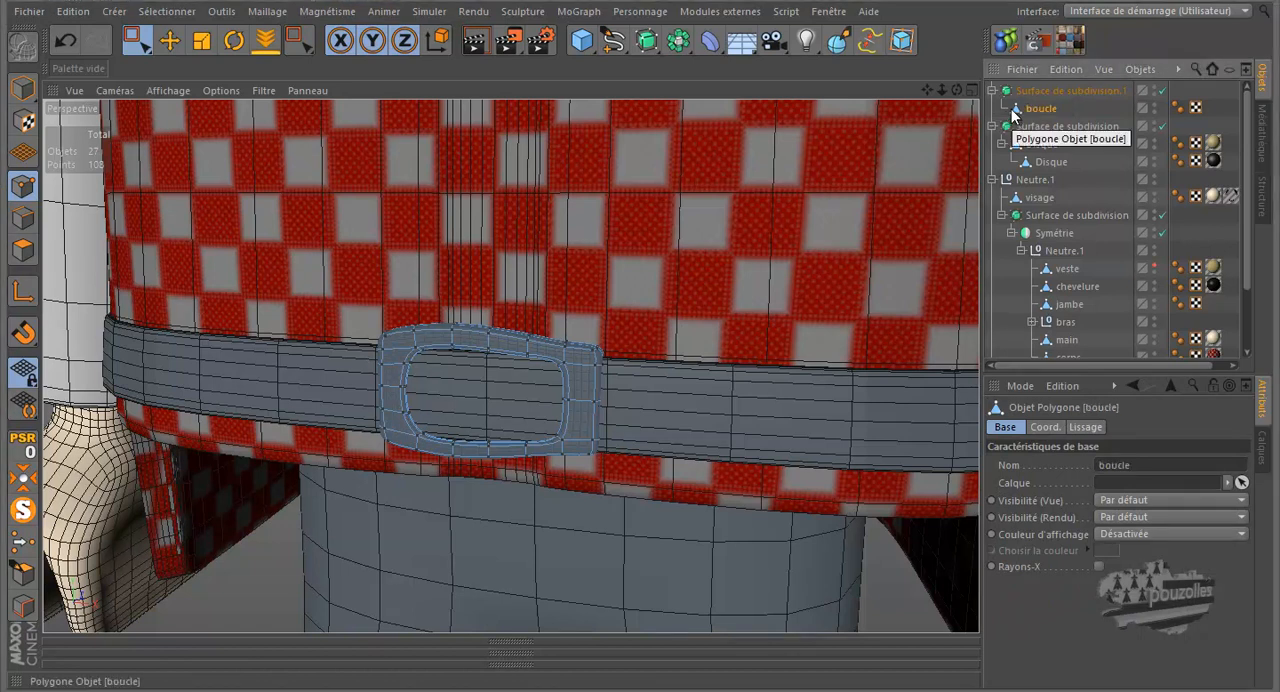
Select the cinture object, examine the belt's edges around the buckle from several angles and render the view
{"action": "scroll", "coordinate": [1064, 222], "scroll_direction": "down", "scroll_amount": 3}
{"action": "left_click", "coordinate": [1070, 297]}
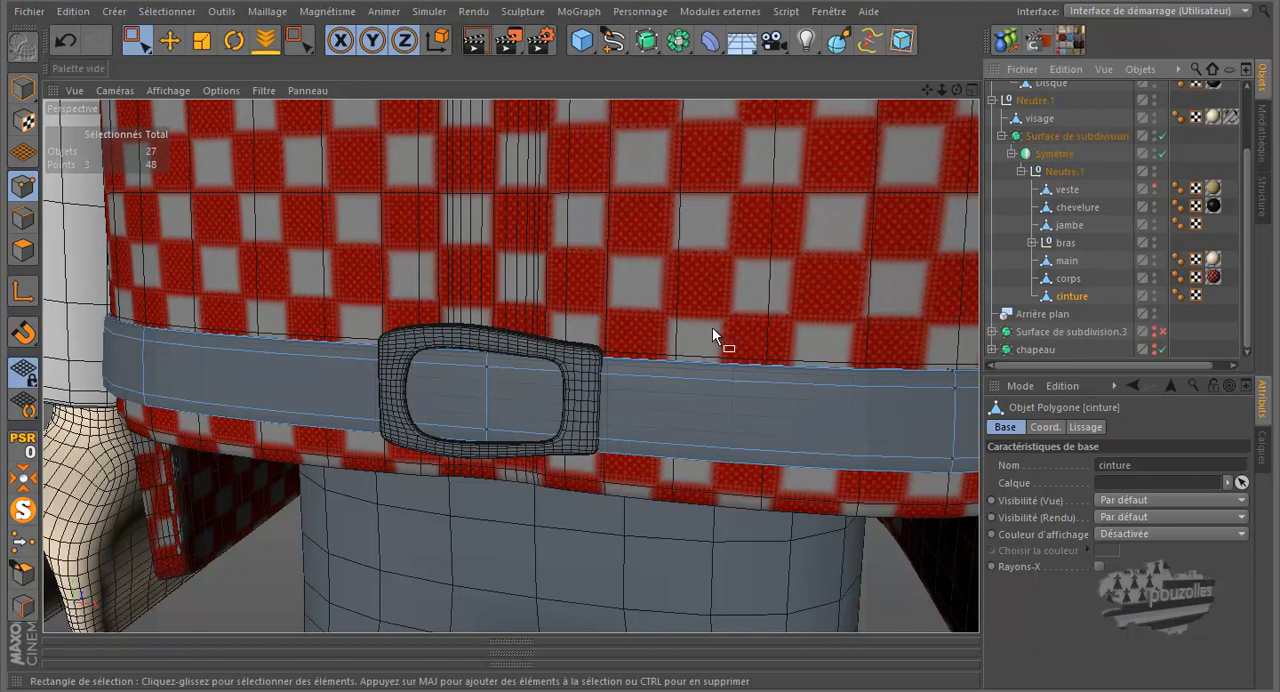
{"action": "scroll", "coordinate": [456, 387], "scroll_direction": "up", "scroll_amount": 8}
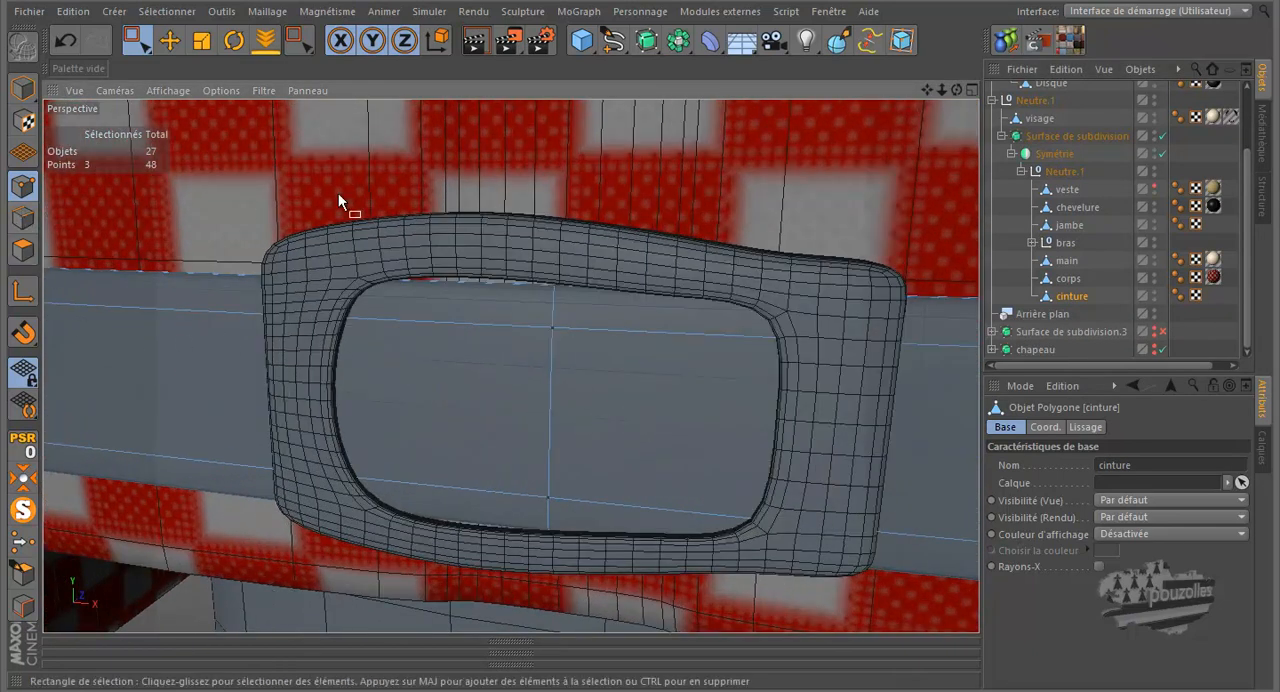
{"action": "left_click_drag", "start_coordinate": [957, 88], "coordinate": [639, 320]}
{"action": "scroll", "coordinate": [641, 320], "scroll_direction": "up", "scroll_amount": 6}
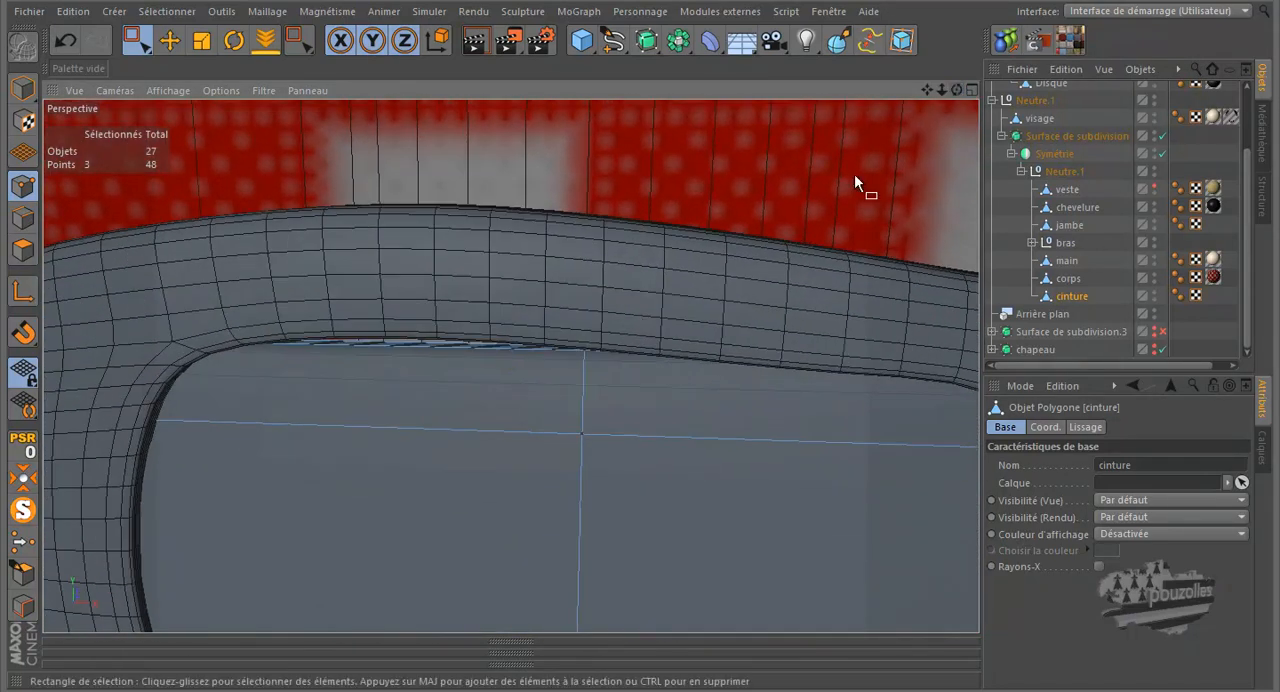
{"action": "scroll", "coordinate": [690, 286], "scroll_direction": "down", "scroll_amount": 2}
{"action": "scroll", "coordinate": [632, 337], "scroll_direction": "down", "scroll_amount": 5}
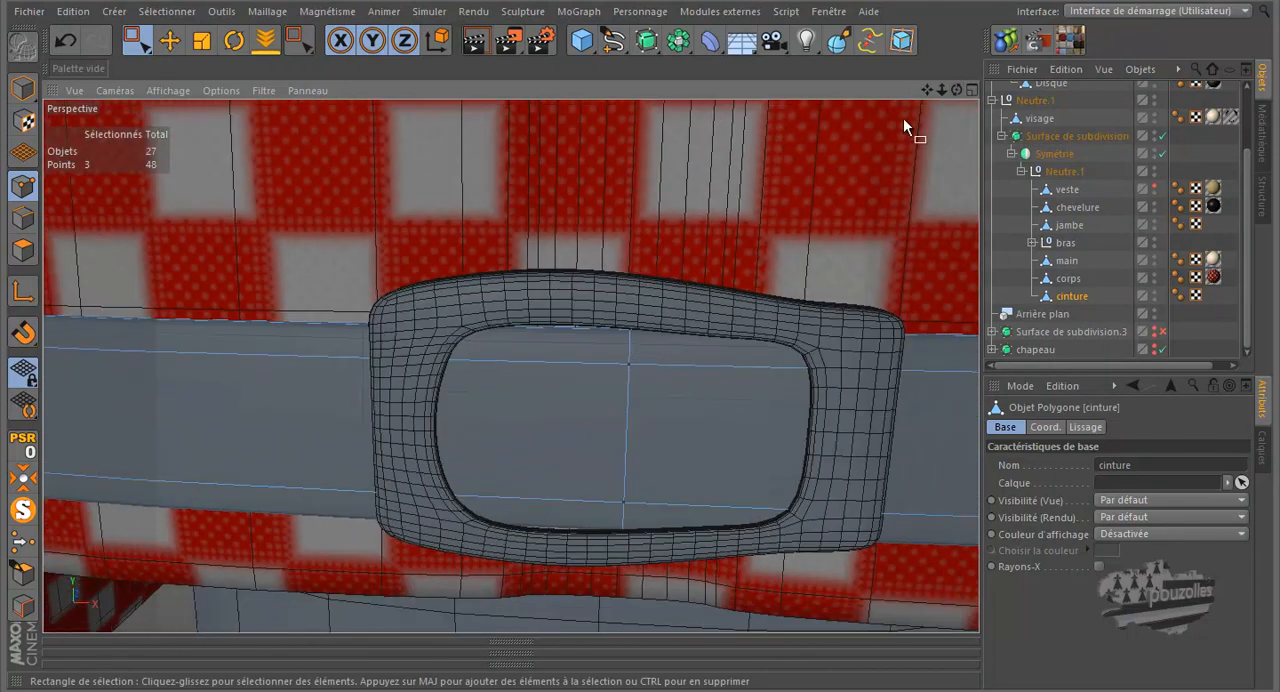
{"action": "left_click_drag", "start_coordinate": [955, 90], "coordinate": [642, 320]}
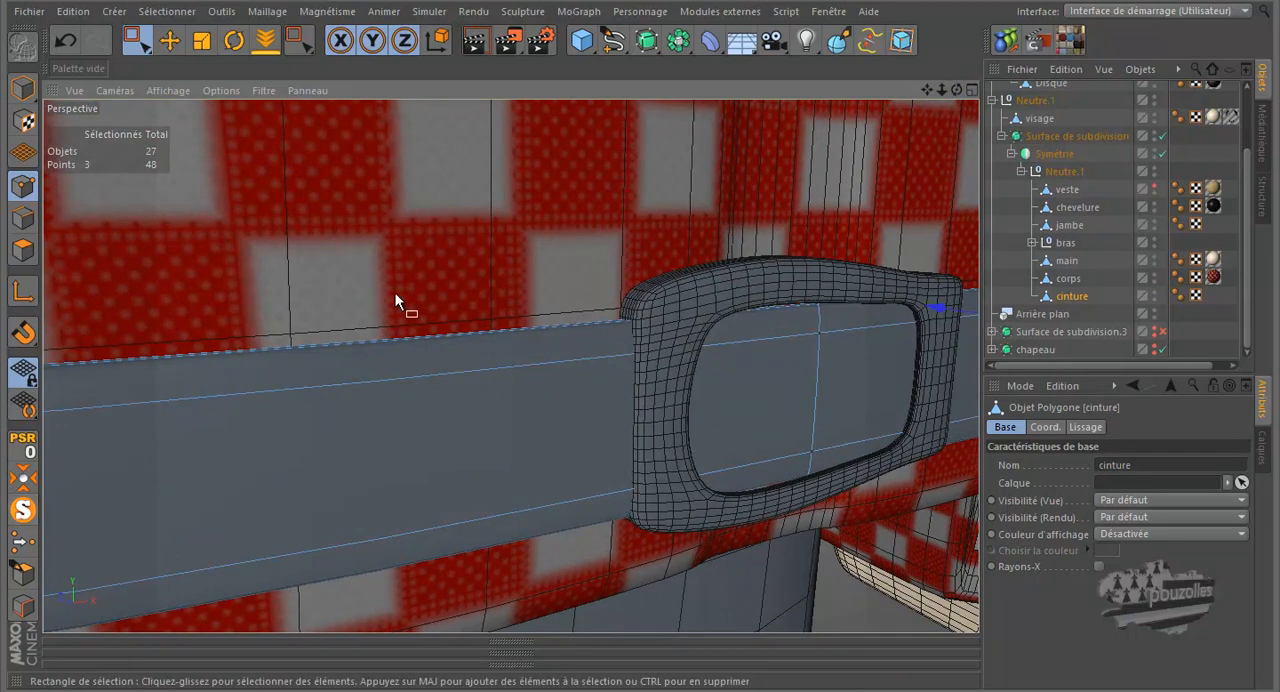
{"action": "left_click_drag", "start_coordinate": [956, 90], "coordinate": [642, 322]}
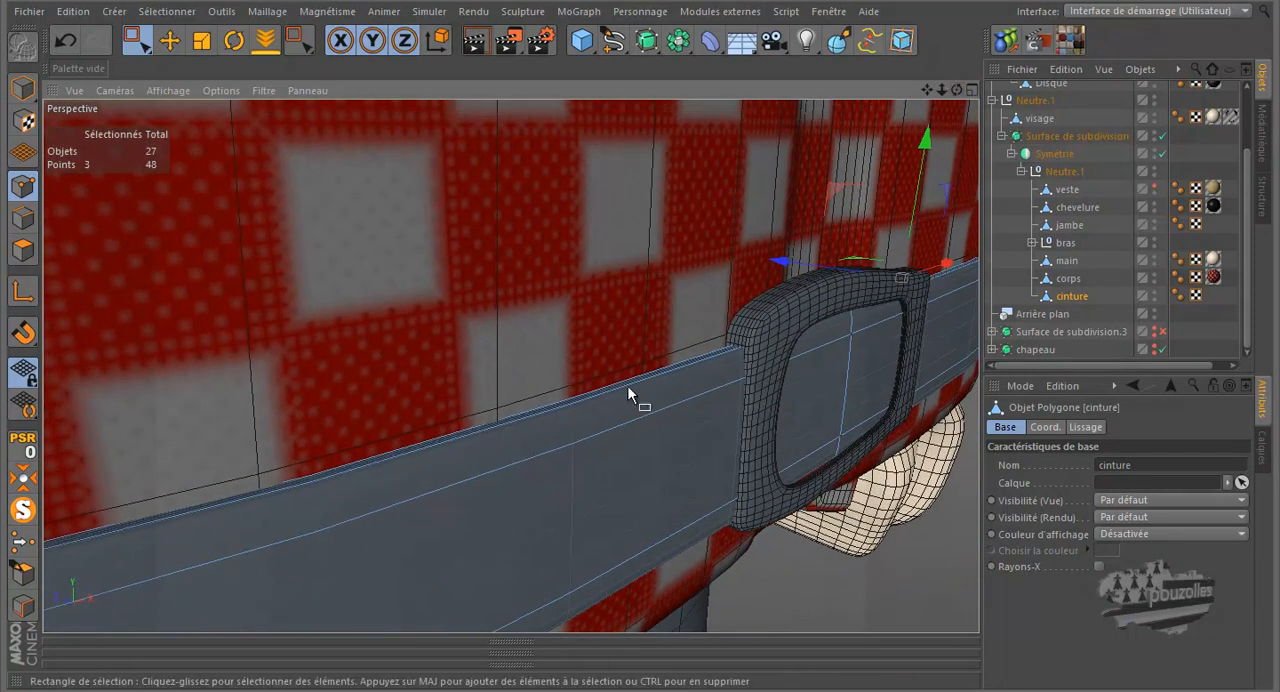
{"action": "left_click", "coordinate": [474, 44]}
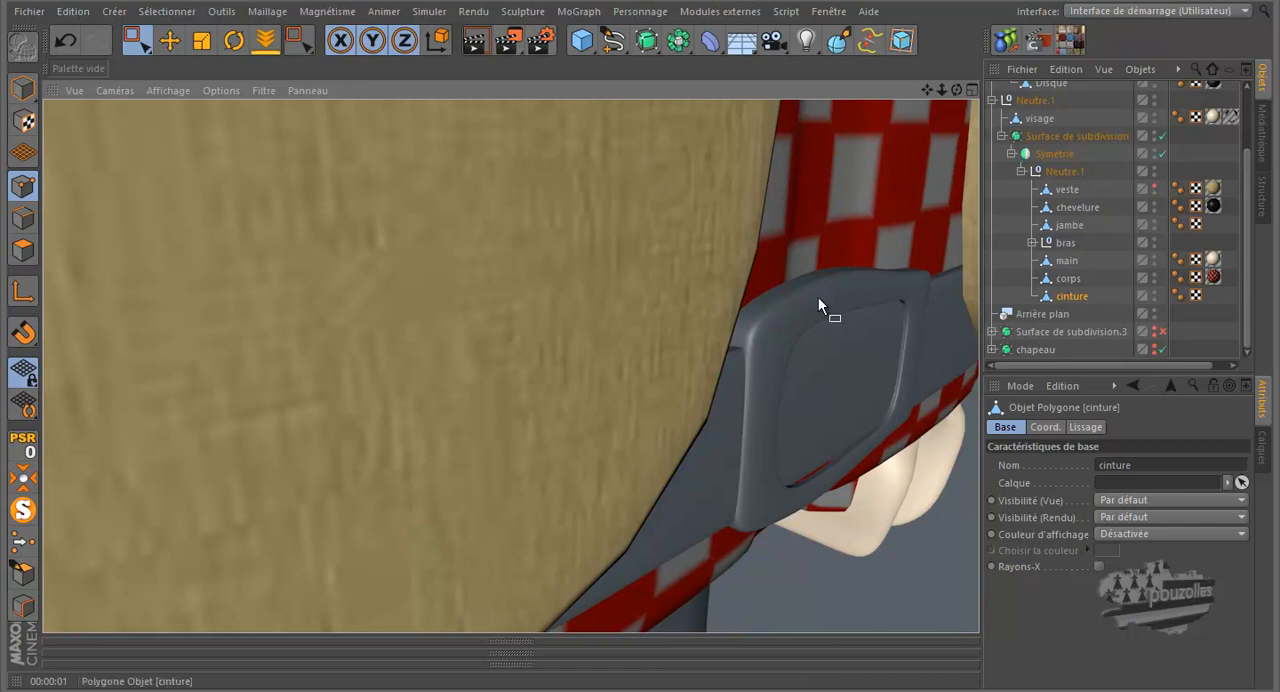
Isolate the cinture object and cut a loop along the belt's outer face just below its upper edge
{"action": "left_click", "coordinate": [23, 510]}
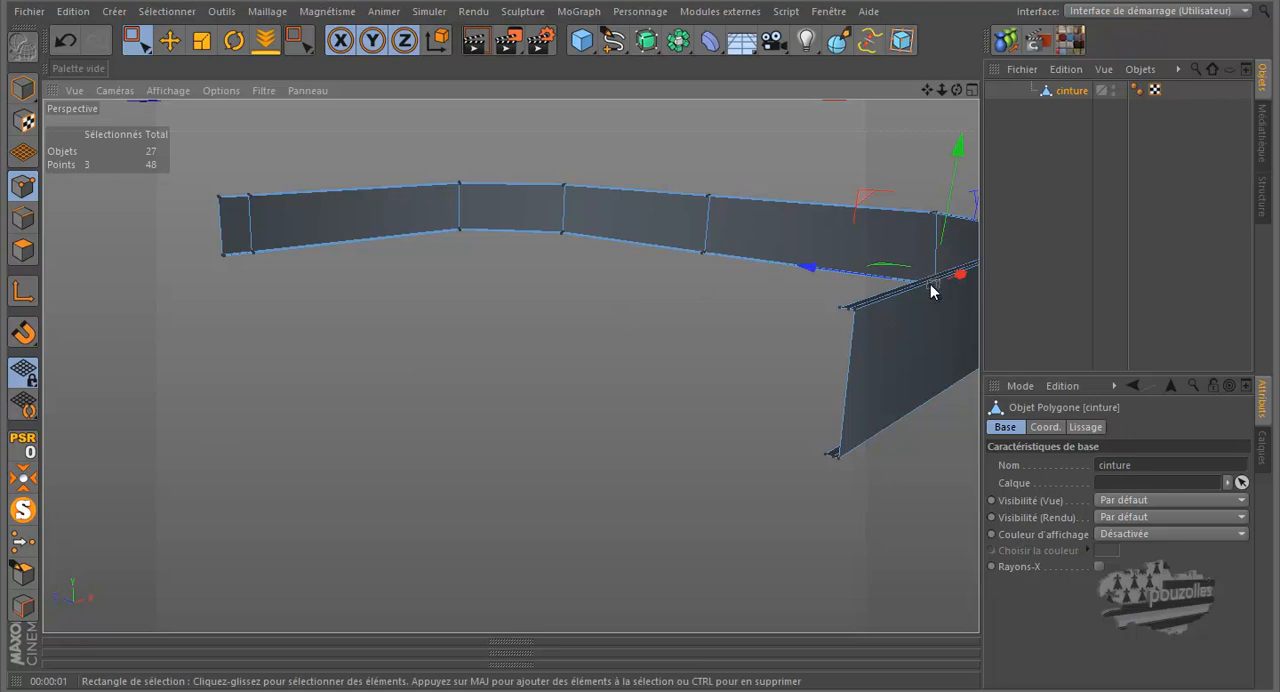
{"action": "scroll", "coordinate": [872, 319], "scroll_direction": "up", "scroll_amount": 3}
{"action": "scroll", "coordinate": [834, 297], "scroll_direction": "up", "scroll_amount": 2}
{"action": "scroll", "coordinate": [835, 305], "scroll_direction": "down", "scroll_amount": 2}
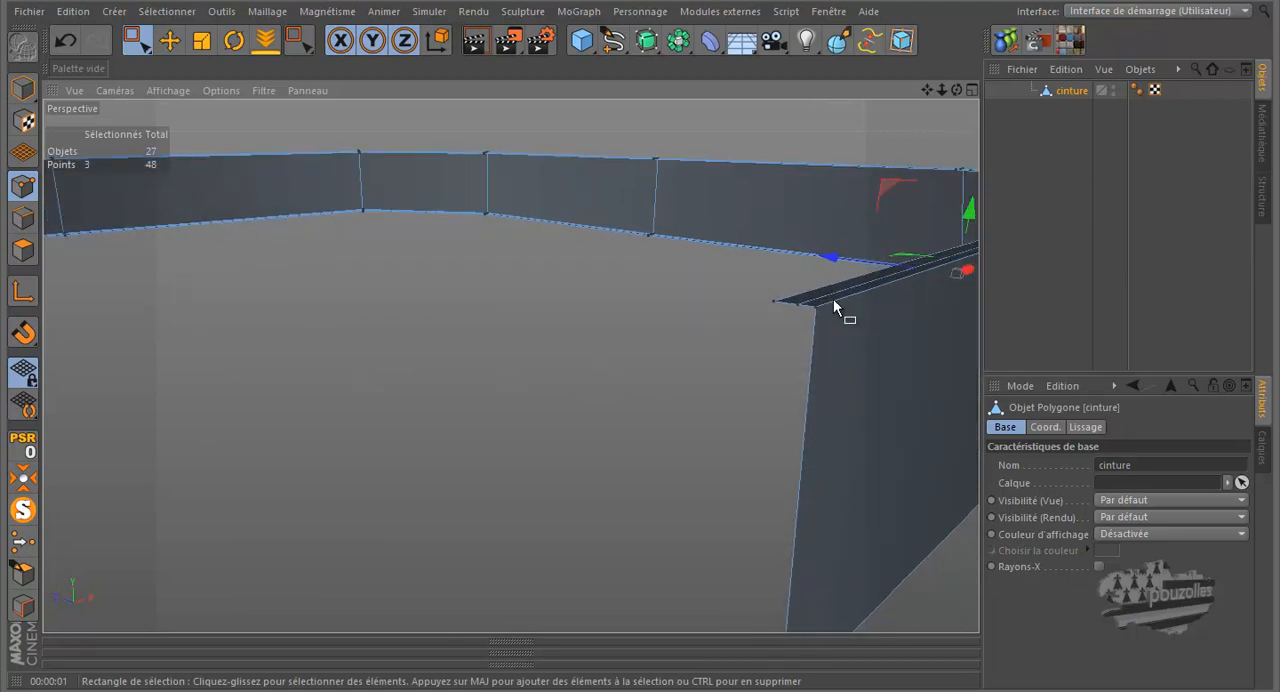
{"action": "key", "text": "k"}
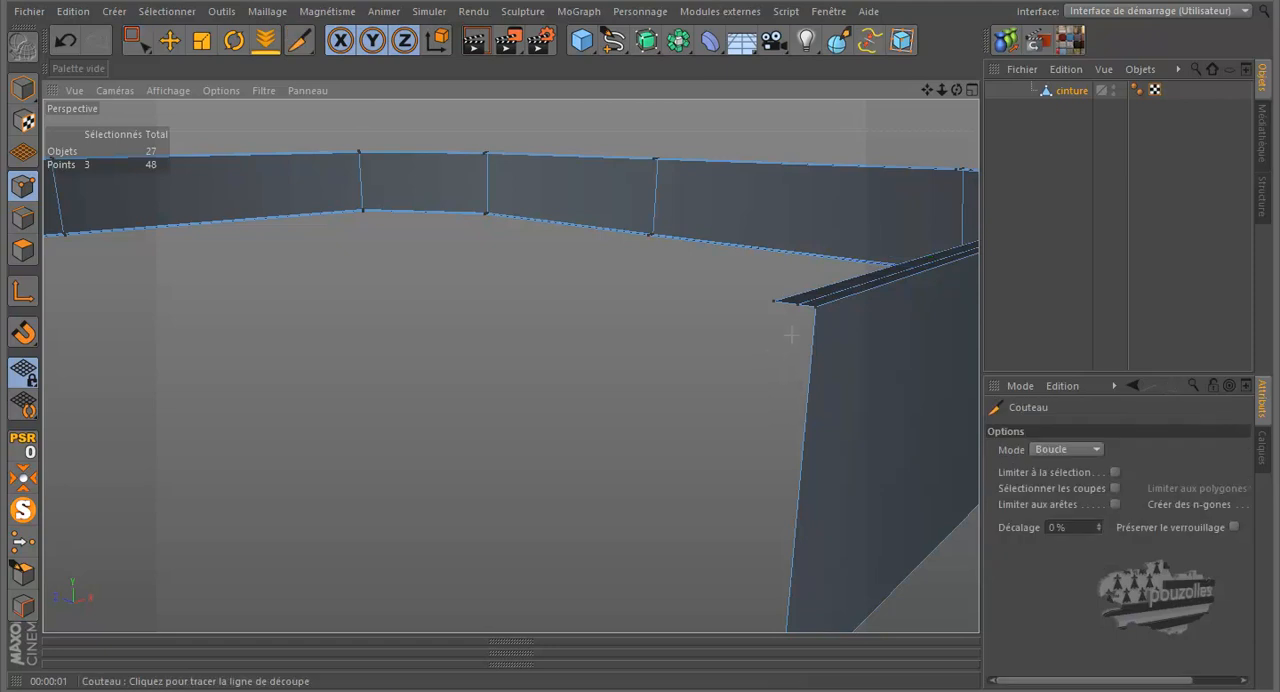
{"action": "left_click", "coordinate": [815, 320]}
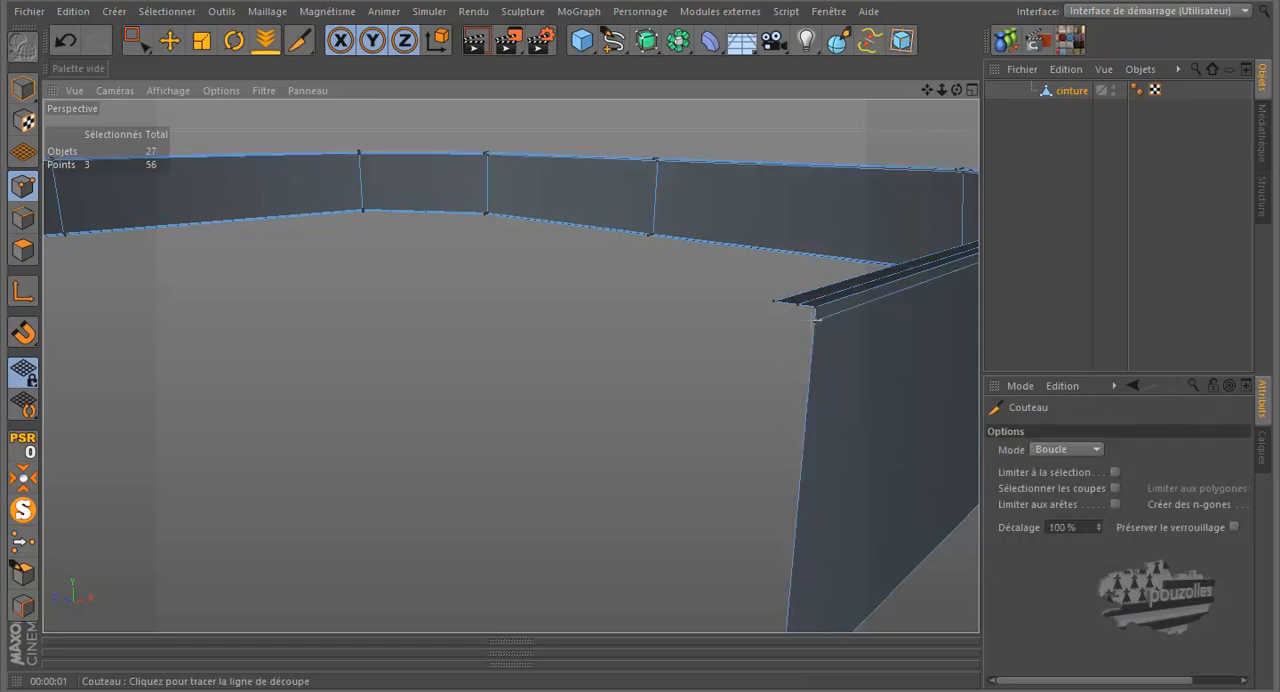
Cut a second loop just above the belt's lower edge, then leave the isolated view to show the whole figure
{"action": "scroll", "coordinate": [699, 360], "scroll_direction": "down", "scroll_amount": 3}
{"action": "scroll", "coordinate": [750, 590], "scroll_direction": "up", "scroll_amount": 3}
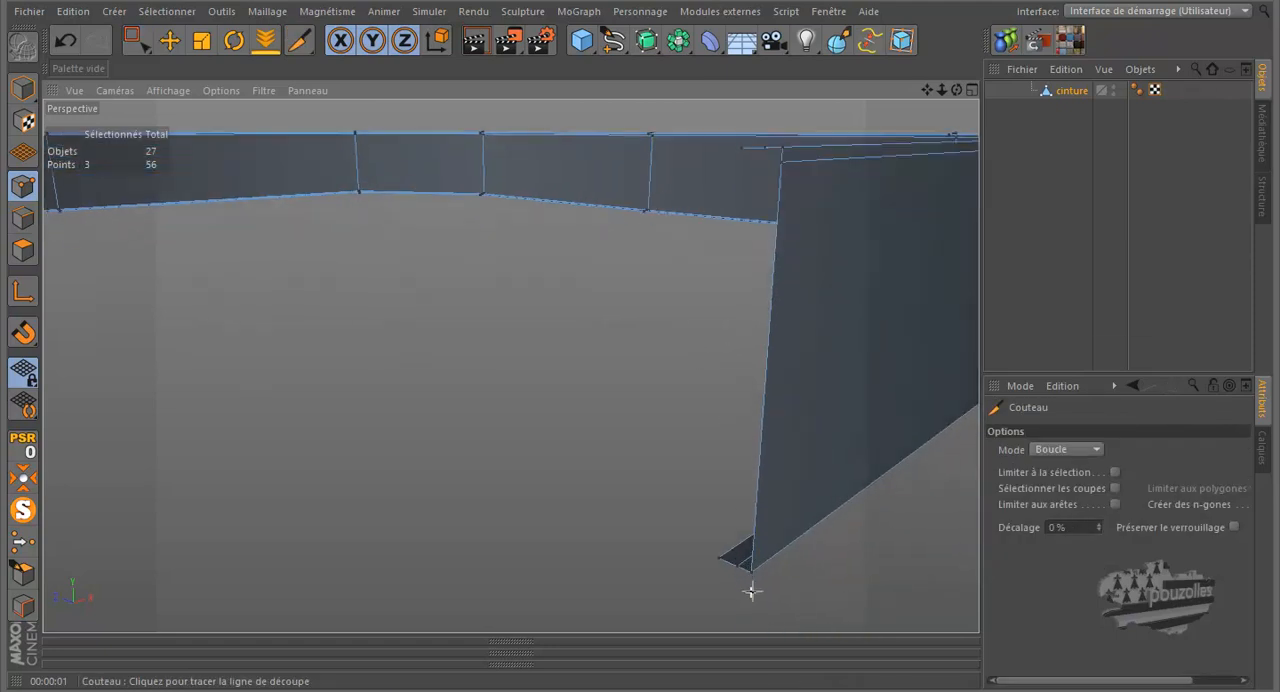
{"action": "left_click", "coordinate": [750, 548]}
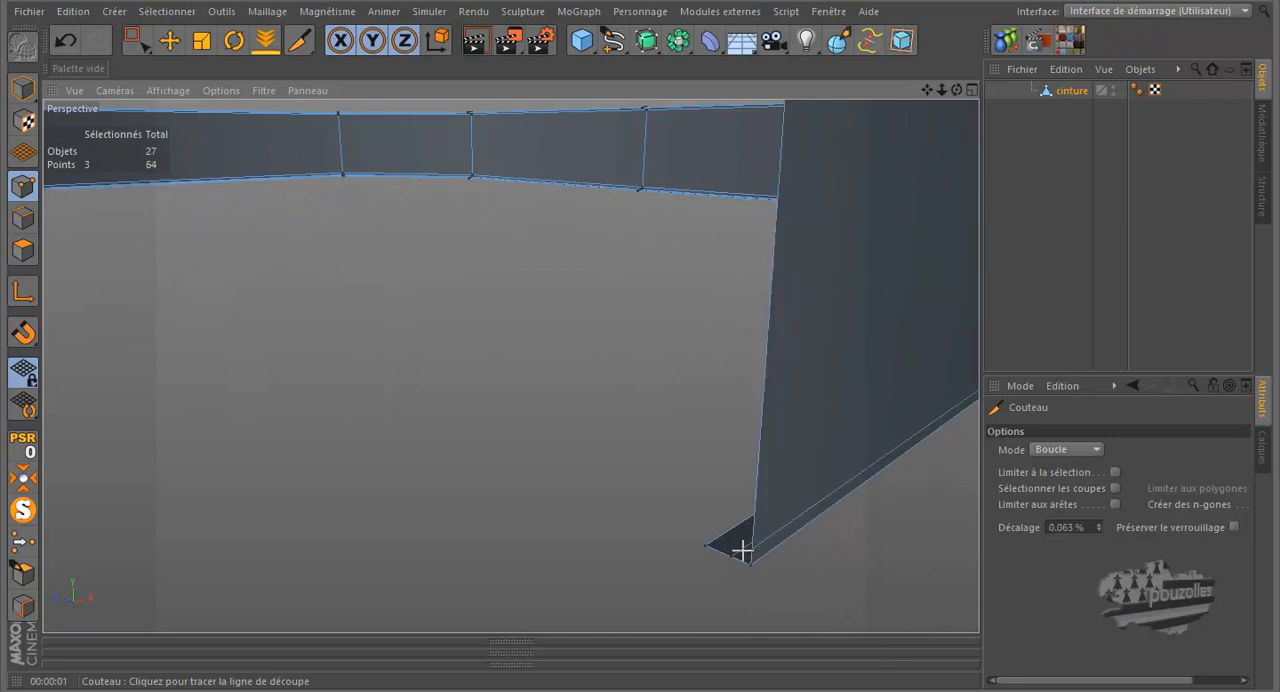
{"action": "scroll", "coordinate": [600, 535], "scroll_direction": "down", "scroll_amount": 3}
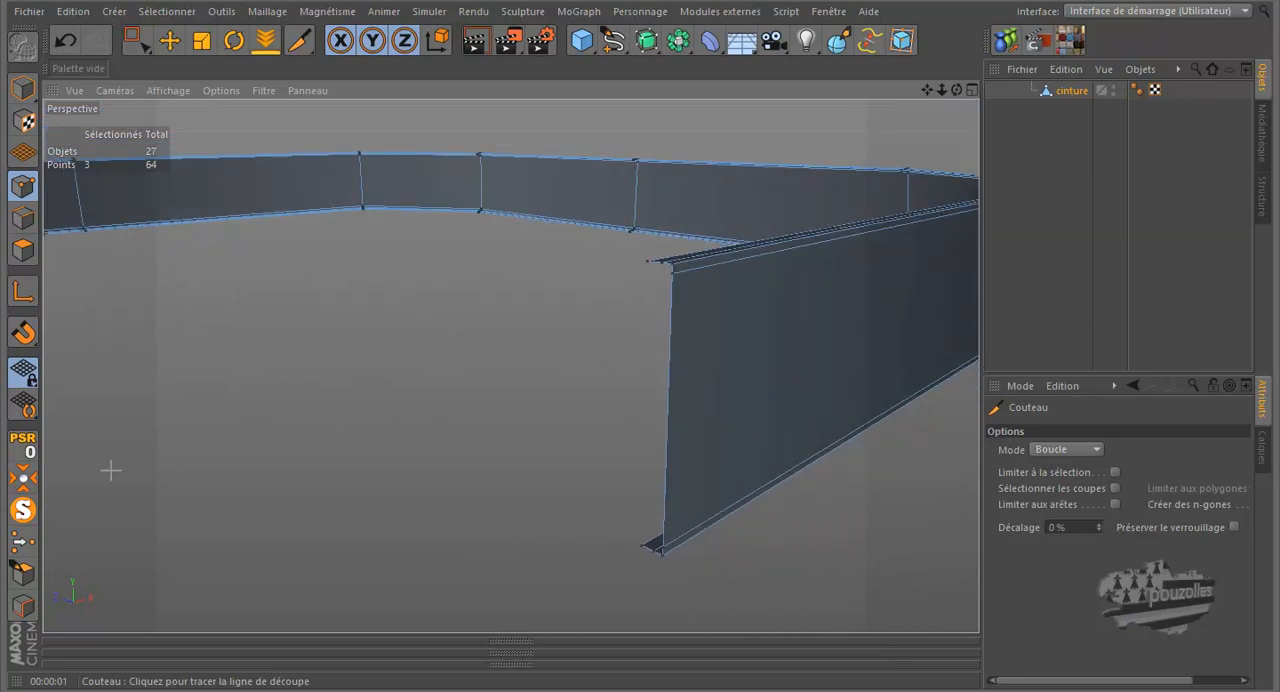
{"action": "left_click", "coordinate": [24, 512]}
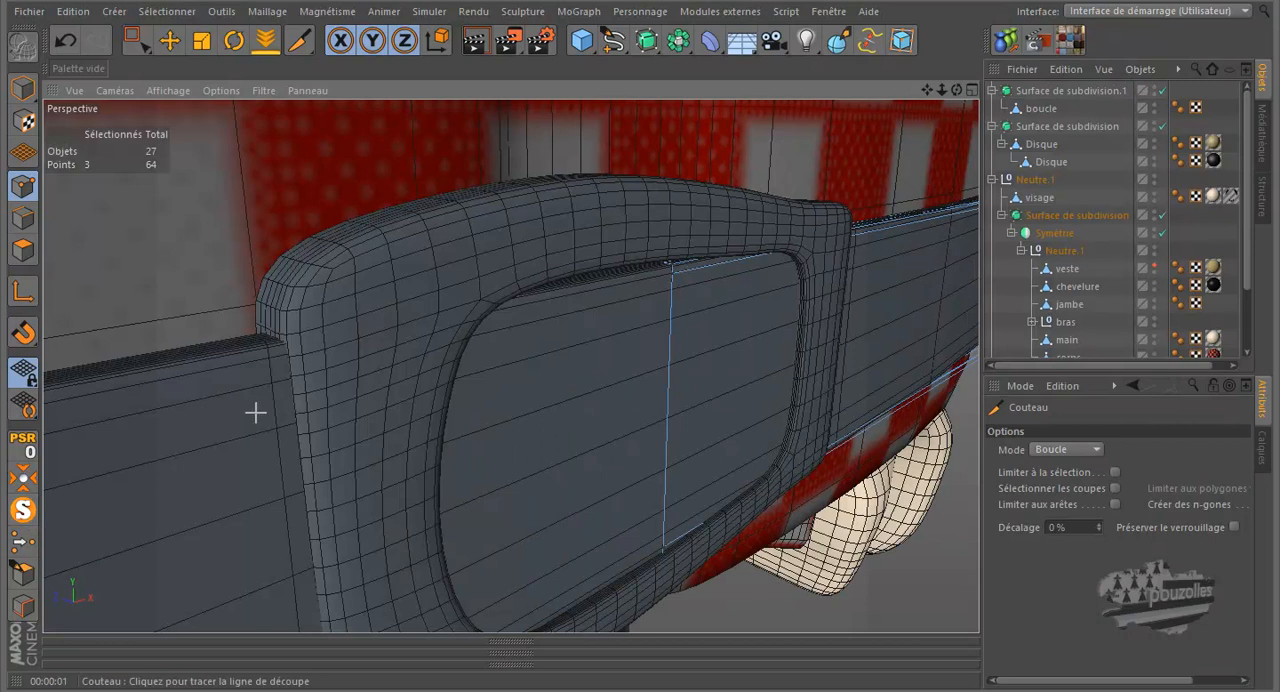
Check the belt beside the buckle, then switch to the Move tool and clear the belt's point selection
{"action": "left_click_drag", "start_coordinate": [640, 320], "coordinate": [637, 314]}
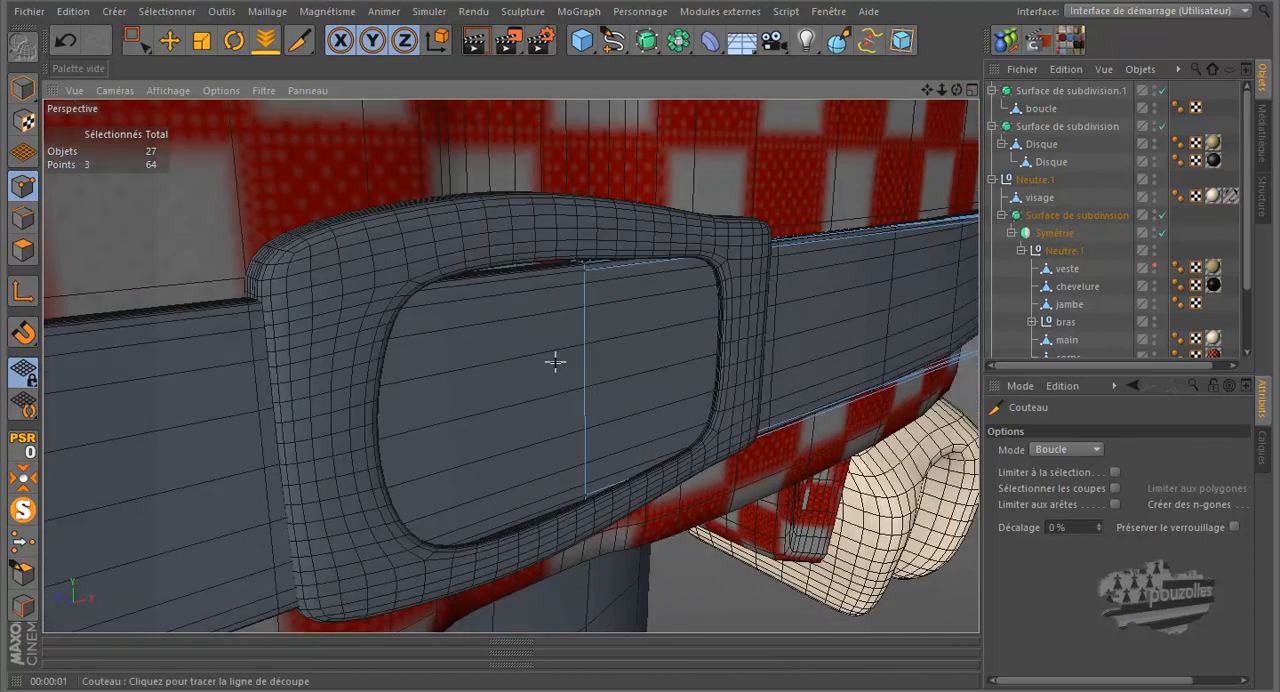
{"action": "scroll", "coordinate": [555, 362], "scroll_direction": "down", "scroll_amount": 5}
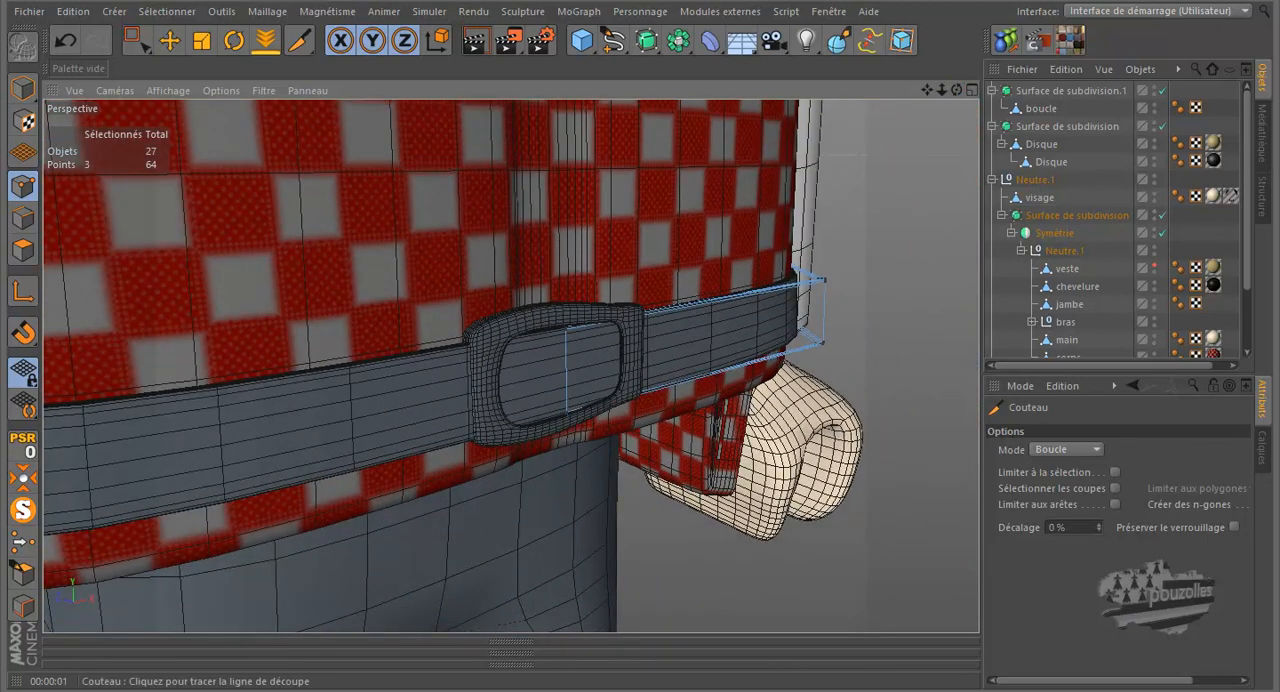
{"action": "left_click", "coordinate": [169, 40]}
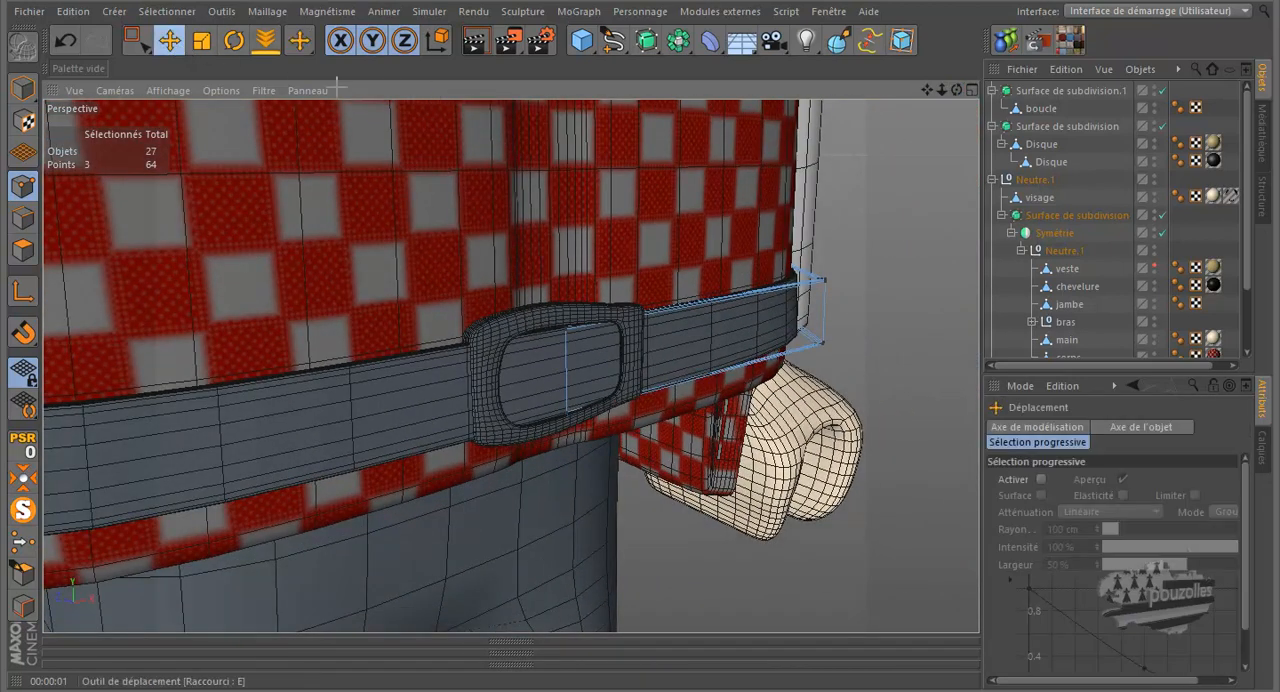
{"action": "left_click", "coordinate": [907, 223]}
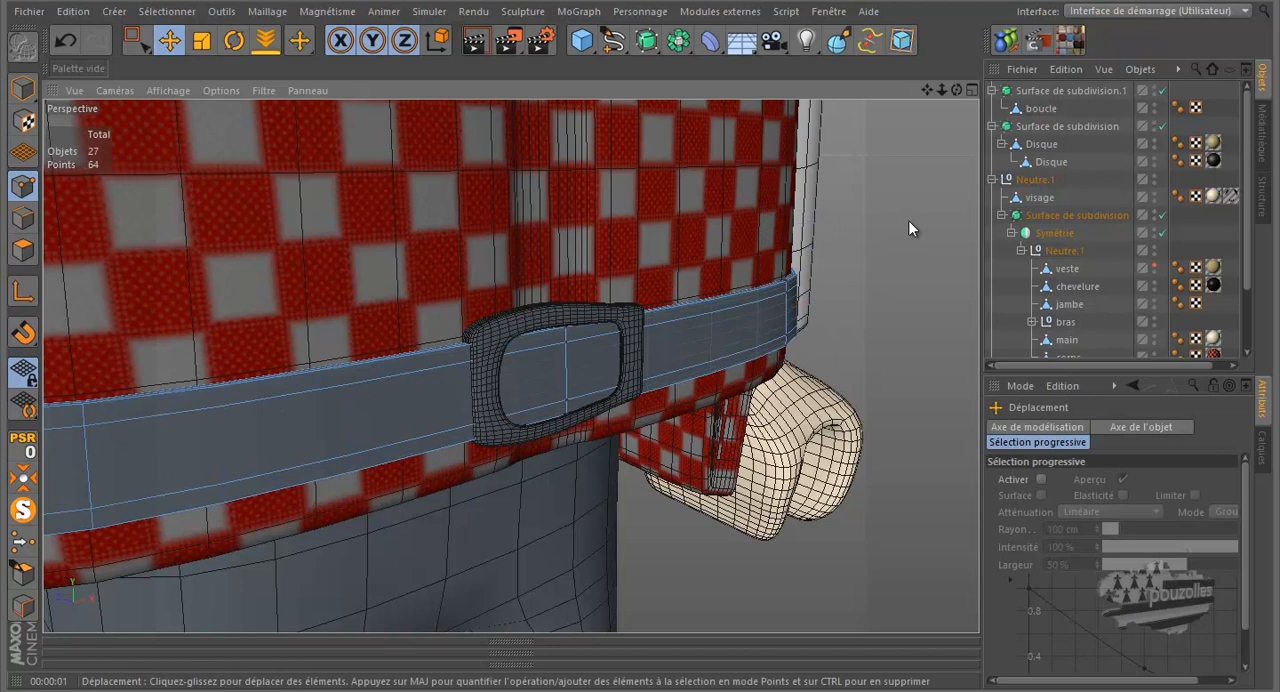
Make the veste object visible again, render the figure and inspect the buckle between the vest's front panels
{"action": "scroll", "coordinate": [908, 228], "scroll_direction": "down", "scroll_amount": 5}
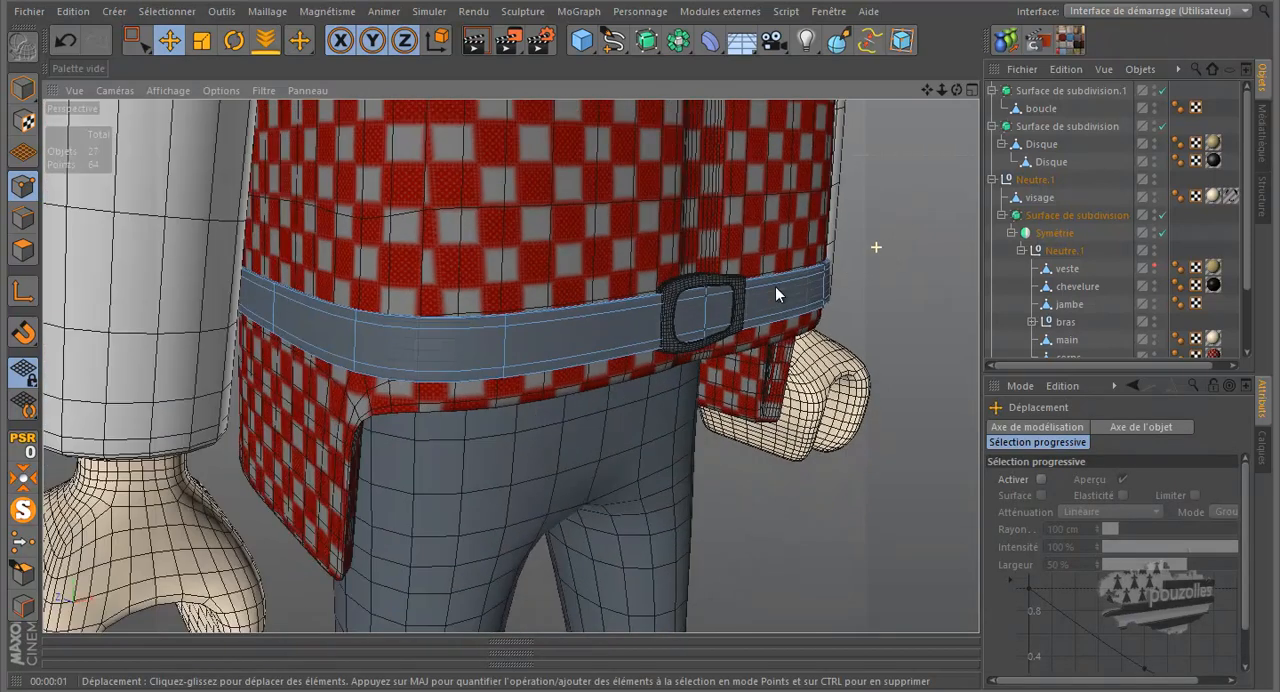
{"action": "scroll", "coordinate": [367, 389], "scroll_direction": "down", "scroll_amount": 6}
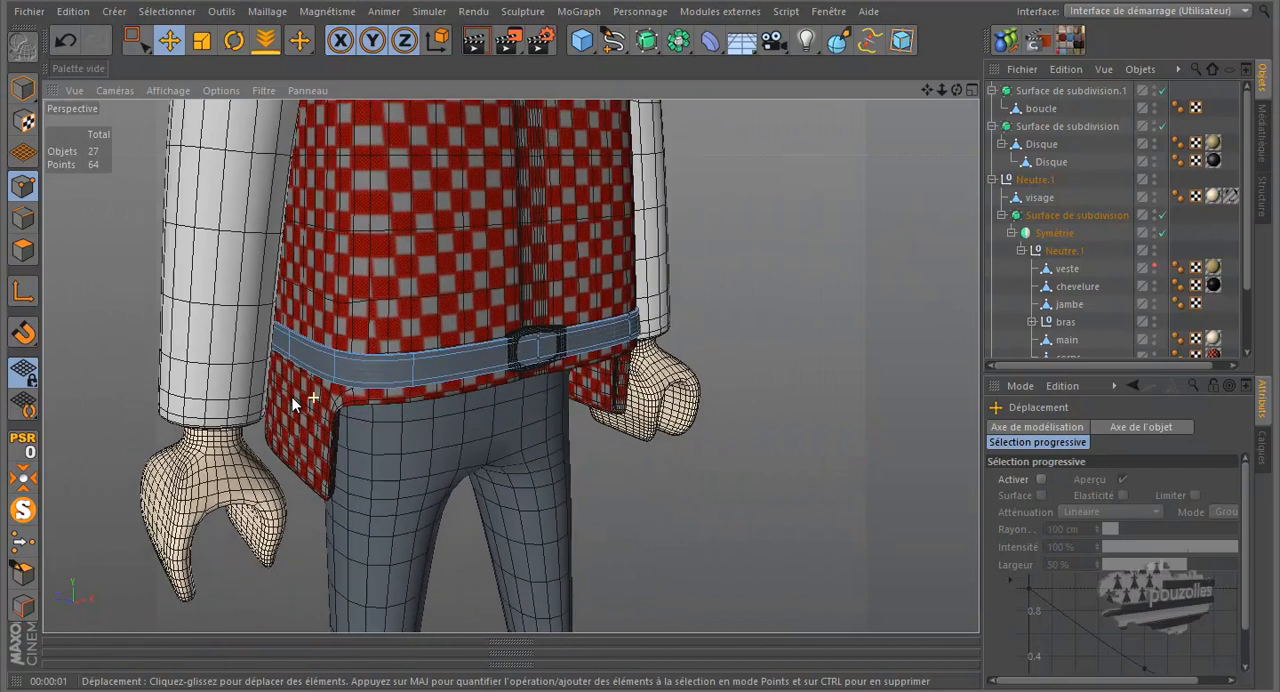
{"action": "scroll", "coordinate": [292, 402], "scroll_direction": "down", "scroll_amount": 3}
{"action": "left_click_drag", "start_coordinate": [956, 91], "coordinate": [637, 319]}
{"action": "scroll", "coordinate": [1086, 239], "scroll_direction": "down", "scroll_amount": 3}
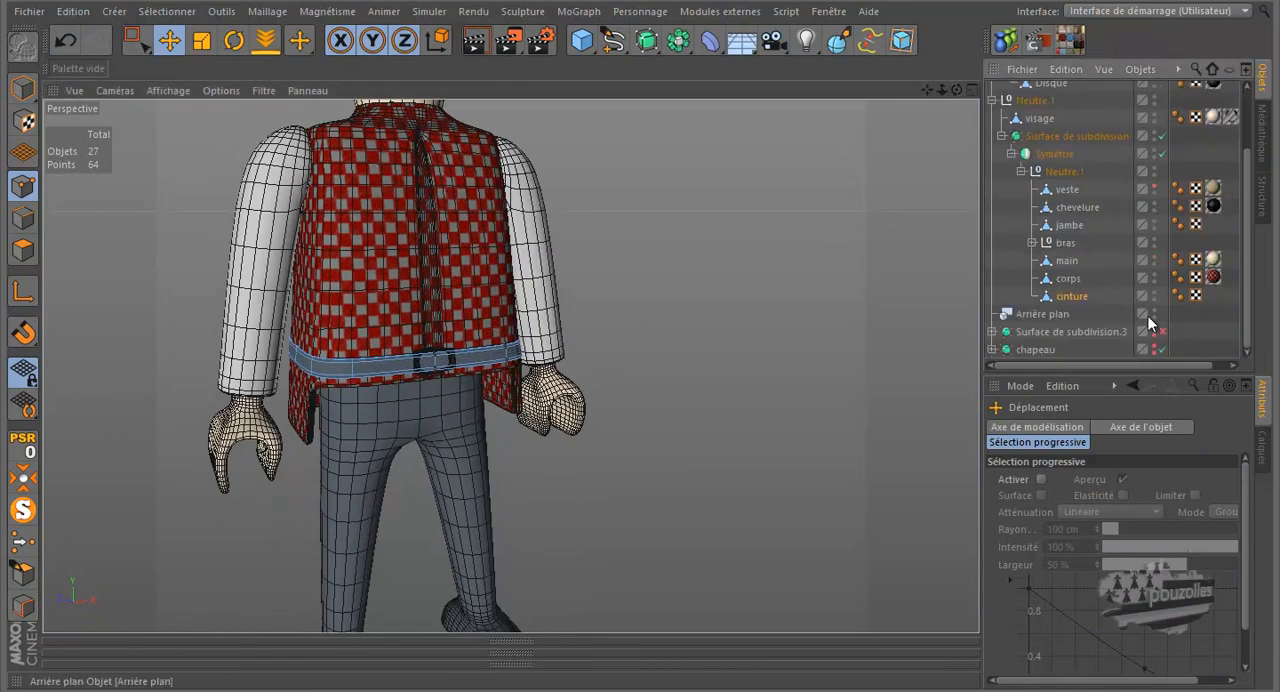
{"action": "left_click", "coordinate": [1154, 185]}
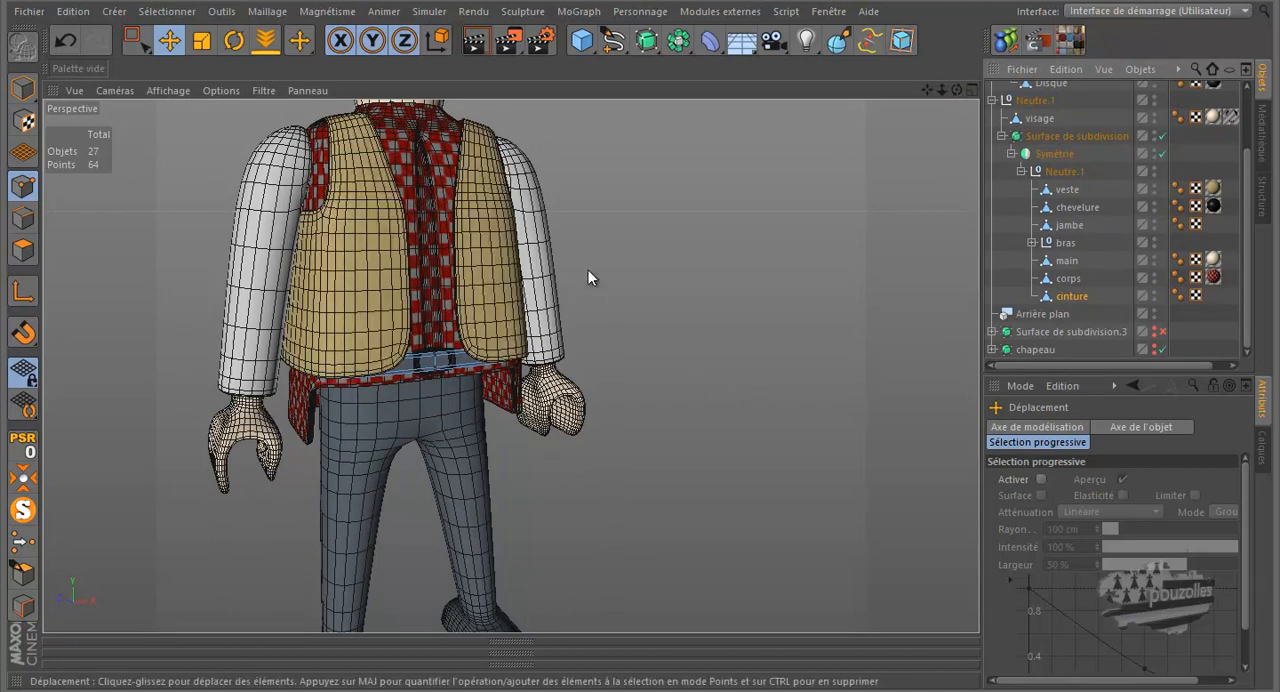
{"action": "left_click", "coordinate": [470, 46]}
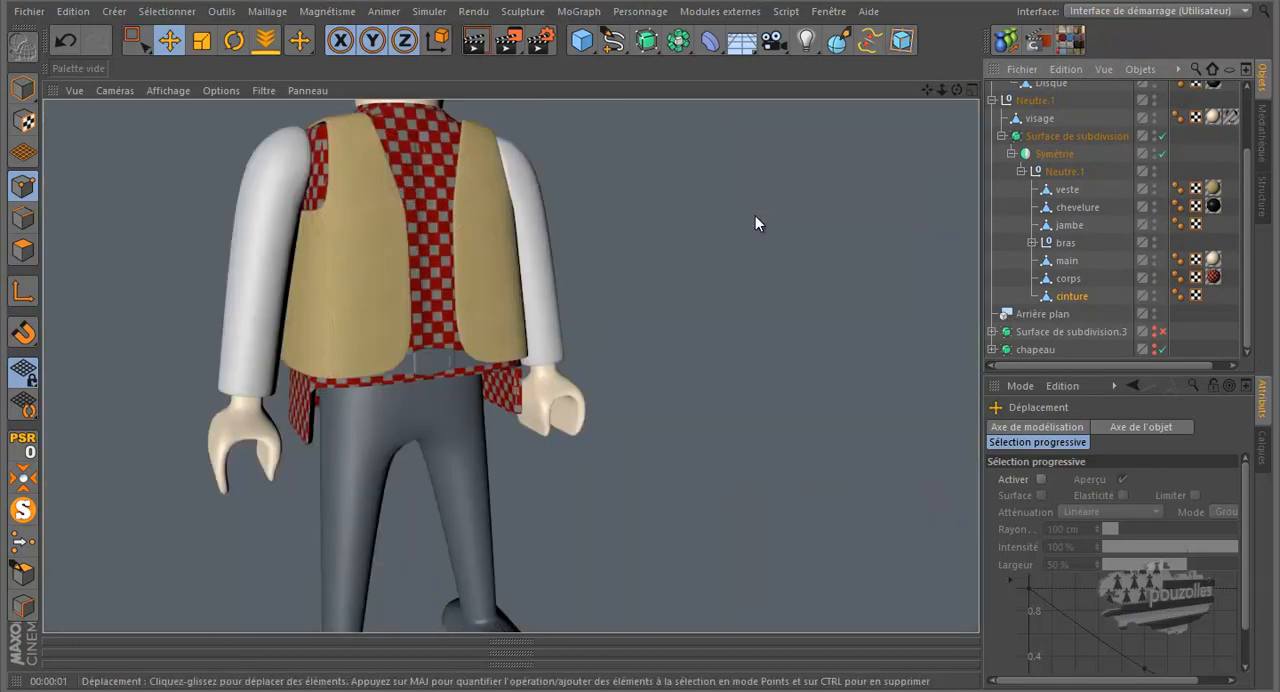
{"action": "scroll", "coordinate": [442, 366], "scroll_direction": "up", "scroll_amount": 5}
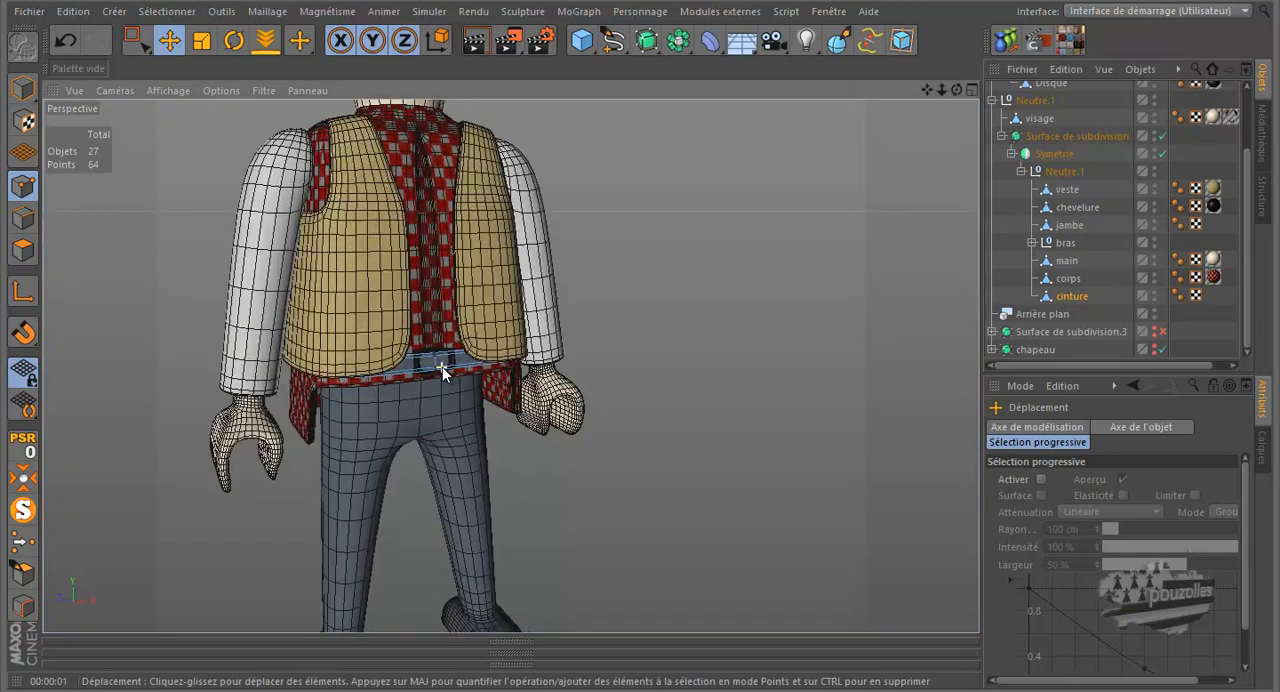
{"action": "scroll", "coordinate": [443, 370], "scroll_direction": "up", "scroll_amount": 3}
{"action": "scroll", "coordinate": [443, 366], "scroll_direction": "down", "scroll_amount": 4}
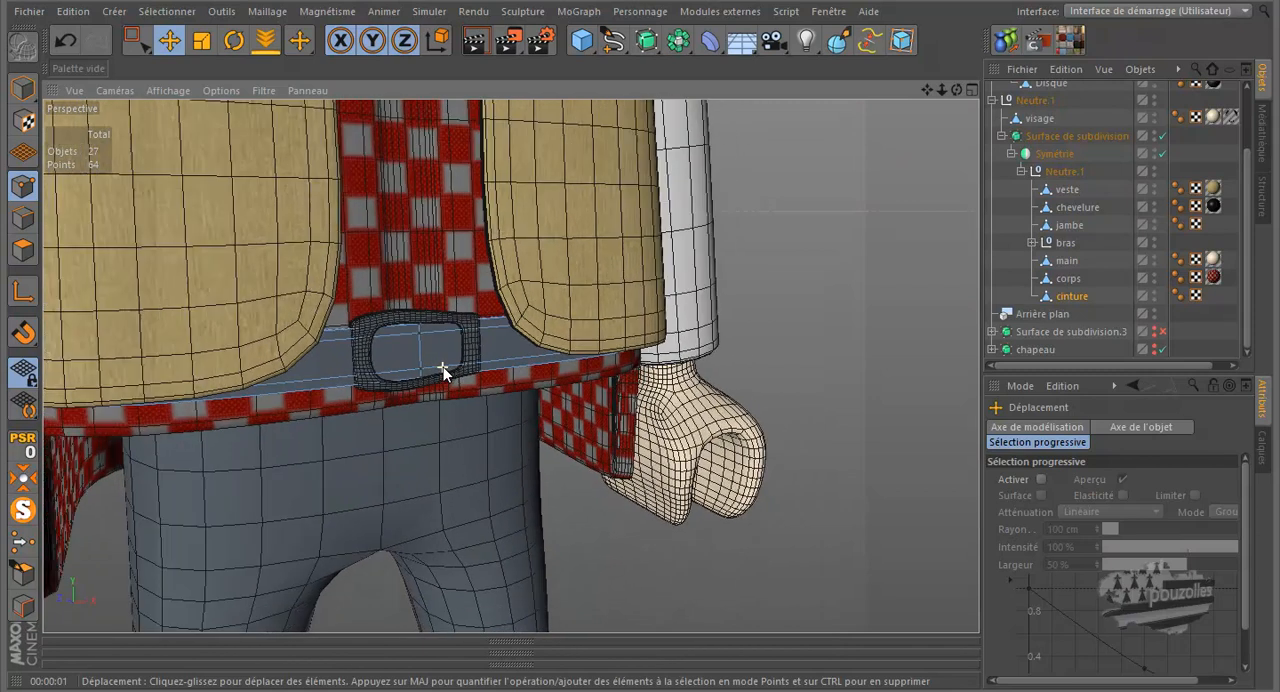
{"action": "scroll", "coordinate": [443, 366], "scroll_direction": "down", "scroll_amount": 3}
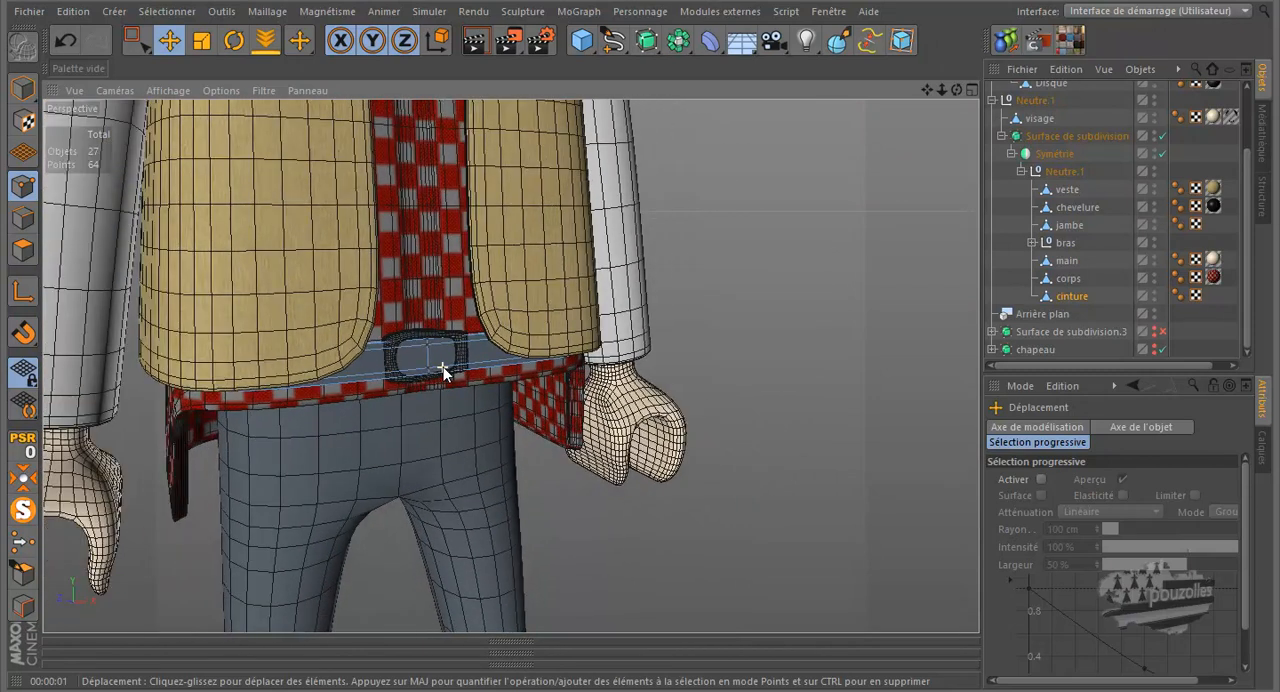
{"action": "scroll", "coordinate": [400, 372], "scroll_direction": "up", "scroll_amount": 5}
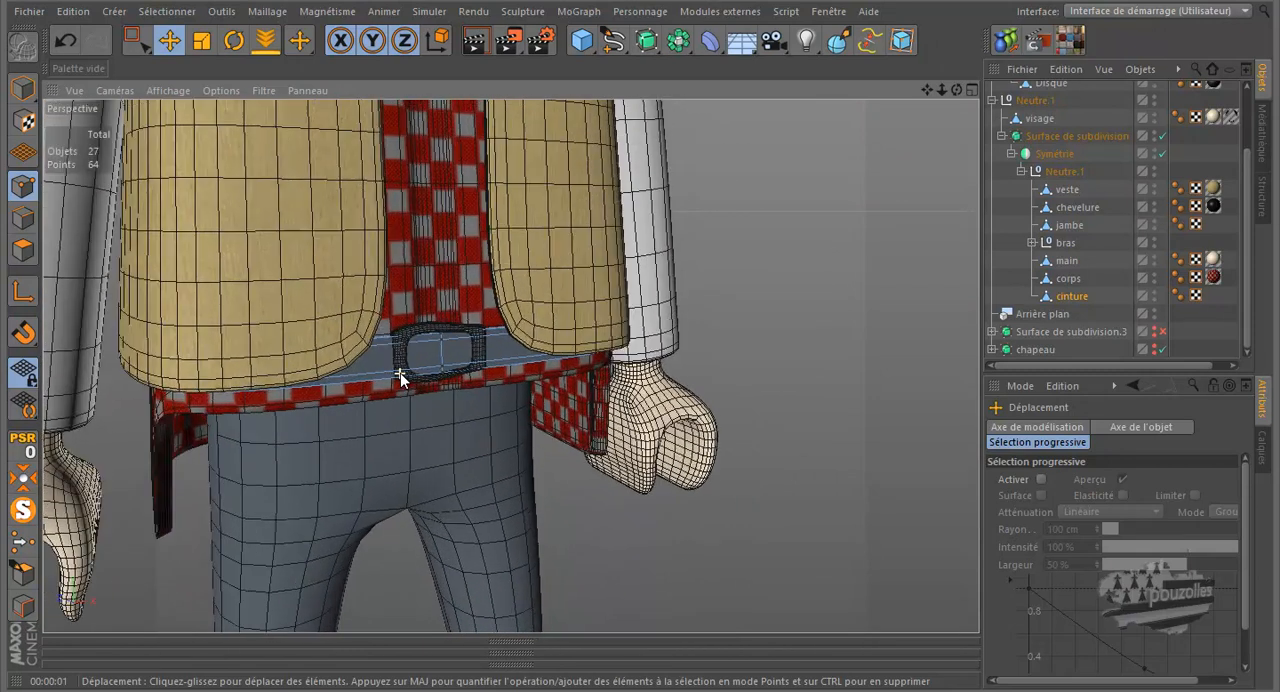
Select the boucle object and, in the front view, move the middle points of the buckle's left outer edge slightly outward
{"action": "scroll", "coordinate": [400, 372], "scroll_direction": "up", "scroll_amount": 5}
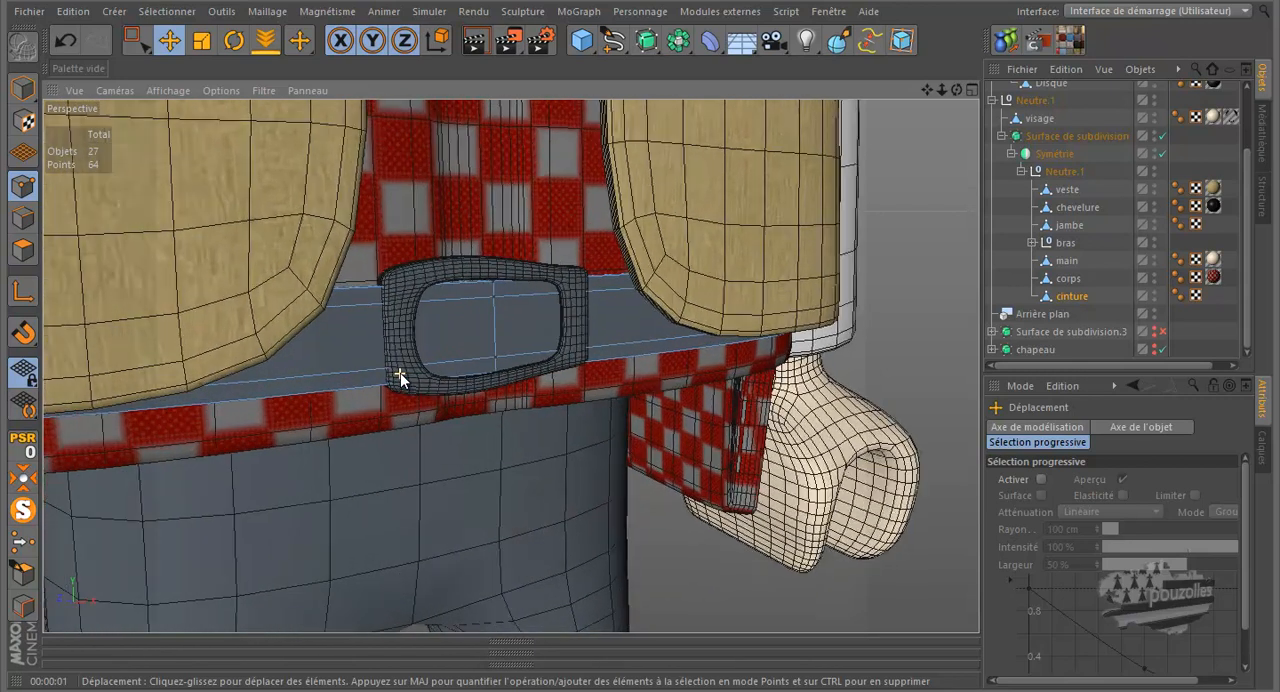
{"action": "scroll", "coordinate": [400, 372], "scroll_direction": "up", "scroll_amount": 2}
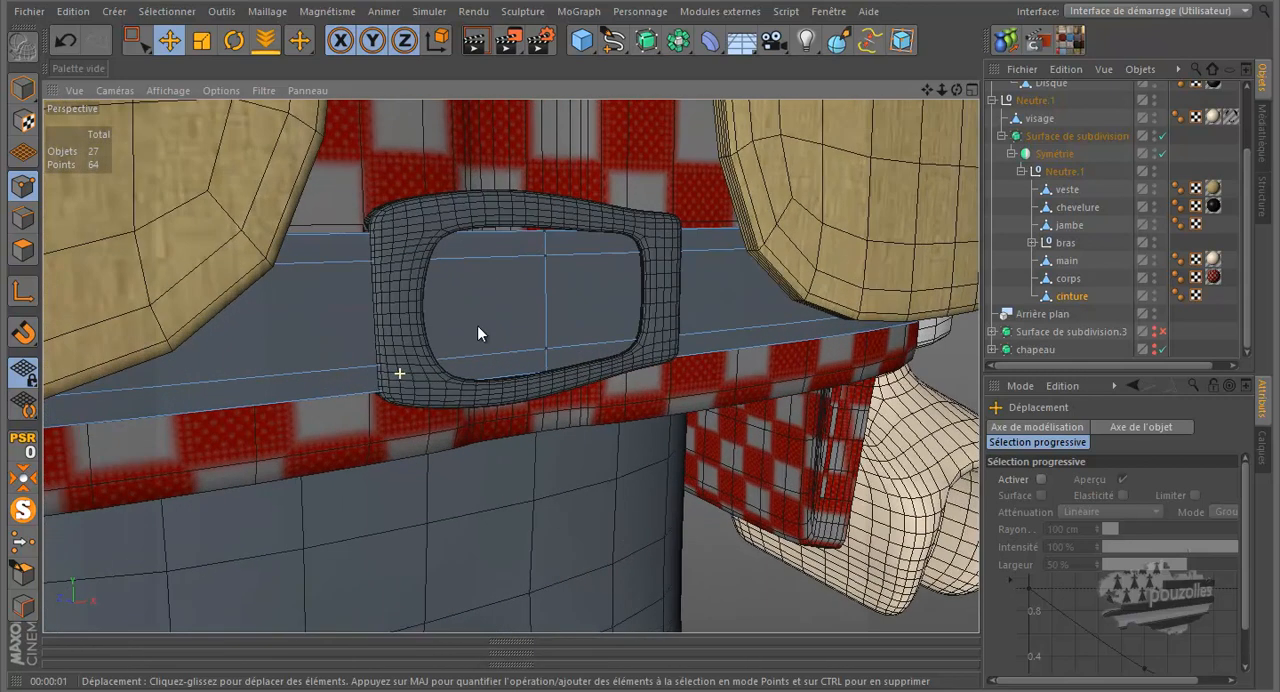
{"action": "scroll", "coordinate": [1058, 106], "scroll_direction": "up", "scroll_amount": 3}
{"action": "left_click", "coordinate": [1056, 108]}
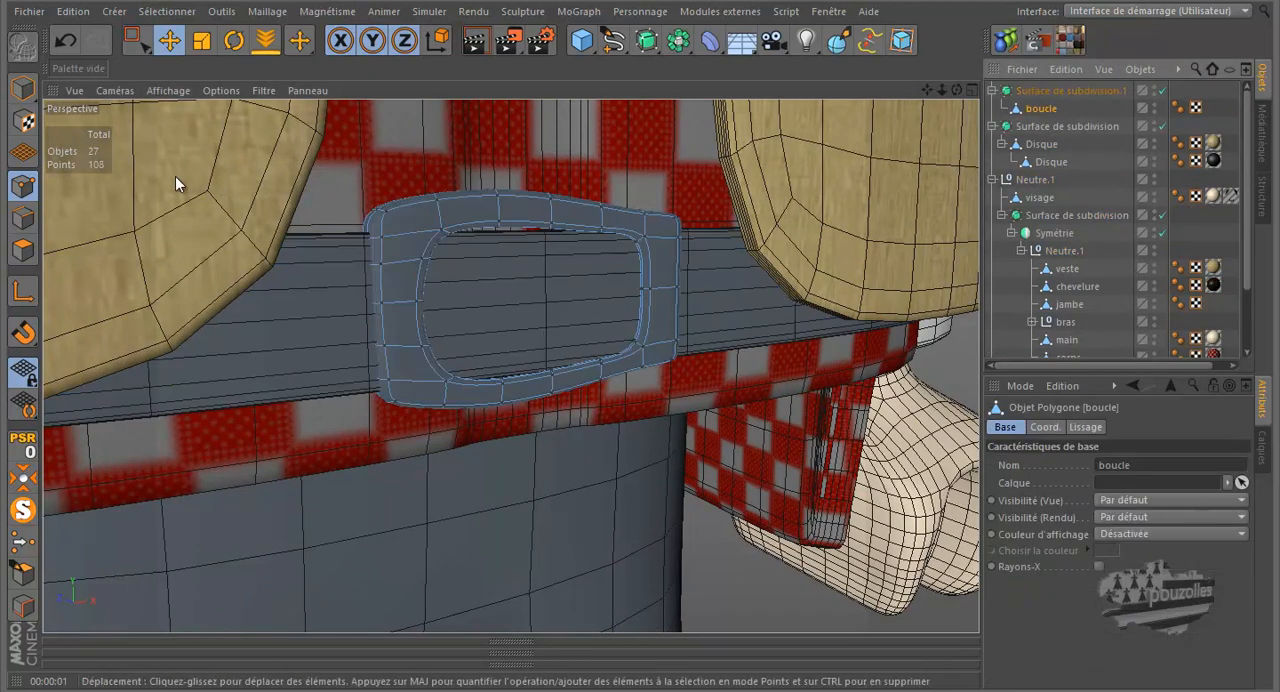
{"action": "left_click", "coordinate": [135, 40]}
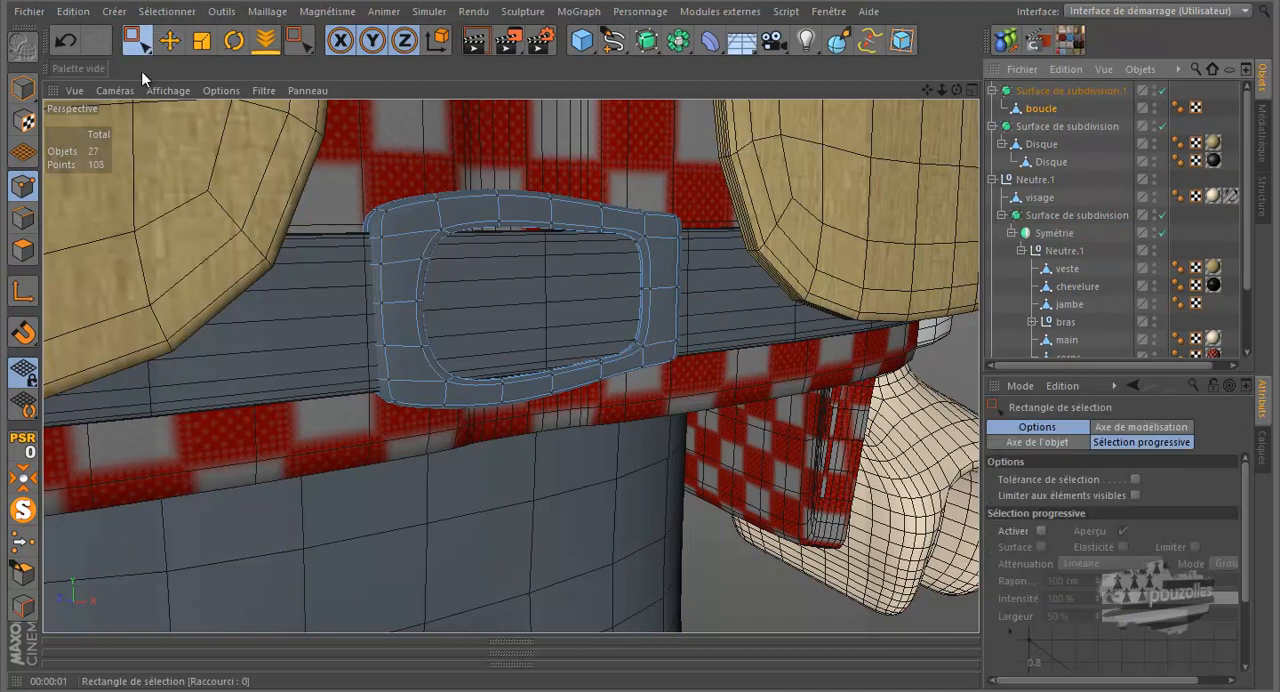
{"action": "middle_click", "coordinate": [411, 445]}
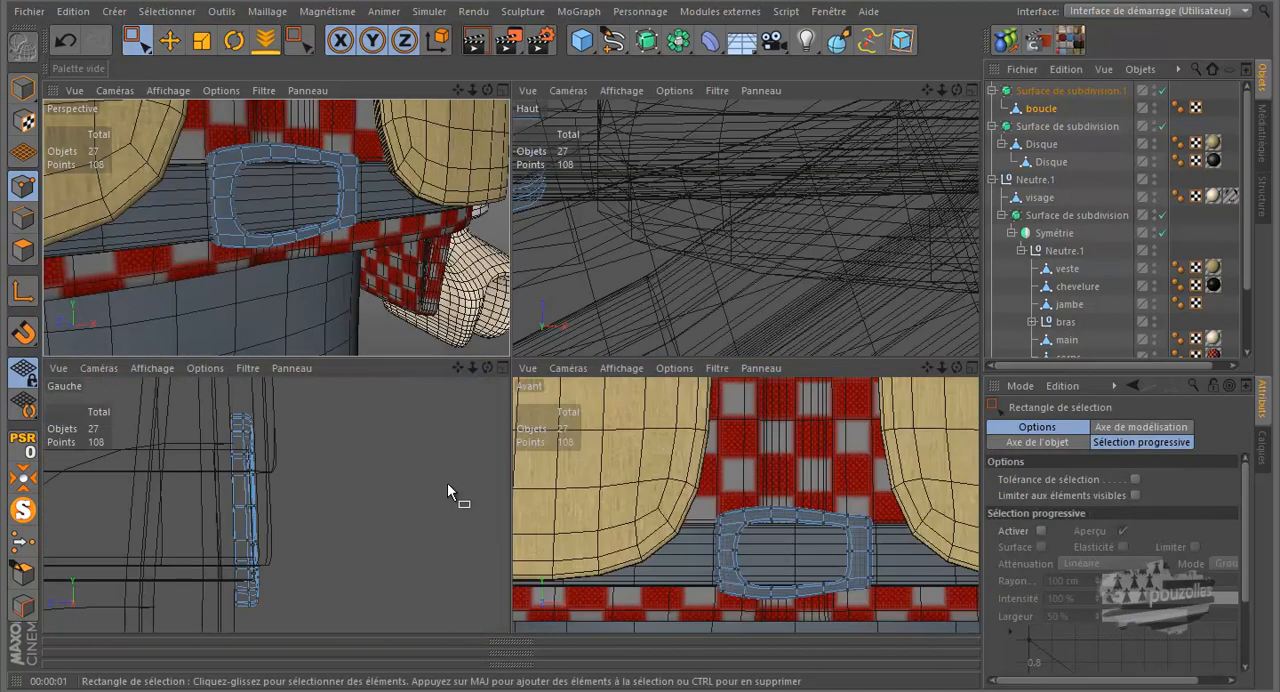
{"action": "middle_click", "coordinate": [642, 516]}
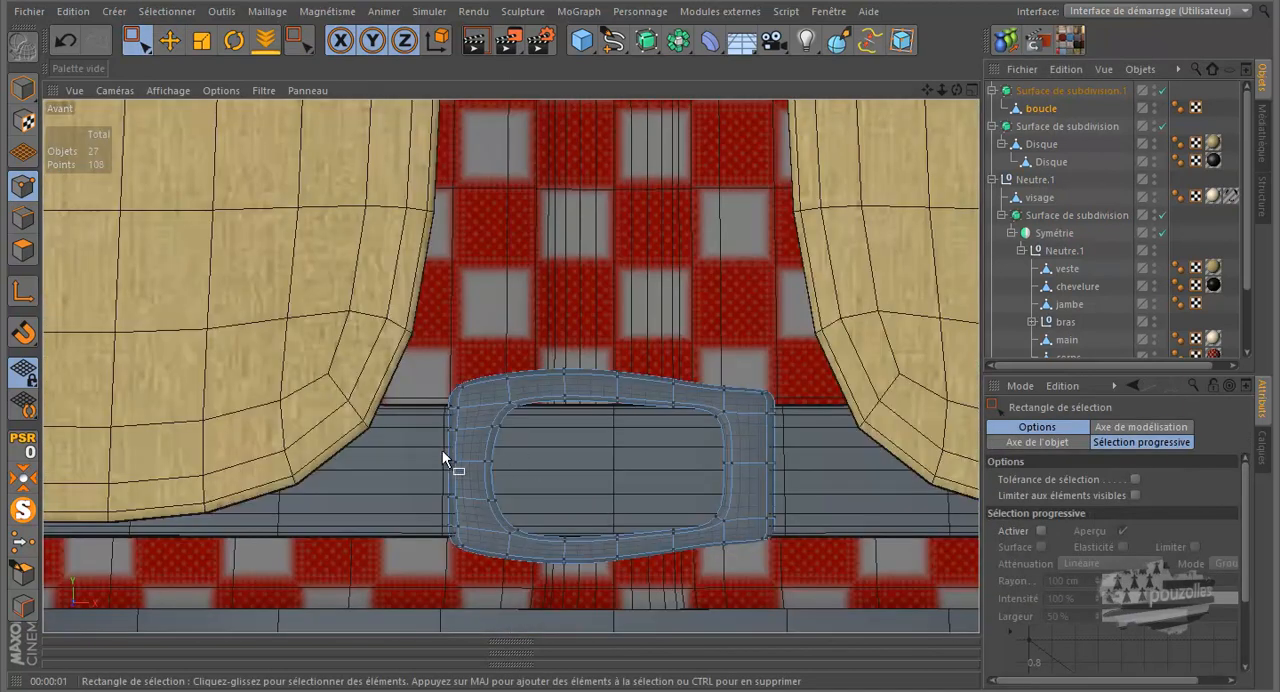
{"action": "scroll", "coordinate": [442, 449], "scroll_direction": "up", "scroll_amount": 2}
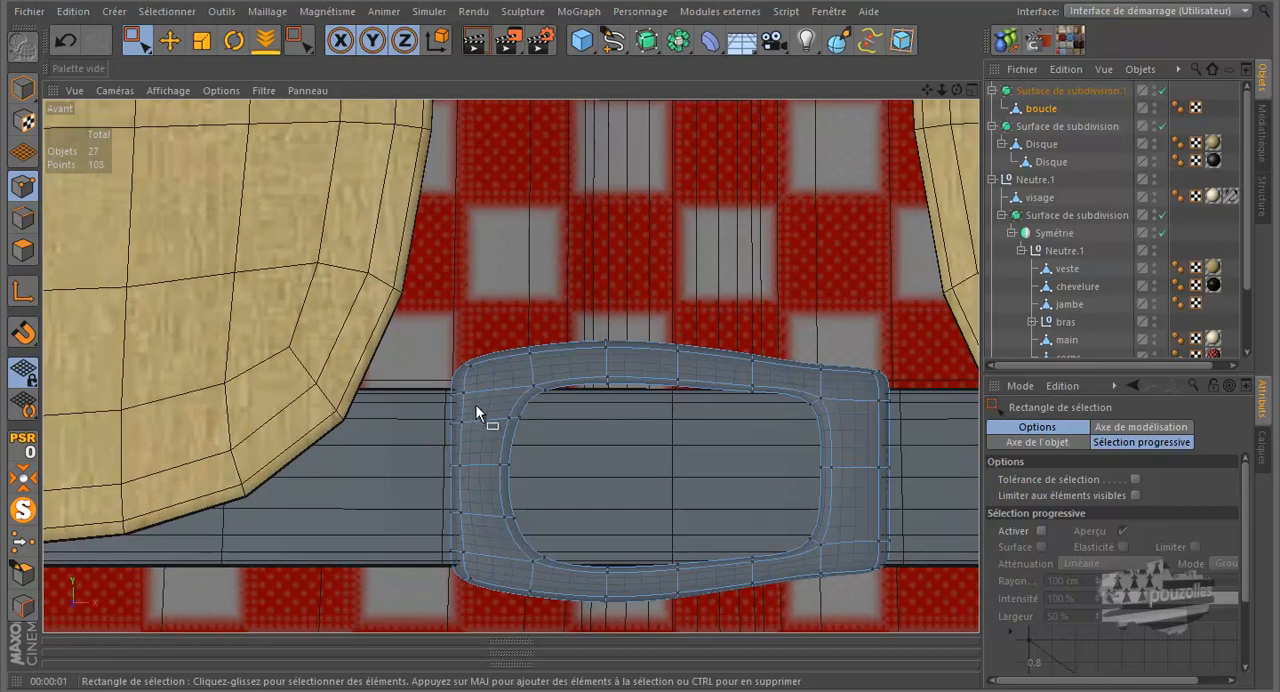
{"action": "left_click_drag", "start_coordinate": [479, 407], "coordinate": [439, 500]}
{"action": "left_click_drag", "start_coordinate": [527, 466], "coordinate": [522, 468]}
{"action": "left_click_drag", "start_coordinate": [519, 468], "coordinate": [420, 486]}
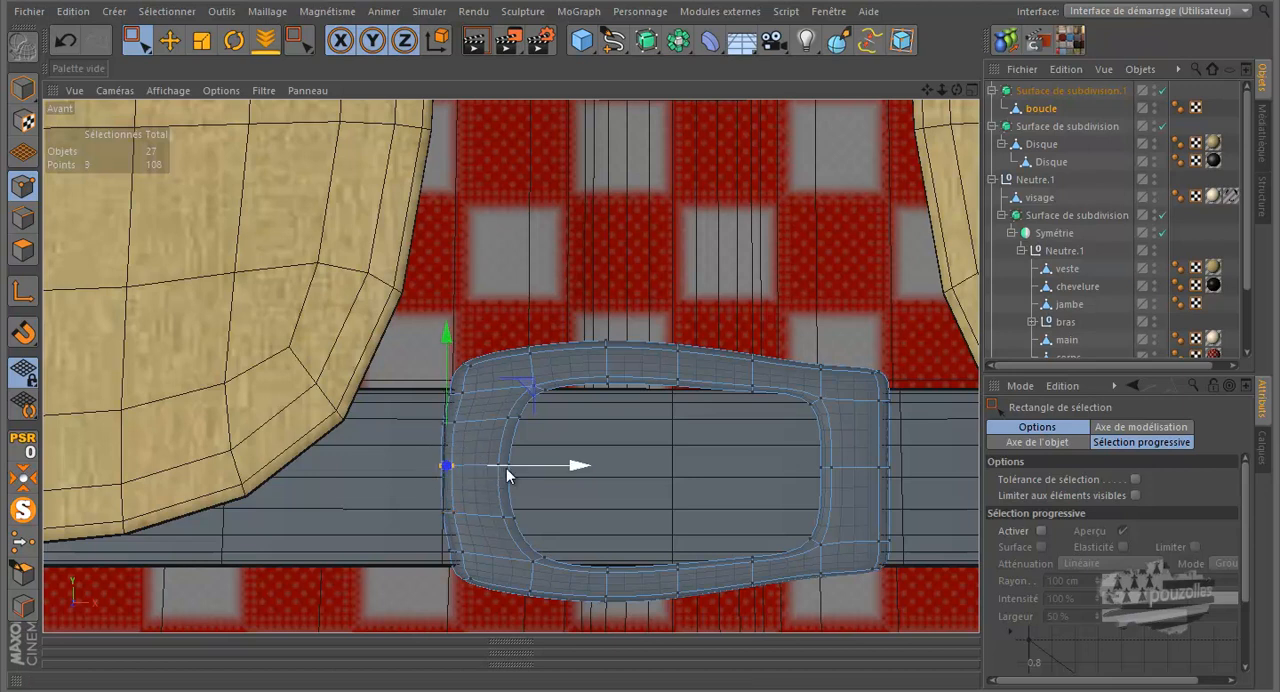
{"action": "left_click_drag", "start_coordinate": [524, 463], "coordinate": [522, 463]}
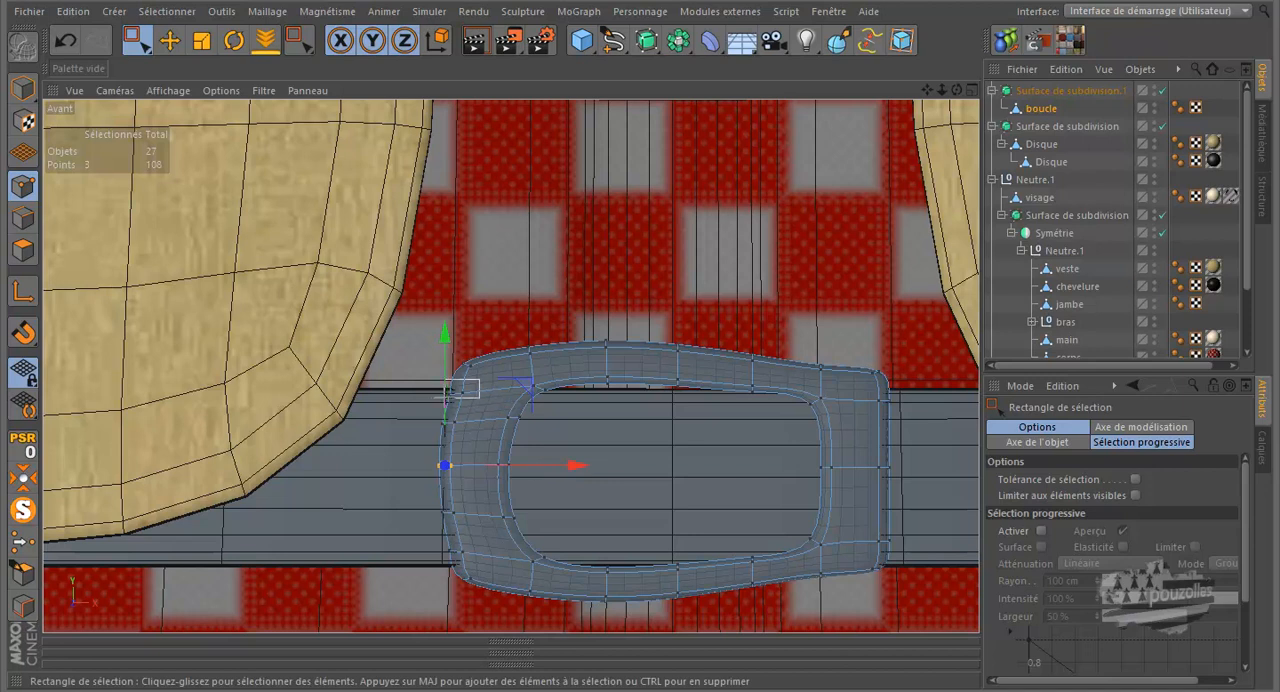
Select the upper and lower points of the buckle's left outer edge and shift them slightly outward to round that side
{"action": "left_click_drag", "start_coordinate": [477, 534], "coordinate": [430, 554], "text": "shift"}
{"action": "left_click_drag", "start_coordinate": [583, 473], "coordinate": [579, 474]}
{"action": "scroll", "coordinate": [515, 561], "scroll_direction": "up", "scroll_amount": 5}
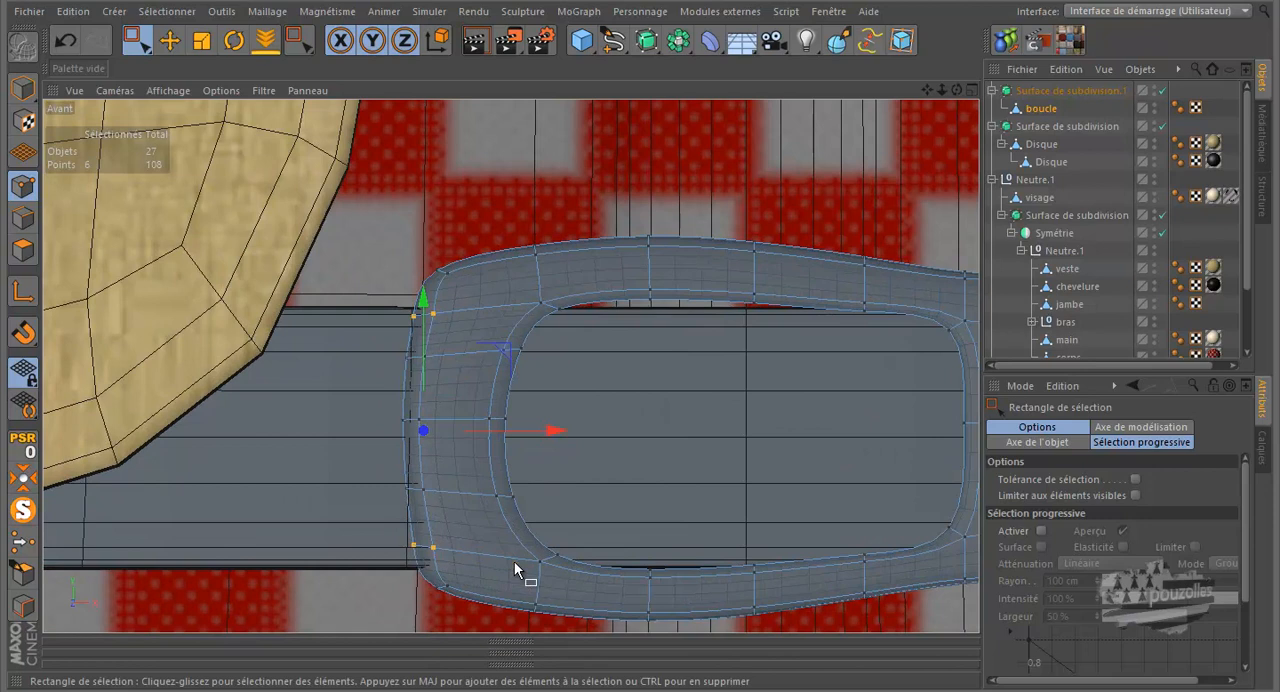
{"action": "scroll", "coordinate": [511, 557], "scroll_direction": "down", "scroll_amount": 5}
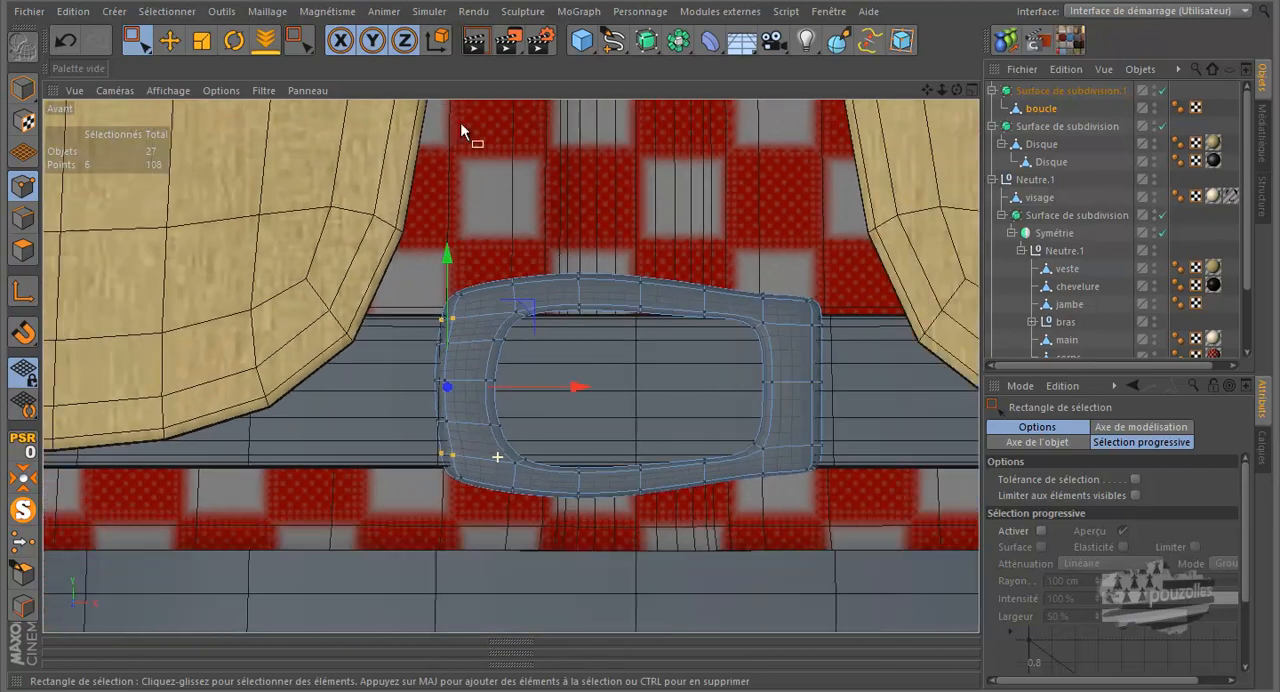
Render the front view to check the reshaped buckle, then inspect the whole figure in the perspective view
{"action": "left_click", "coordinate": [475, 40]}
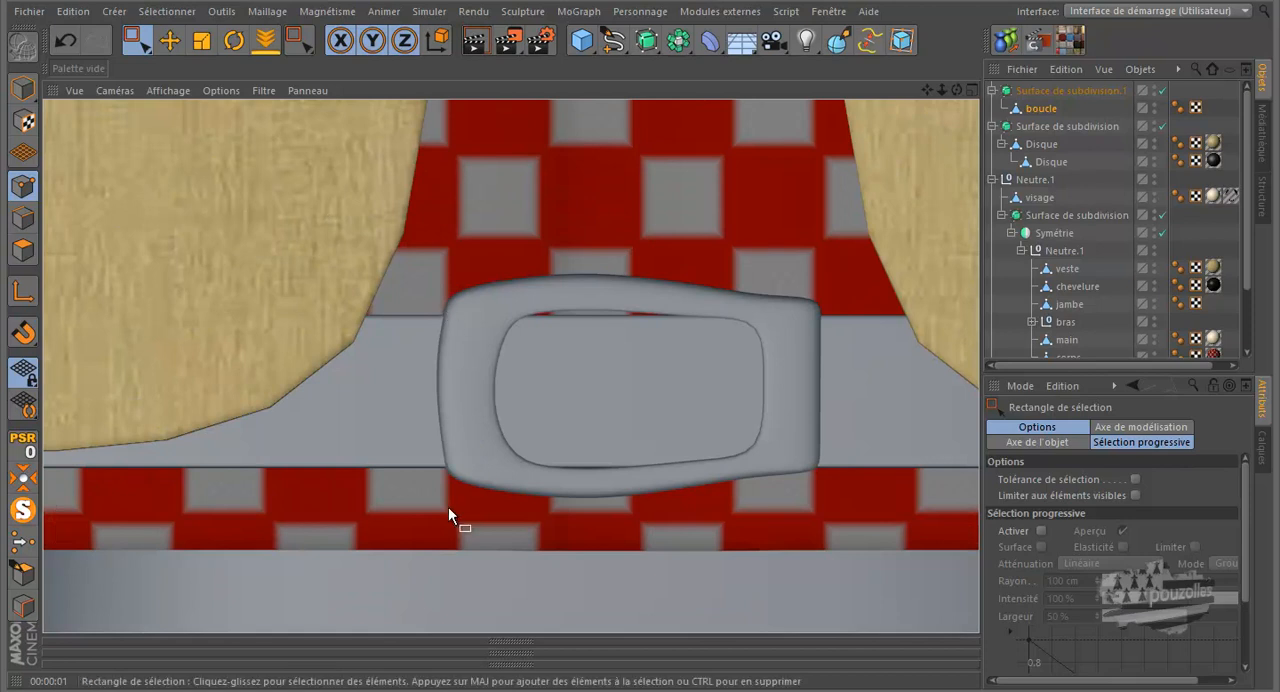
{"action": "scroll", "coordinate": [449, 506], "scroll_direction": "down", "scroll_amount": 3}
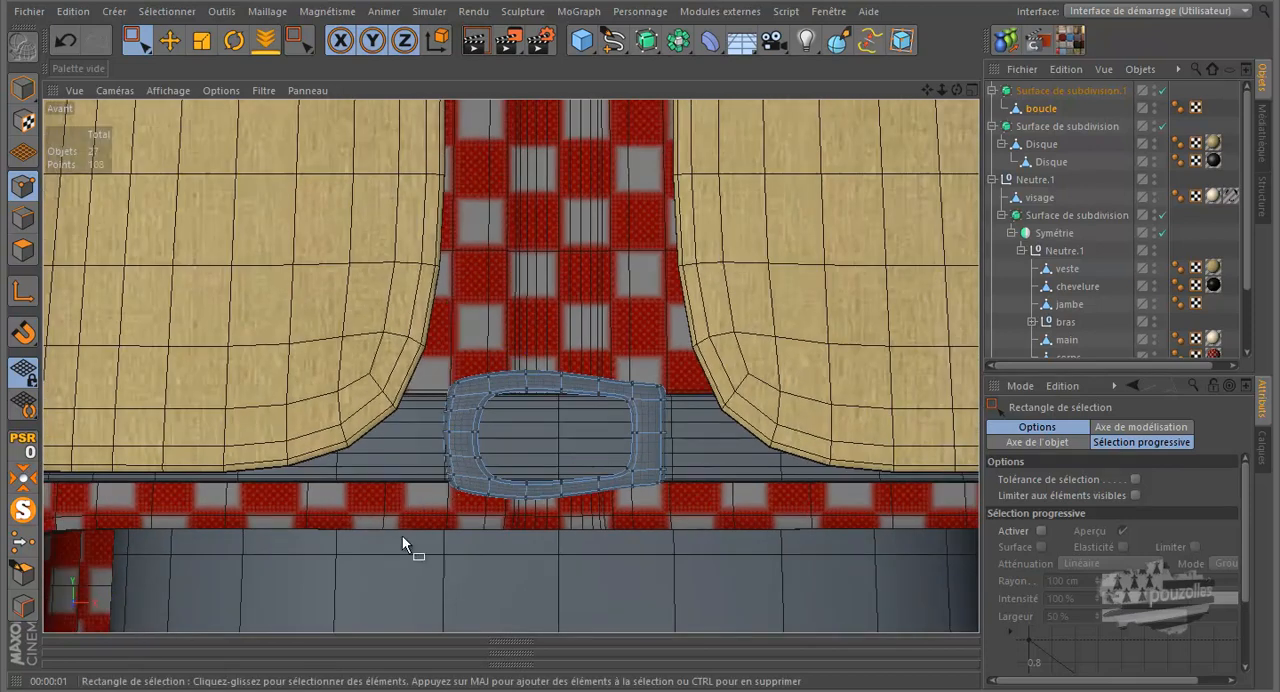
{"action": "scroll", "coordinate": [405, 533], "scroll_direction": "down", "scroll_amount": 3}
{"action": "scroll", "coordinate": [423, 528], "scroll_direction": "down", "scroll_amount": 4}
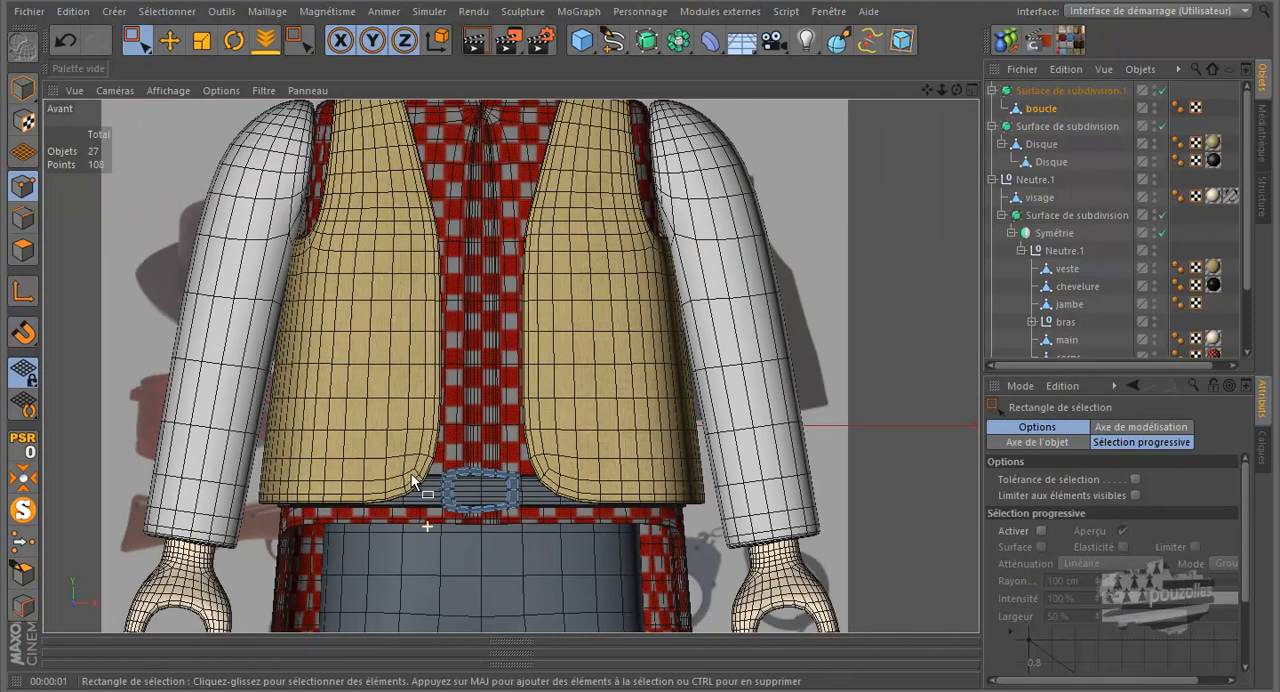
{"action": "middle_click", "coordinate": [334, 351]}
{"action": "middle_click", "coordinate": [302, 284]}
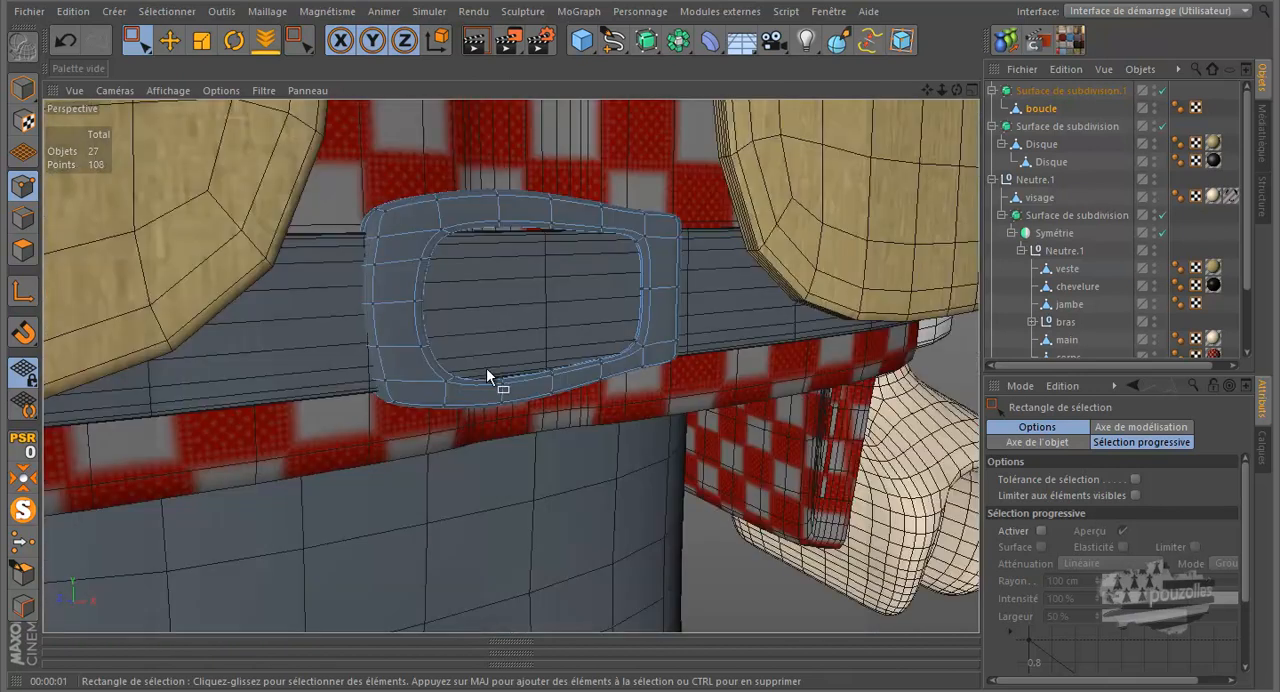
{"action": "scroll", "coordinate": [486, 367], "scroll_direction": "down", "scroll_amount": 2}
{"action": "scroll", "coordinate": [480, 461], "scroll_direction": "down", "scroll_amount": 2}
{"action": "scroll", "coordinate": [526, 480], "scroll_direction": "down", "scroll_amount": 3}
{"action": "scroll", "coordinate": [525, 480], "scroll_direction": "down", "scroll_amount": 5}
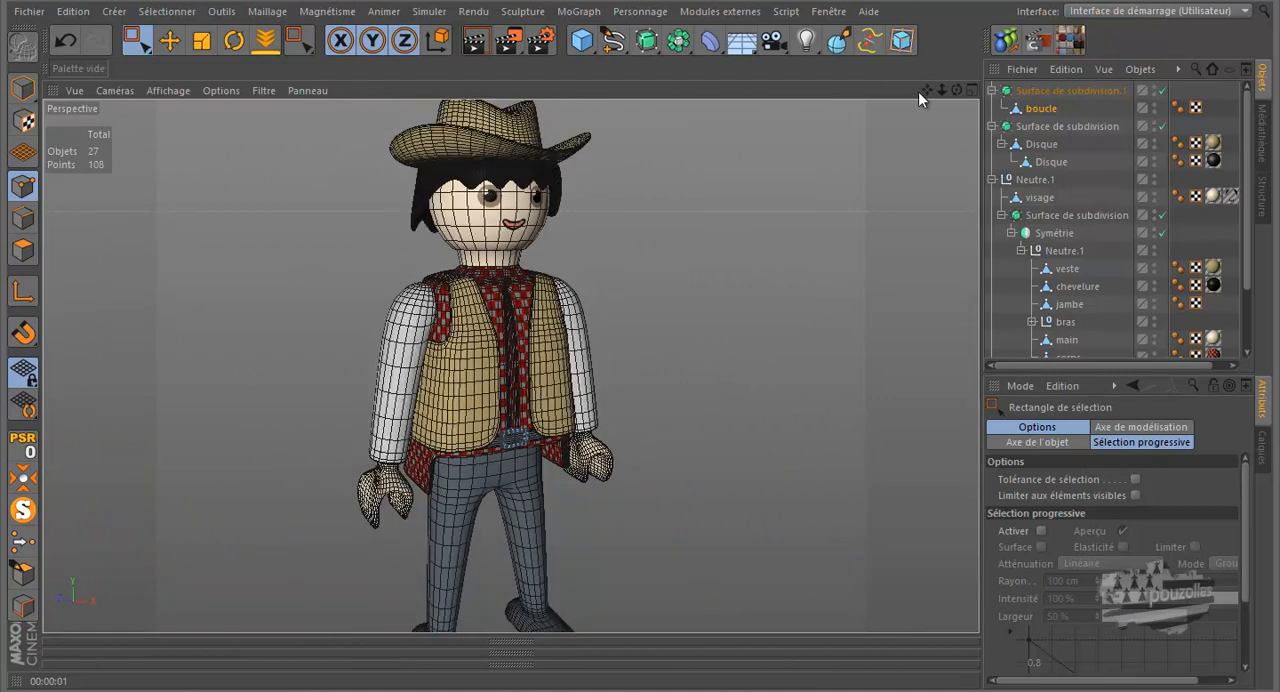
{"action": "left_click_drag", "start_coordinate": [926, 91], "coordinate": [918, 79]}
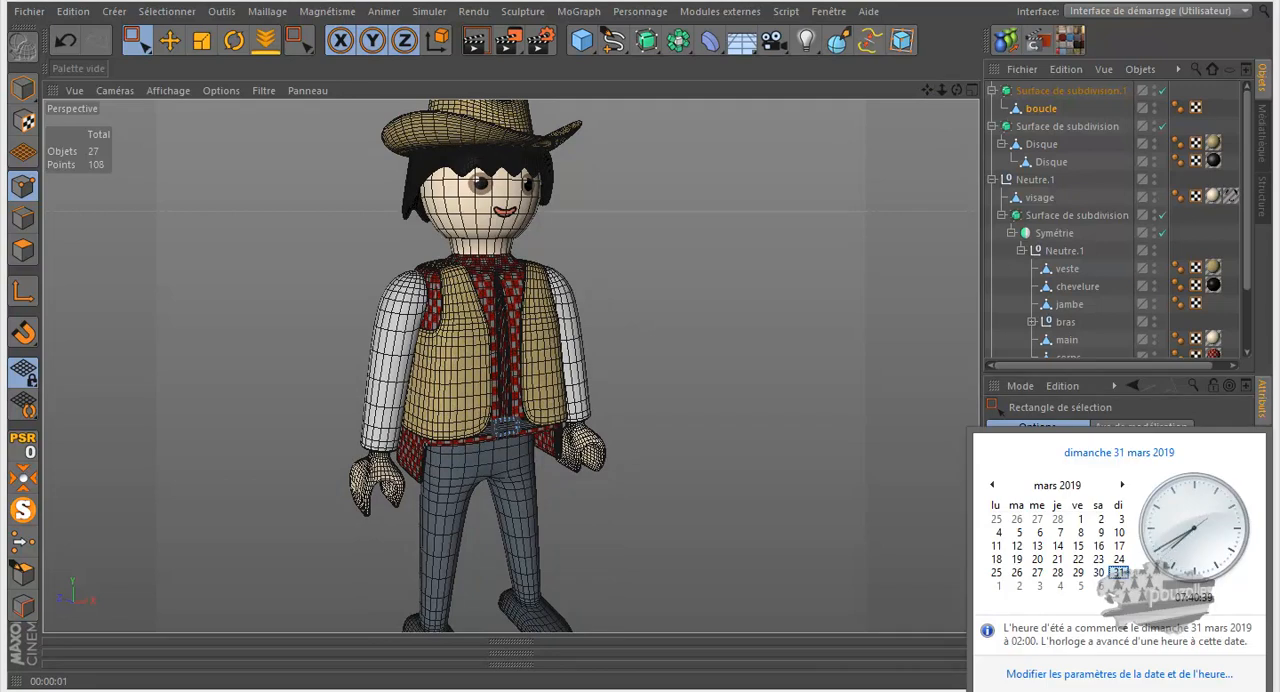
{"action": "left_click", "coordinate": [1124, 487]}
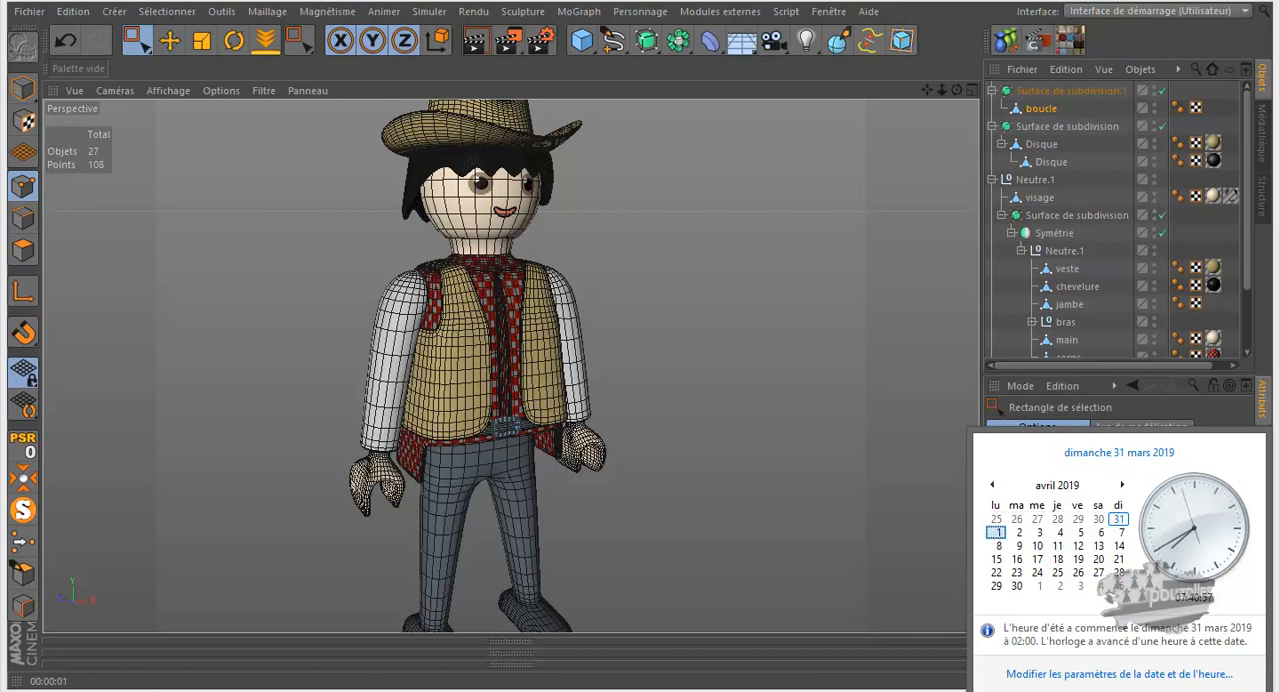
{"action": "left_click", "coordinate": [895, 2]}
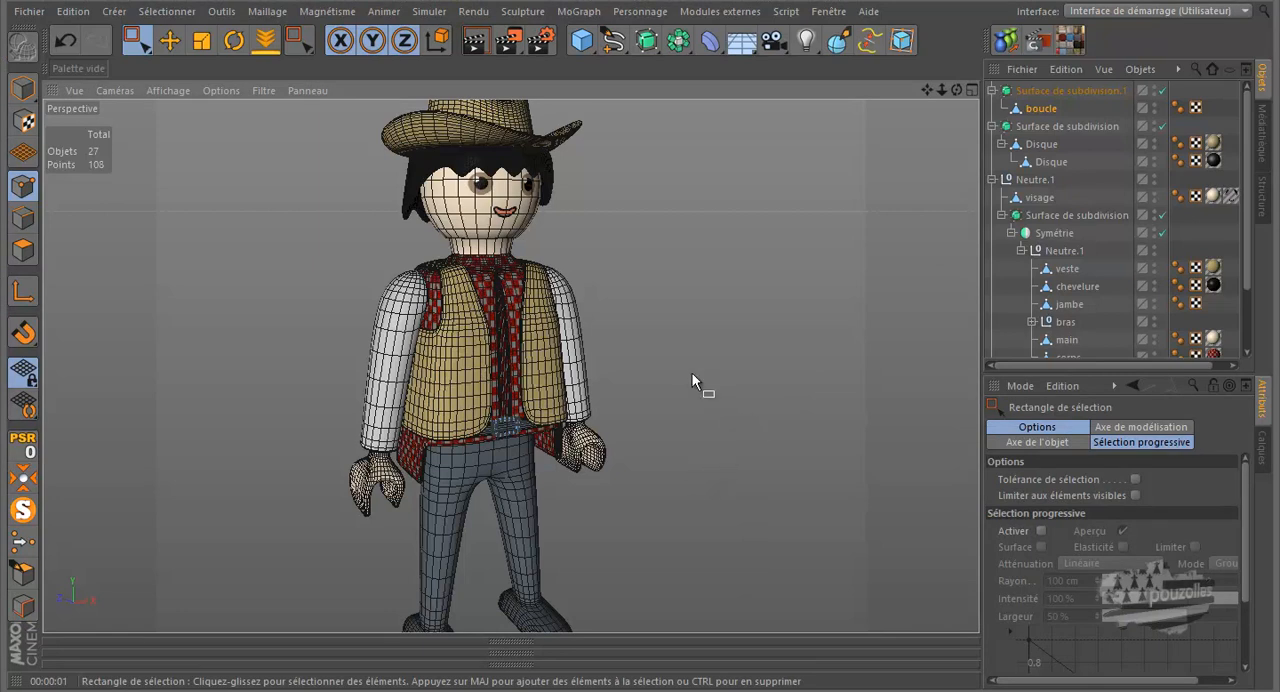
Frame the complete dressed figure from hat to shoes in the perspective view
{"action": "scroll", "coordinate": [684, 343], "scroll_direction": "down", "scroll_amount": 1}
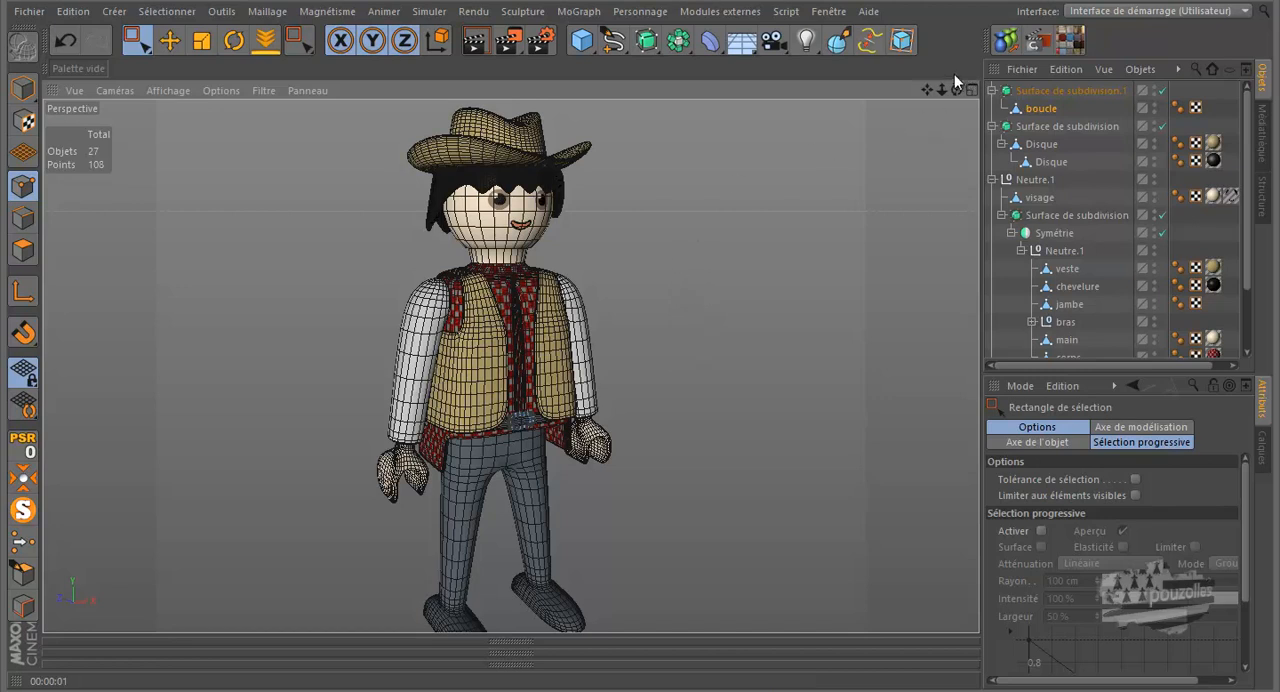
{"action": "left_click_drag", "start_coordinate": [925, 86], "coordinate": [918, 76]}
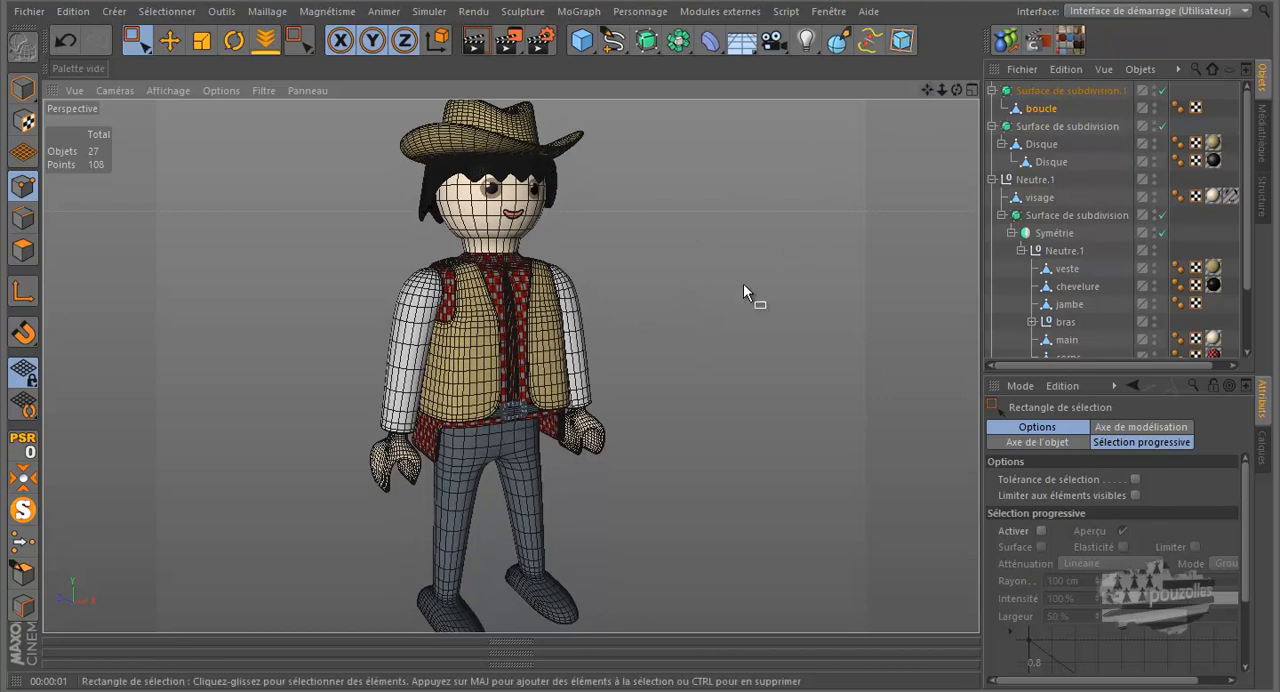
{"action": "scroll", "coordinate": [698, 320], "scroll_direction": "down", "scroll_amount": 1}
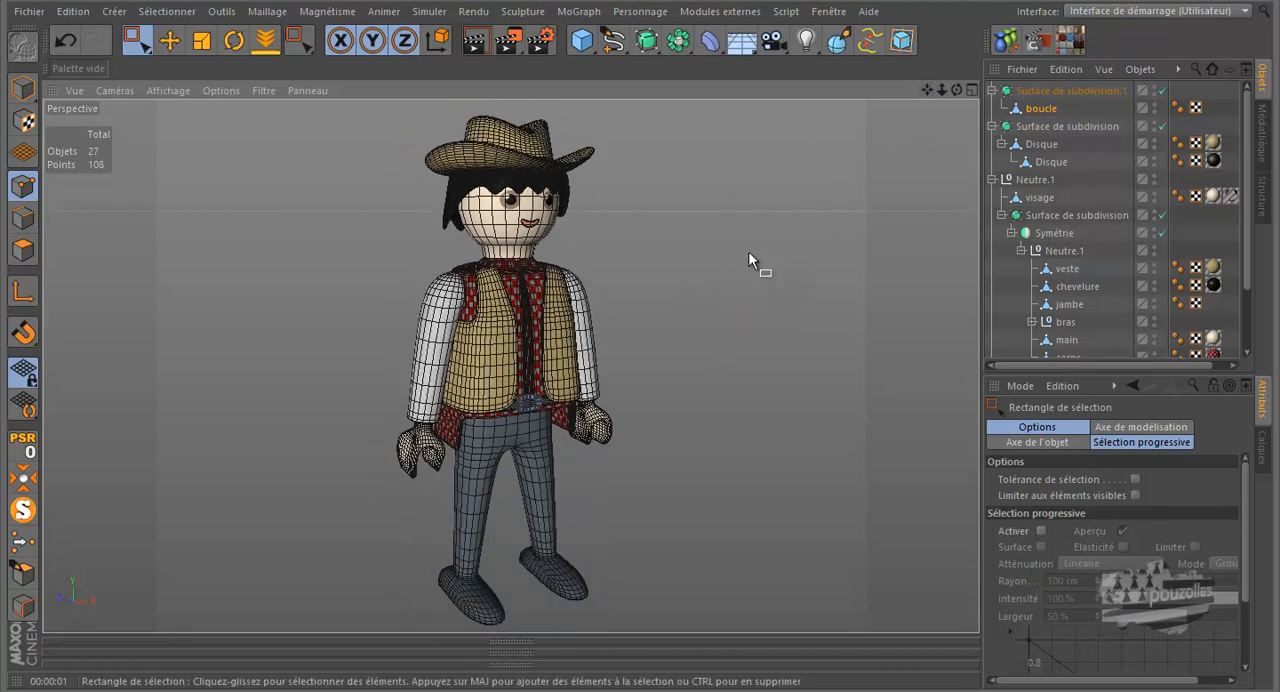